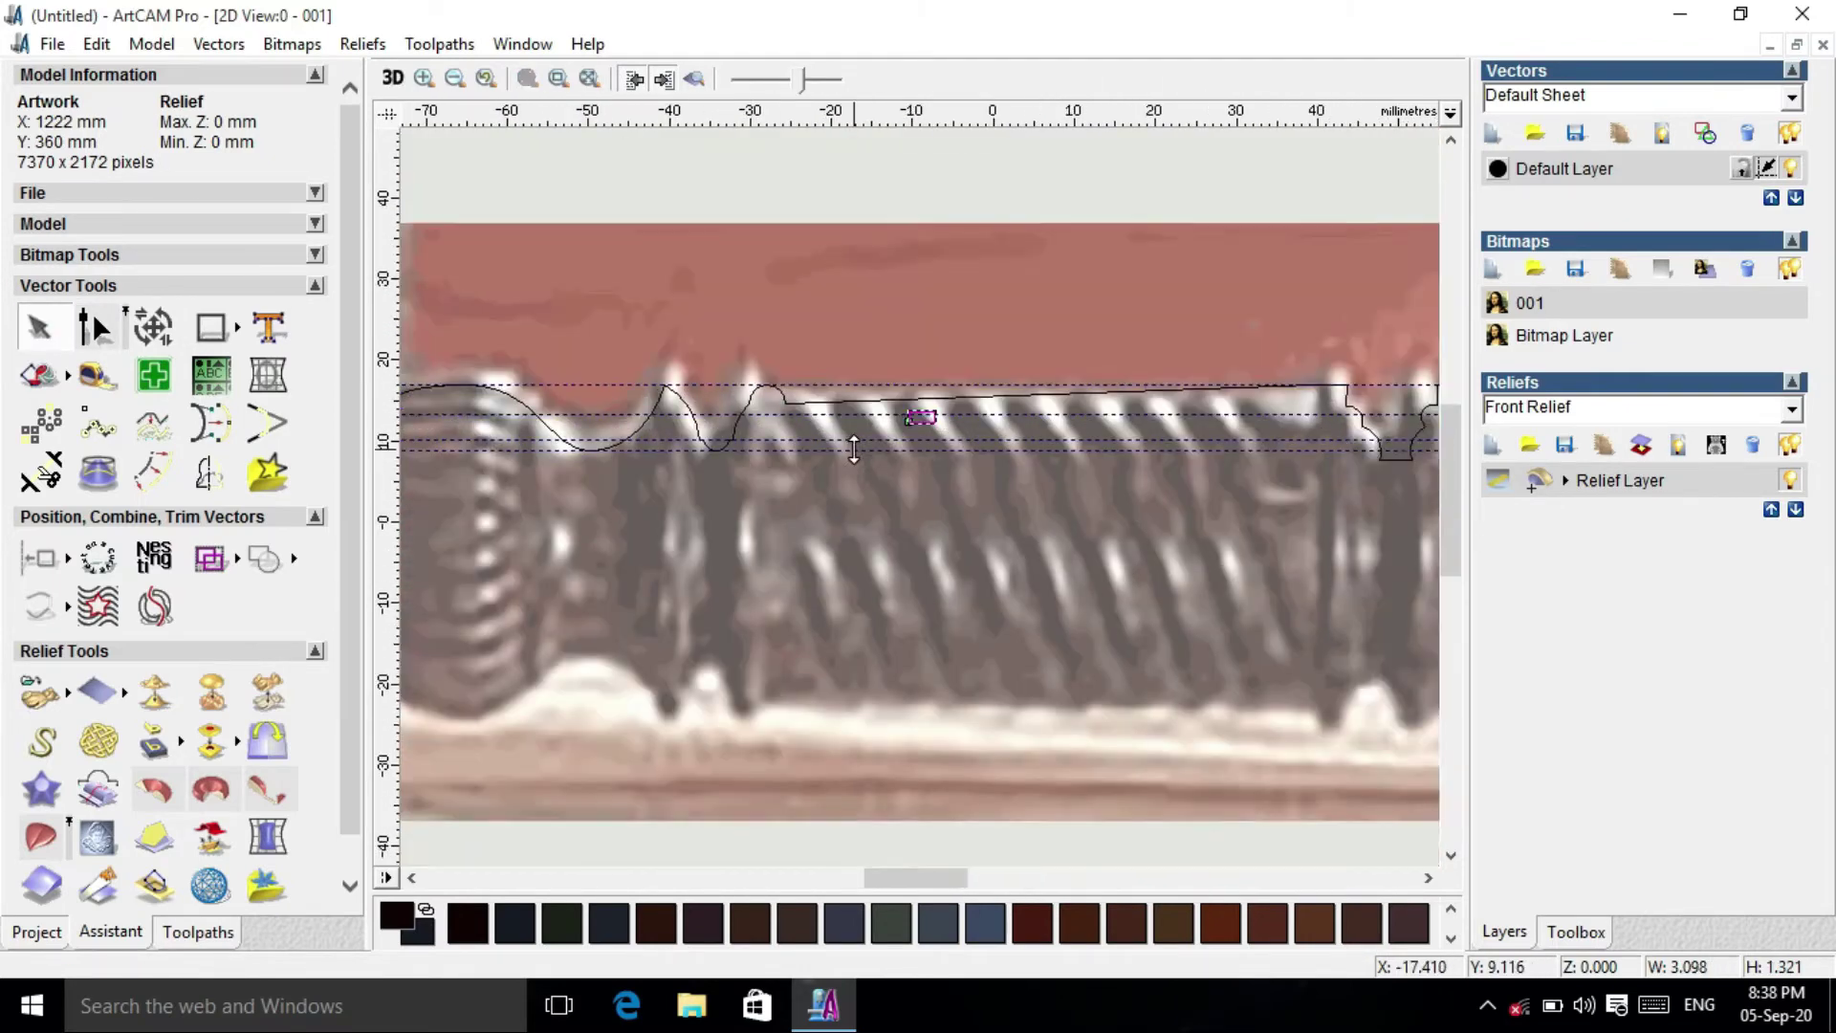
Scale the traced profile vector to a width of 1215 mm with width and height linked.
right_click(1180, 500)
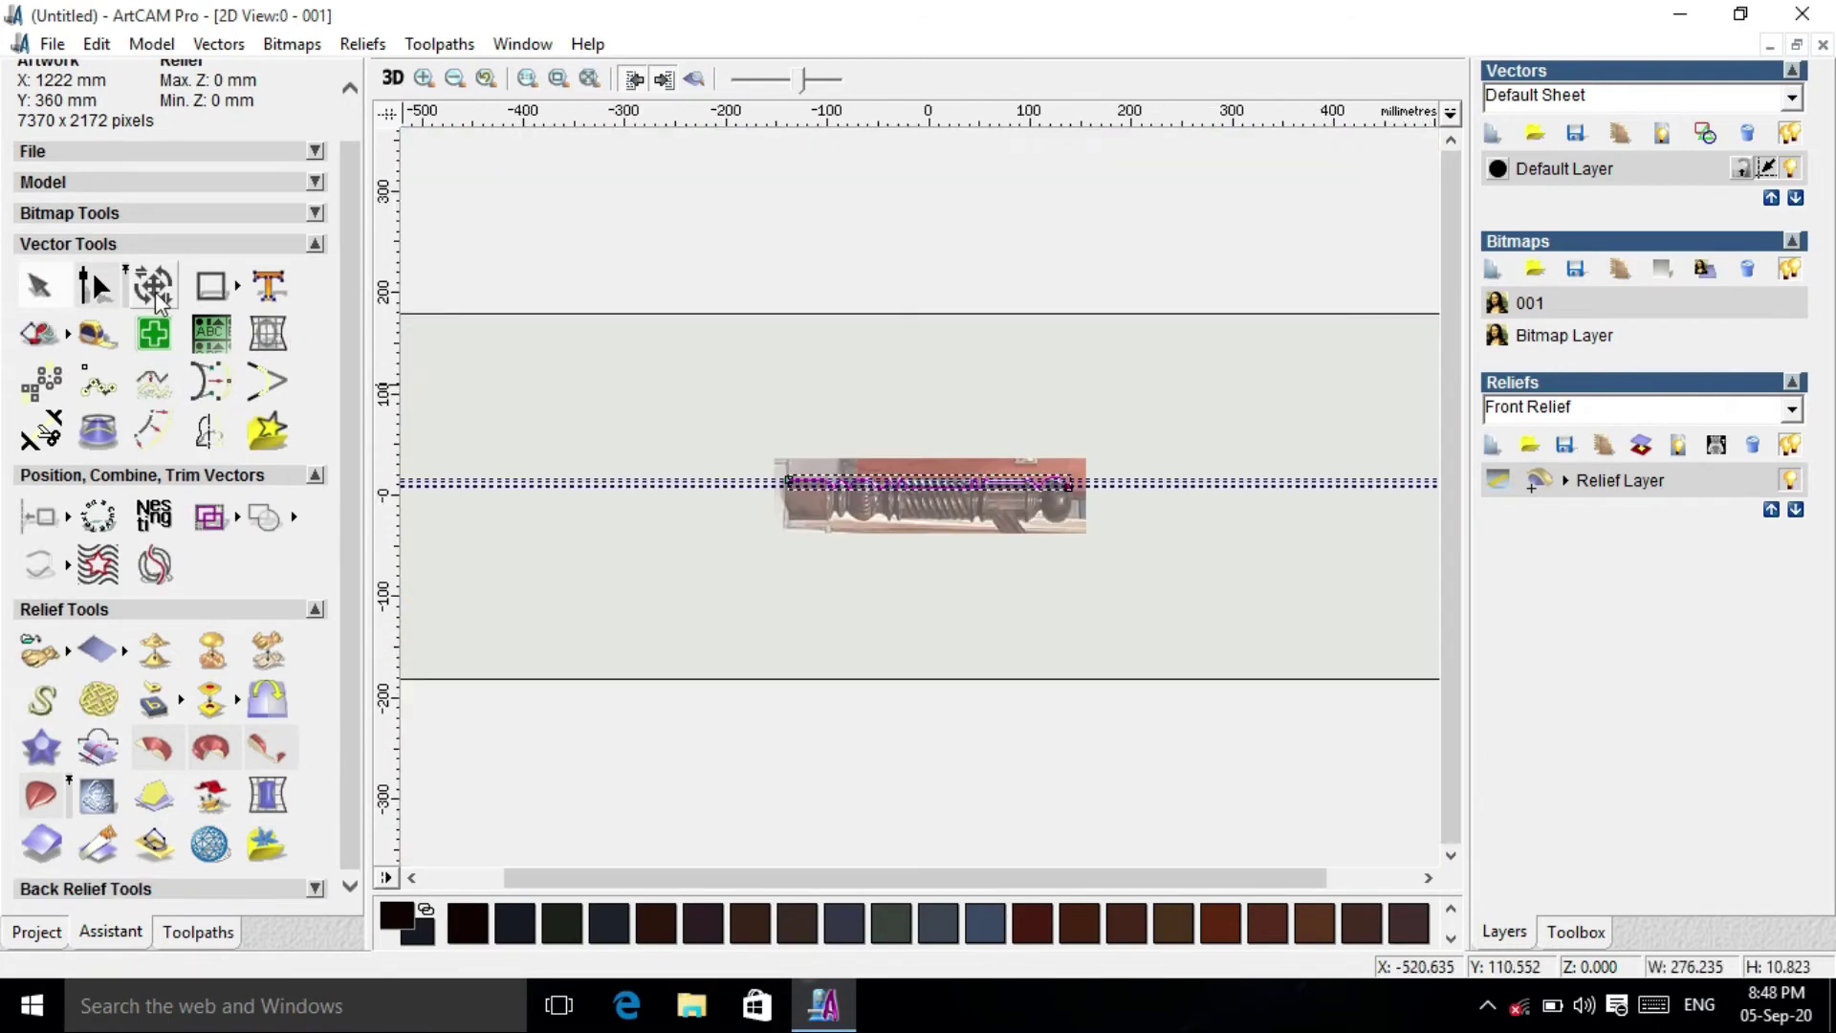
click(156, 292)
scroll(1091, 503, up, 1)
scroll(902, 480, up, 1)
drag(264, 369, 206, 371)
text(1215)
scroll(214, 400, down, 2)
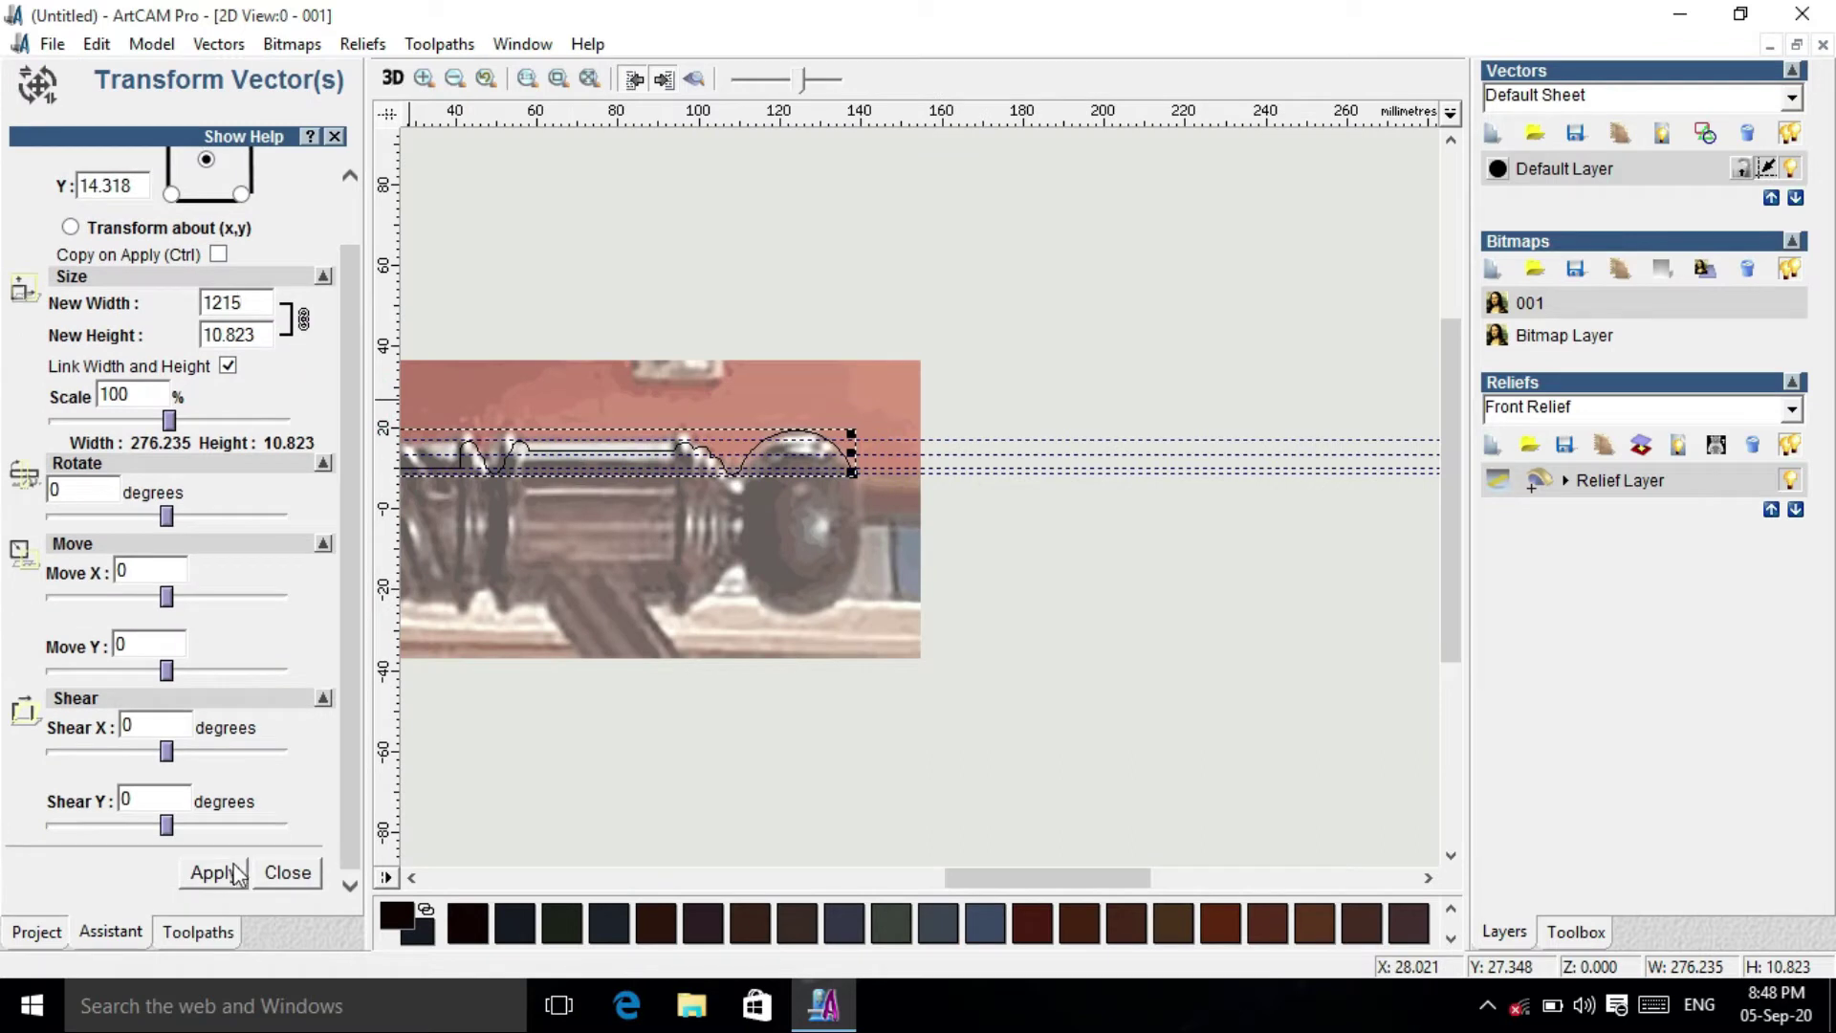
click(235, 873)
Move the enlarged profile up from the reference image towards the upper edge of the model.
scroll(971, 490, down, 2)
click(1272, 527)
click(1285, 504)
key(Up)
key(Up)
key(Up)
key(Up)
key(Up)
key(Up)
key(Up)
key(Up)
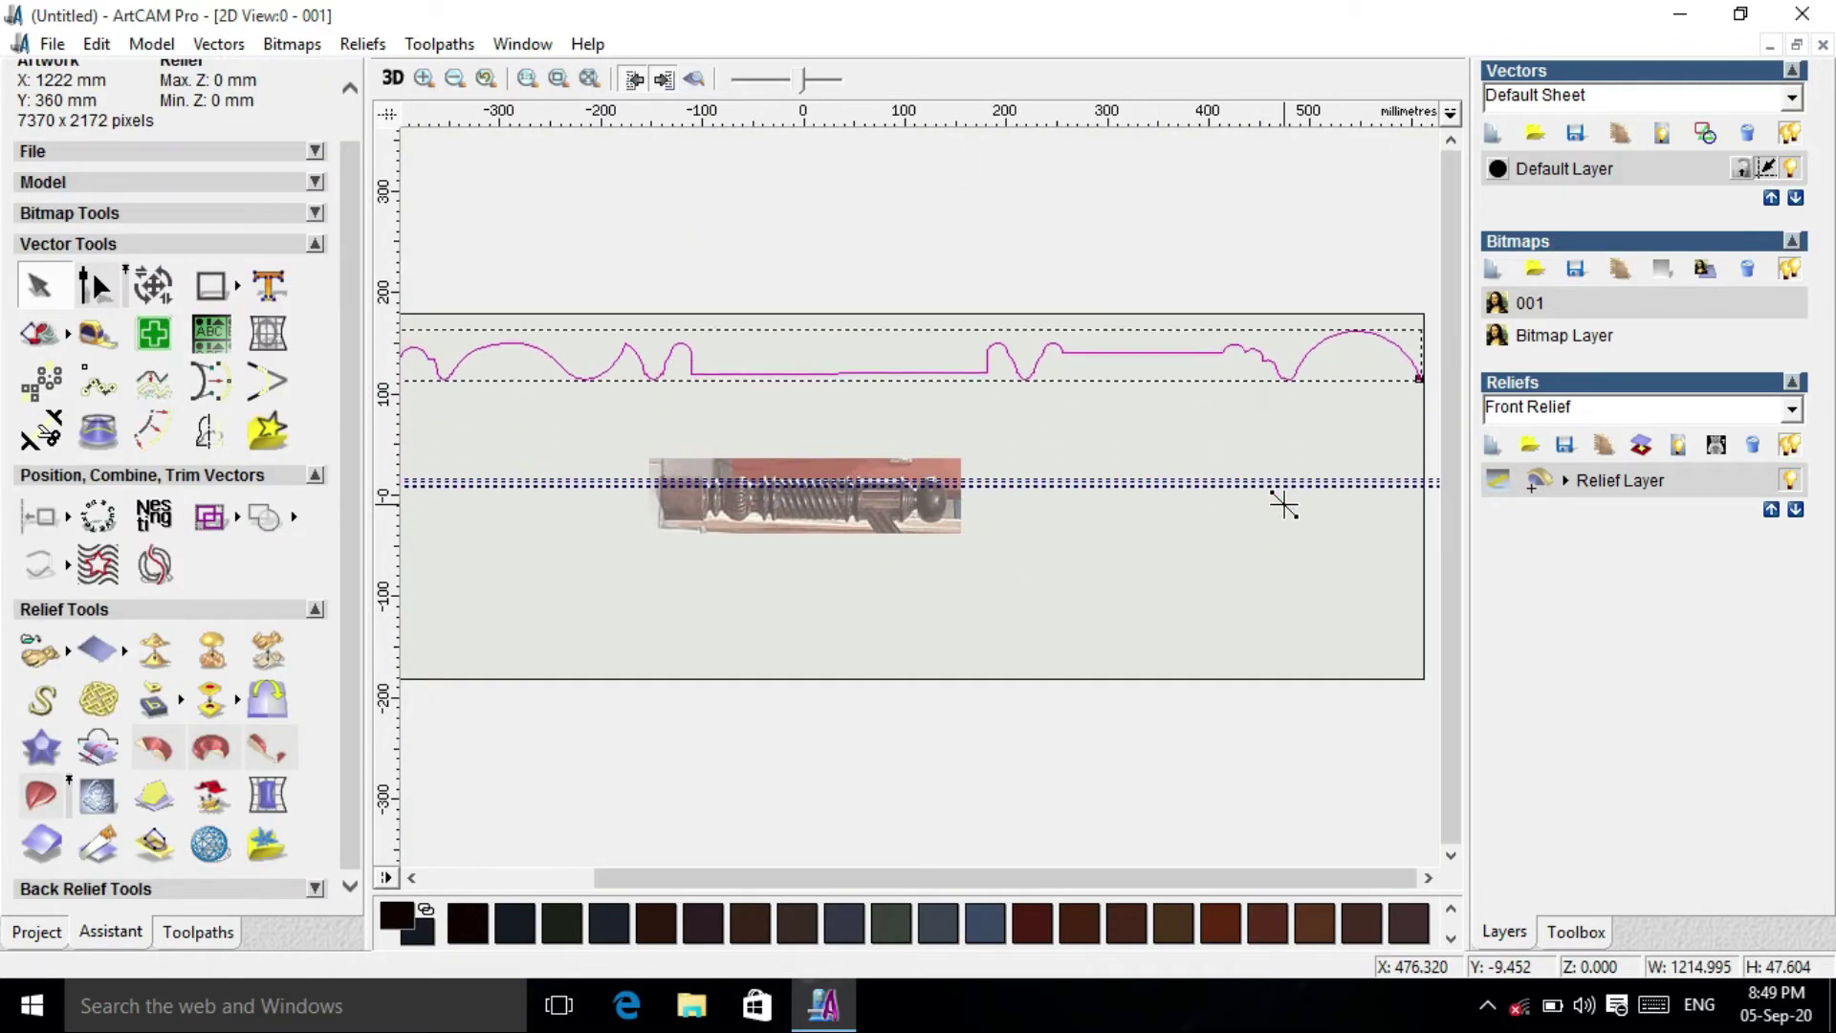
key(Up)
key(Up)
Save the model as 360-1220.
key(ctrl+s)
text(360-1220)
click(1247, 851)
Node-edit the scaled profile, repositioning nodes at its small steps and curve ends to clean up the outline.
scroll(970, 383, up, 2)
key(n)
scroll(1374, 377, up, 2)
scroll(1277, 138, up, 2)
scroll(1277, 191, down, 5)
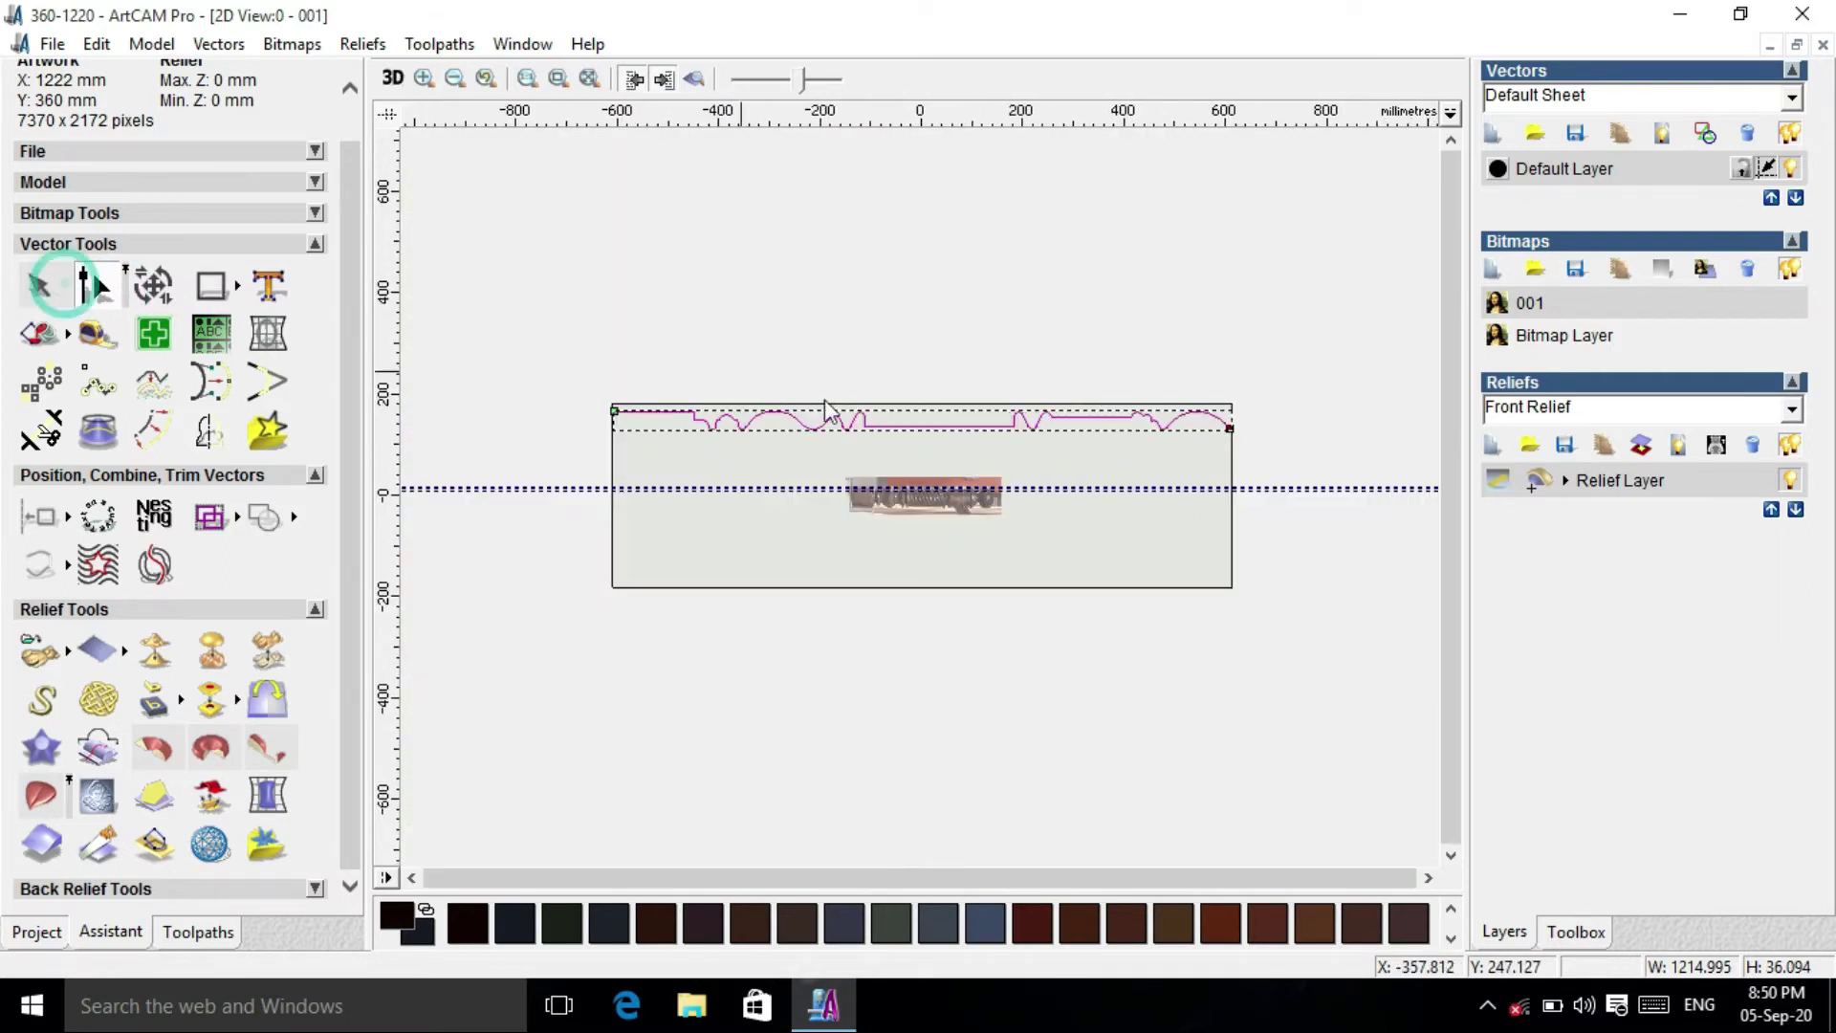
scroll(828, 411, up, 4)
scroll(967, 251, down, 1)
scroll(947, 488, up, 4)
drag(946, 484, 952, 489)
scroll(948, 493, up, 3)
drag(992, 419, 992, 440)
scroll(990, 592, down, 2)
scroll(991, 479, down, 2)
scroll(960, 505, up, 2)
drag(1087, 525, 1176, 526)
scroll(1004, 526, down, 2)
scroll(703, 516, up, 2)
drag(891, 351, 893, 348)
scroll(839, 578, down, 2)
scroll(918, 623, up, 2)
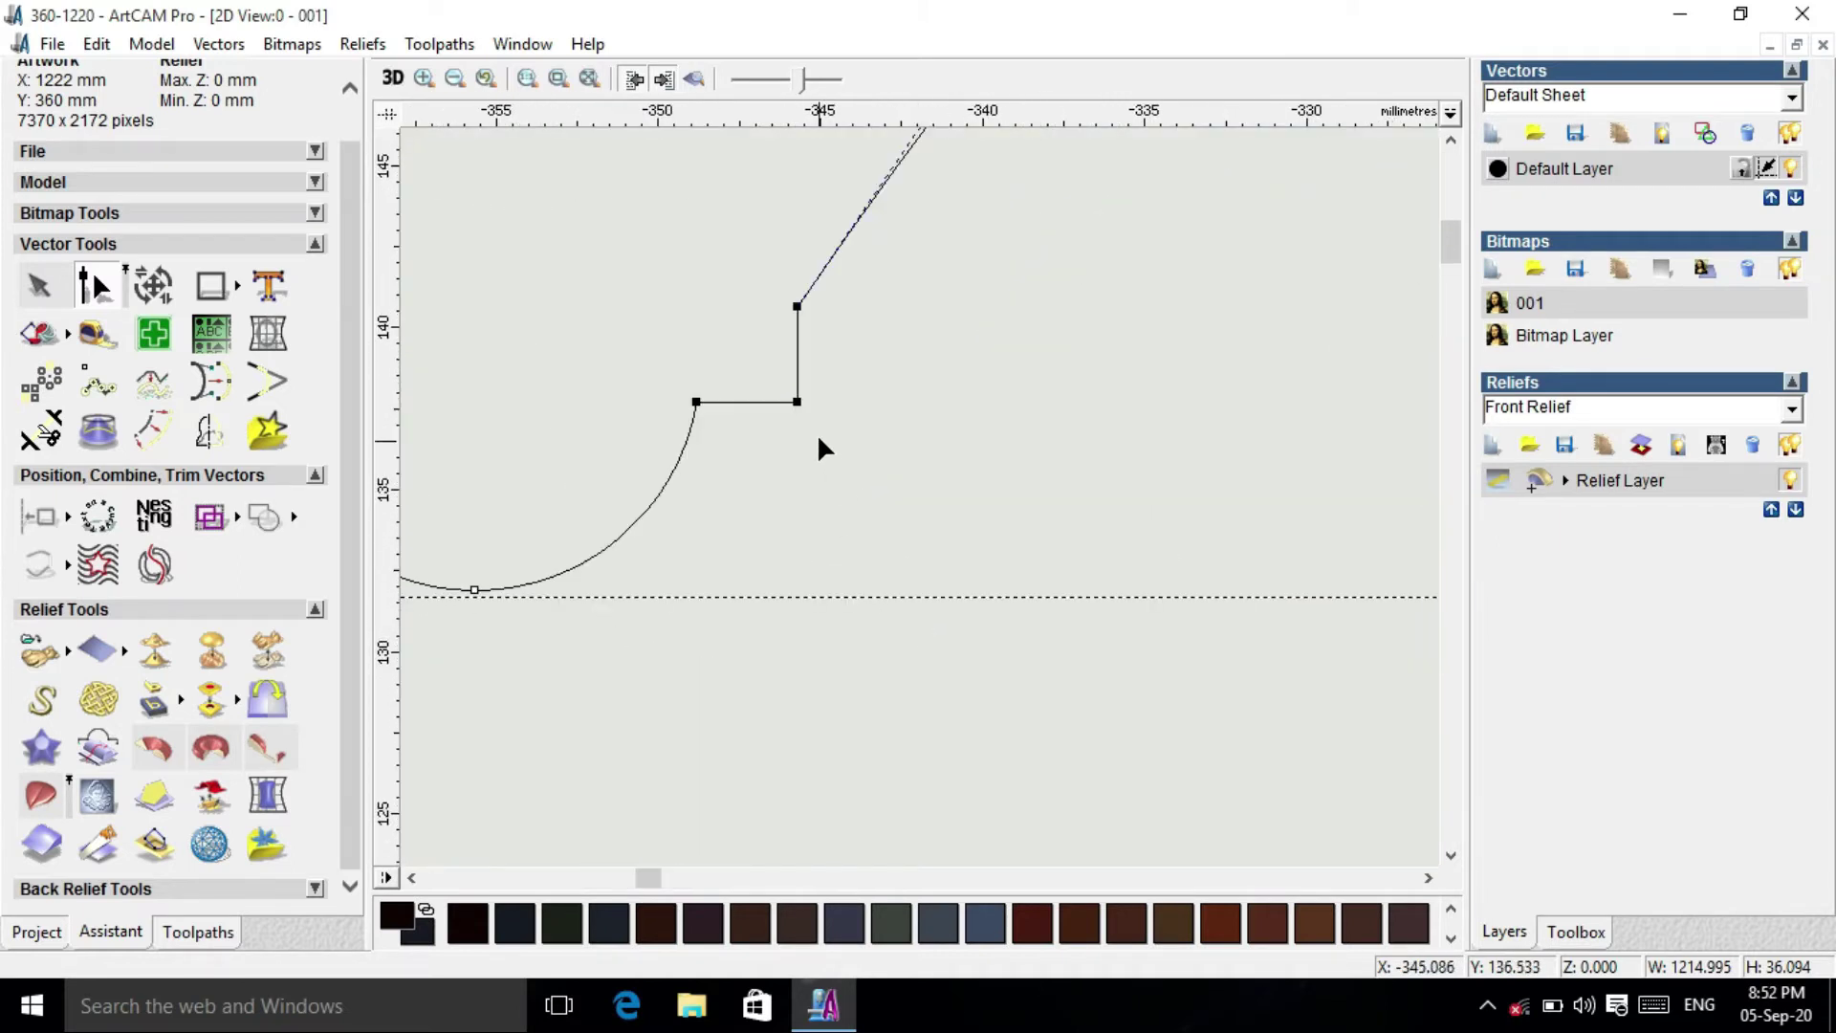
Draw a reference rectangle about 3.3 mm wide and 3.2 mm high over the profile's small step near X -347.
click(211, 285)
drag(691, 300, 790, 402)
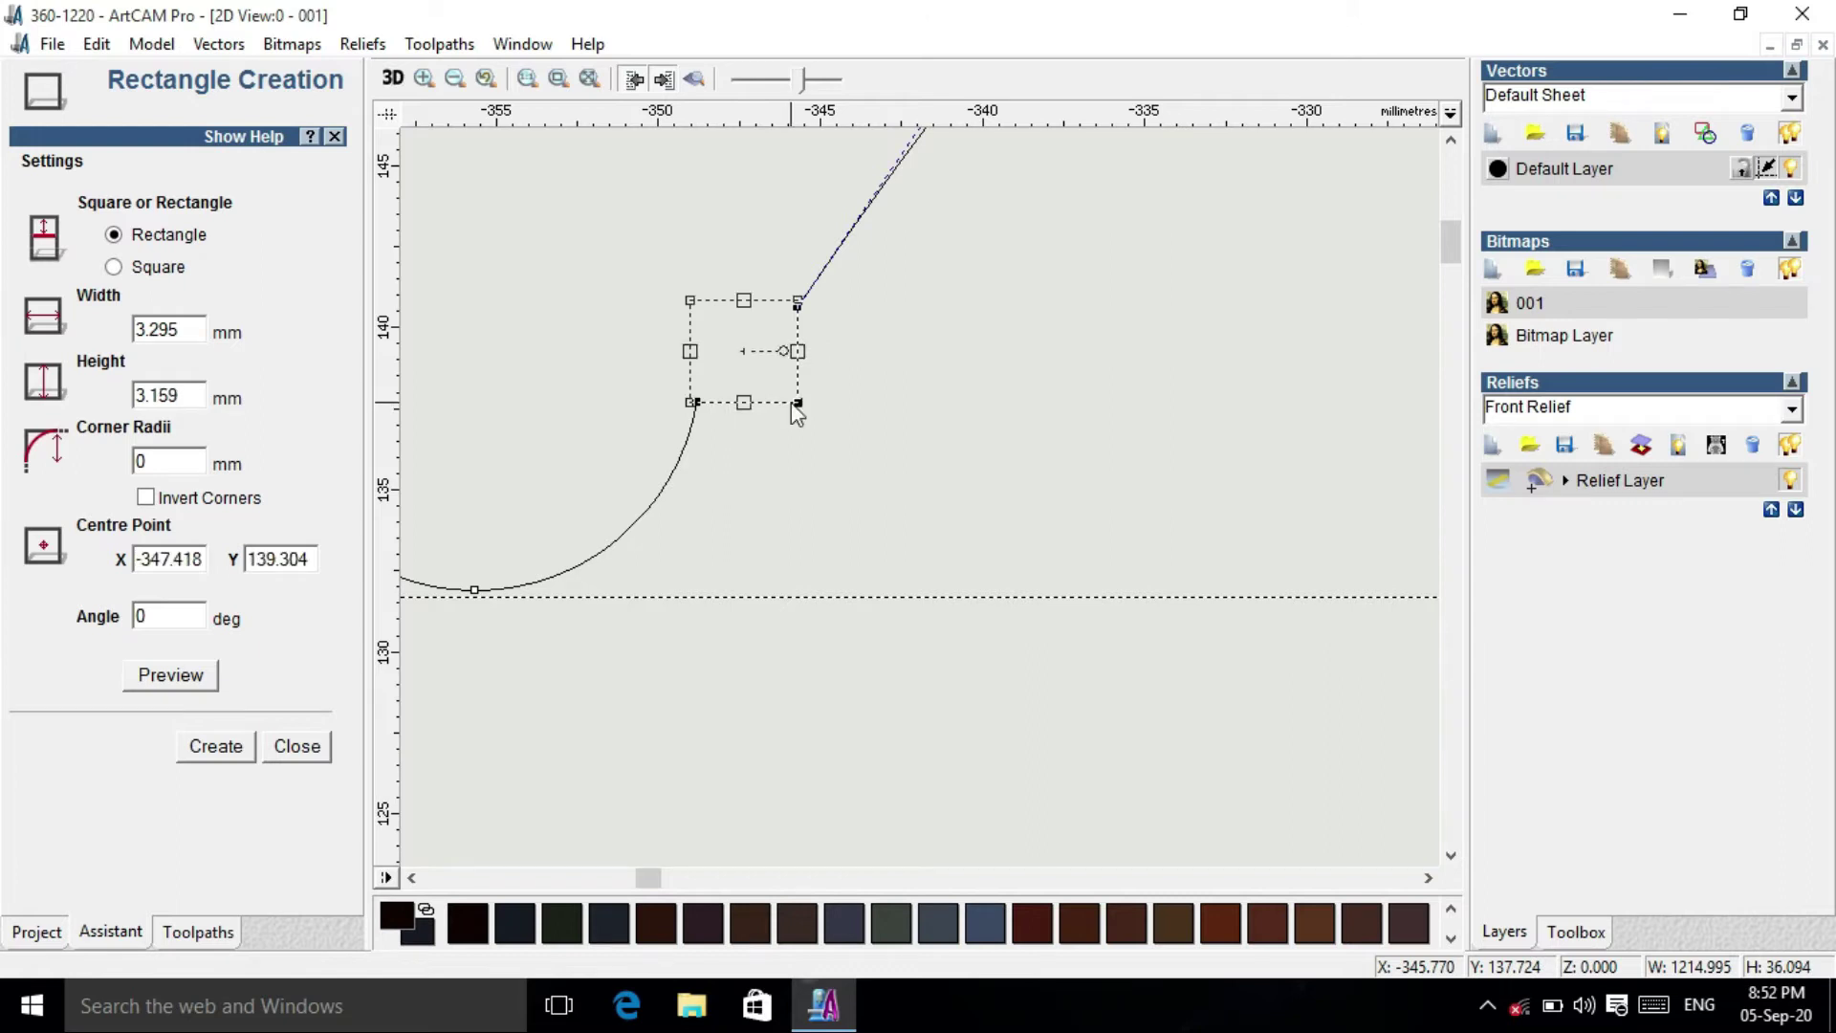
key(Escape)
Align the profile's step node near X -155 with the lower corner of the small reference rectangle.
scroll(885, 479, up, 2)
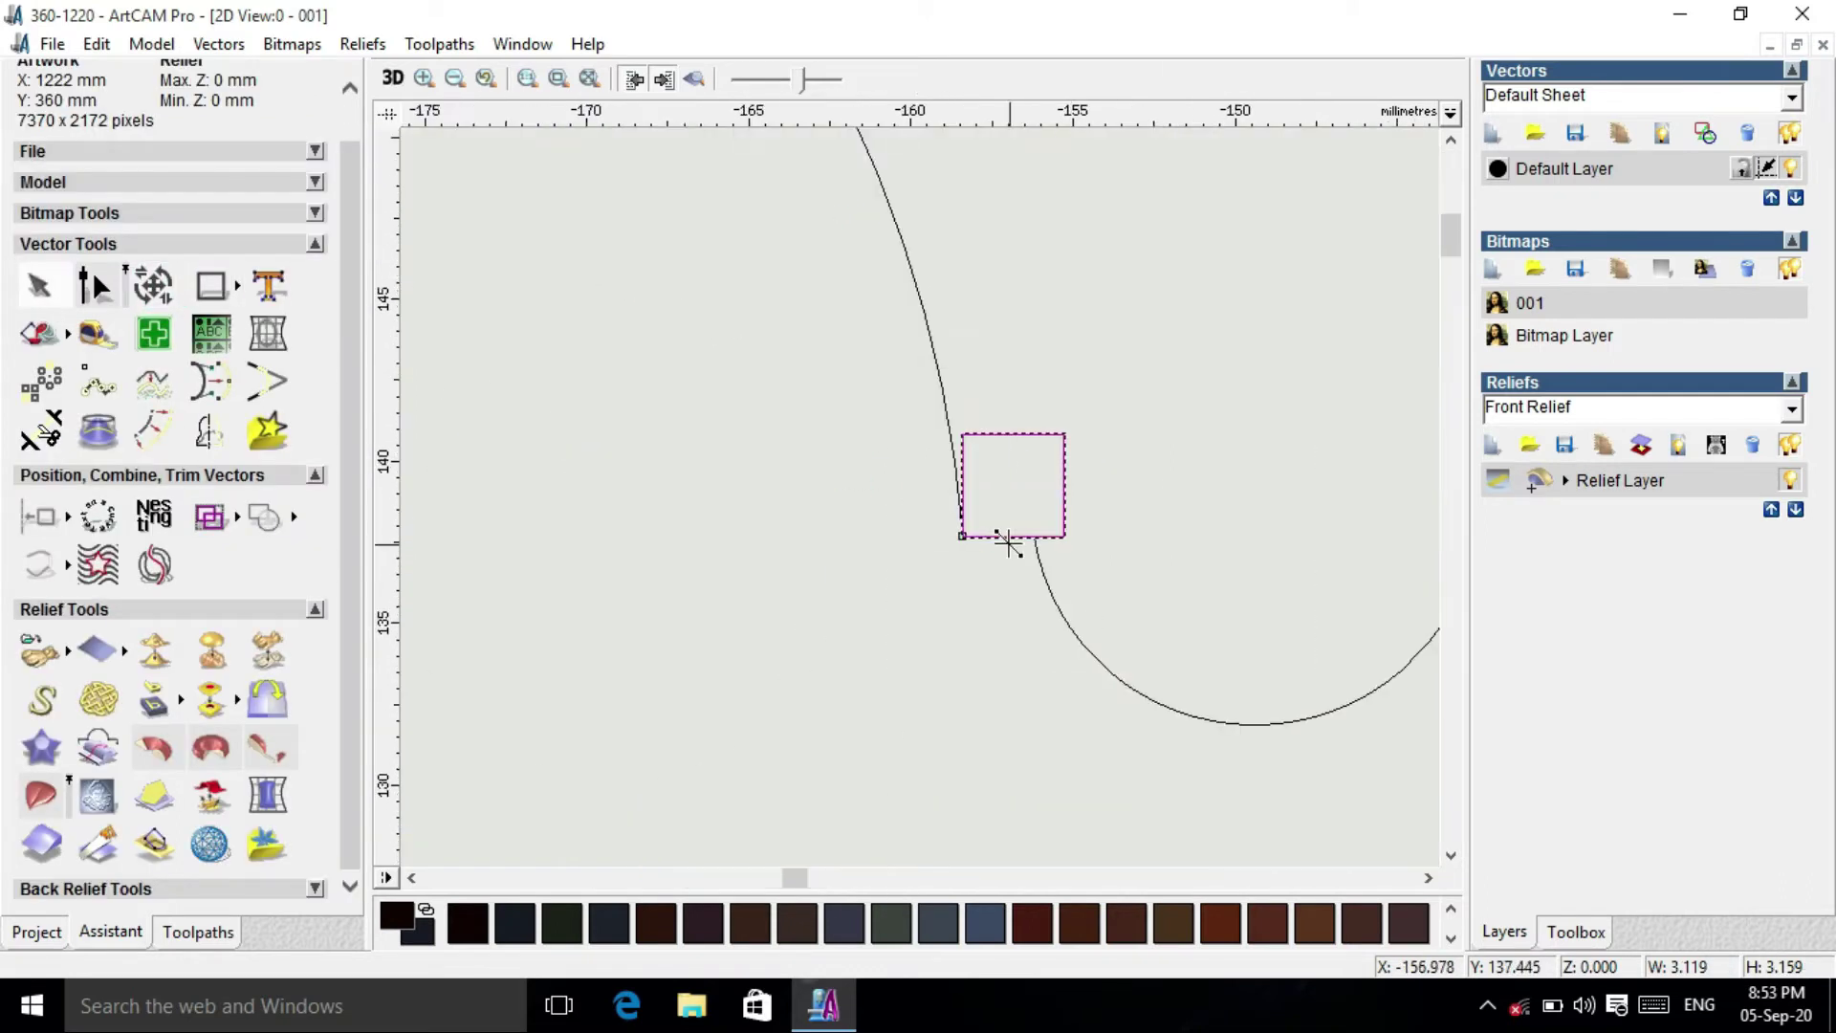
scroll(1008, 543, down, 2)
drag(914, 381, 943, 380)
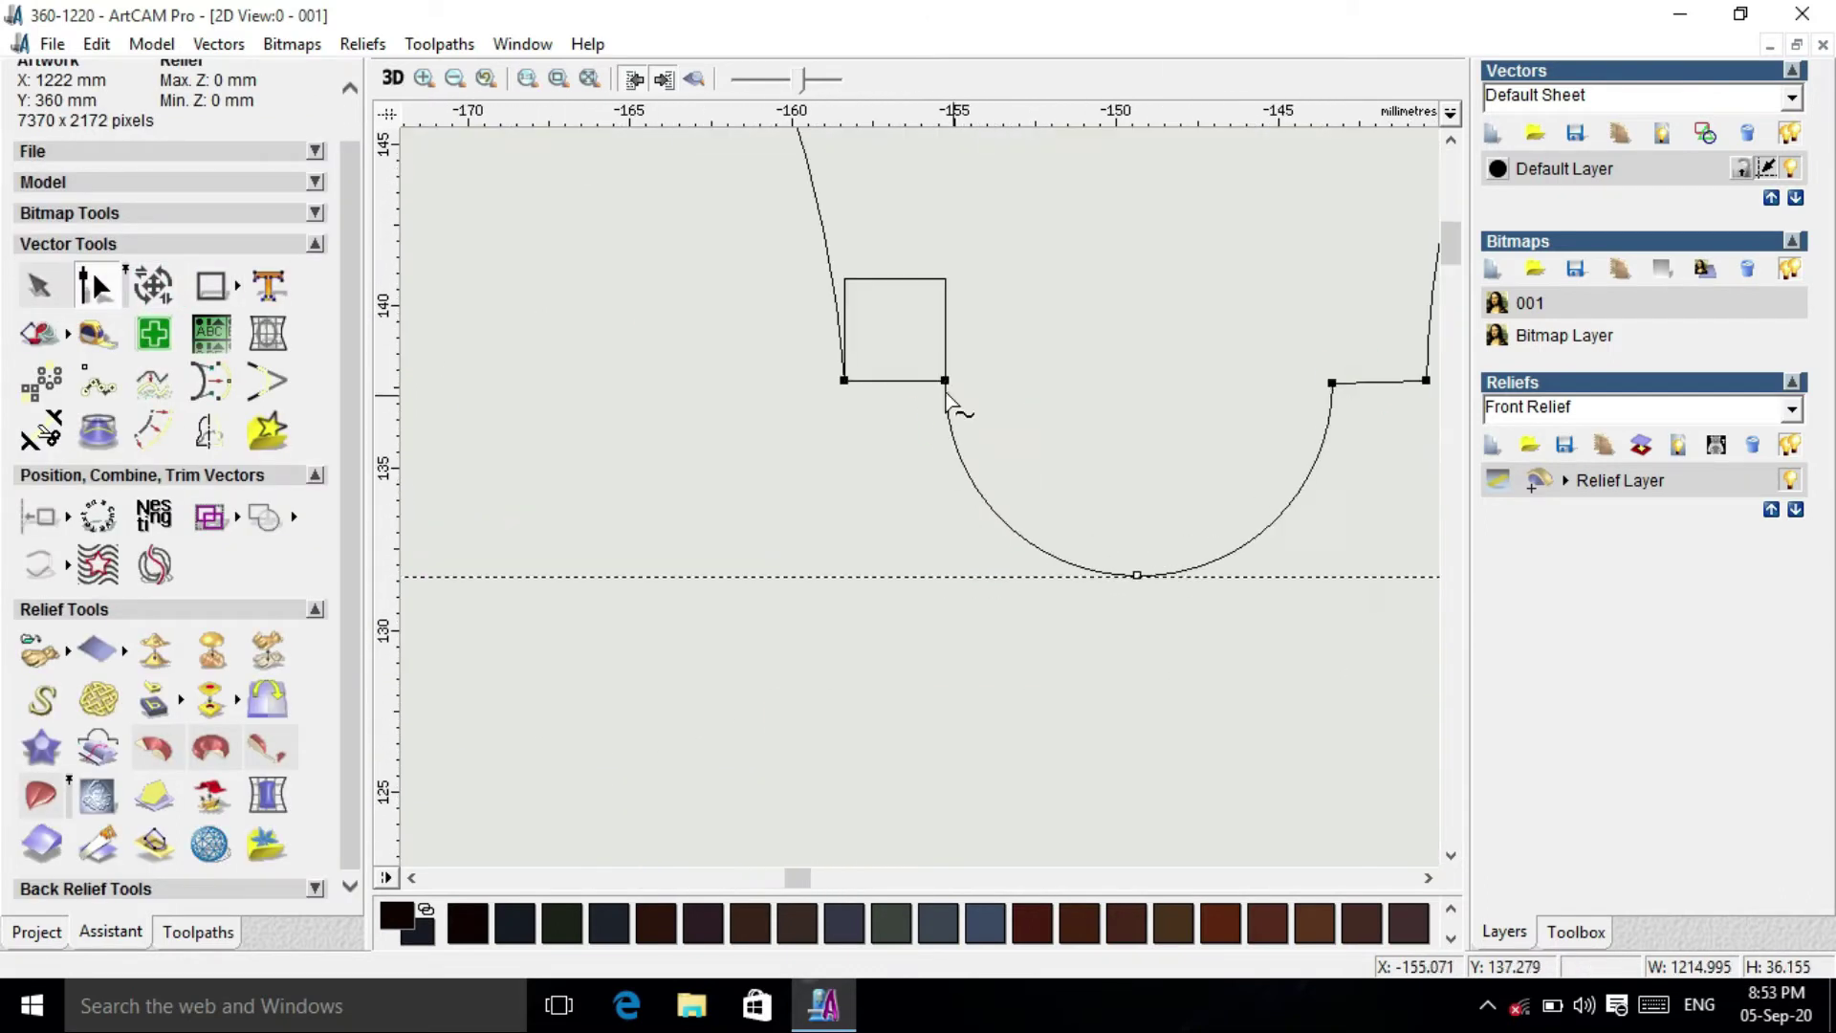
scroll(959, 401, down, 3)
scroll(963, 373, down, 2)
scroll(963, 373, down, 2)
click(1074, 337)
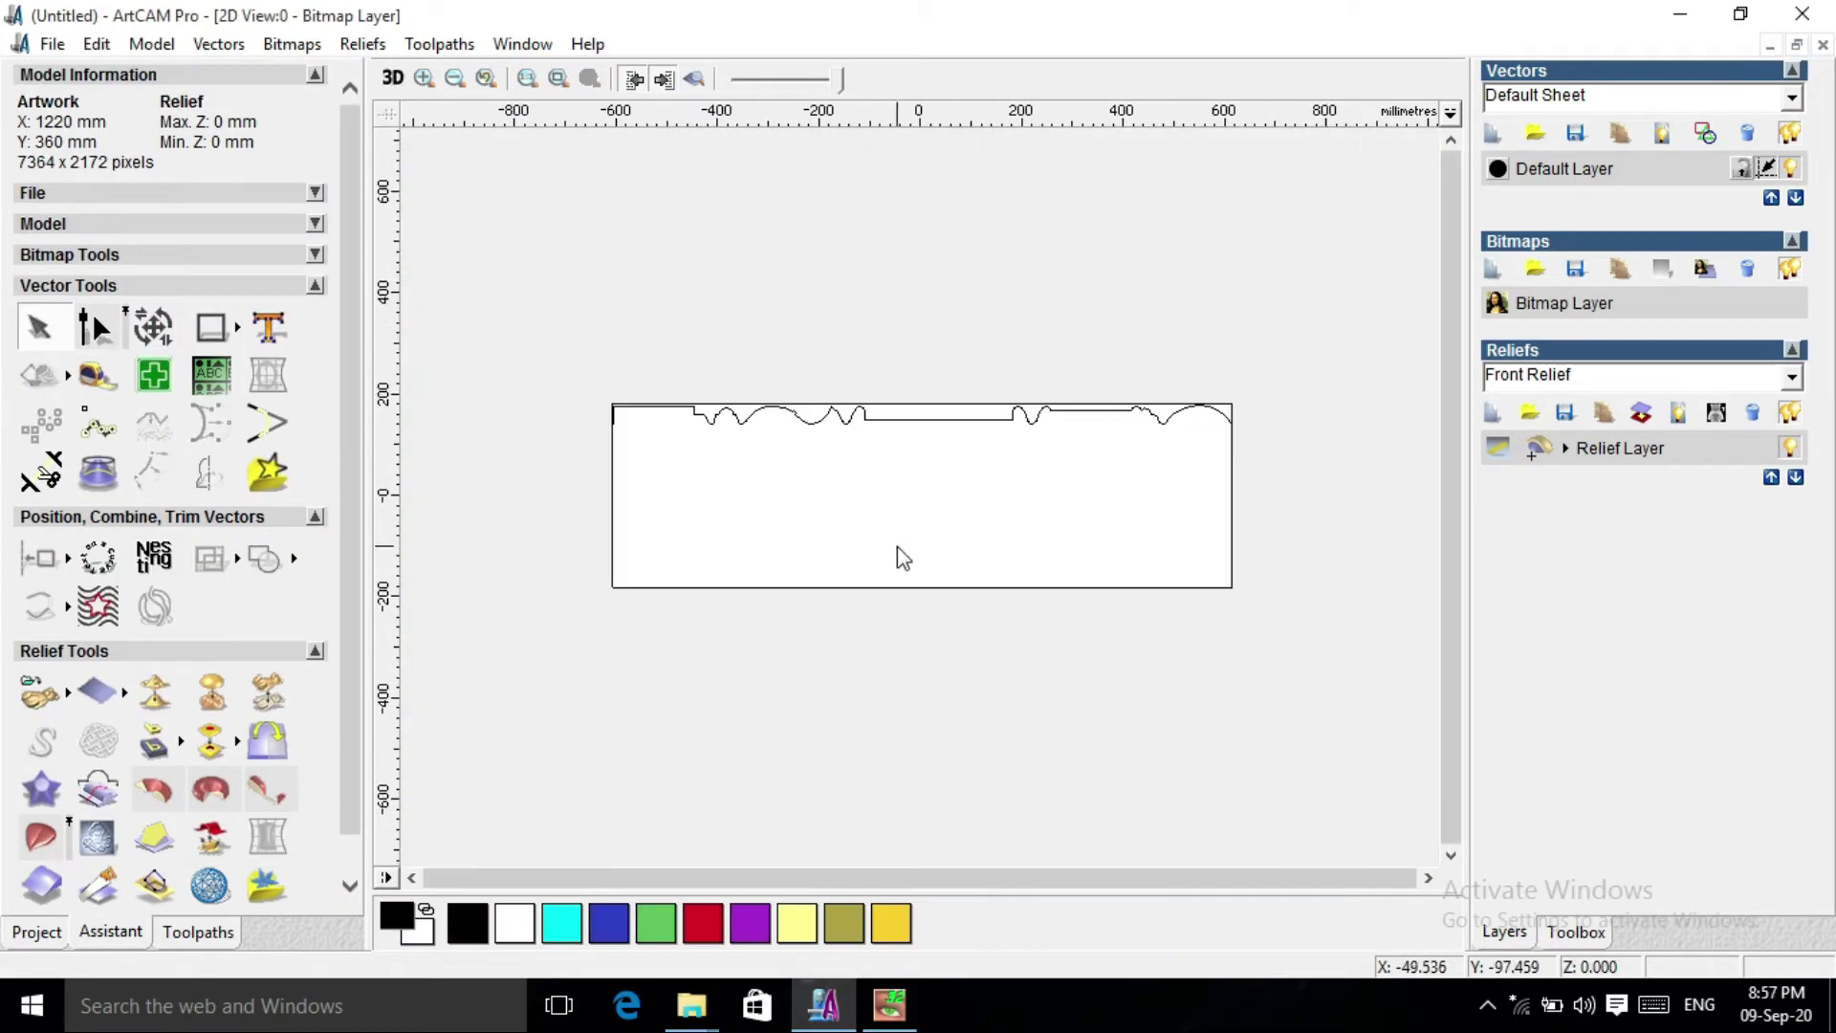
Draw a vertical polyline about 357 mm long down the left edge of the model.
click(240, 327)
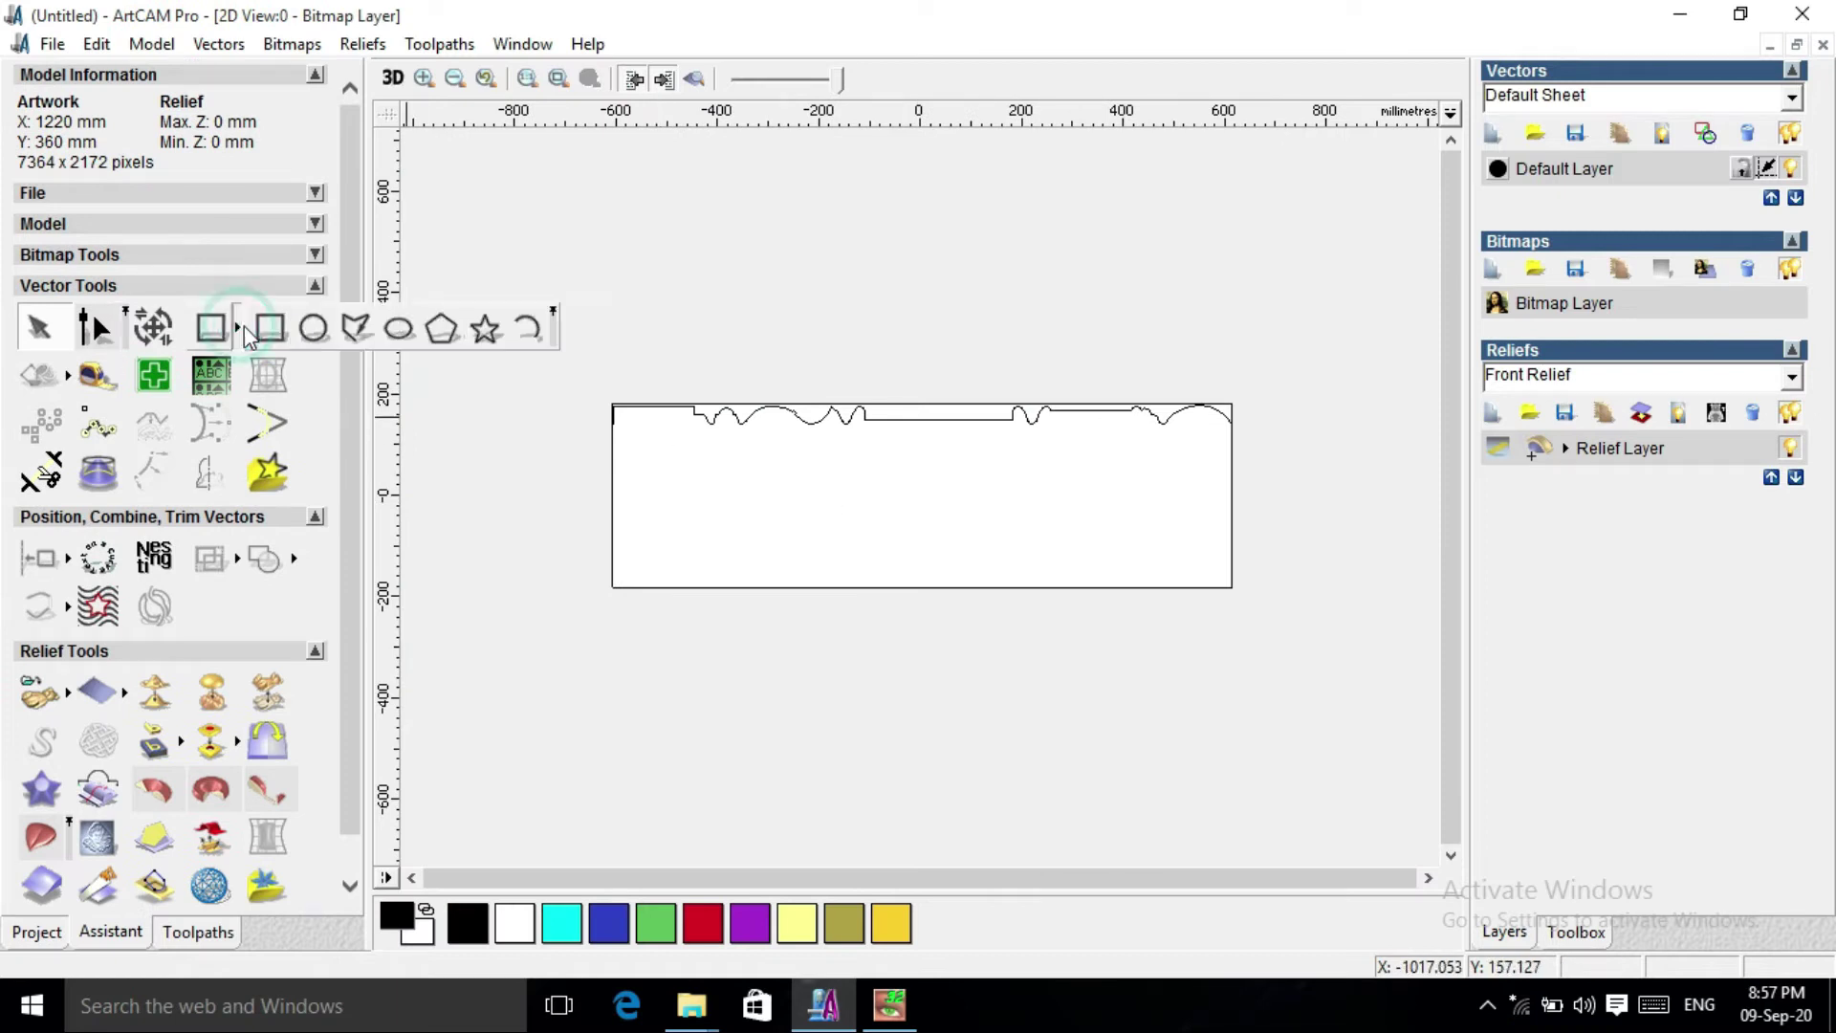
click(359, 330)
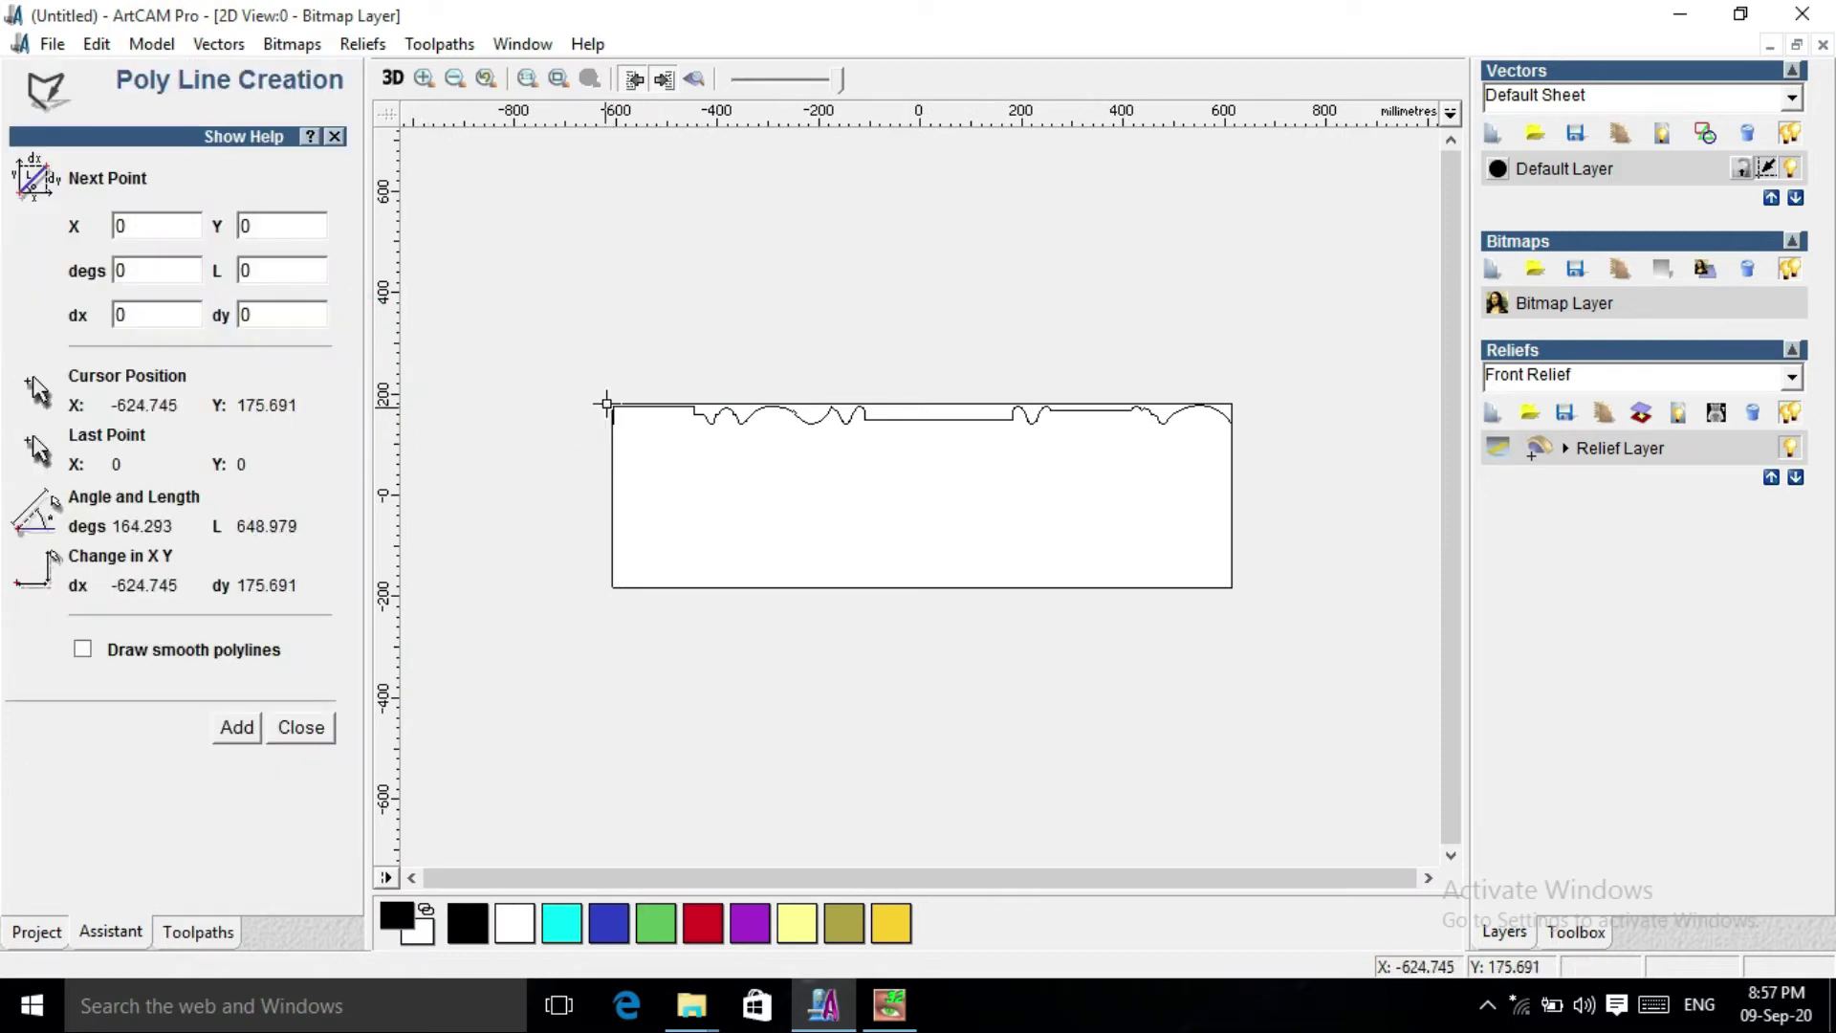
click(612, 403)
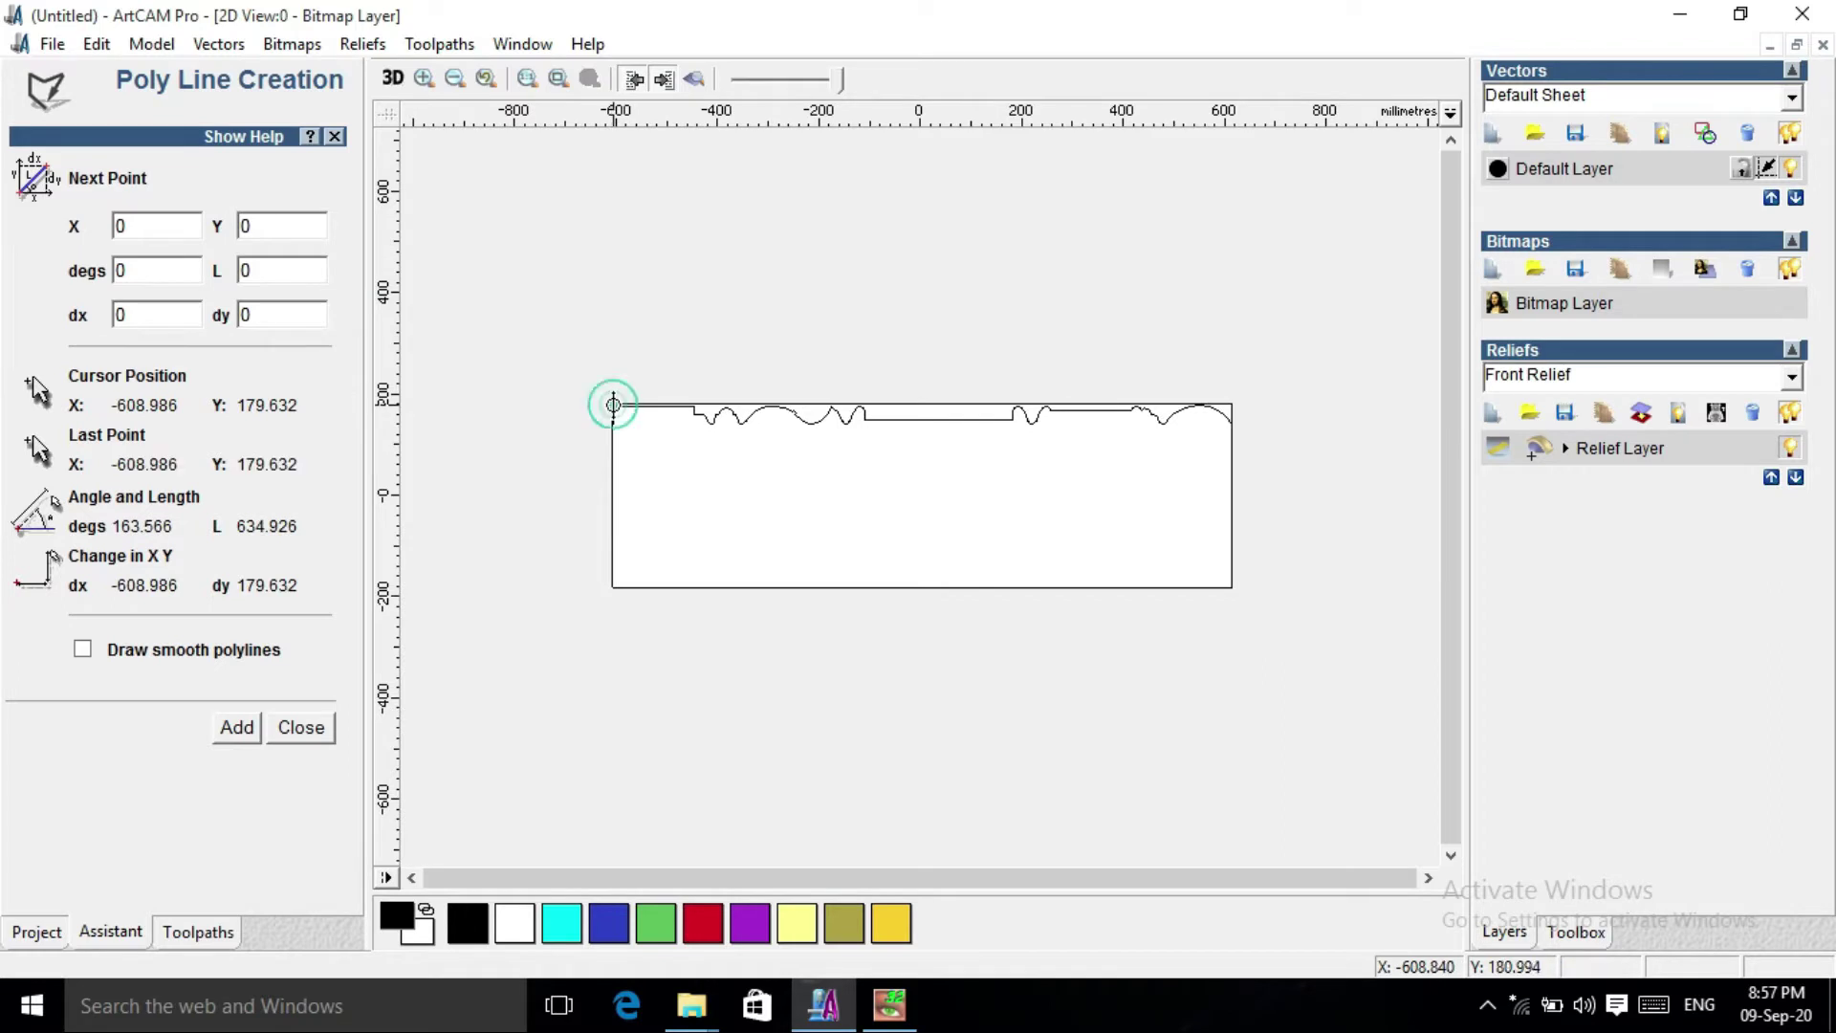
click(613, 586)
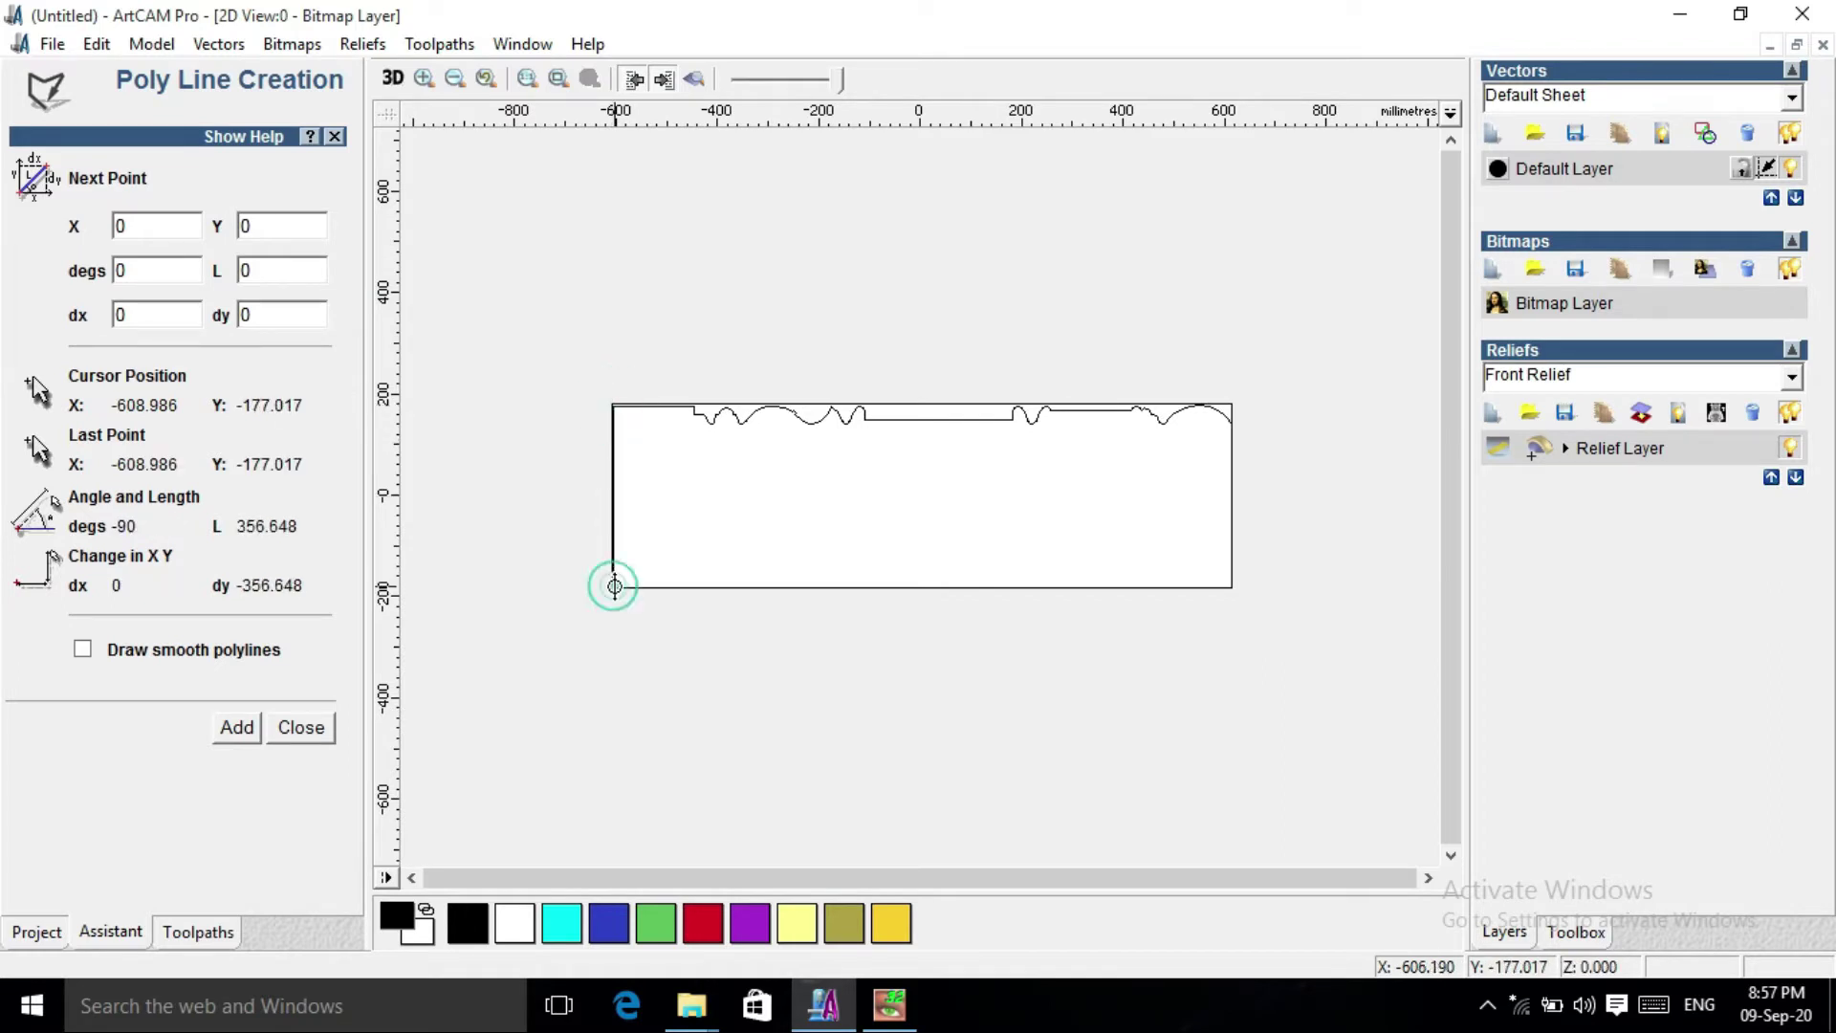
key(Escape)
Resize the vertical line at the model's left edge to a height of 359 mm.
click(613, 567)
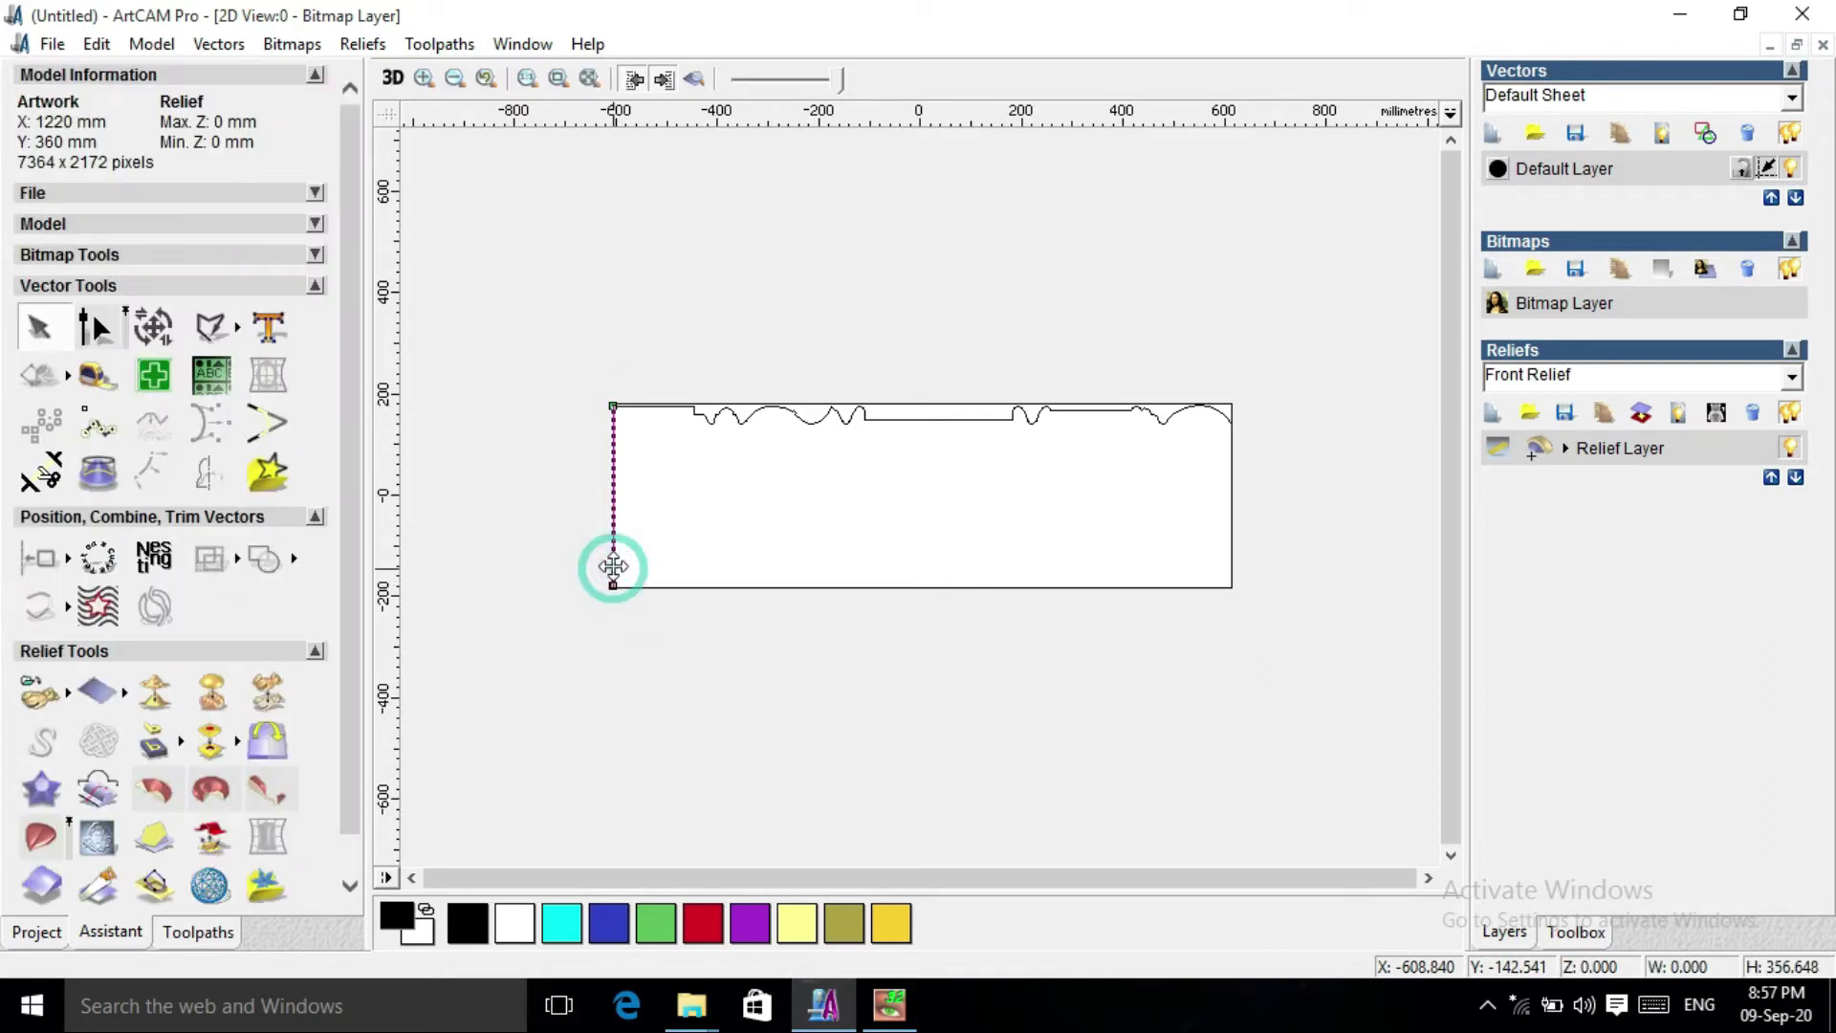
click(156, 328)
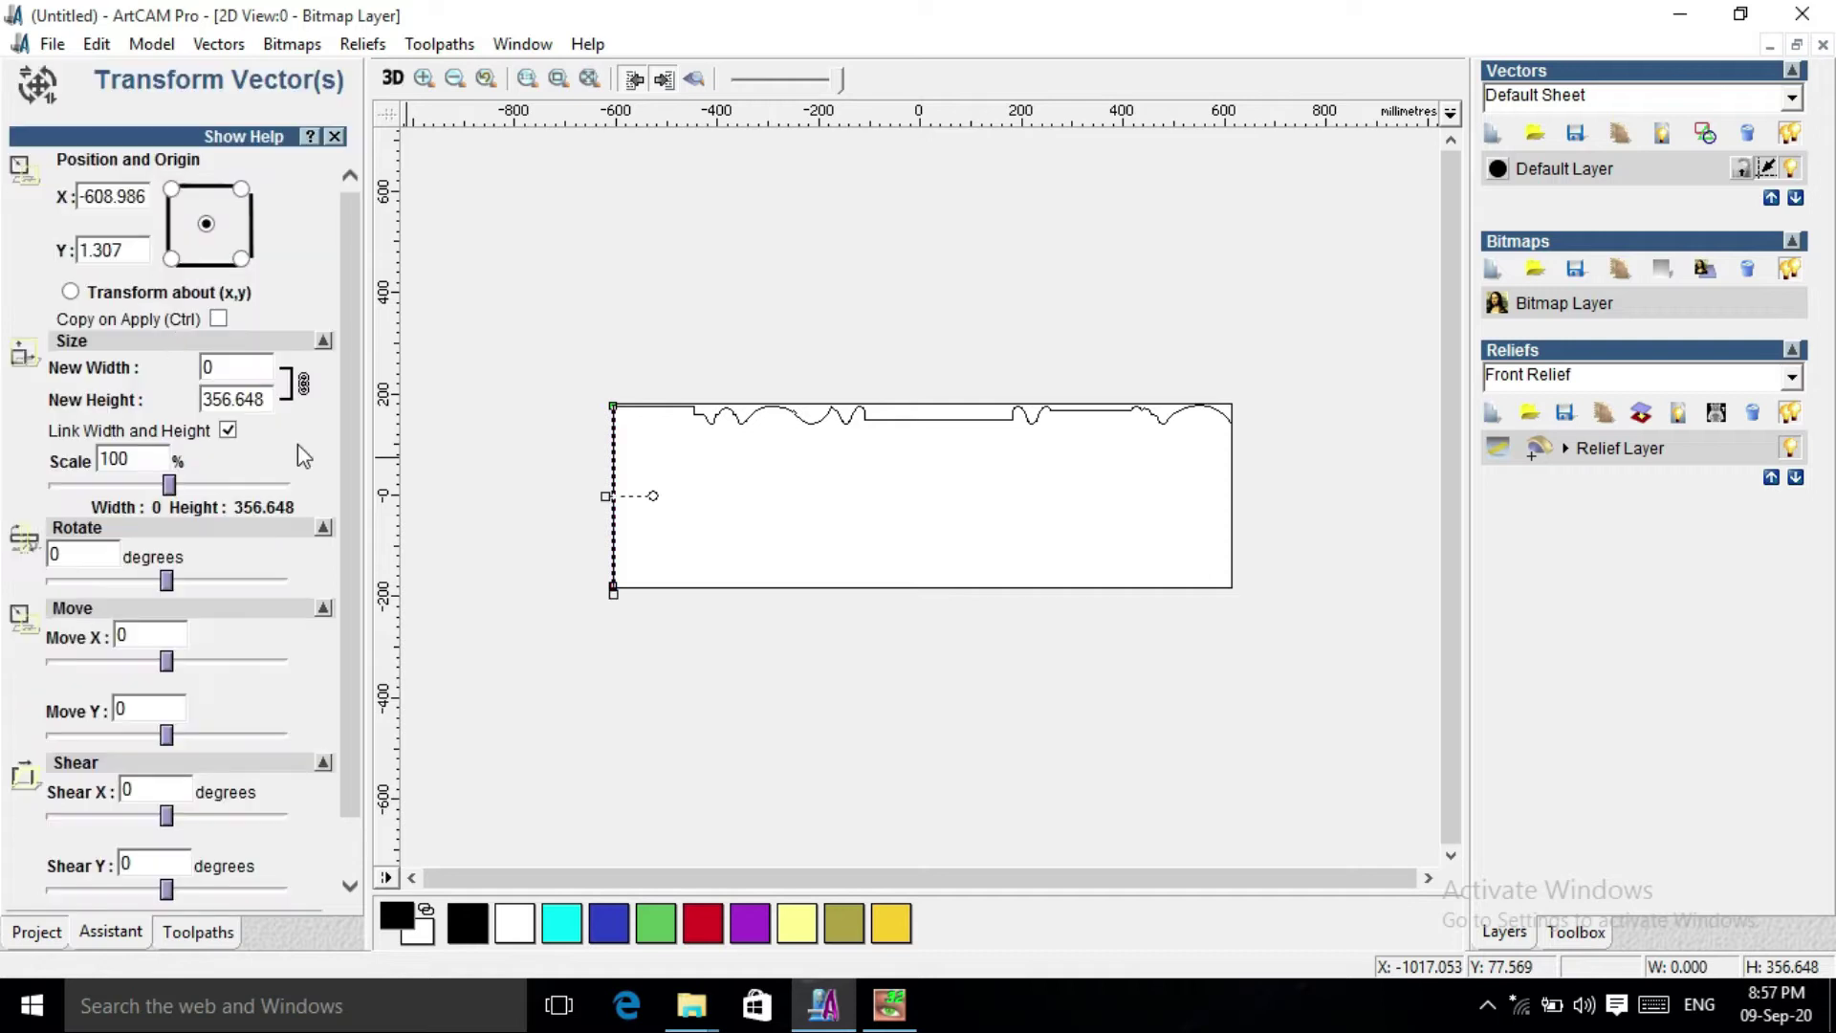
double_click(270, 400)
click(353, 447)
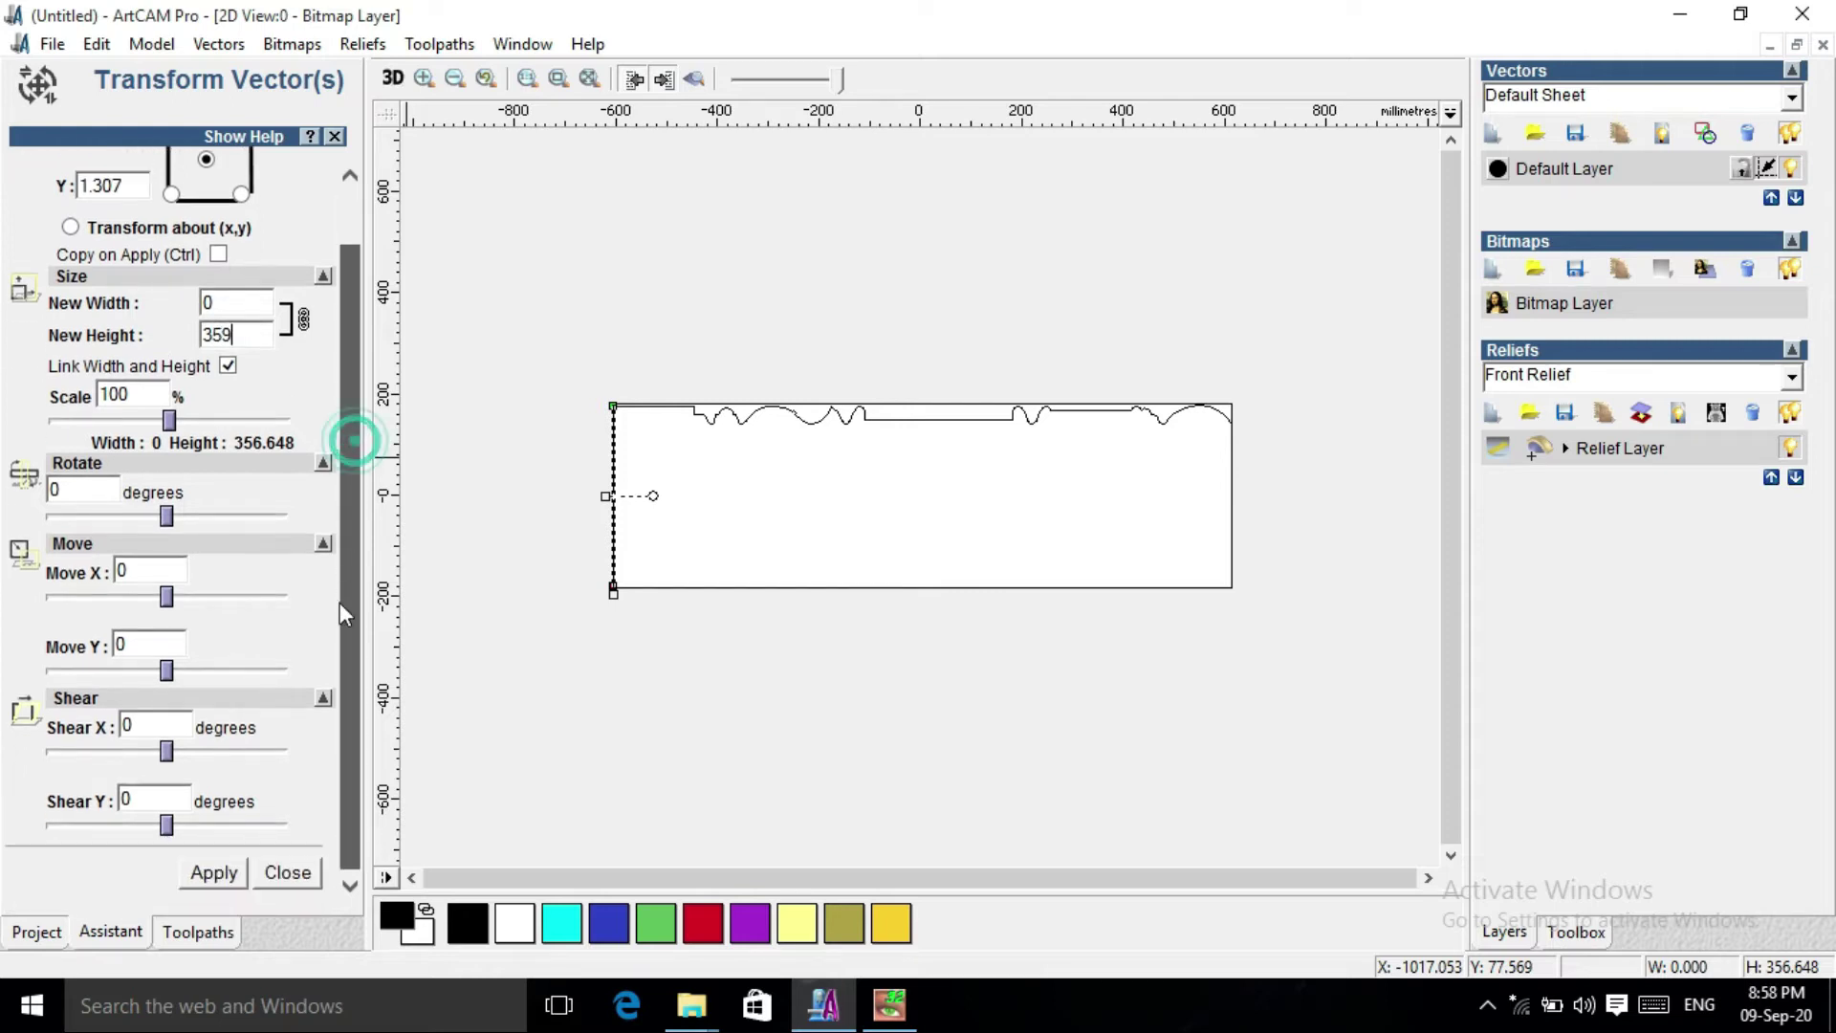
click(229, 876)
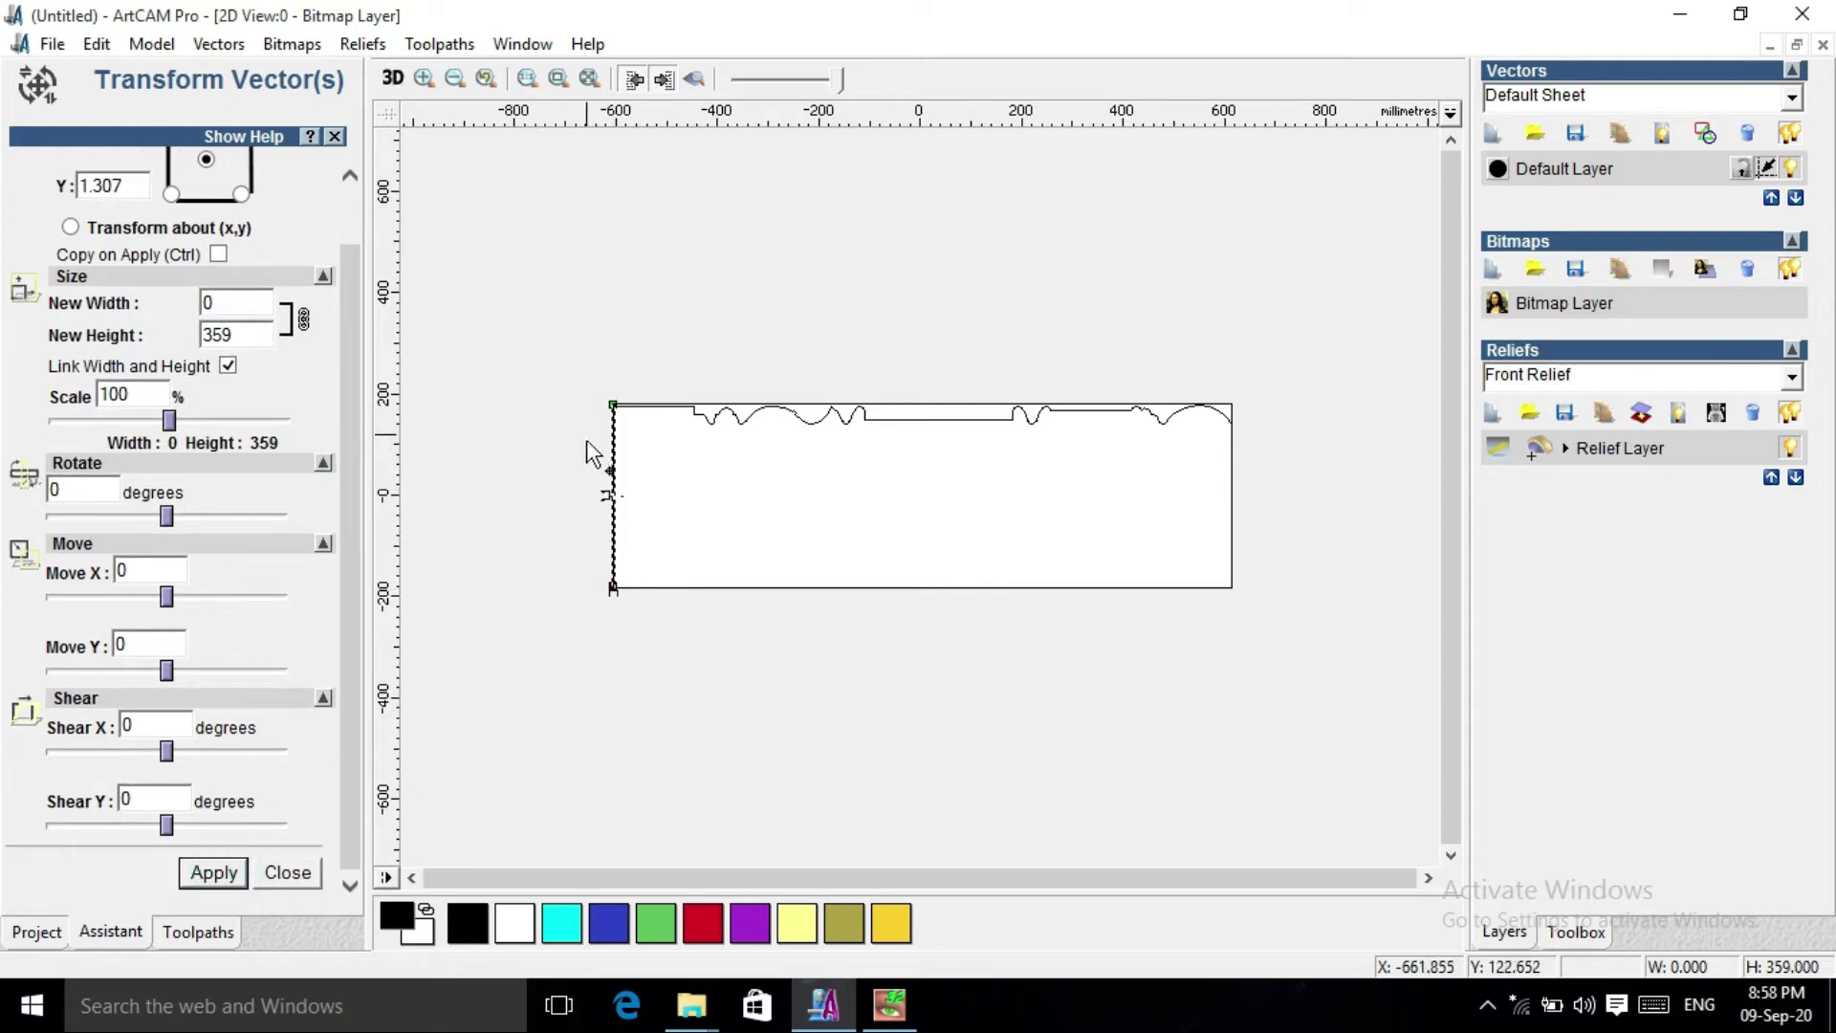
click(287, 872)
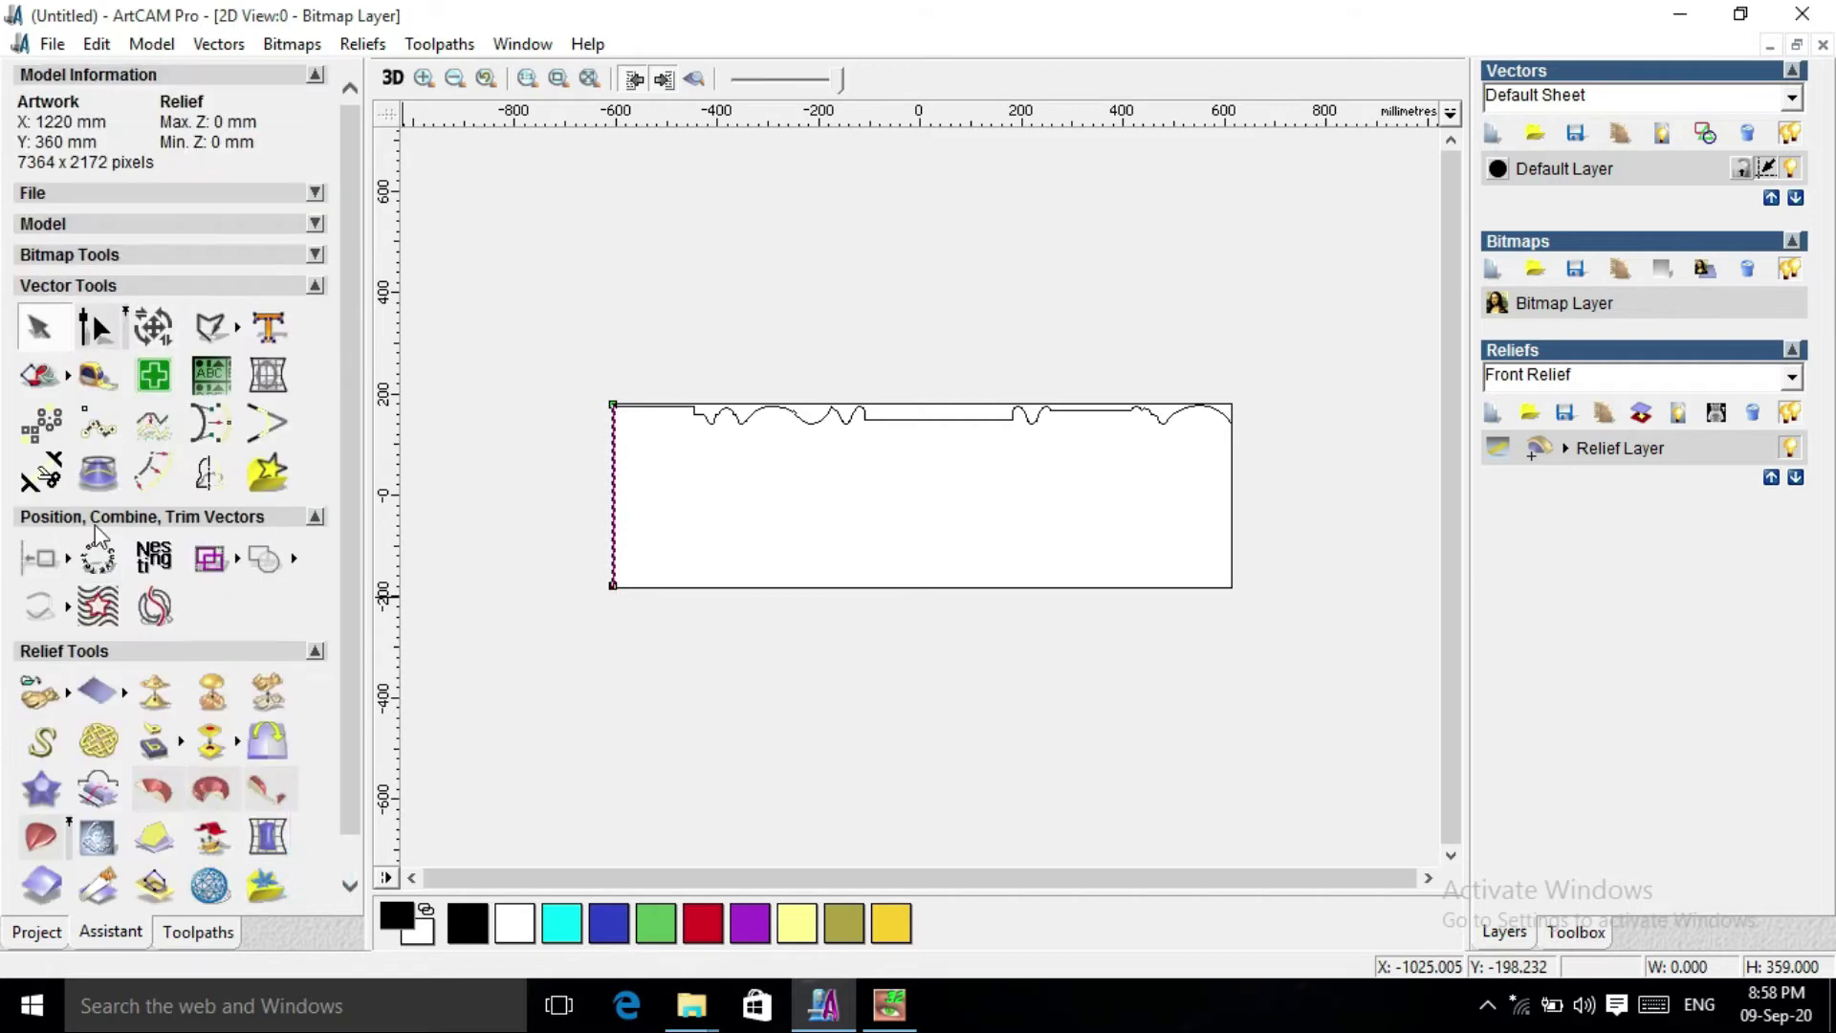
Offset the vertical line 1220 mm inwards/left, keeping the original, and centre both lines in the model.
click(155, 471)
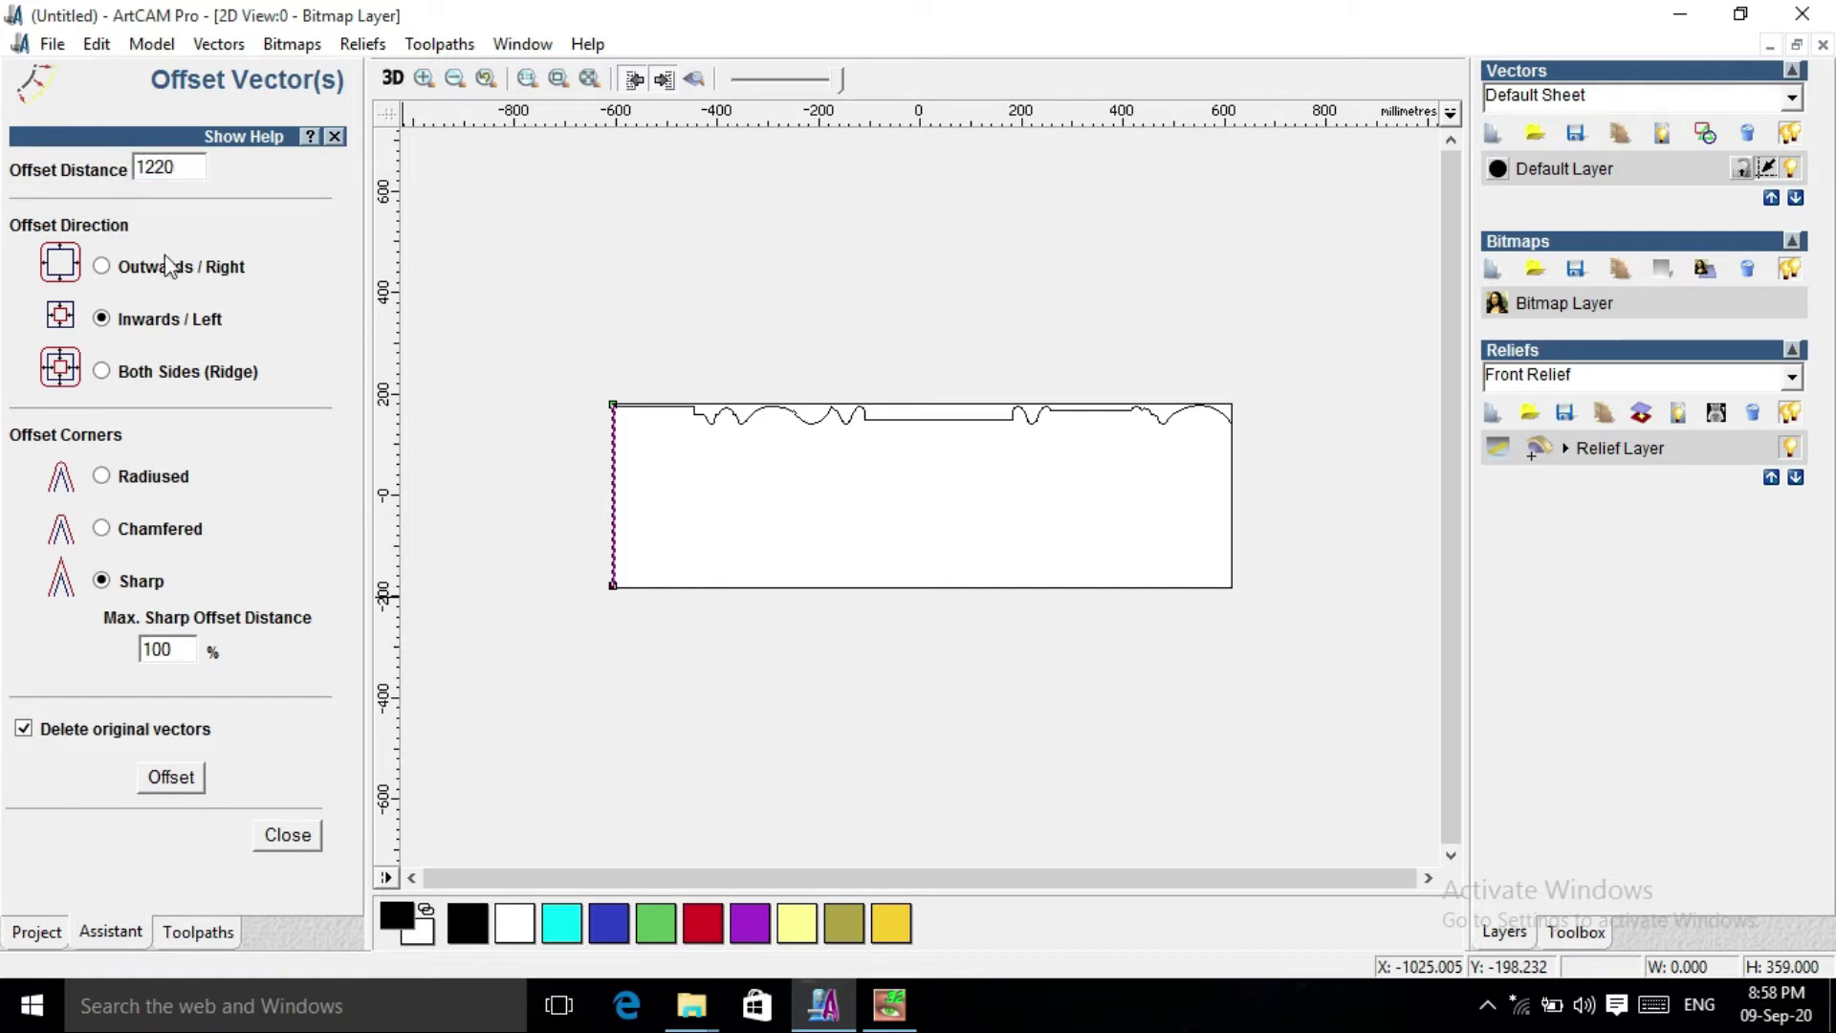
click(175, 791)
drag(580, 334, 641, 700)
click(287, 835)
mouse_move(67, 569)
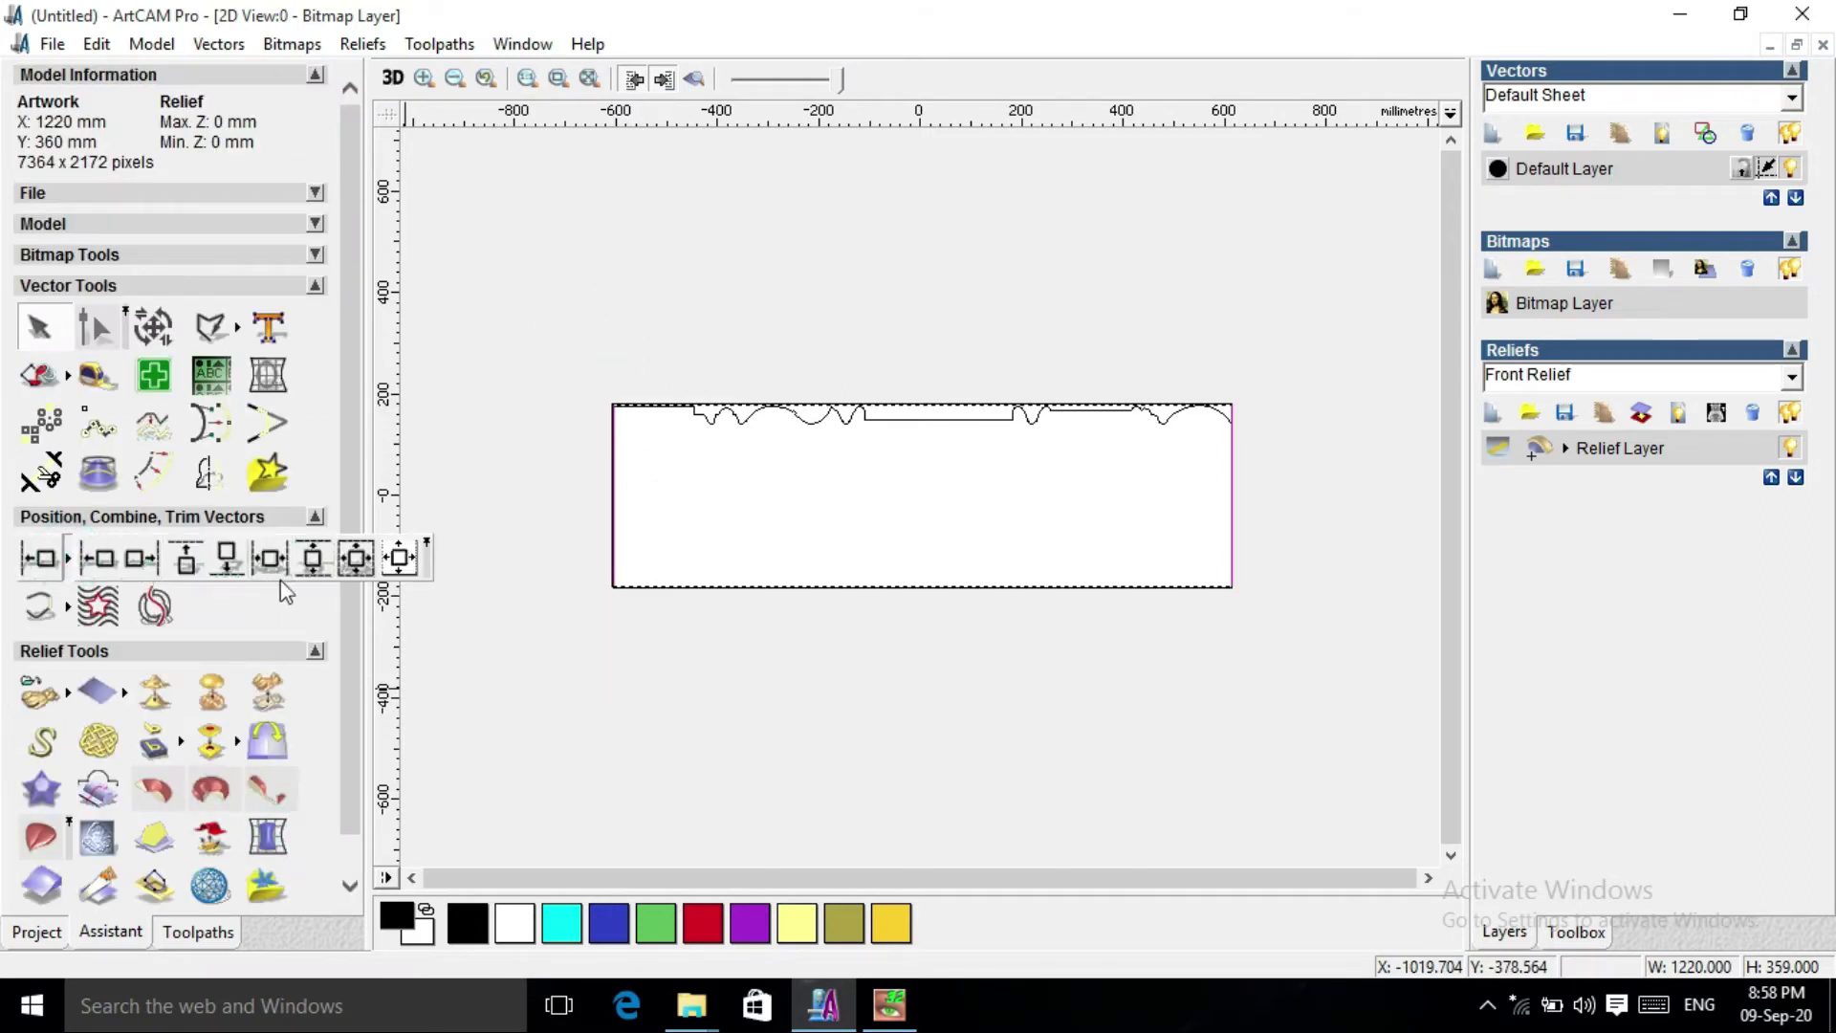
click(402, 560)
Mirror a copy of the profile vertically about its bottom and move it down to the model's lower edge.
click(910, 419)
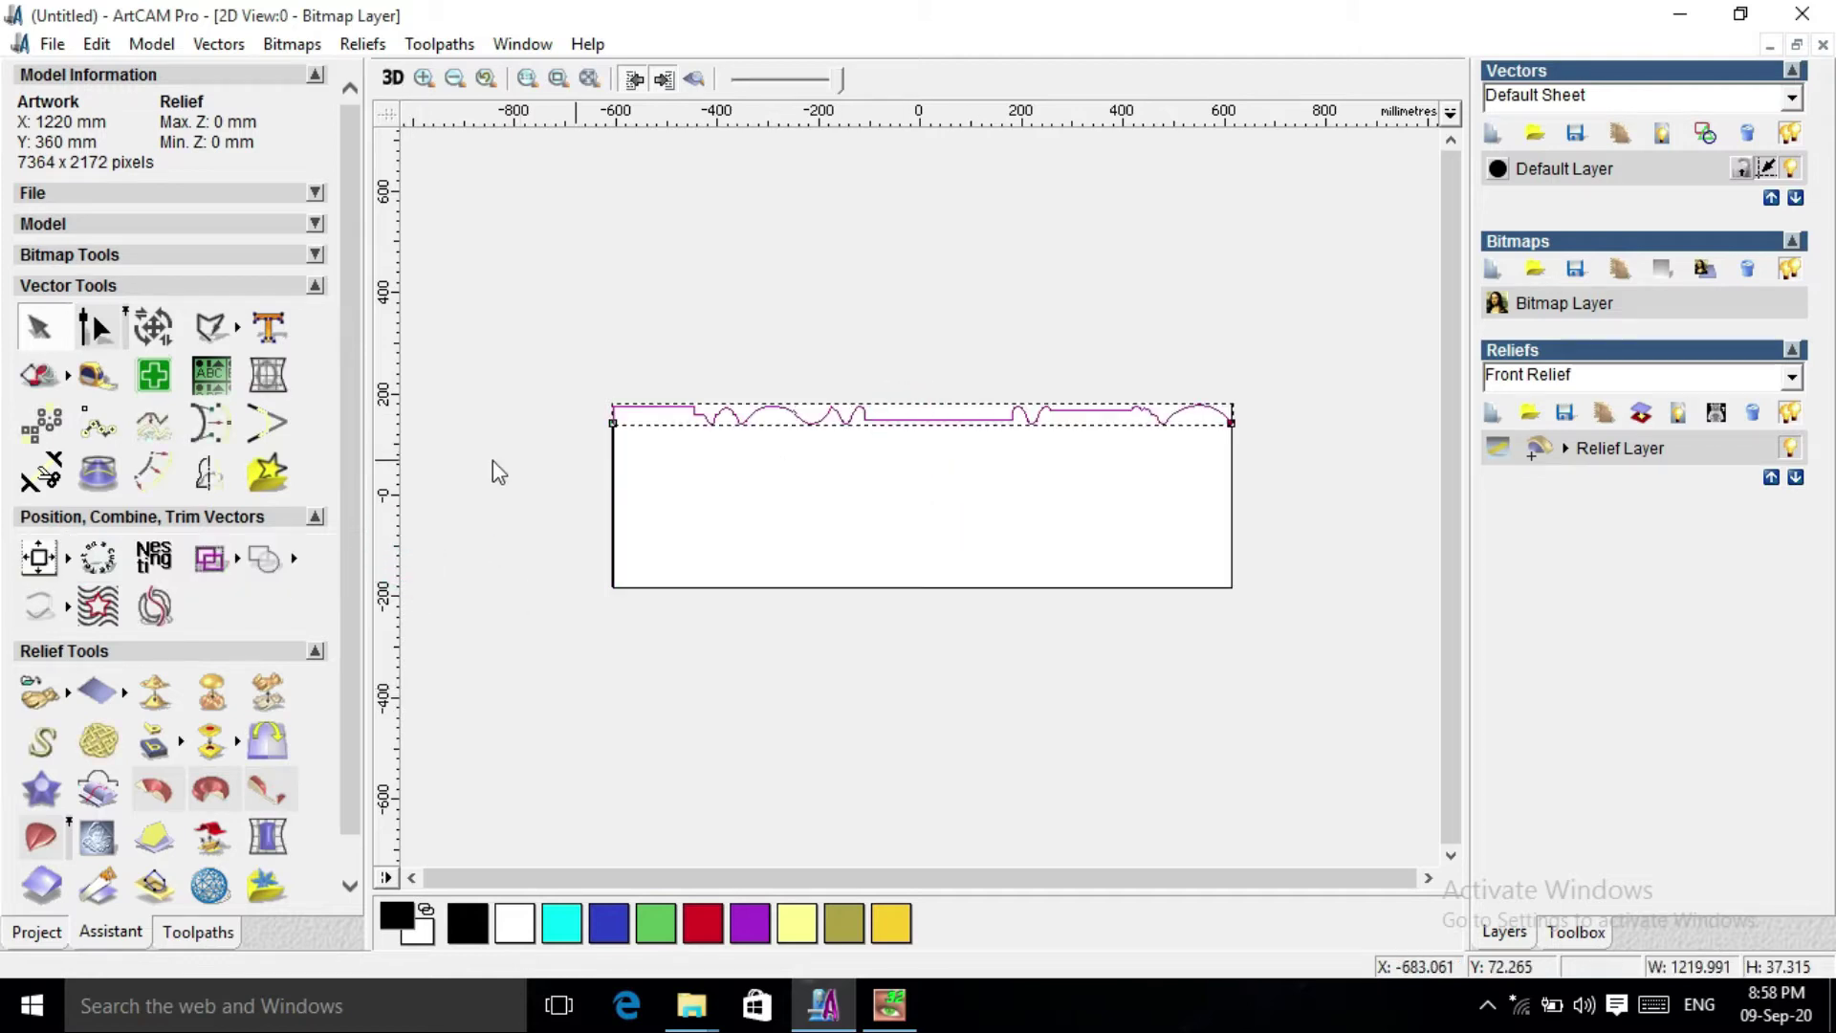
click(209, 472)
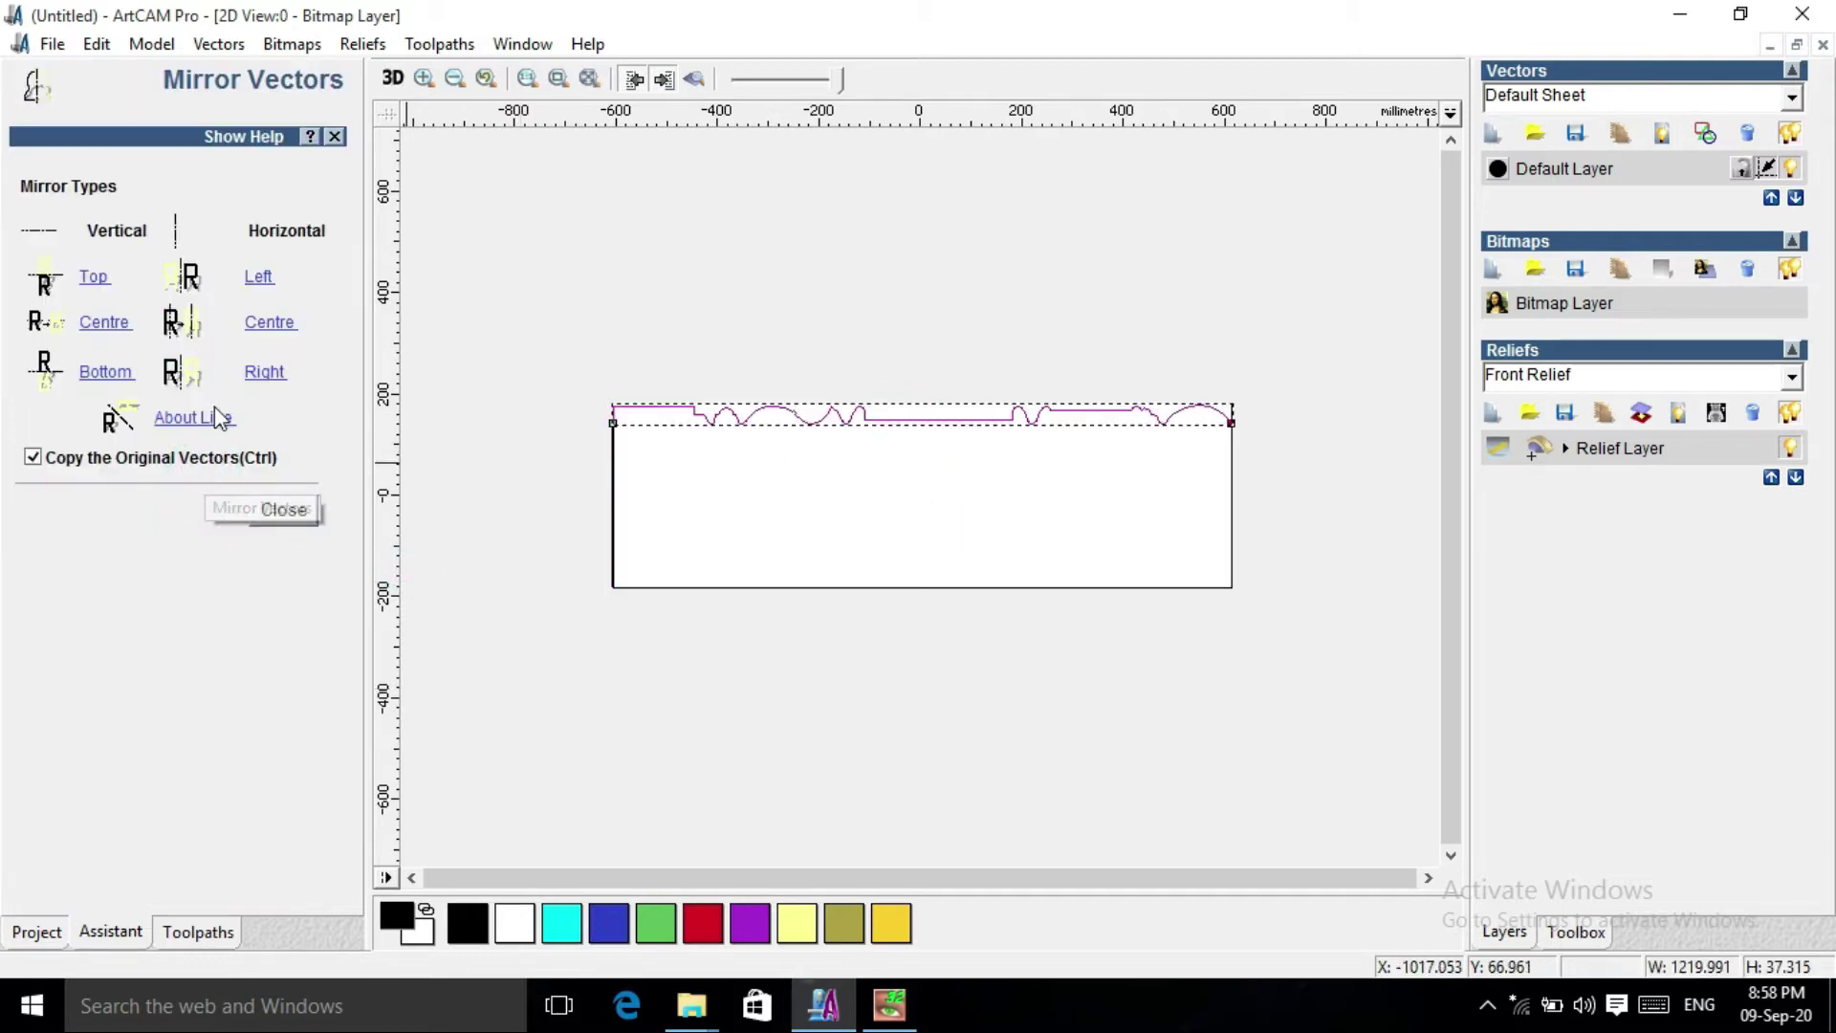
click(109, 380)
click(828, 443)
key(Down)
key(Down)
key(Down)
key(Down)
key(Down)
key(Down)
key(Down)
key(Down)
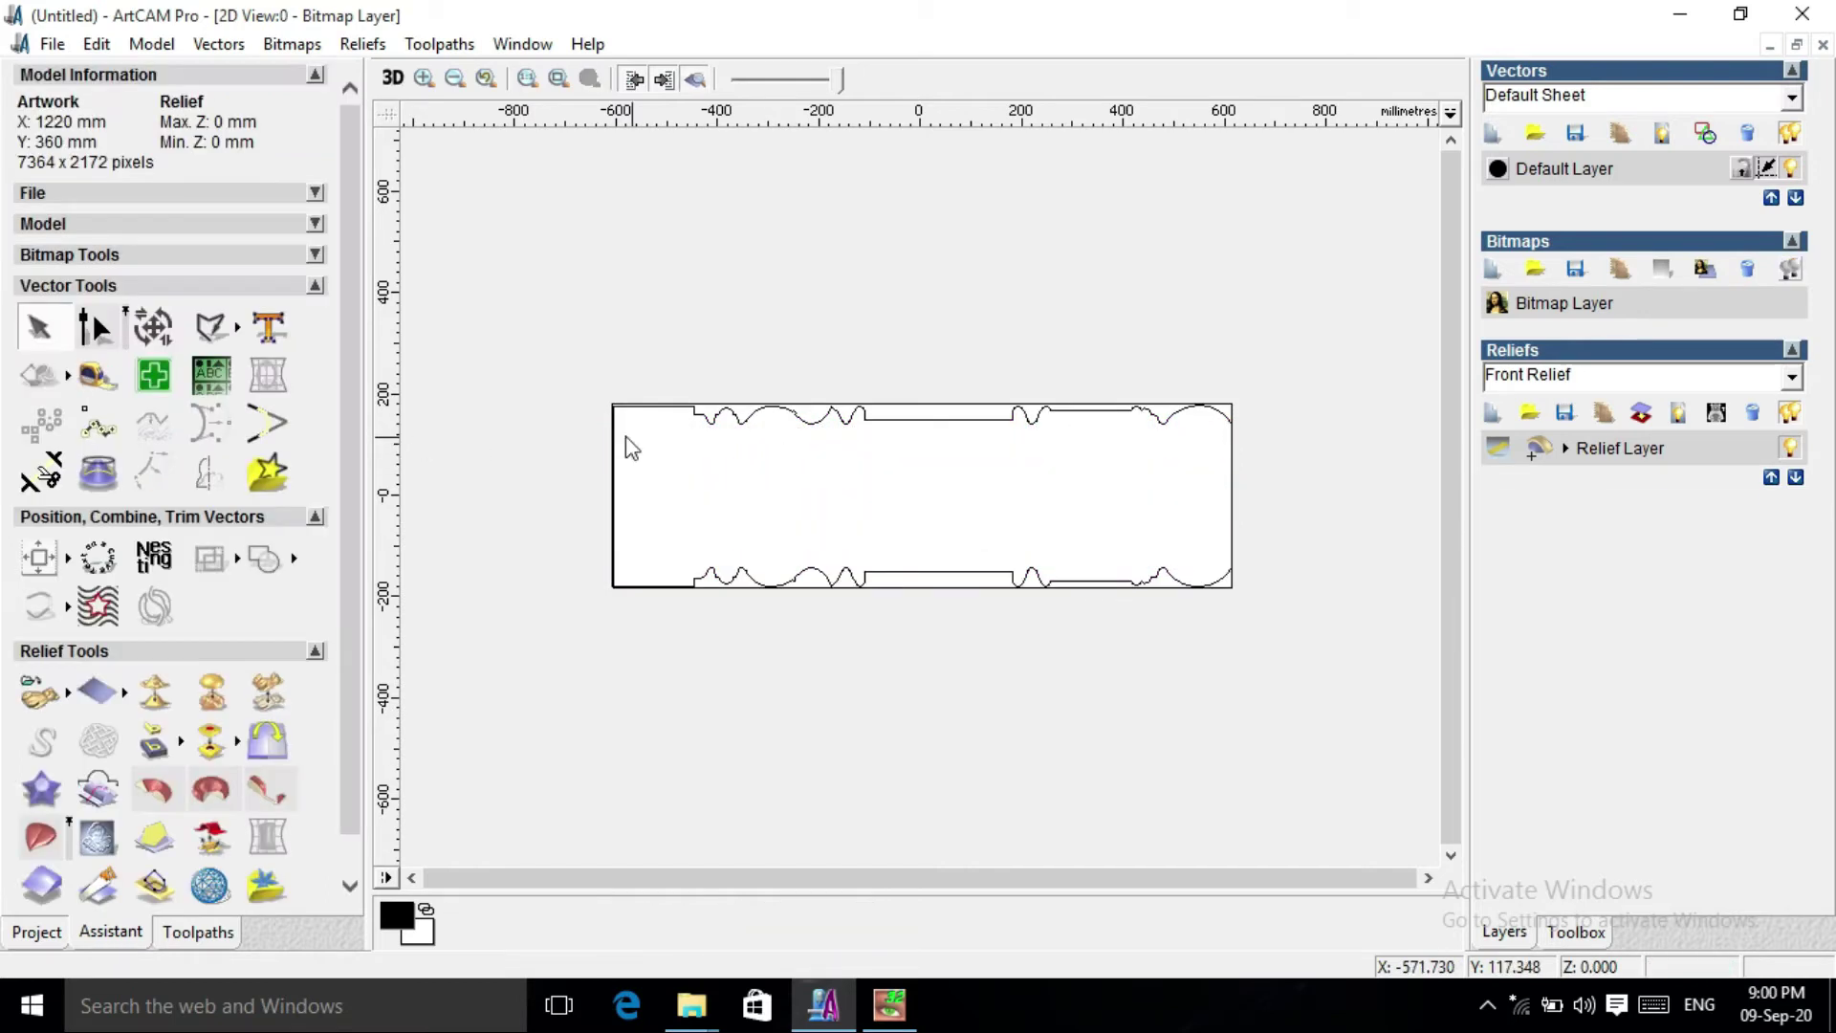
Set up a Two Rail Sweep with the left vertical line as top drive rail and the right one as bottom rail.
click(623, 426)
drag(582, 360, 692, 729)
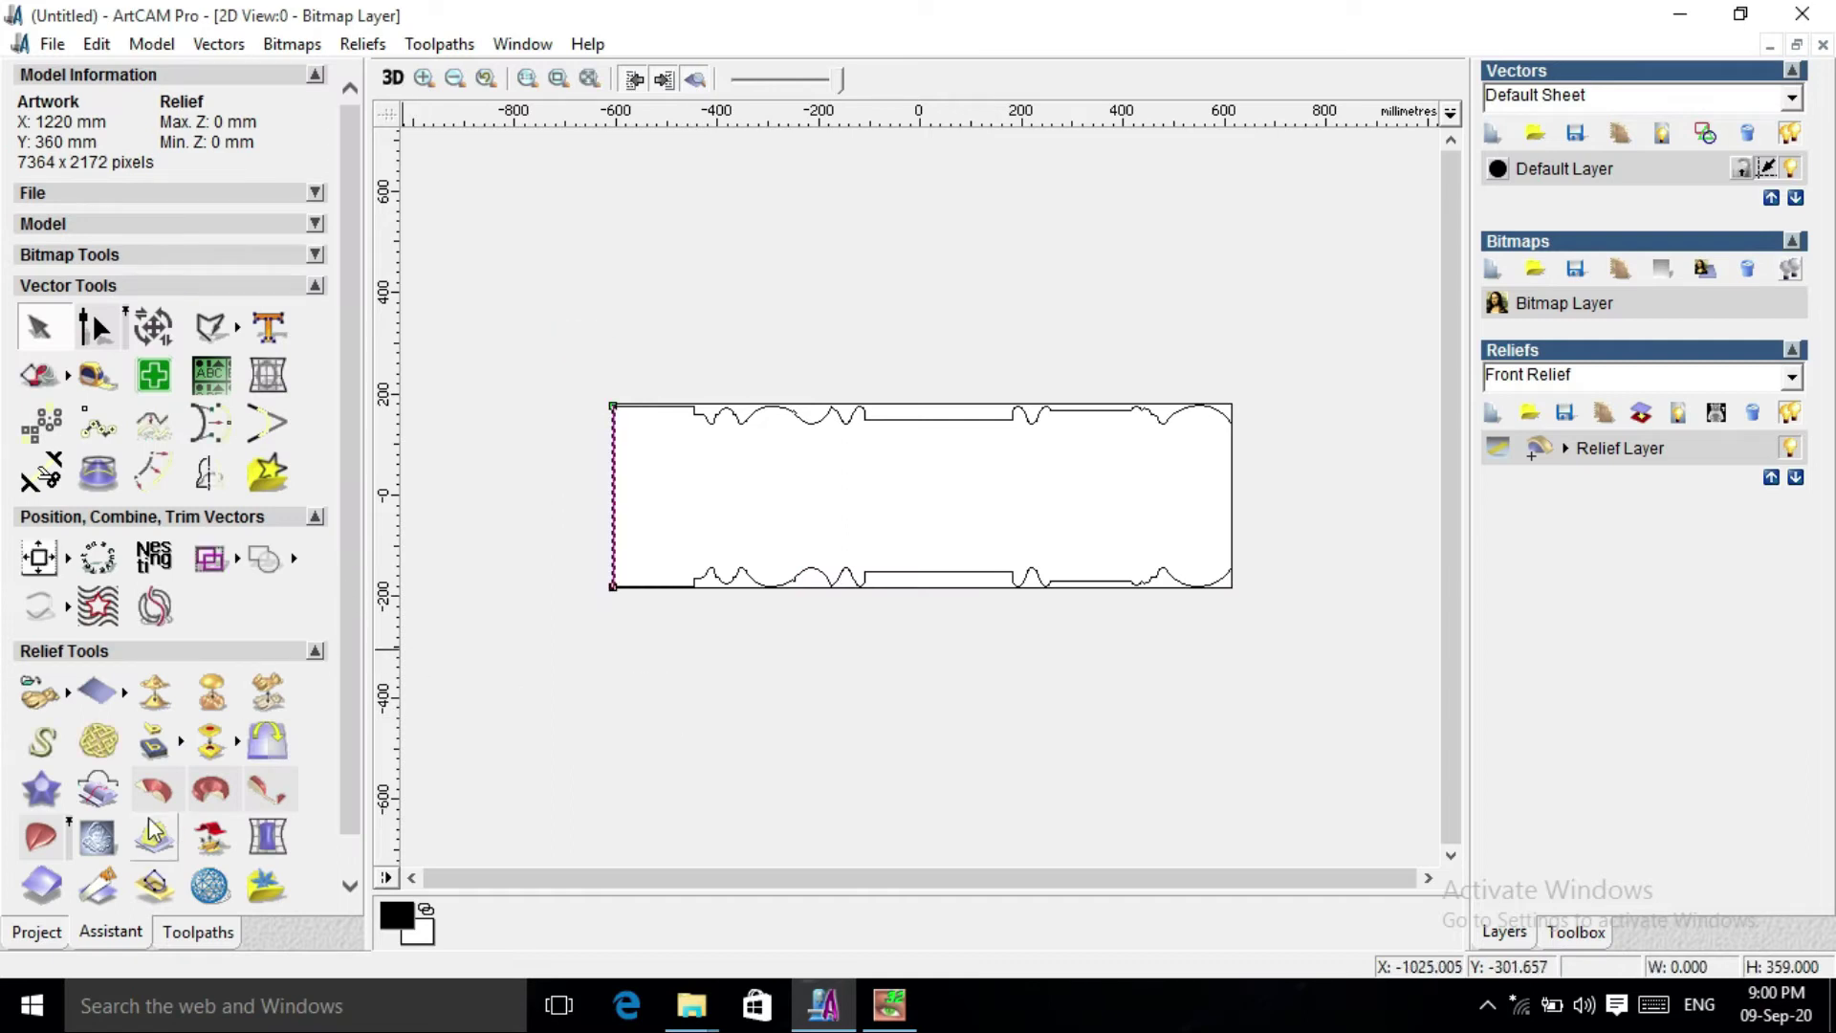
click(40, 839)
click(258, 214)
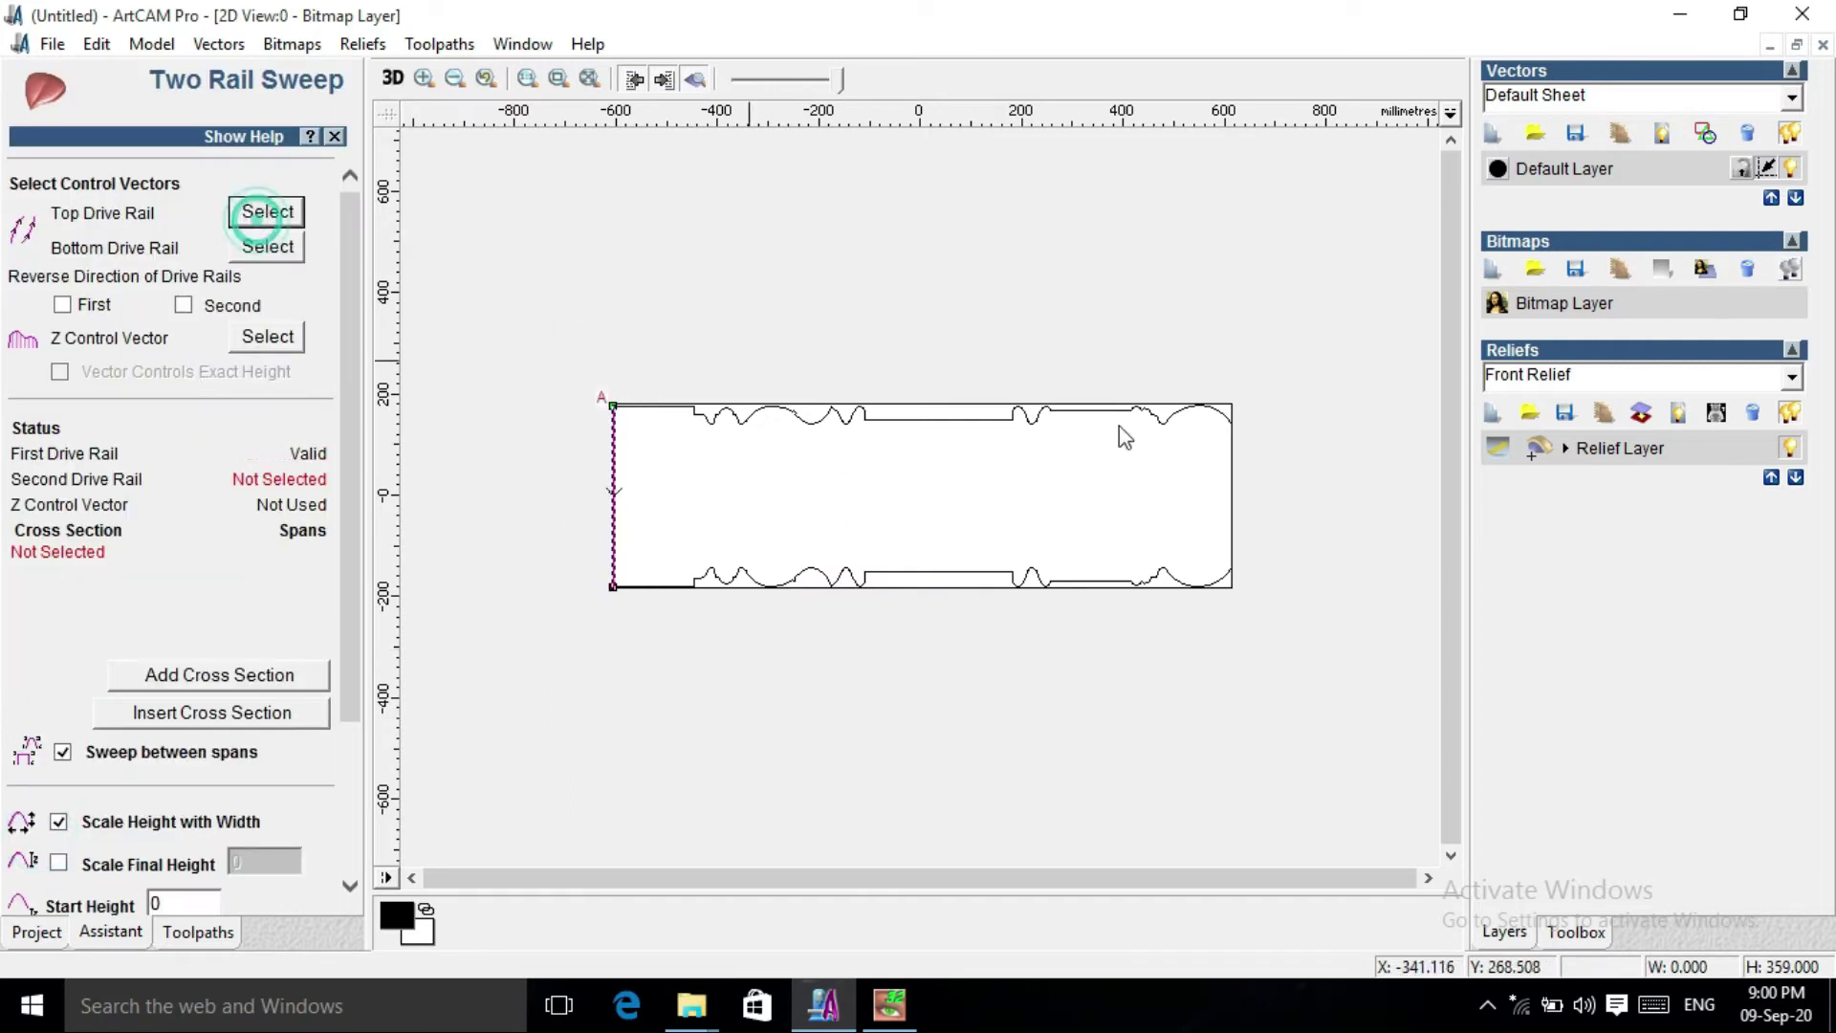
drag(1233, 366, 1303, 705)
click(299, 248)
Add the upper profile as the sweep's cross section, calculate the relief in Add mode, and inspect it in 3D.
click(724, 421)
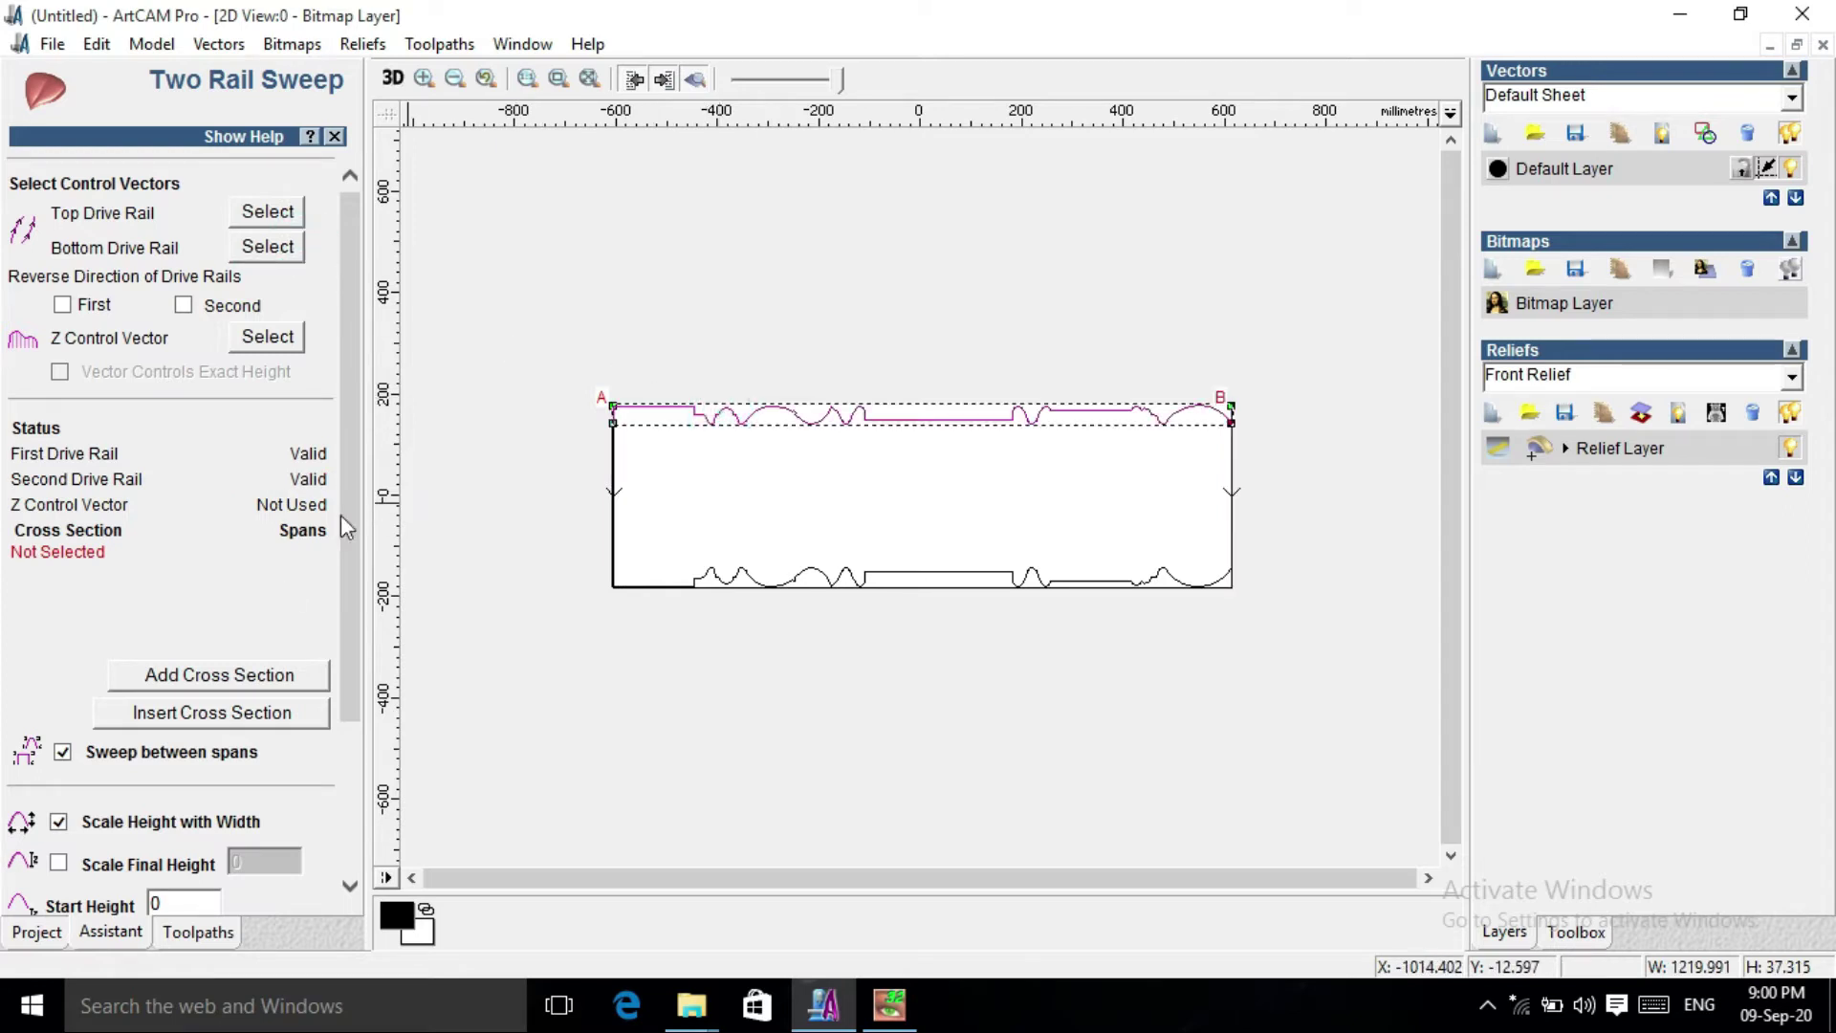
click(248, 676)
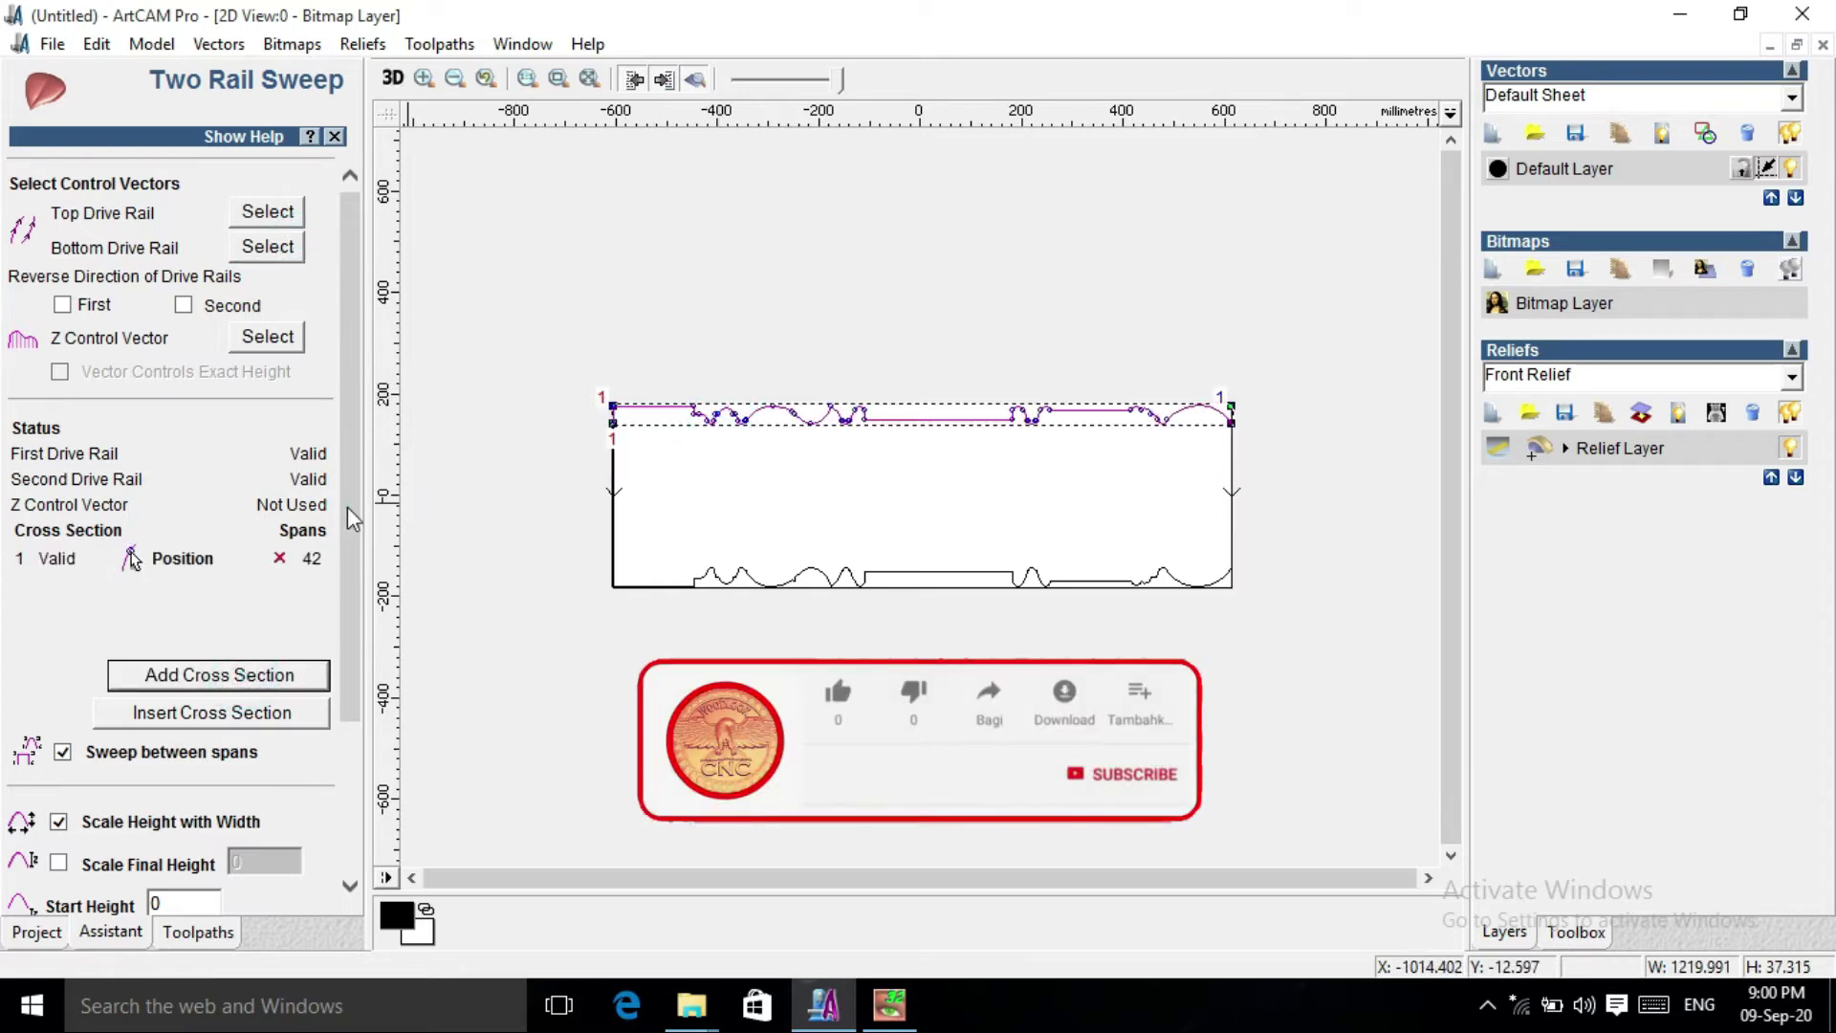
drag(348, 507, 352, 687)
click(239, 889)
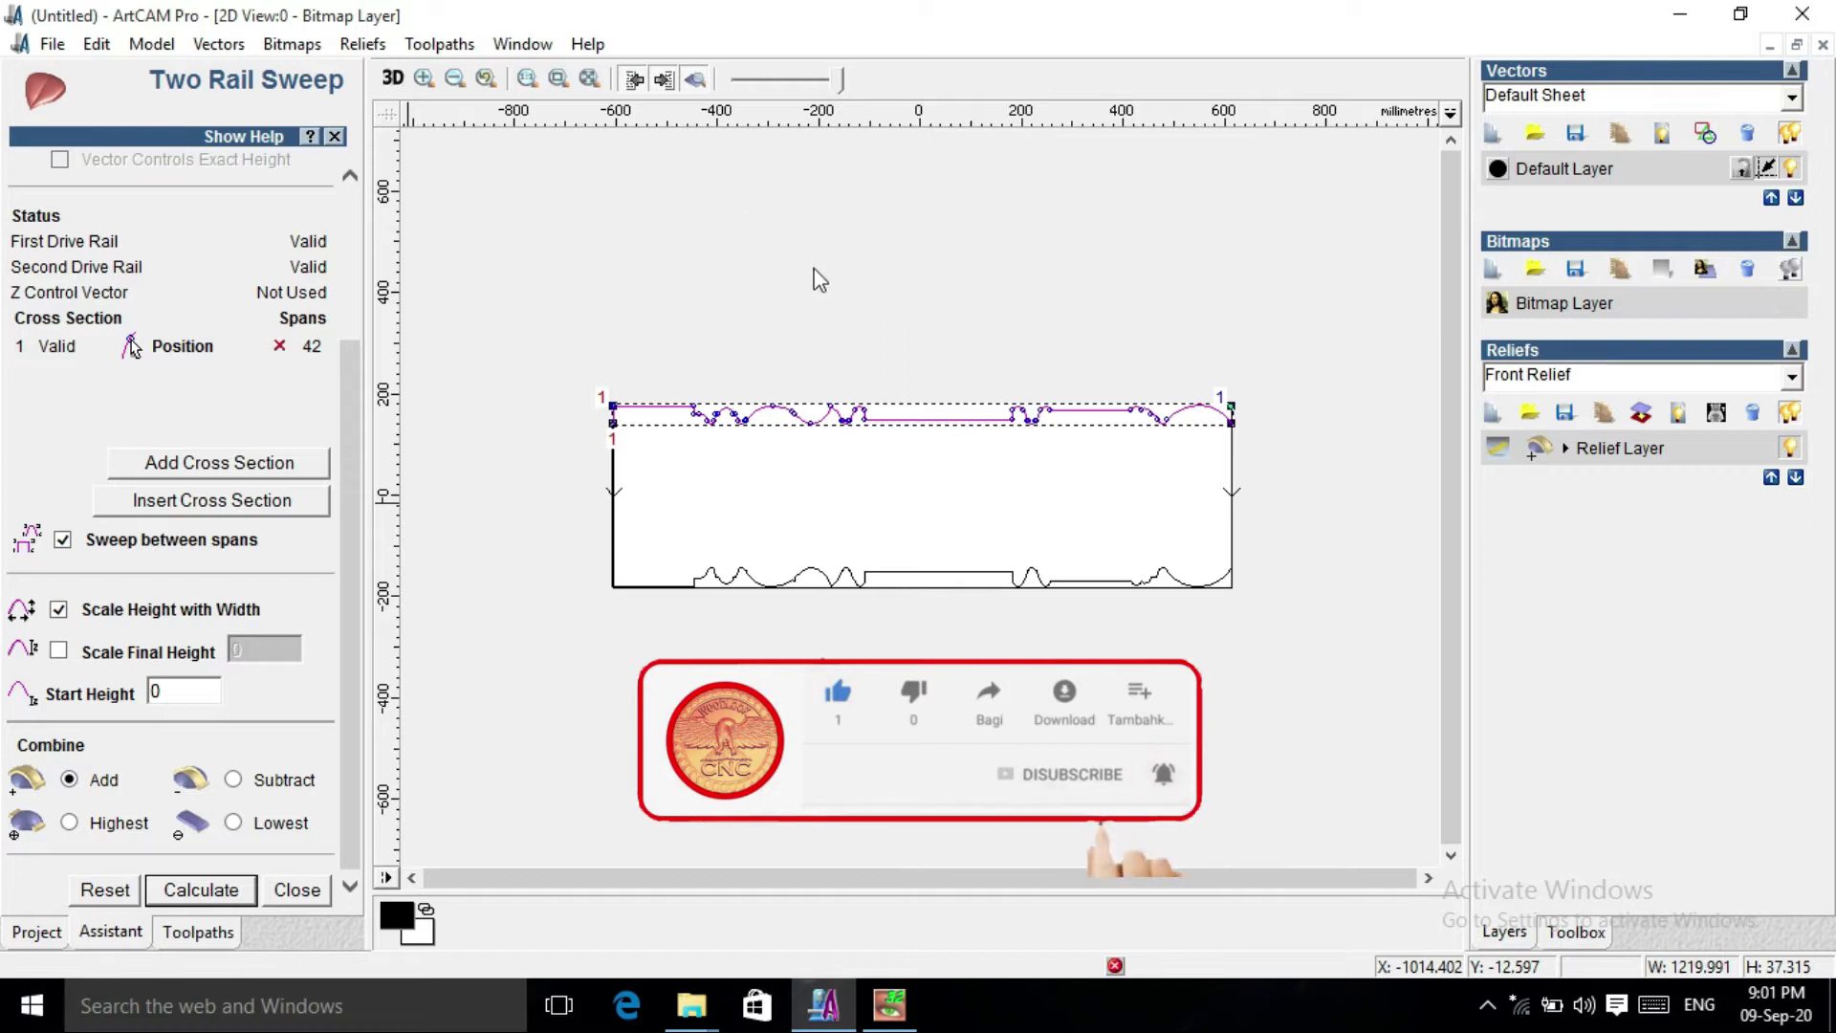
scroll(815, 273, up, 1)
scroll(829, 287, down, 1)
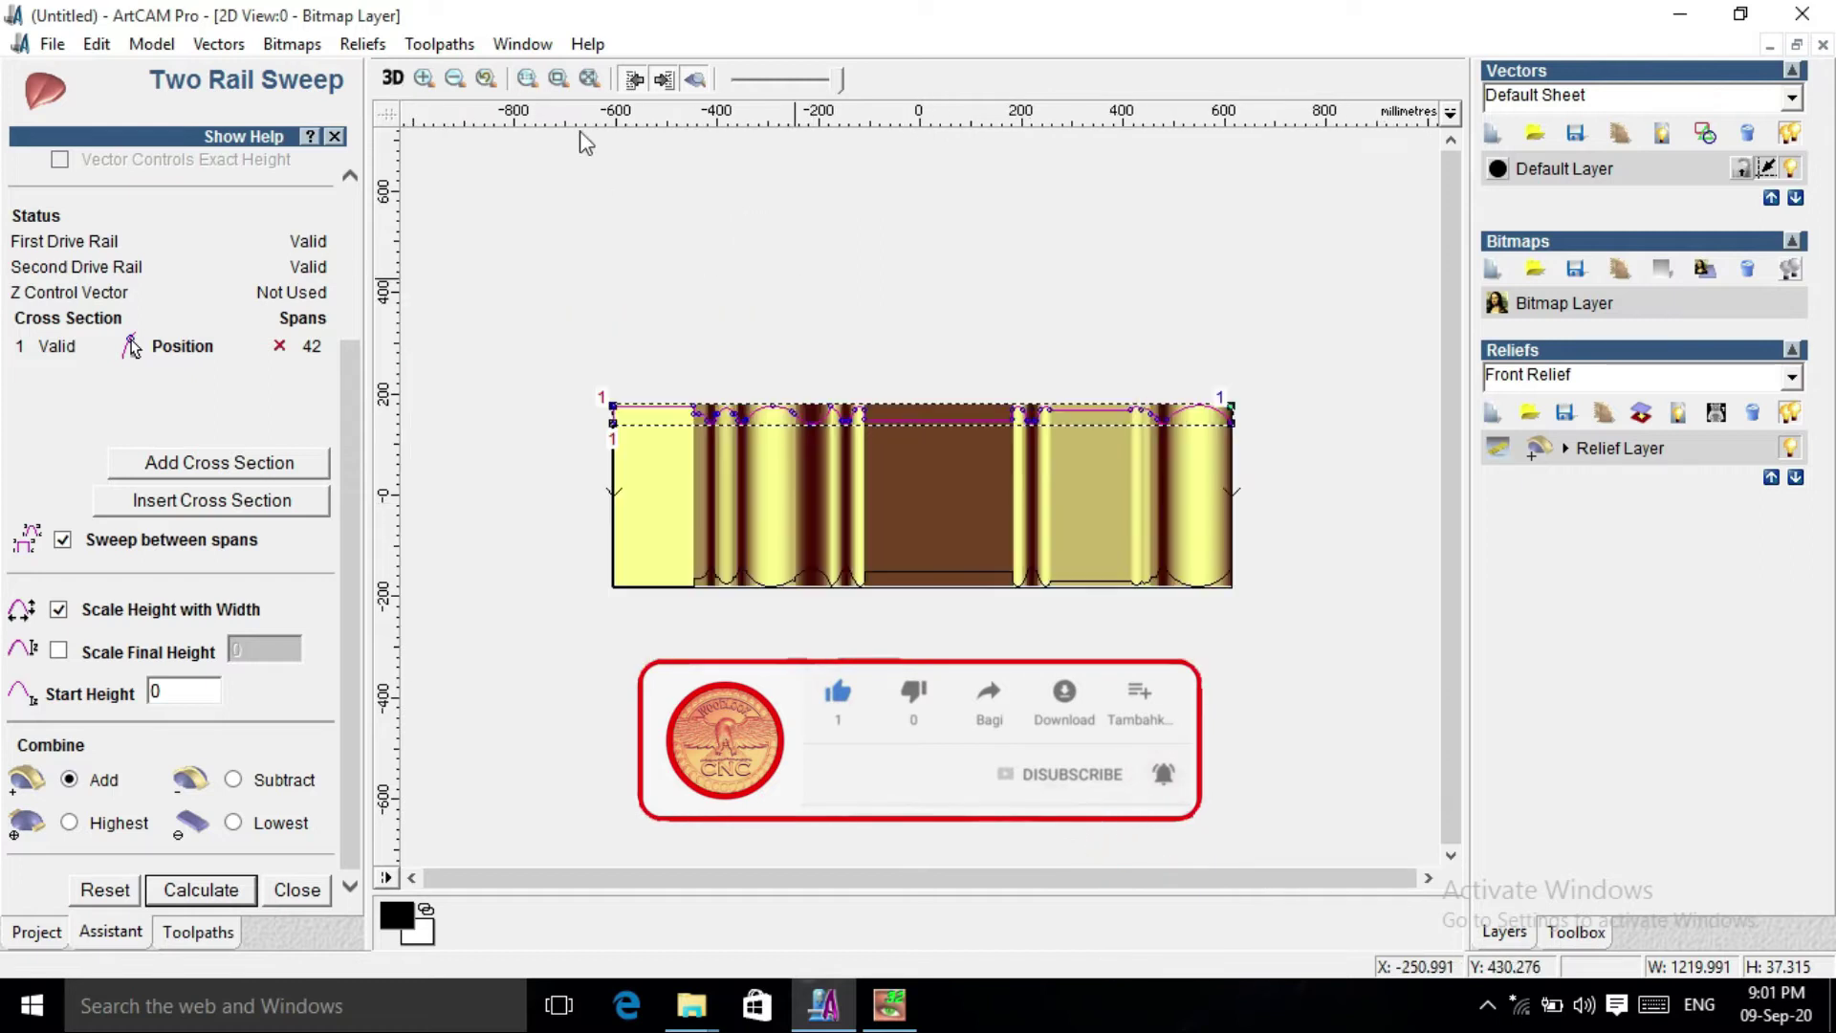
click(392, 78)
drag(882, 486, 861, 319)
drag(1020, 464, 844, 352)
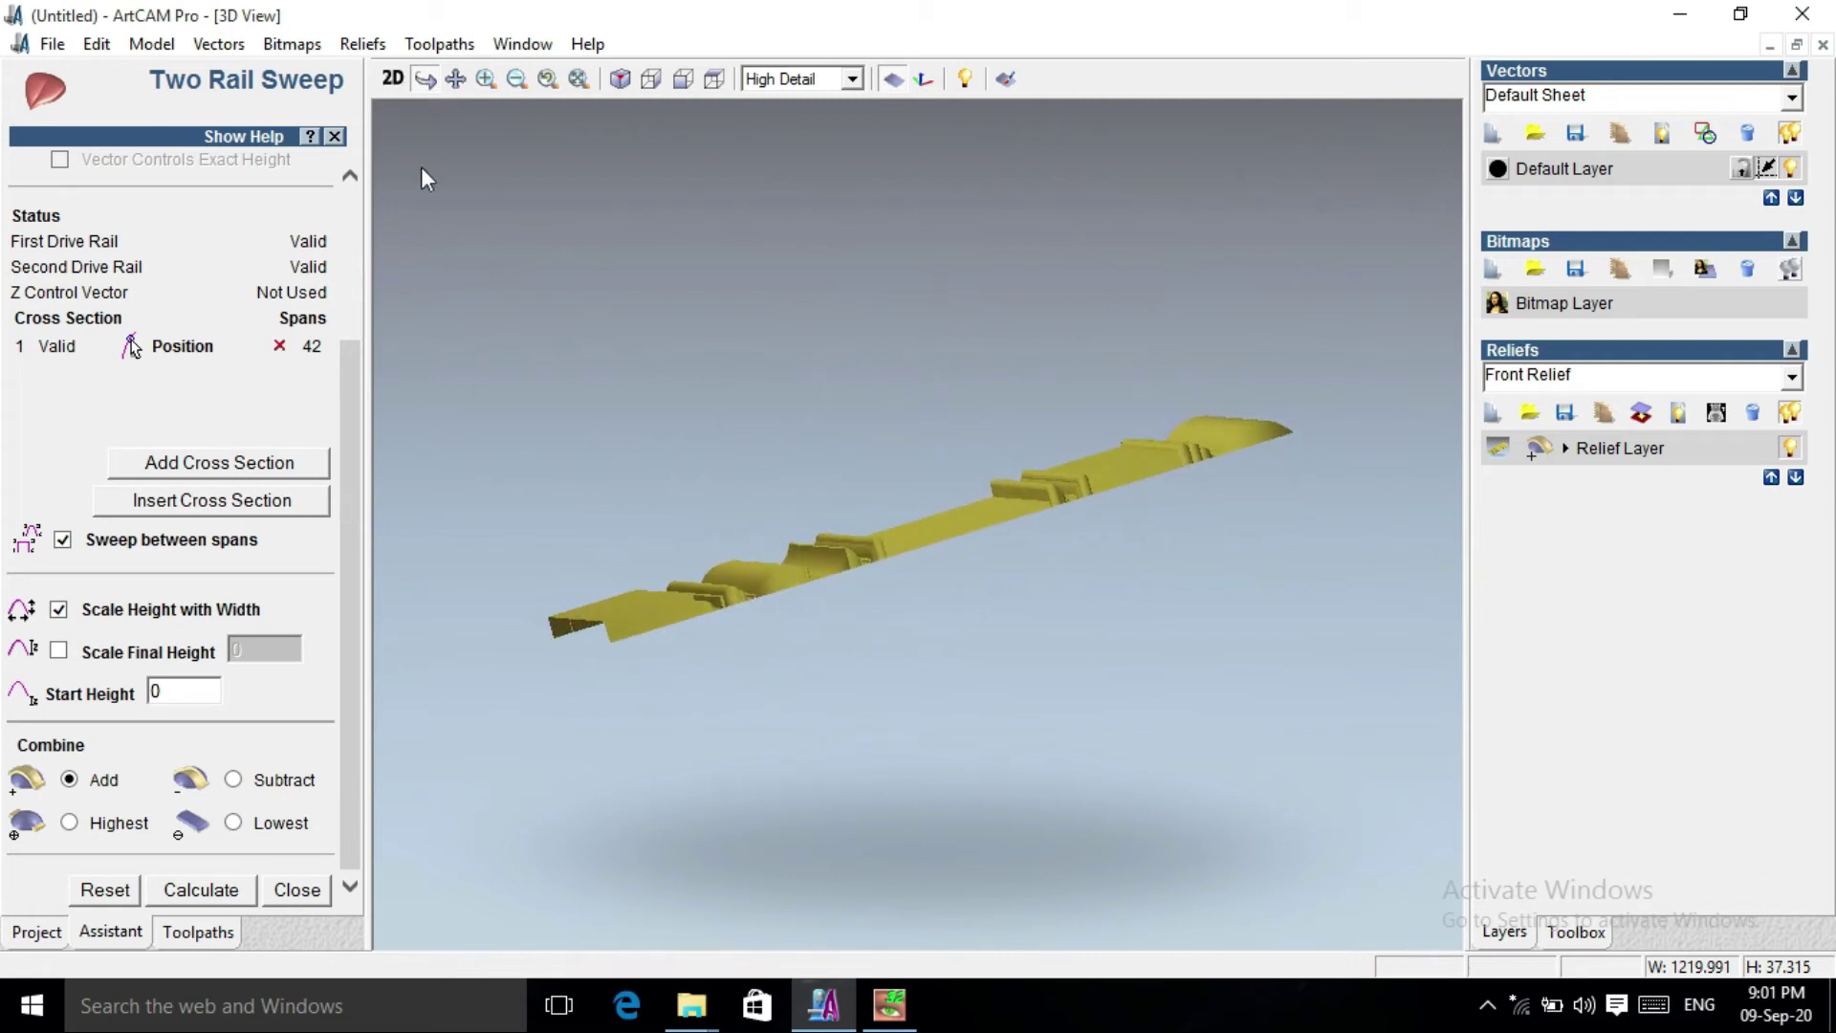
click(392, 80)
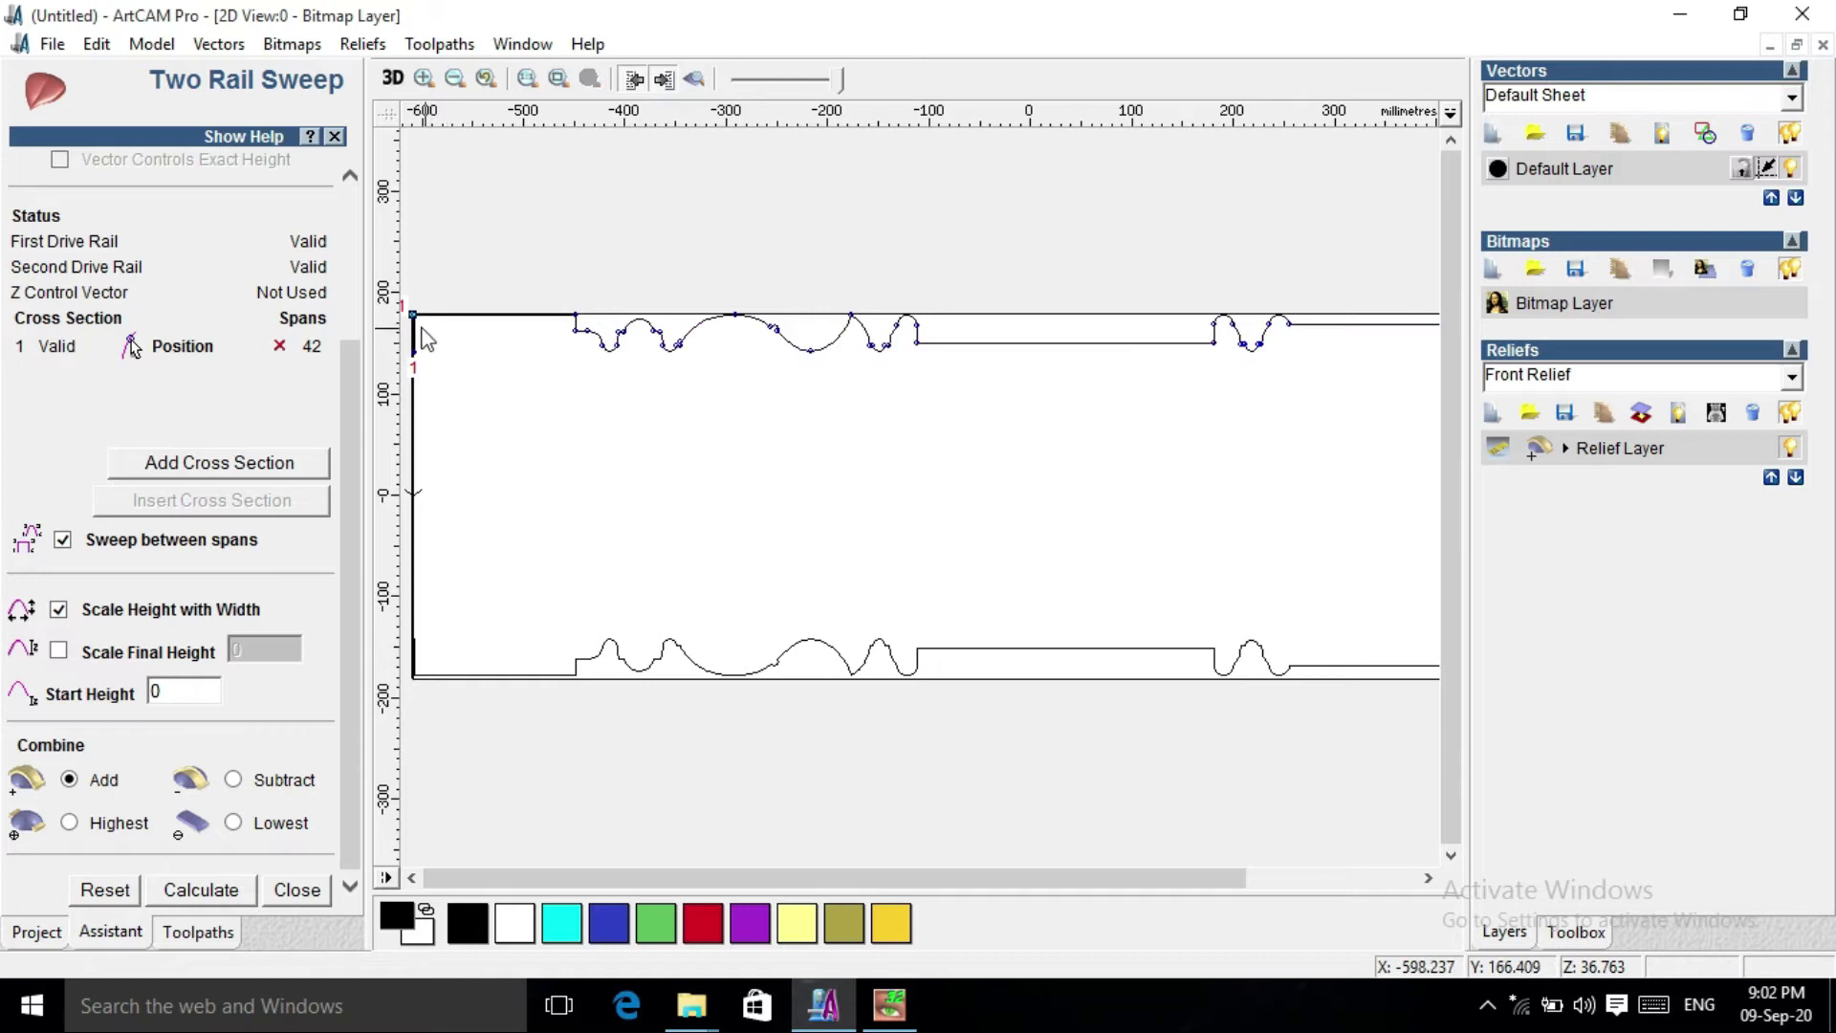
Close the sweep and offset the left vertical line 200 mm inwards/left, keeping the original.
scroll(565, 465, down, 1)
click(613, 488)
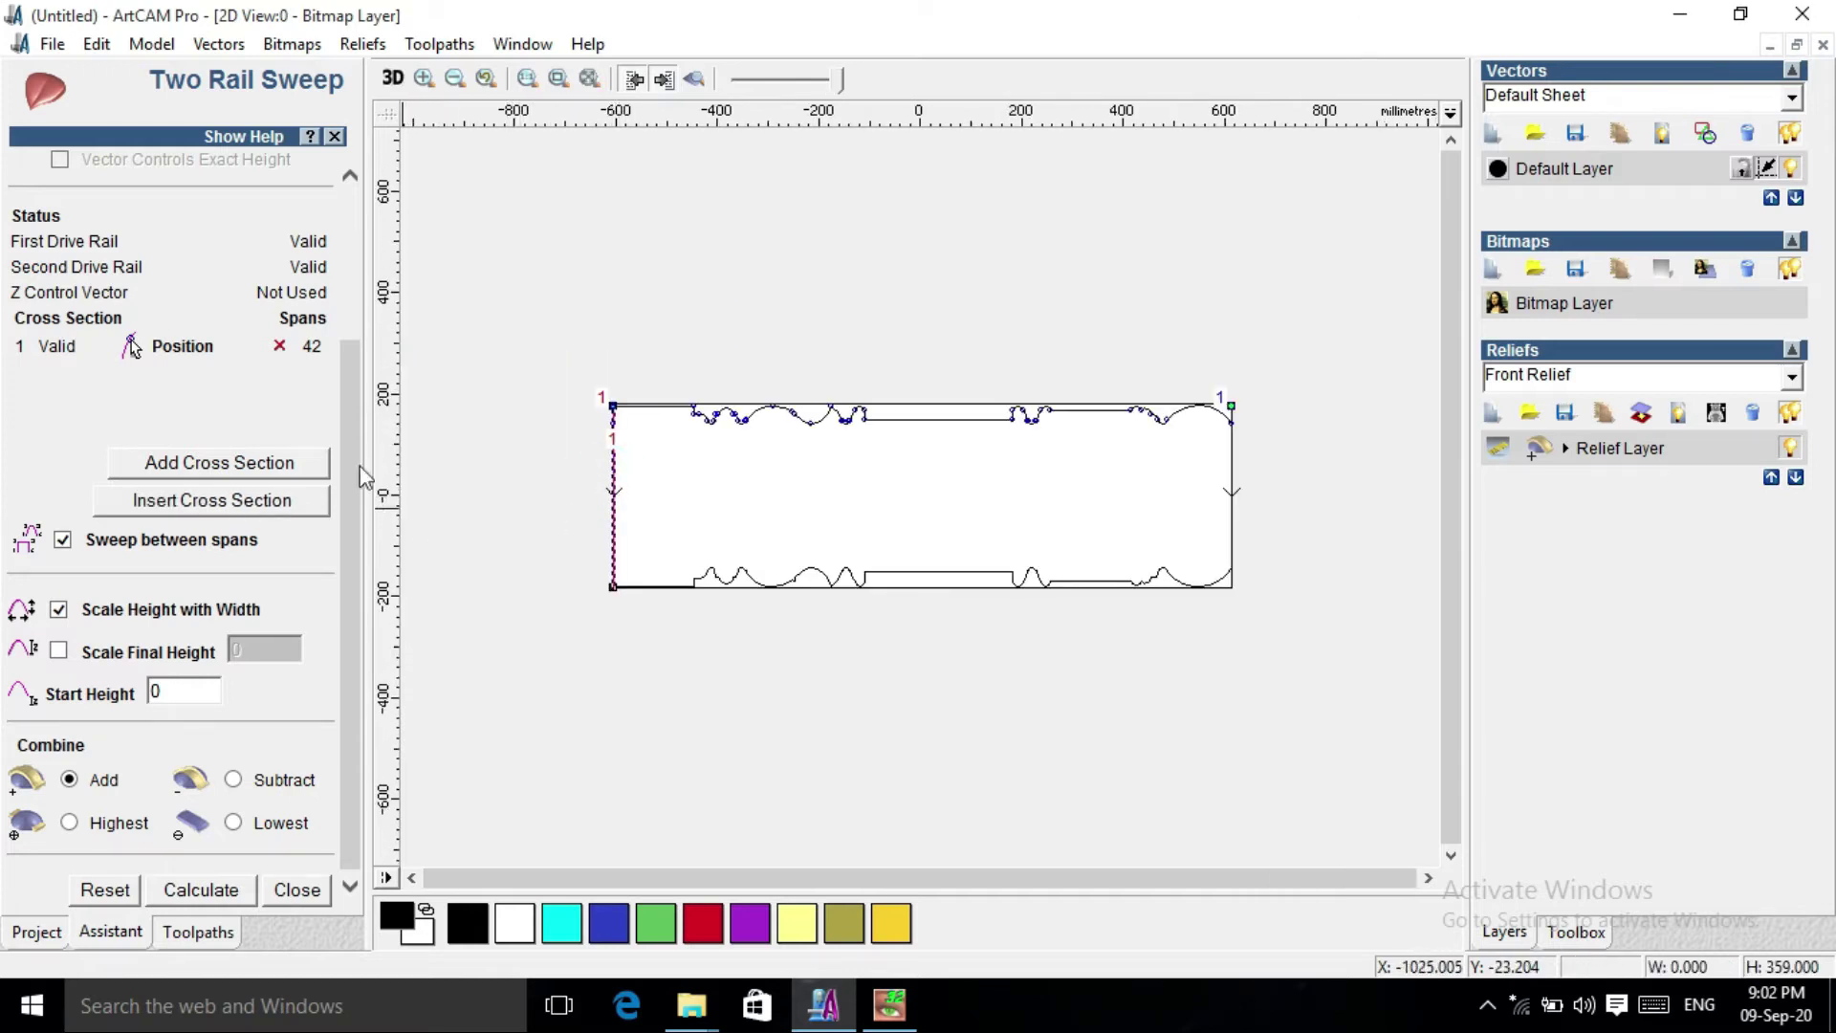
click(298, 891)
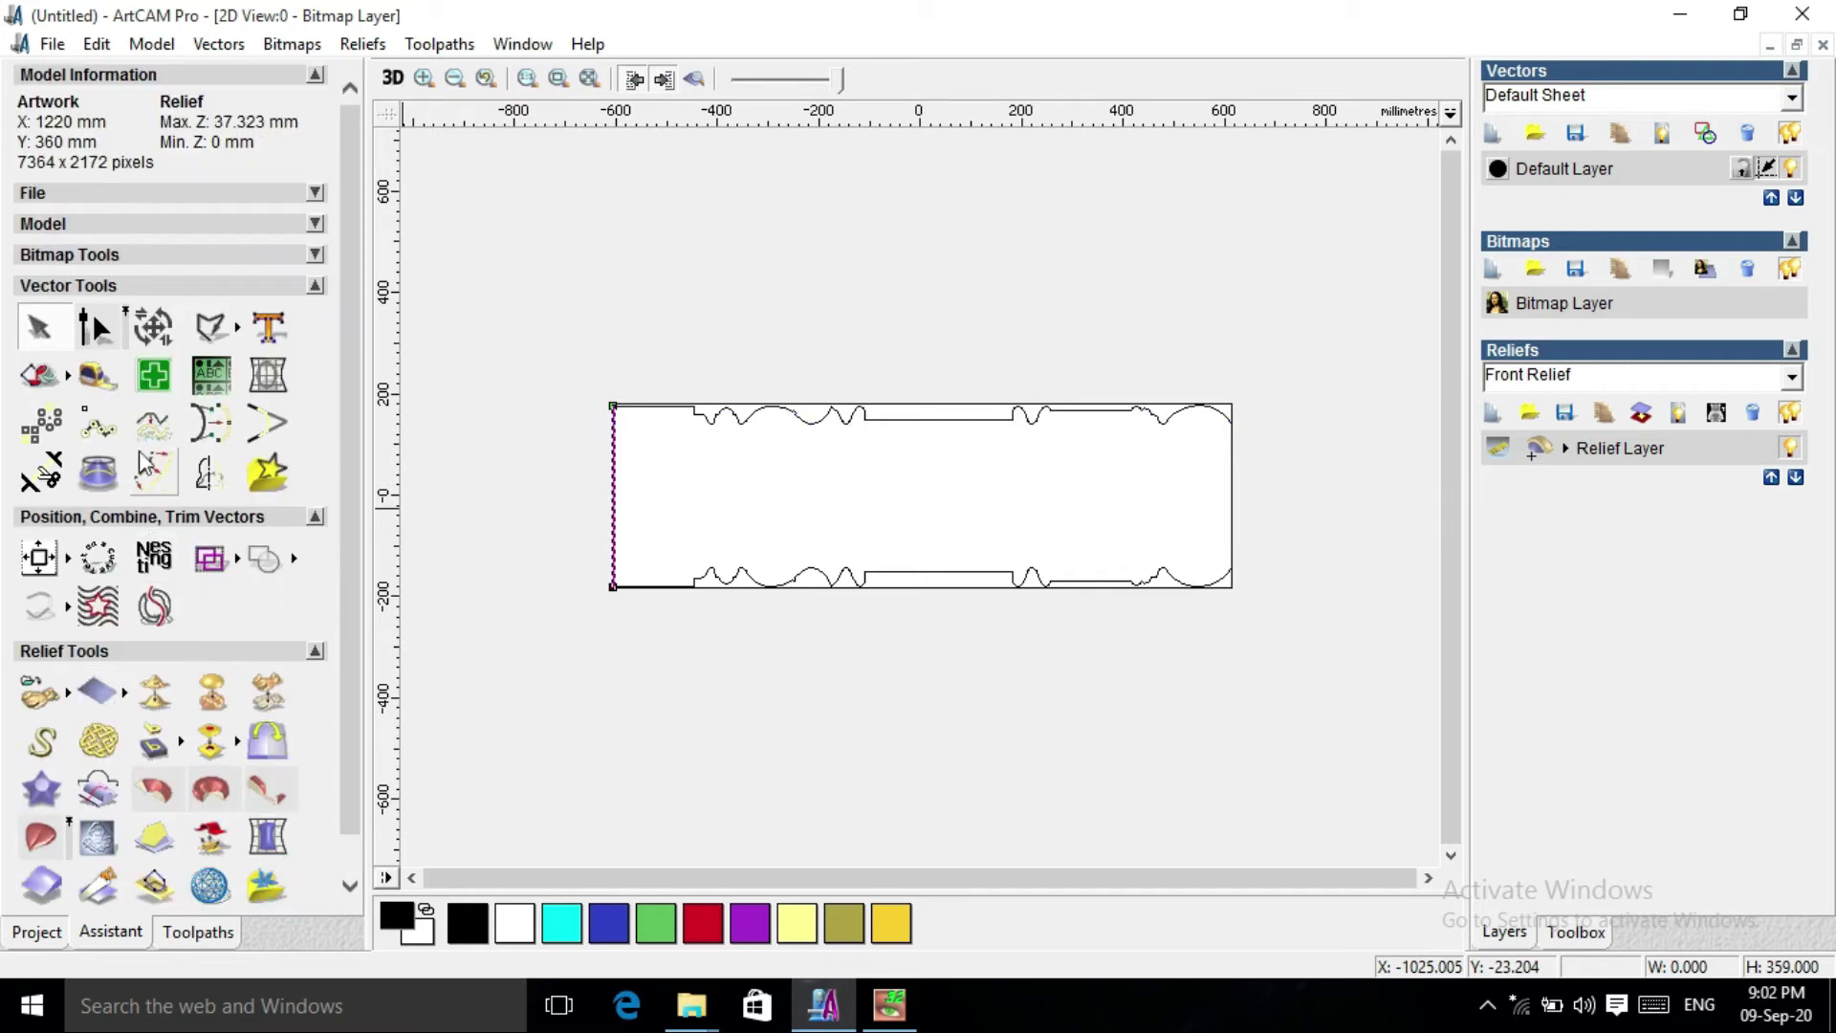
click(154, 471)
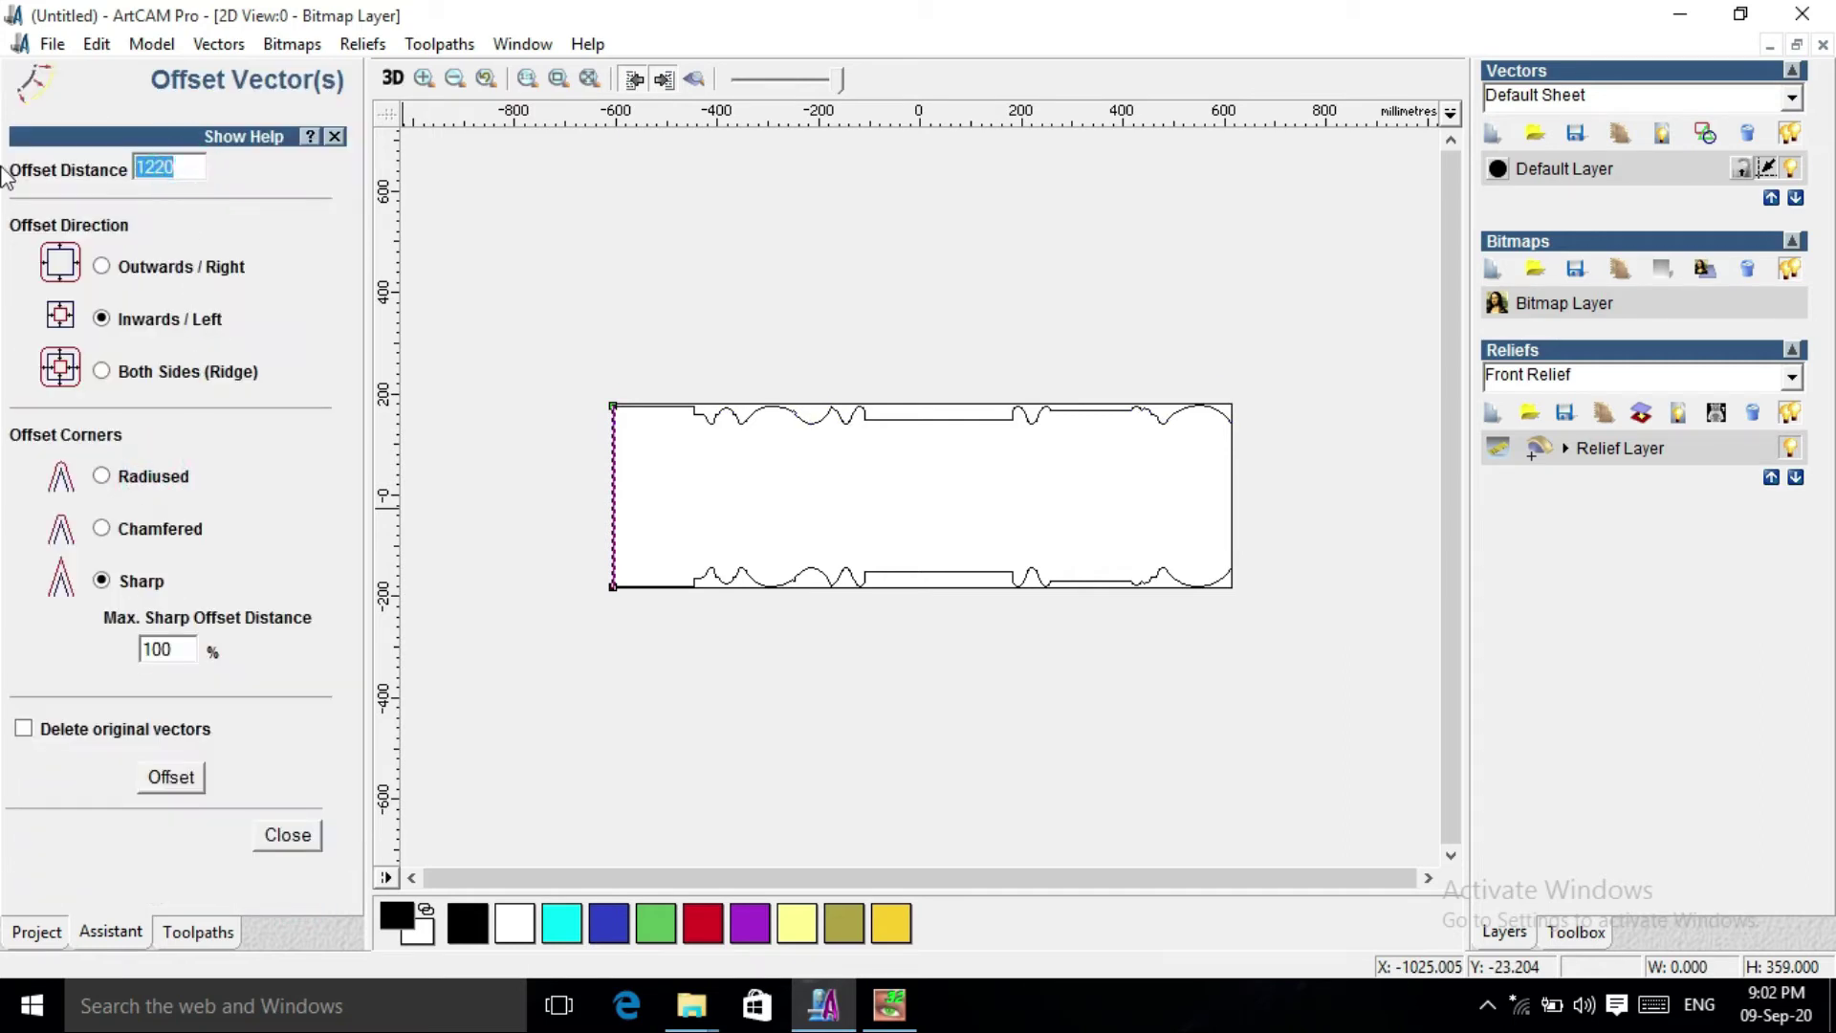
click(178, 784)
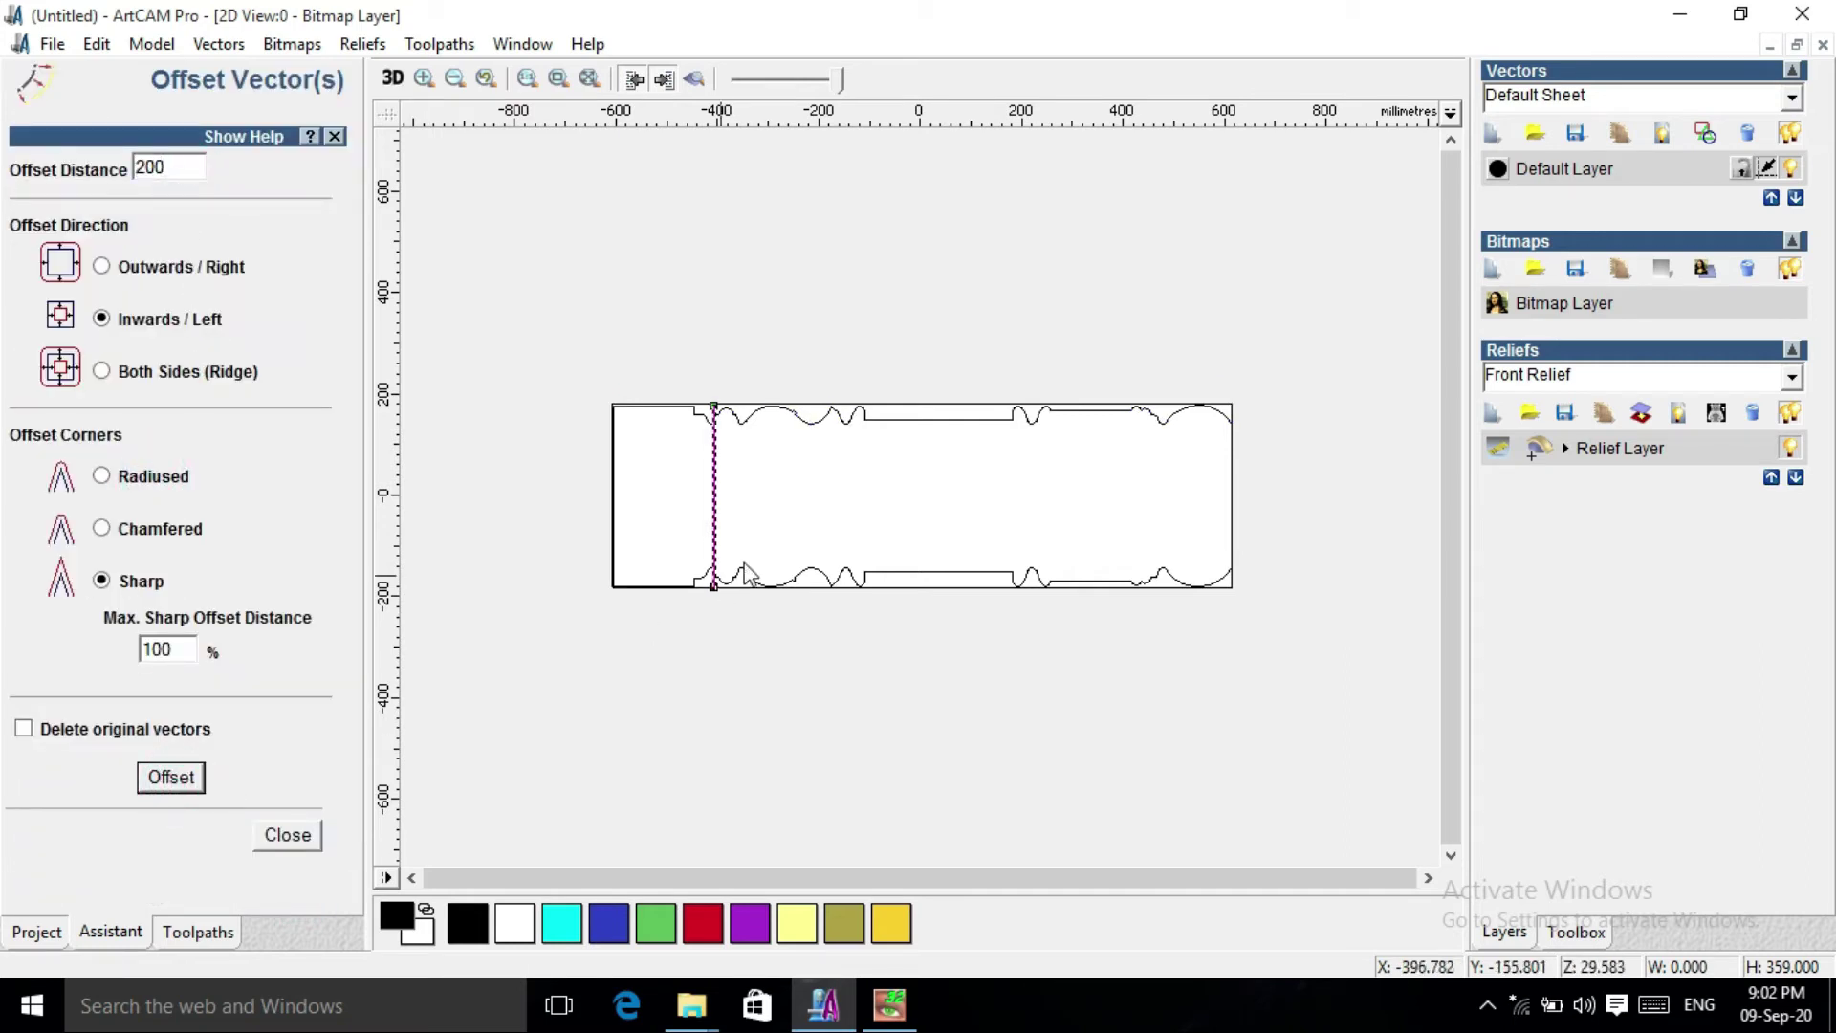
Move the offset line to about X -345, offset it another 200 mm, and move that copy to about X -255.
scroll(779, 488, up, 3)
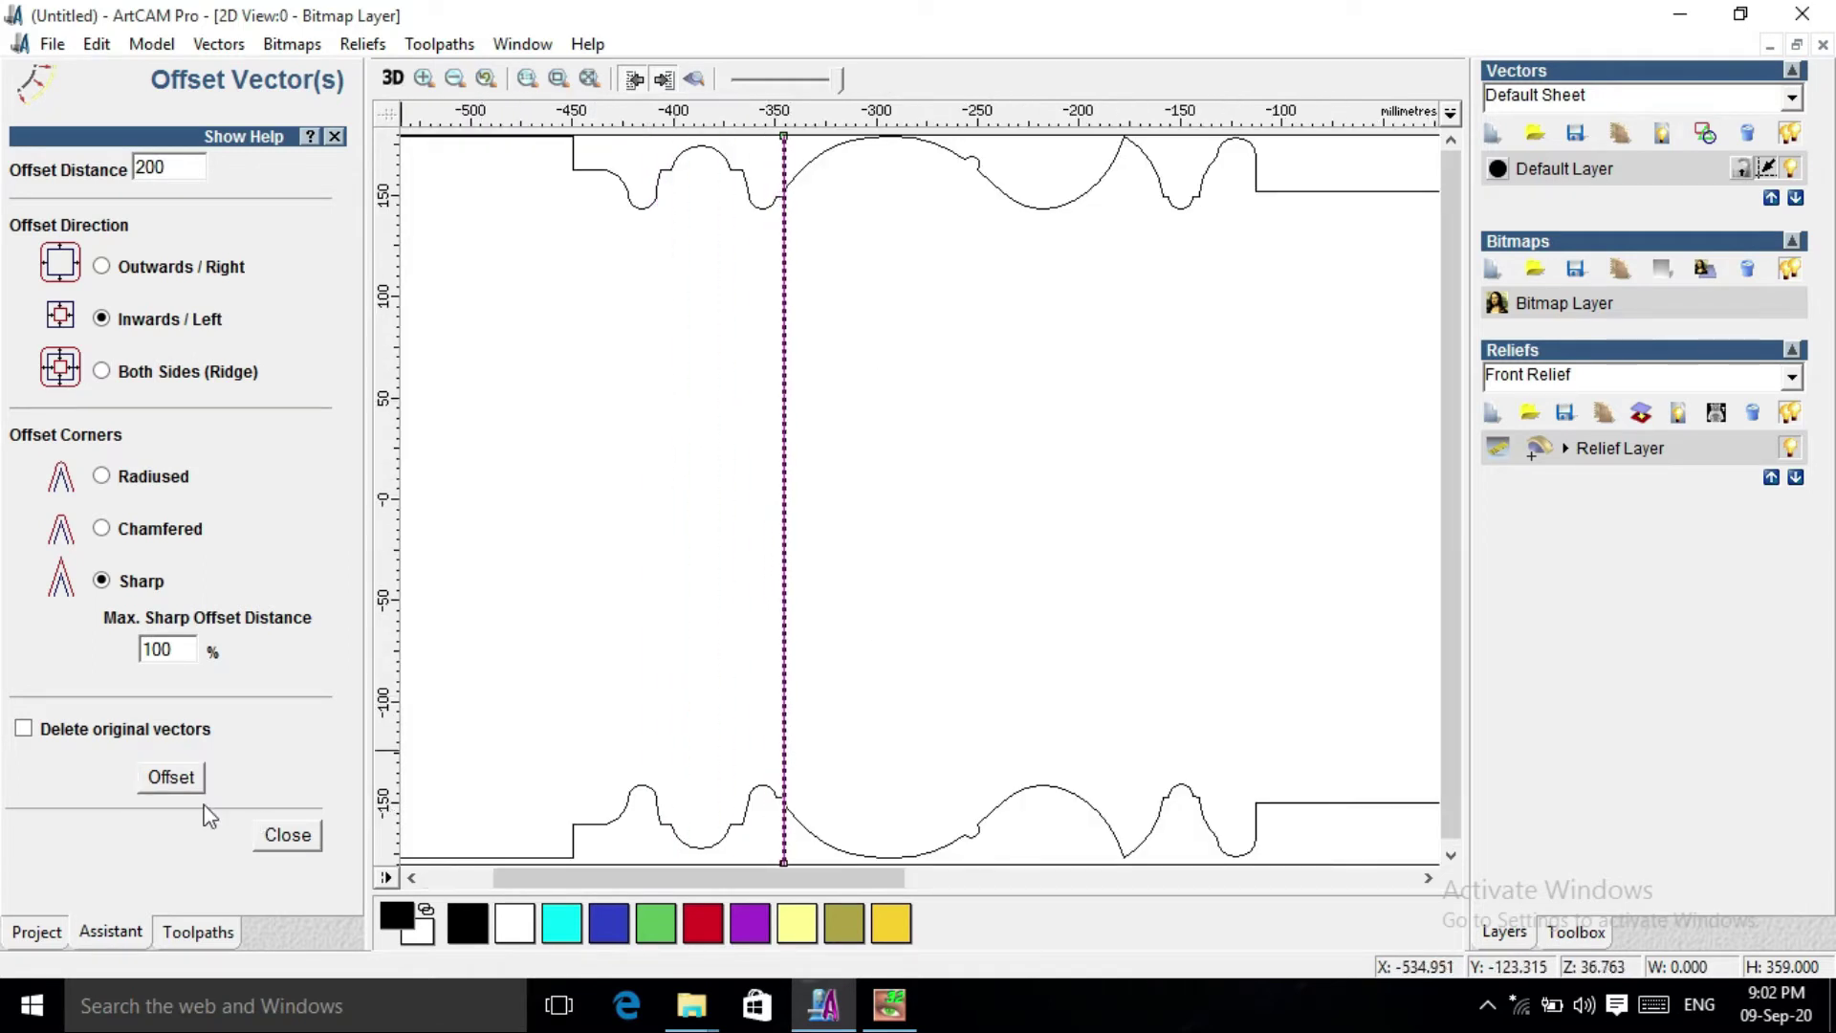
click(178, 780)
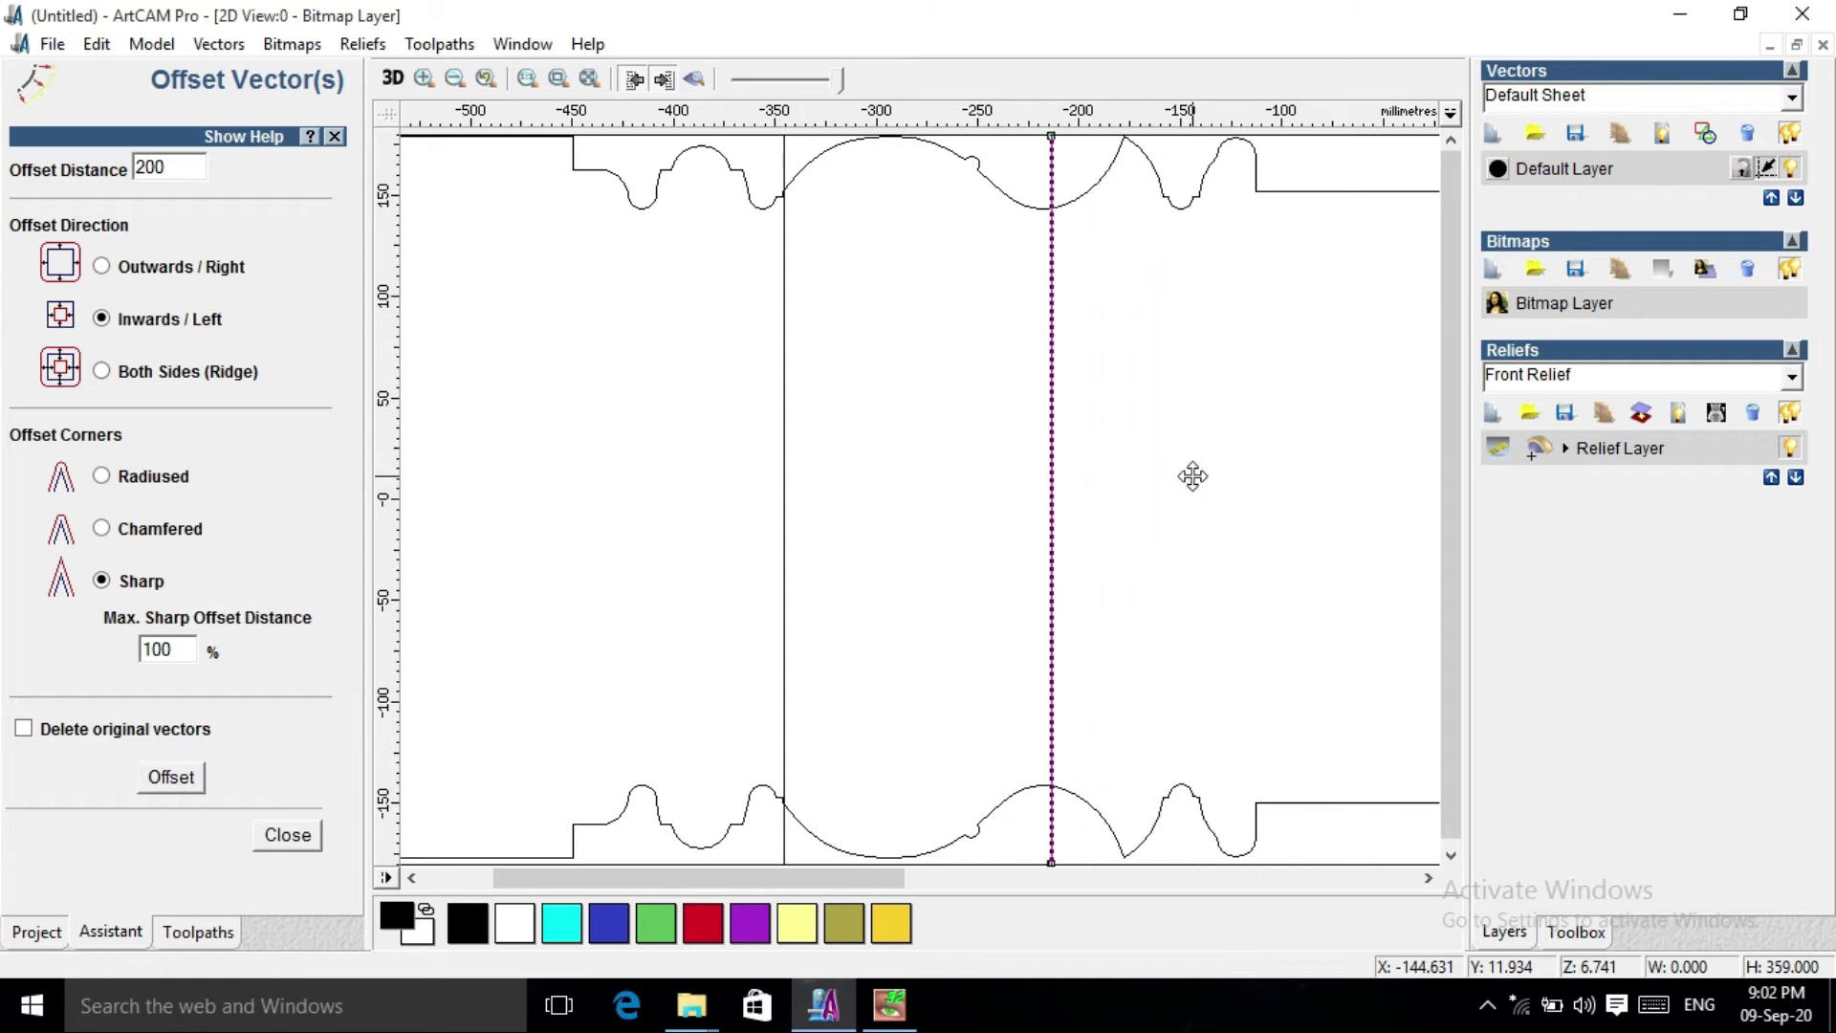
scroll(1193, 476, down, 2)
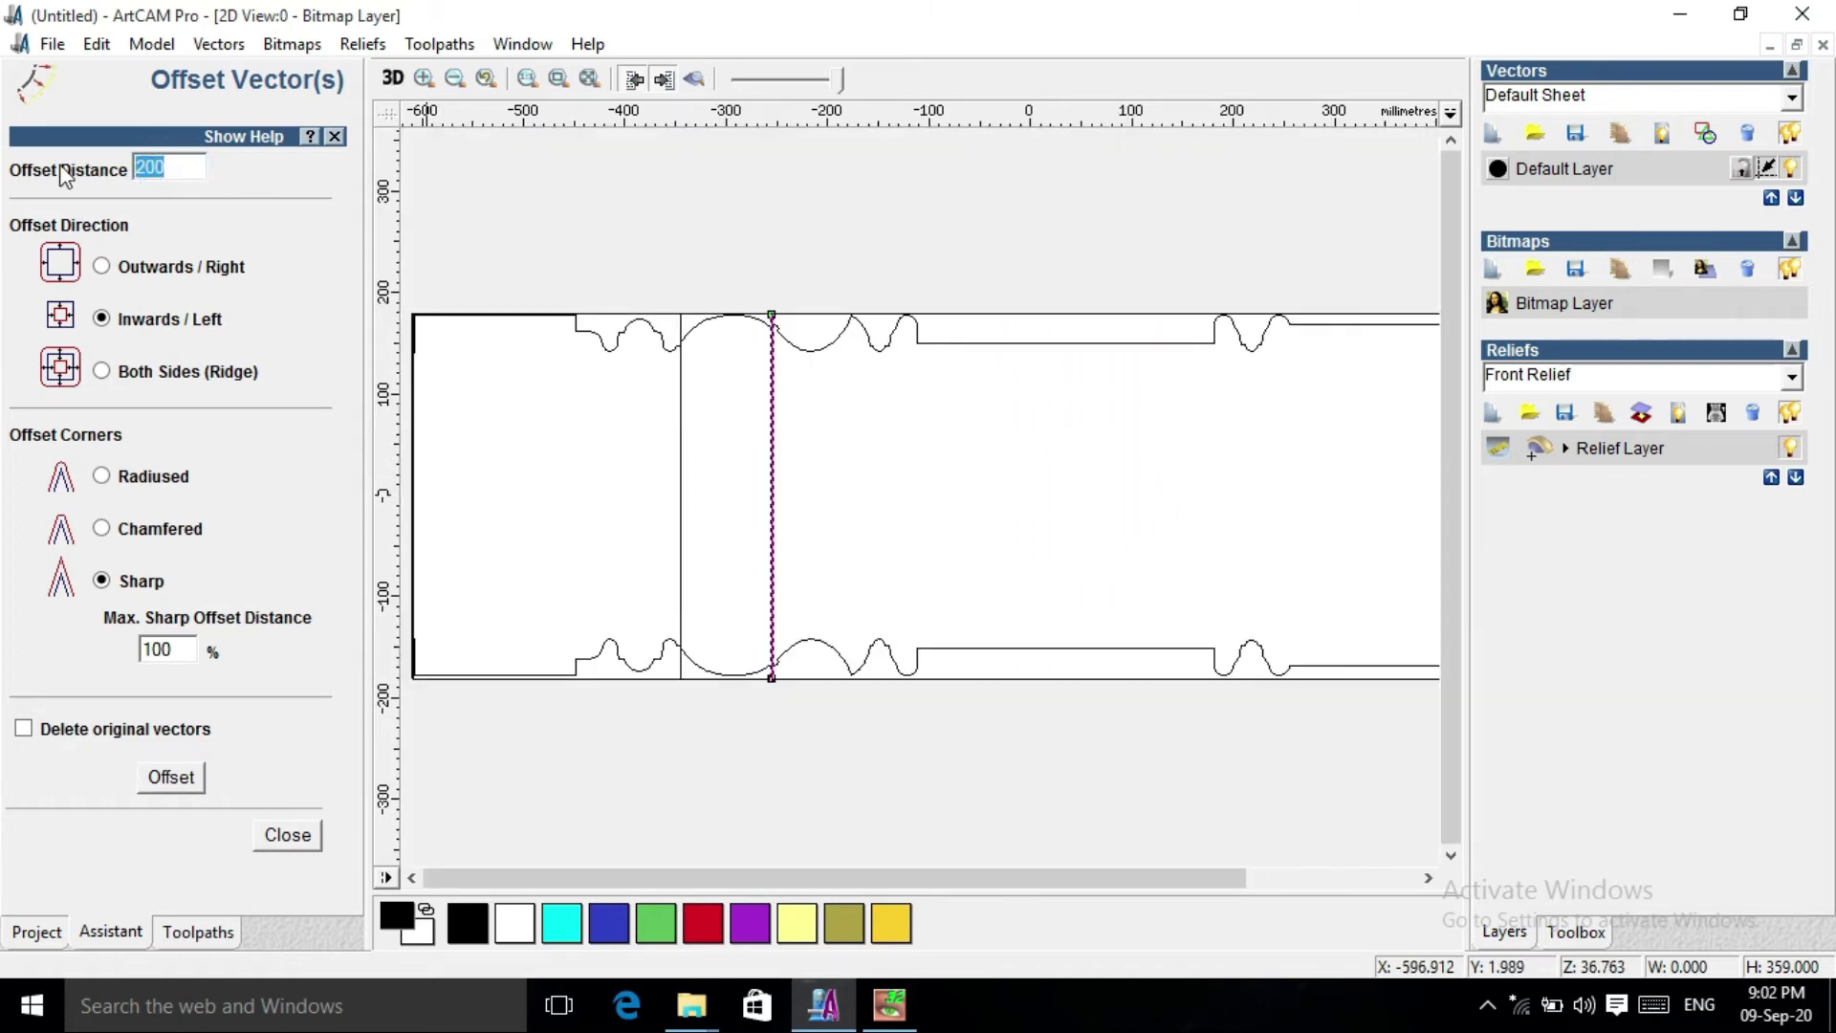
Offset the line at about X -255 by 300 mm and move the copy to the profile step at about X -110.
click(172, 777)
drag(1076, 555, 917, 555)
scroll(1010, 272, up, 2)
Offset the line at about X -110 by 300 mm and nudge the copy onto the profile step at about X 180.
click(189, 775)
scroll(1202, 529, down, 2)
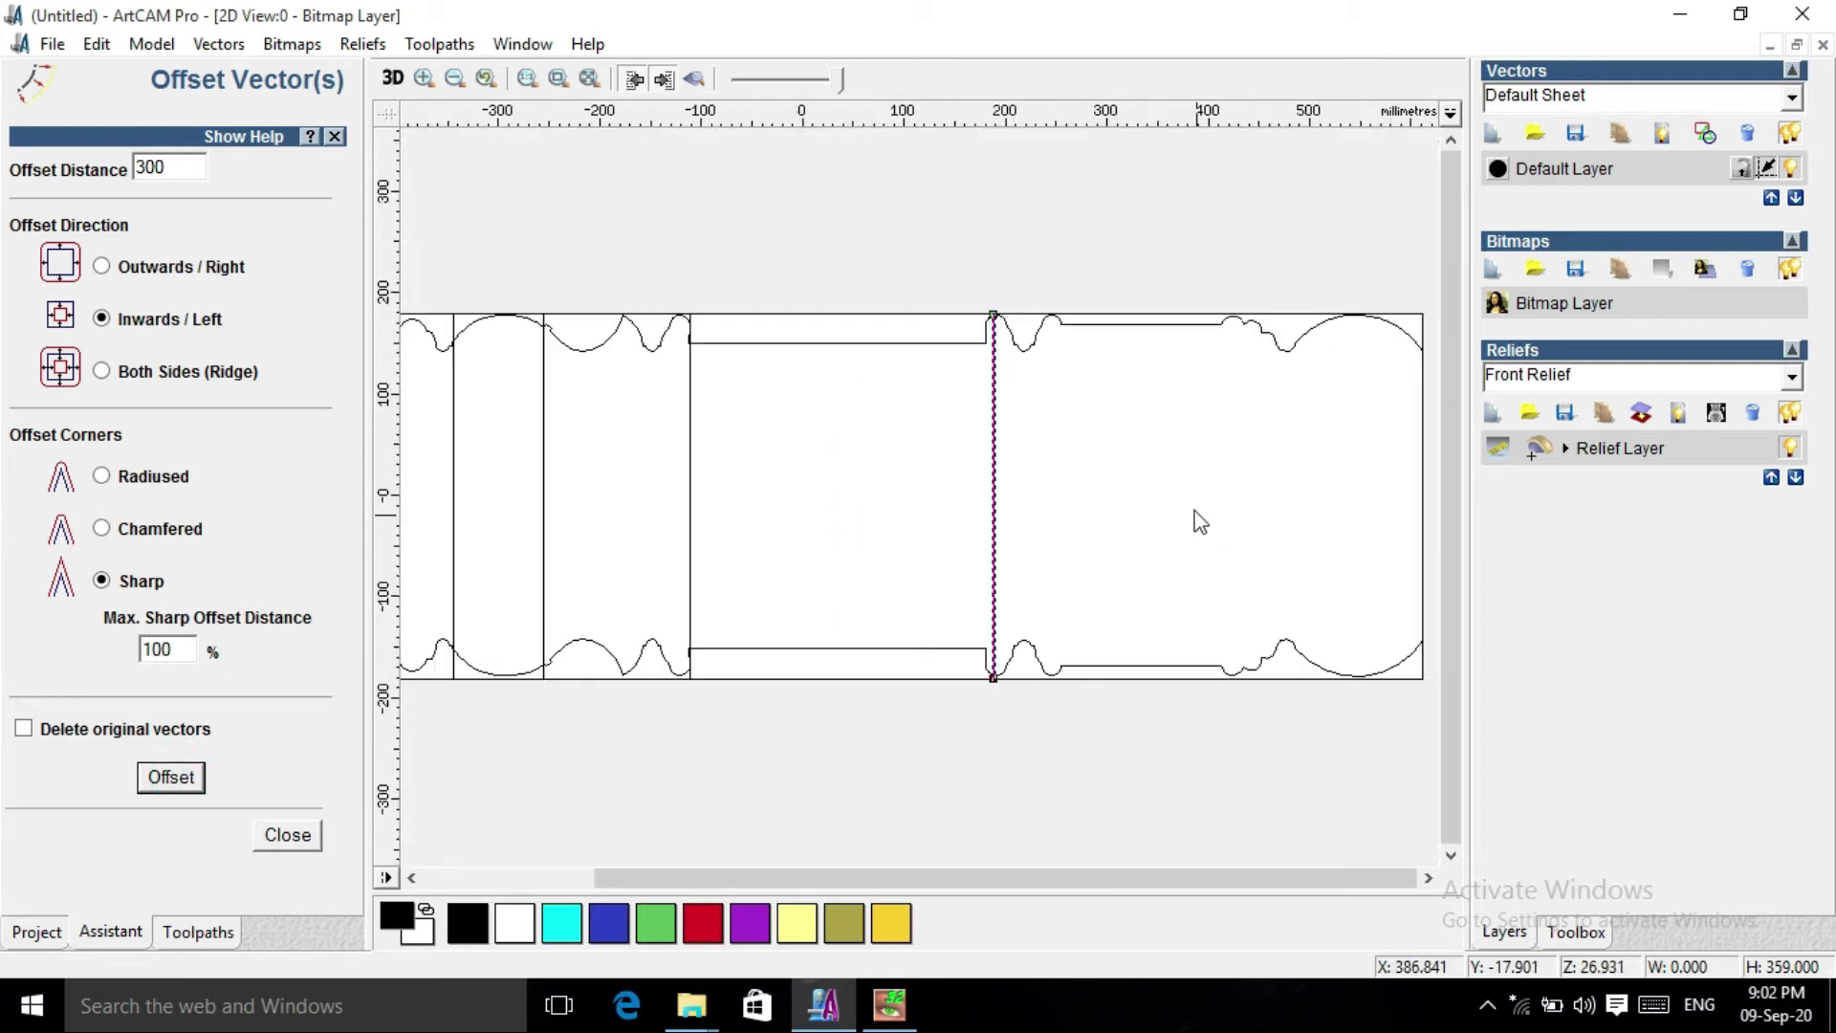
scroll(1020, 413, up, 2)
key(Left)
scroll(1020, 413, down, 1)
key(Left)
key(Left)
key(Left)
key(Left)
key(Left)
key(Left)
key(Left)
key(Left)
scroll(1020, 413, down, 3)
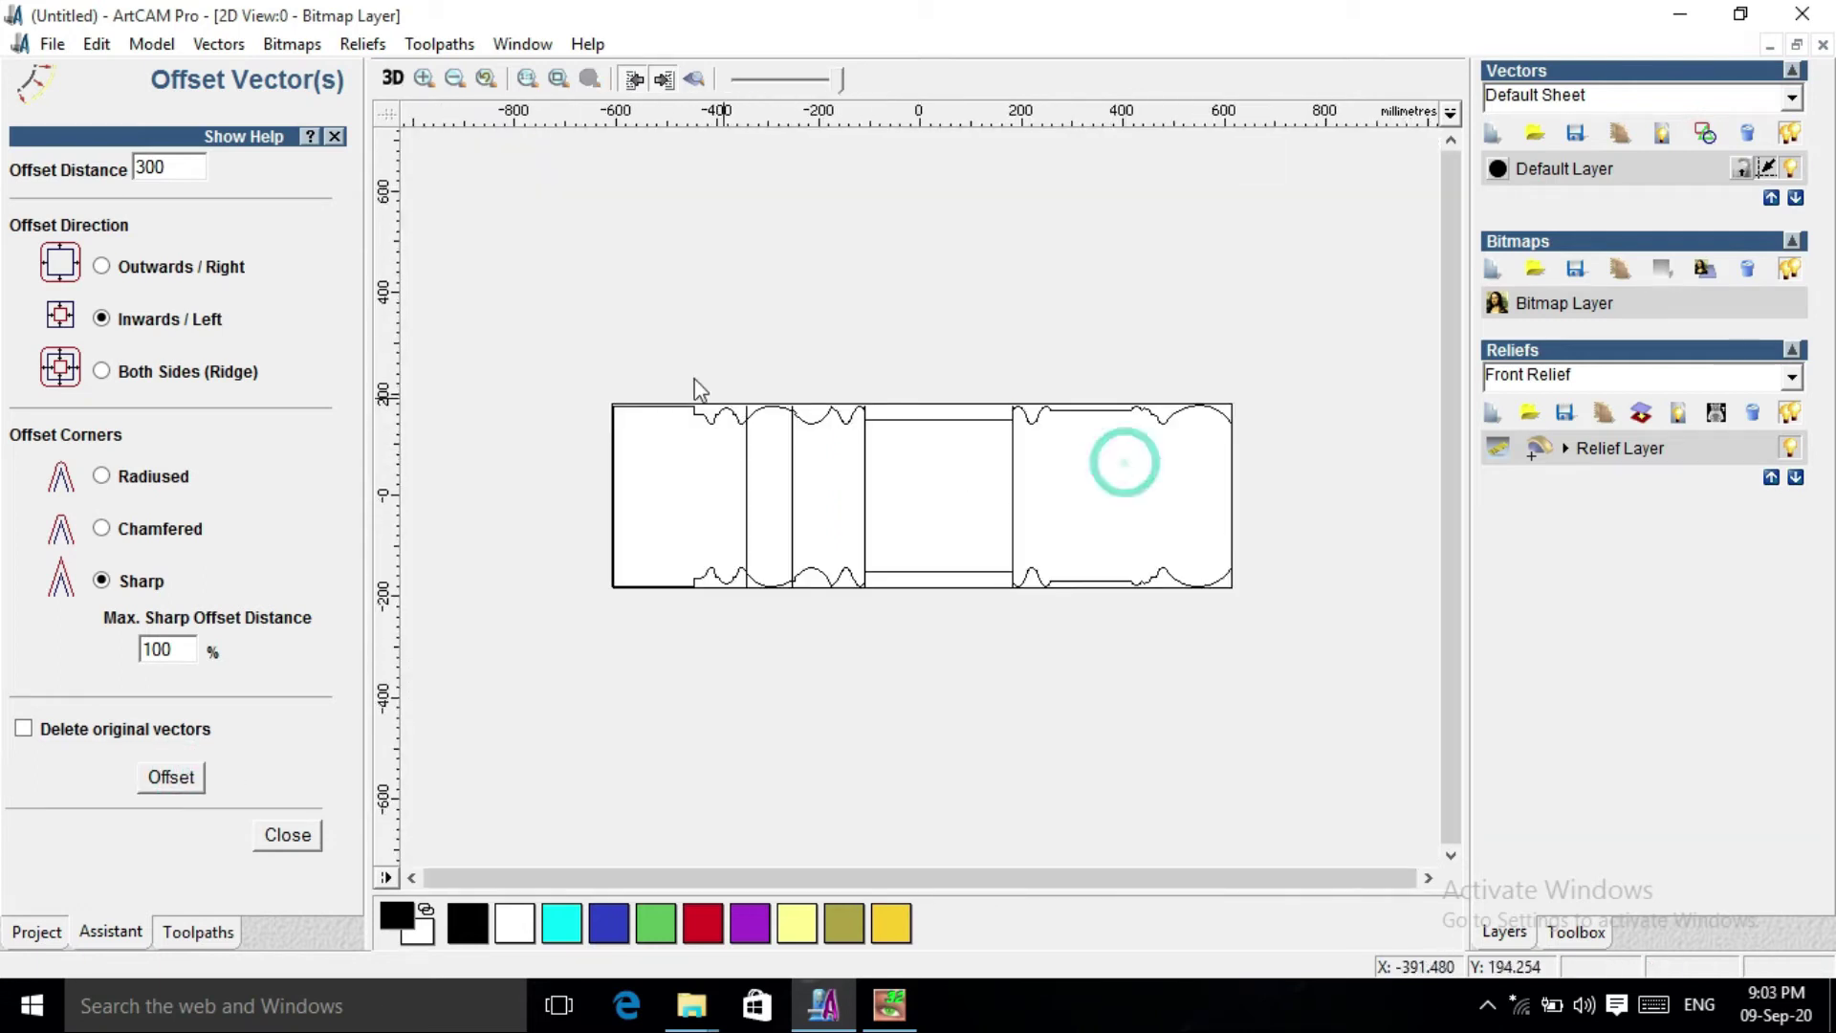
Copy the four vertical divider lines and paste them into a new 1220 × 360 mm model in a second ArtCAM window.
drag(717, 330, 1080, 703)
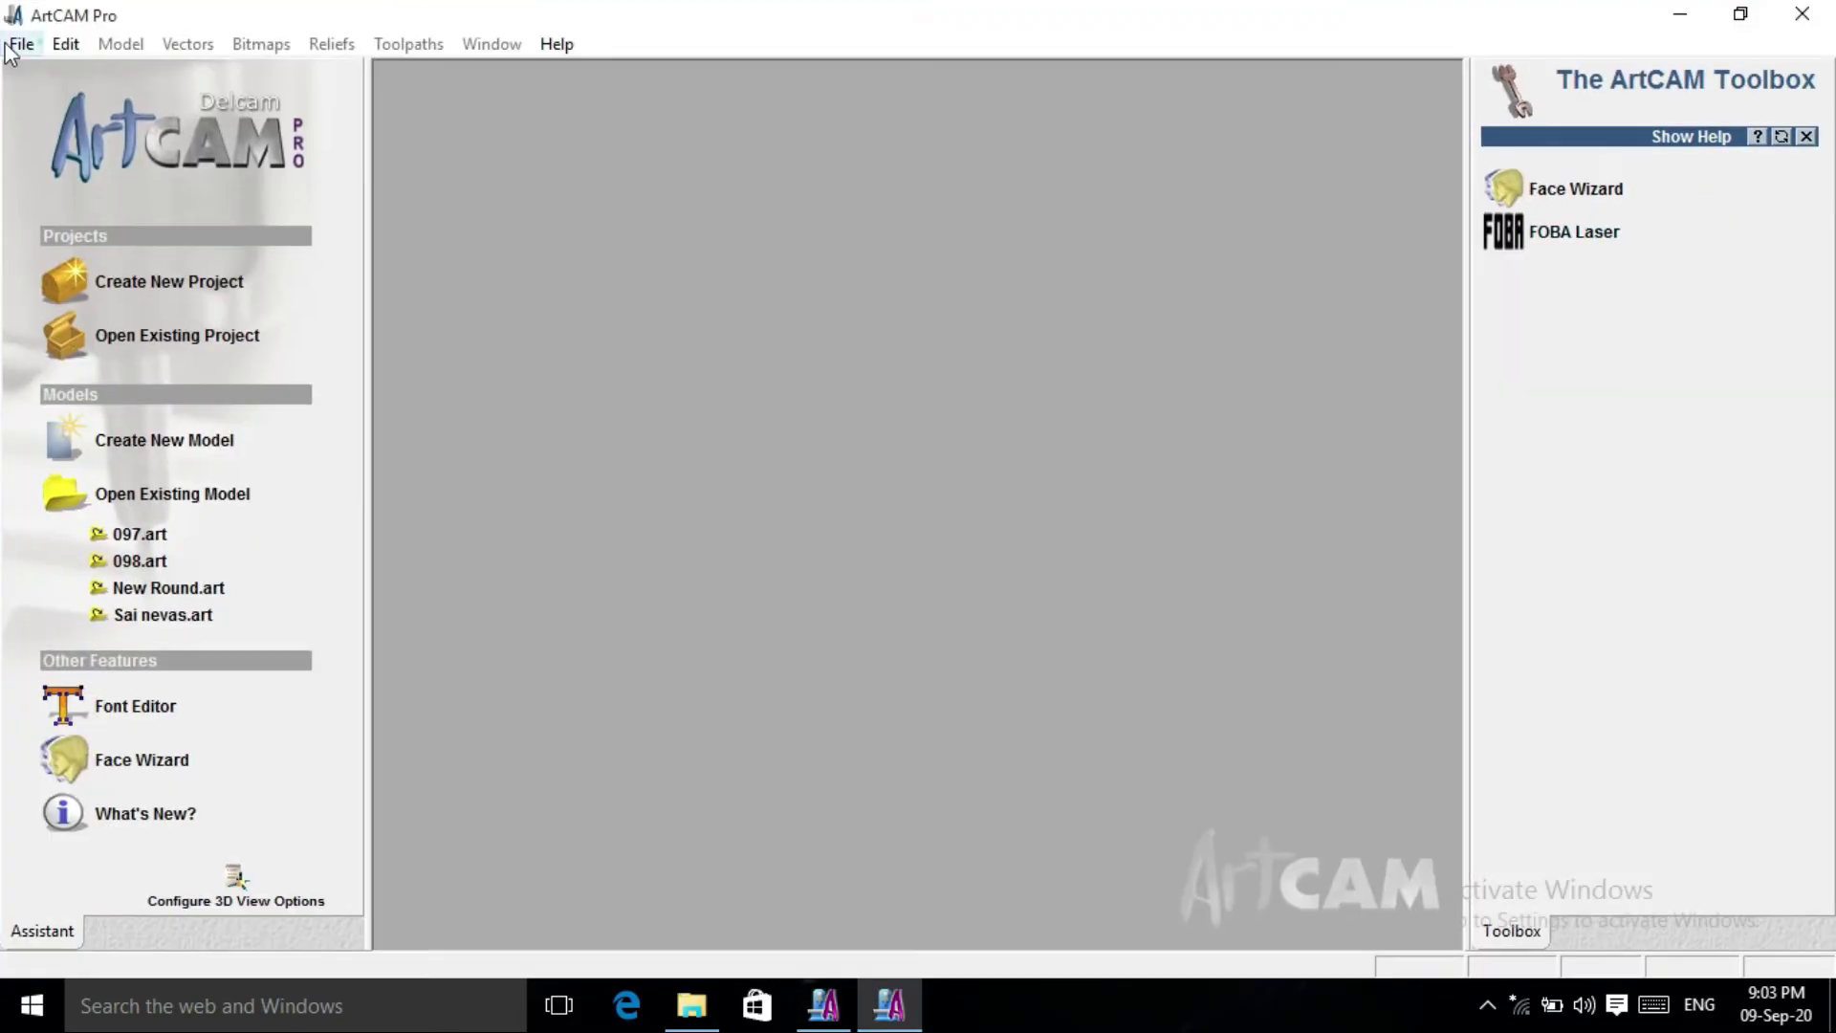
click(21, 44)
mouse_move(74, 82)
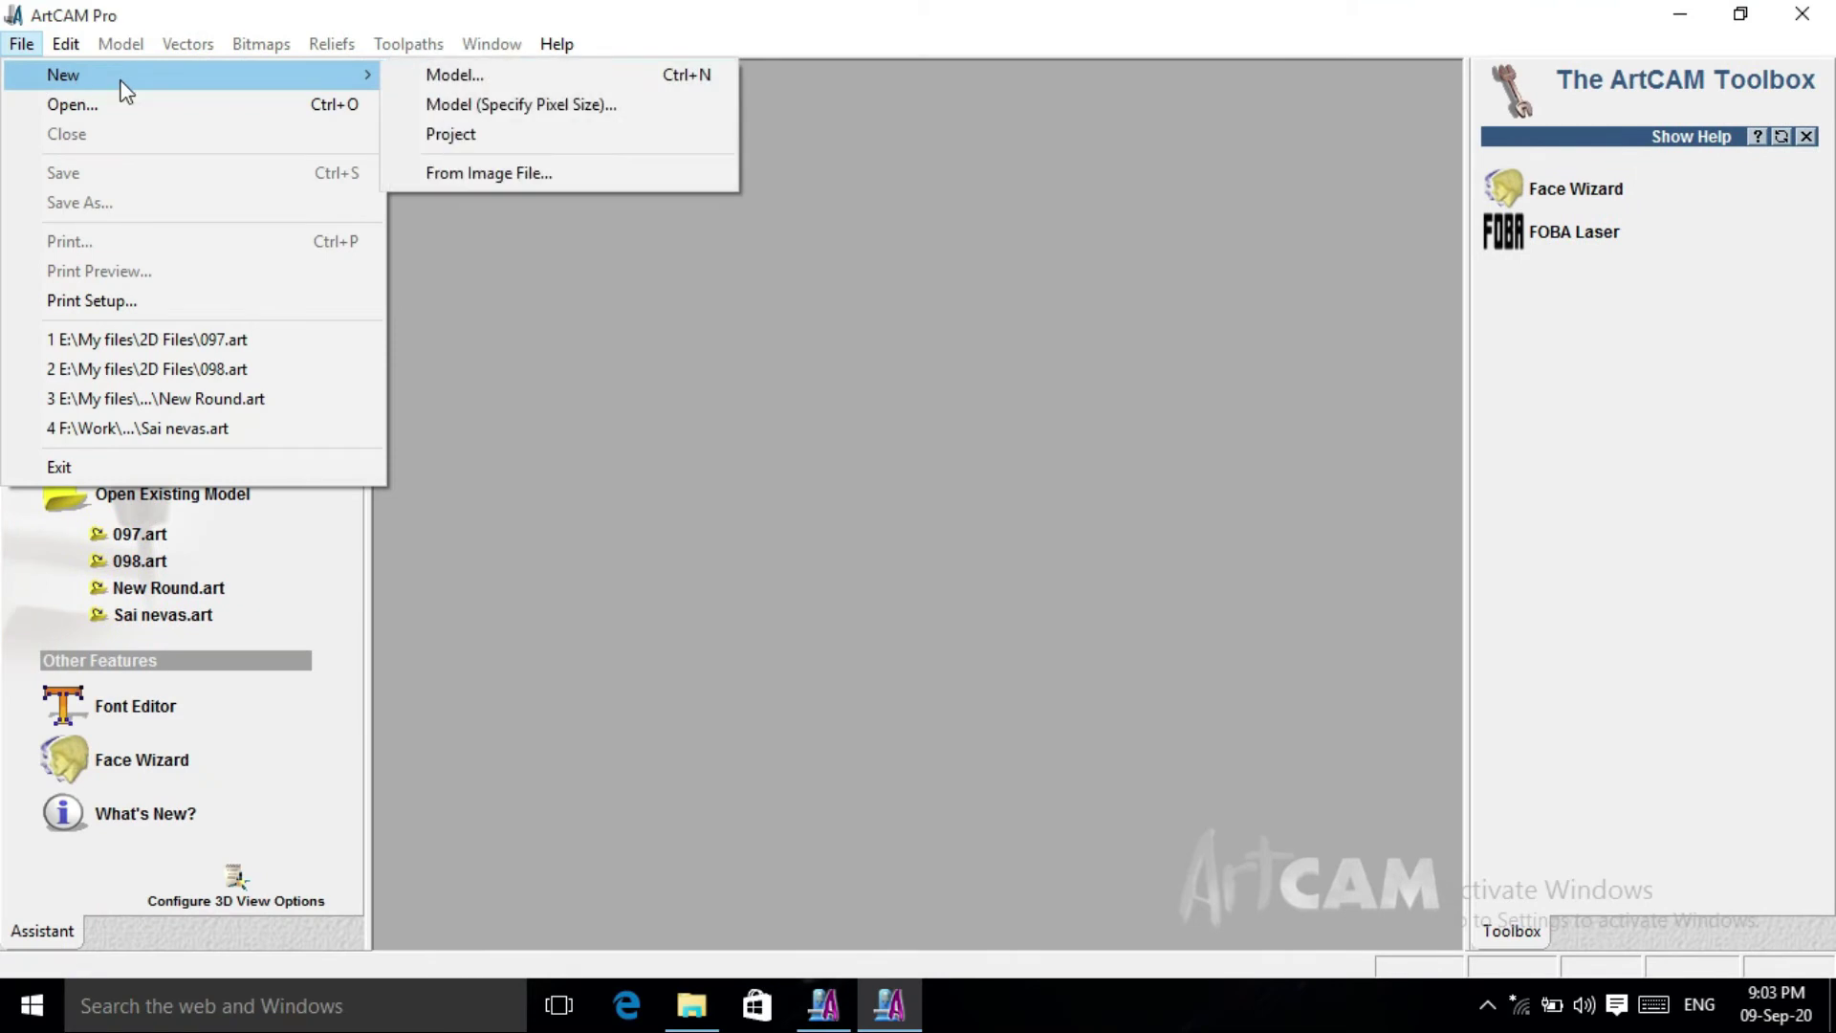
click(464, 77)
click(1078, 689)
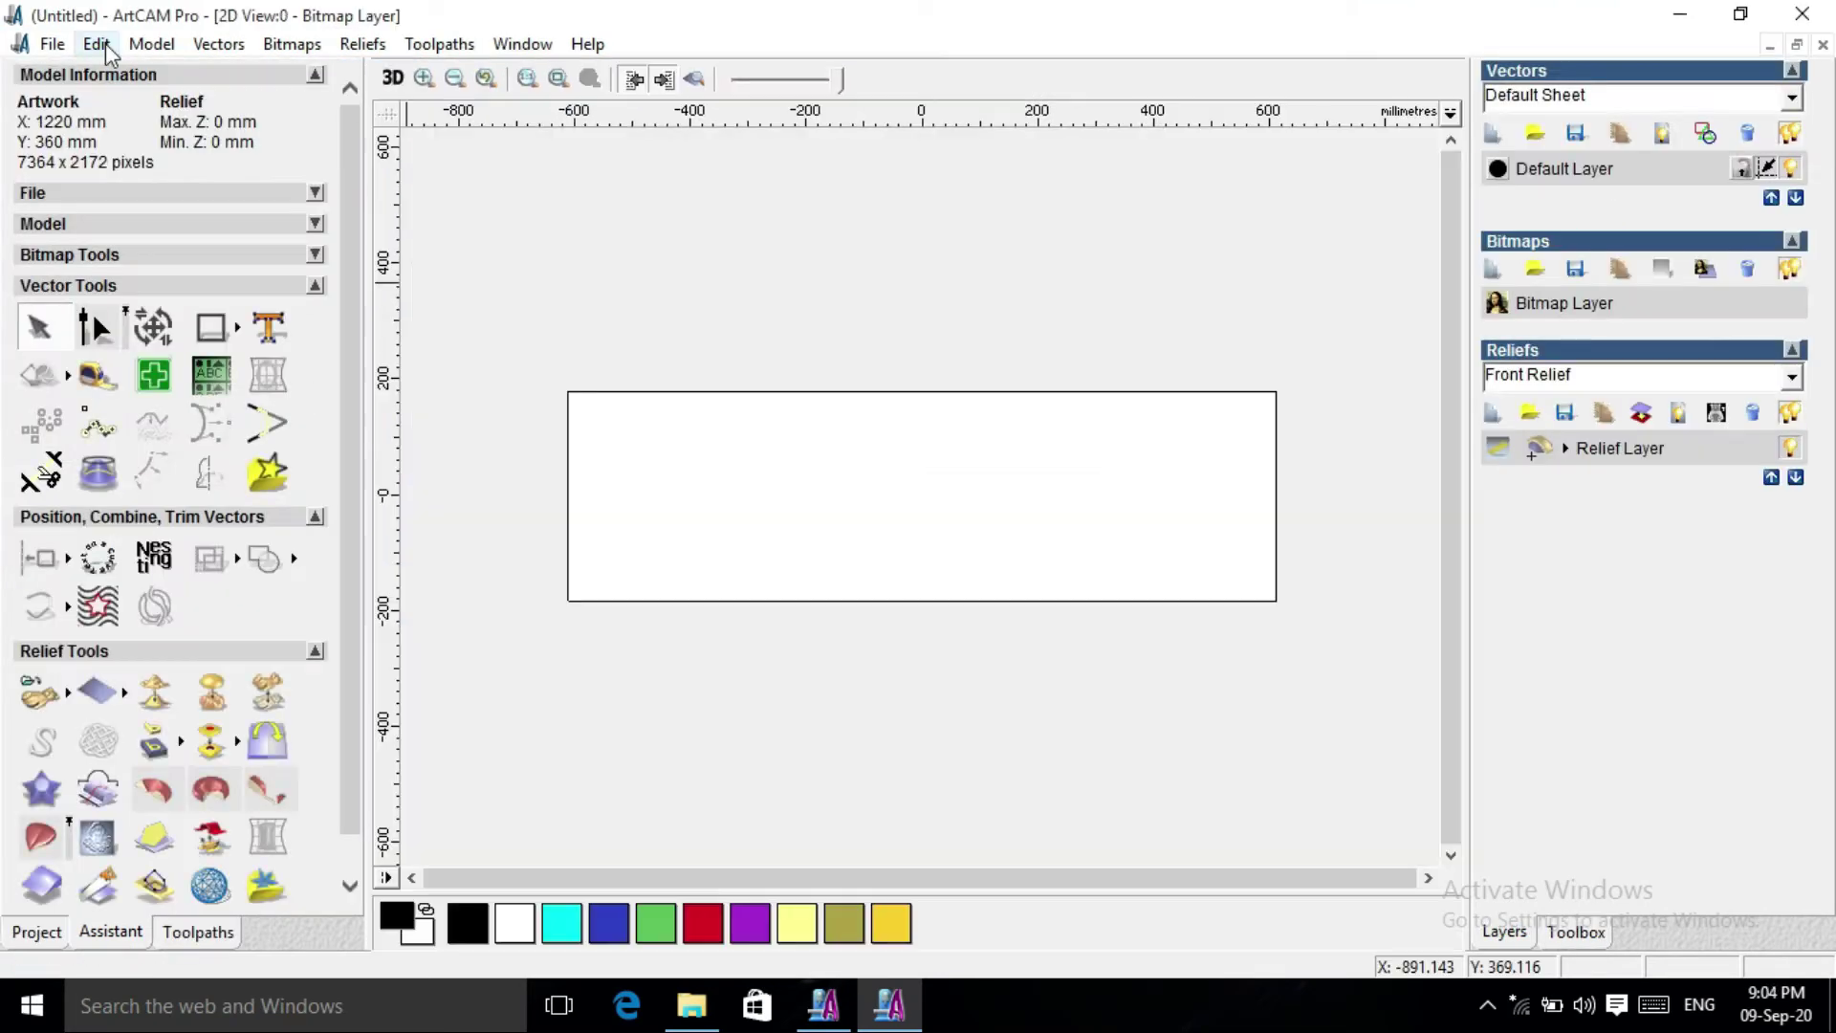
click(97, 44)
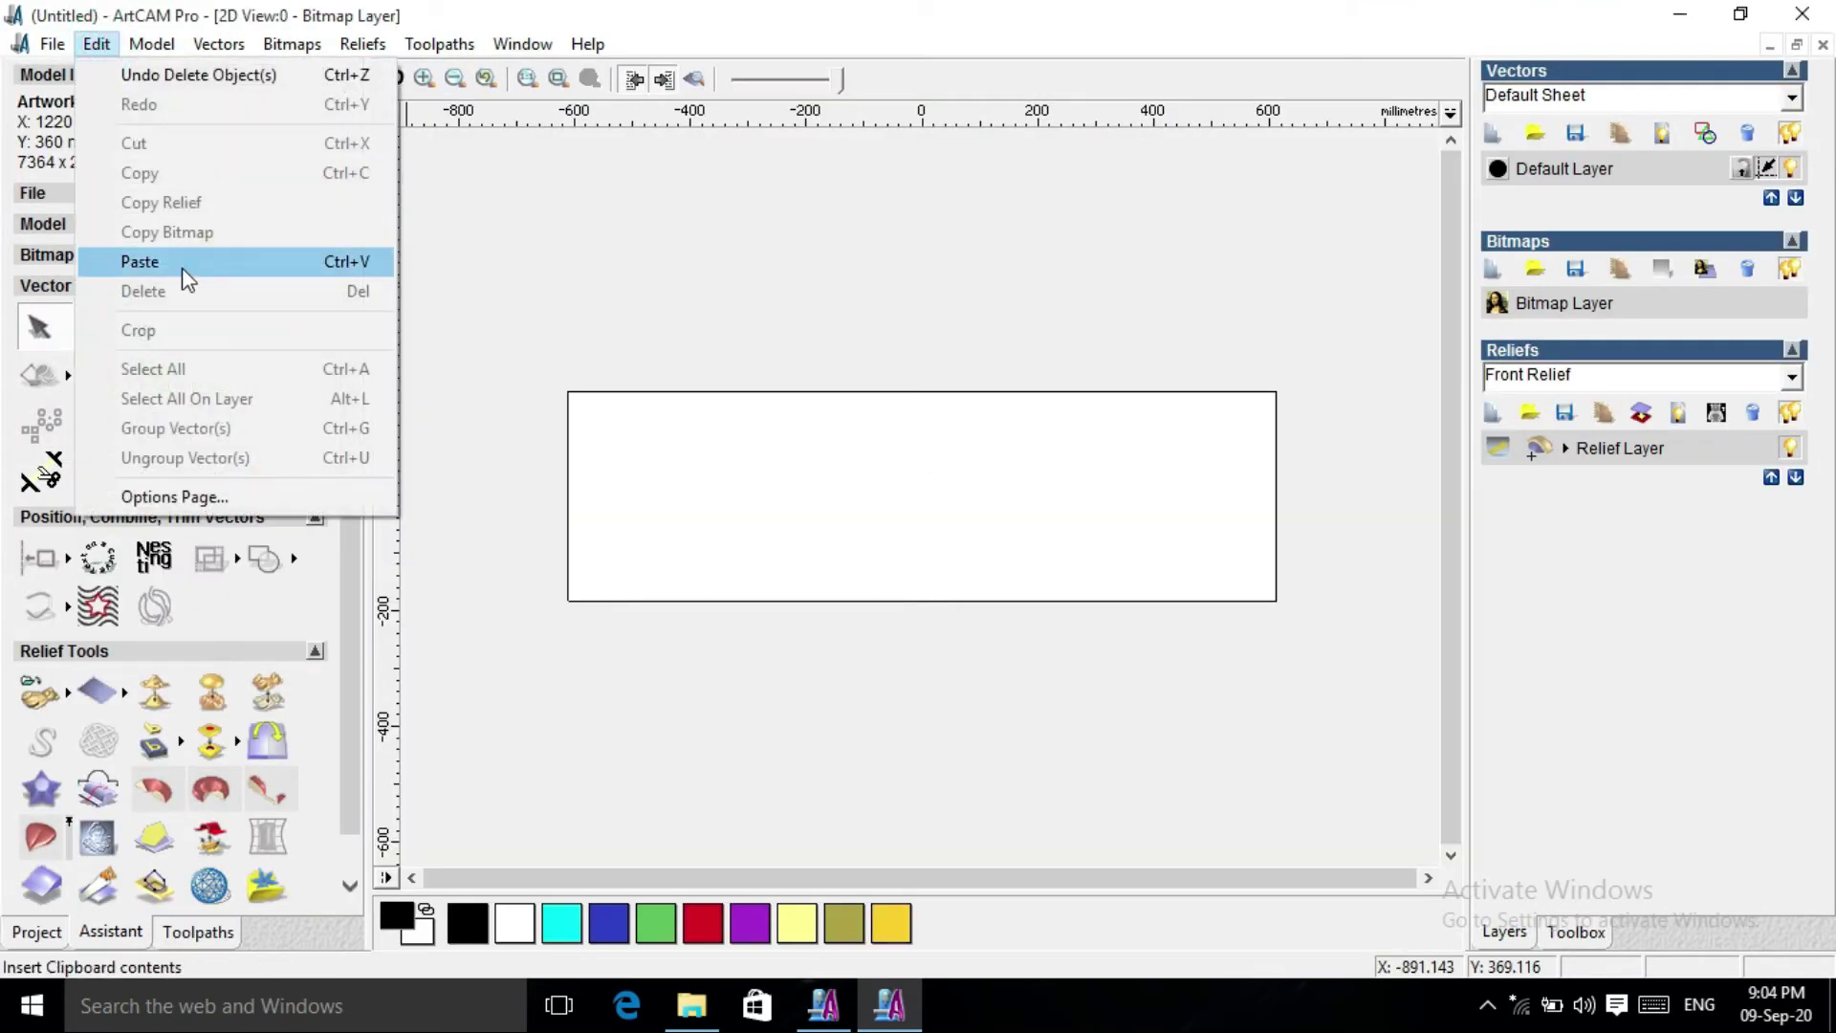
click(153, 261)
Draw a vertical polyline about 24.5 mm long, ending on the model's lower edge between the first two dividers.
click(239, 329)
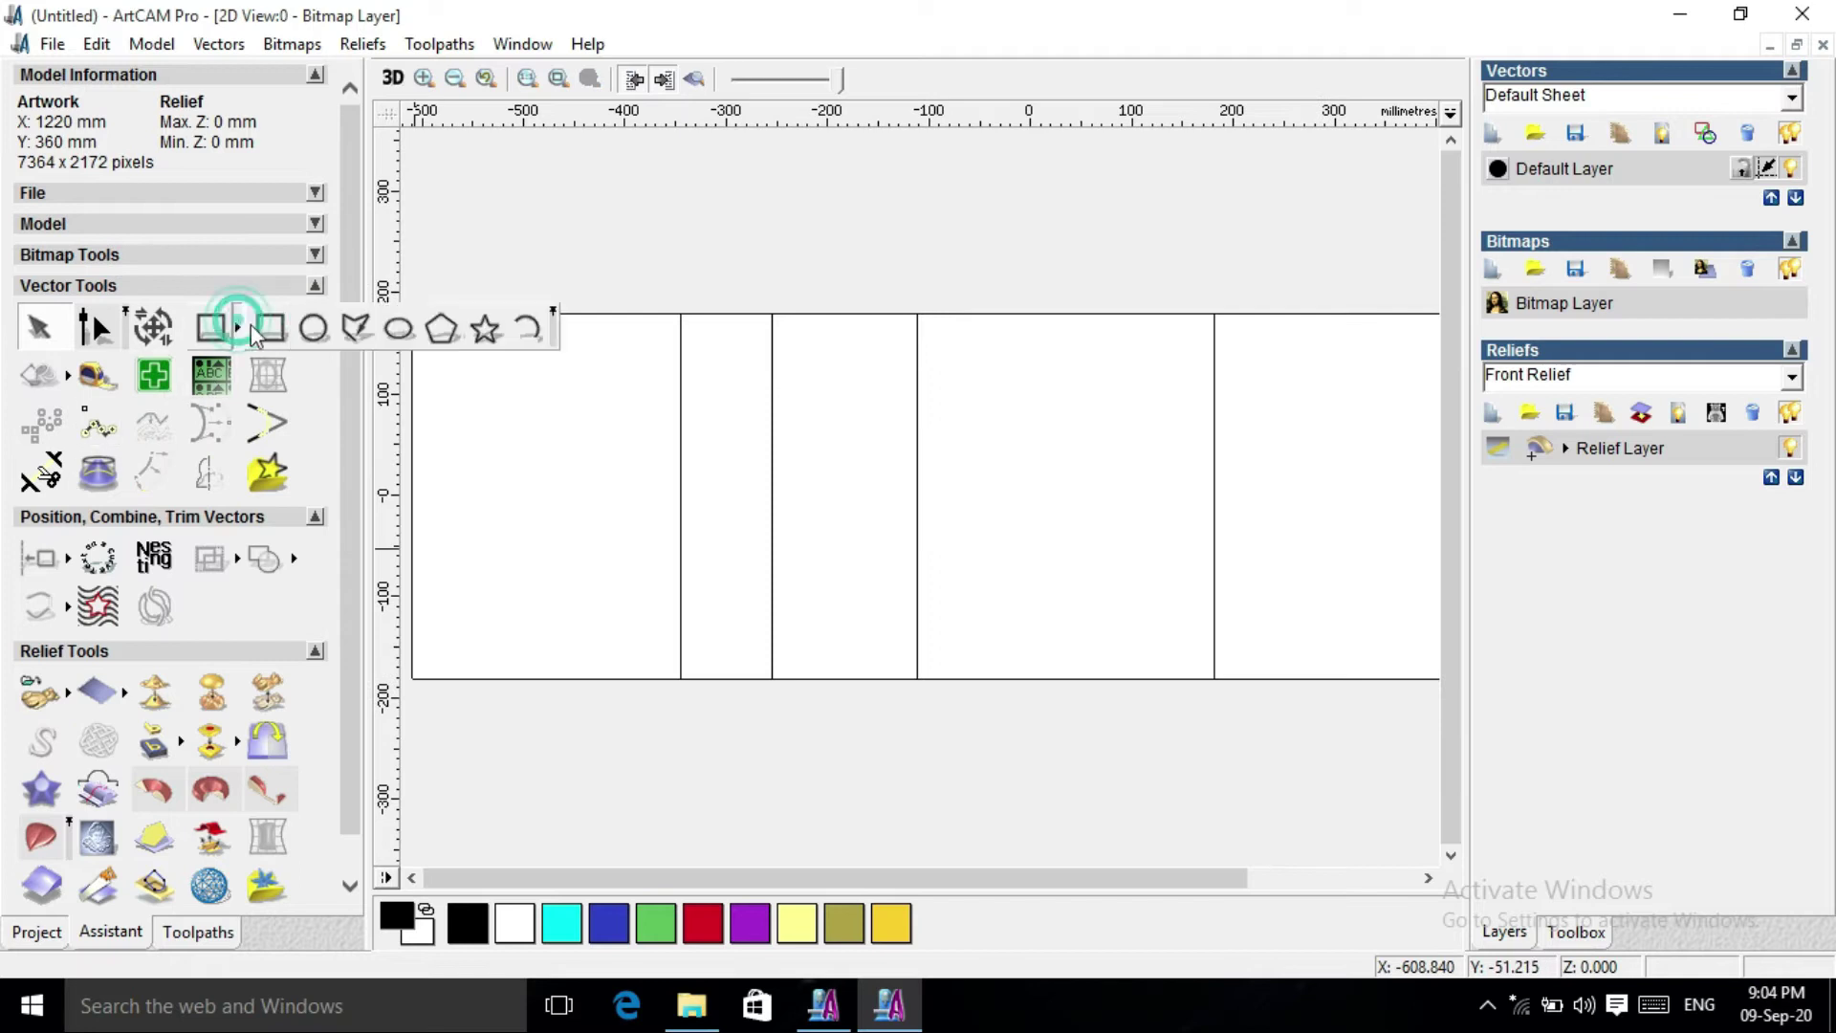
click(353, 329)
scroll(800, 702, up, 1)
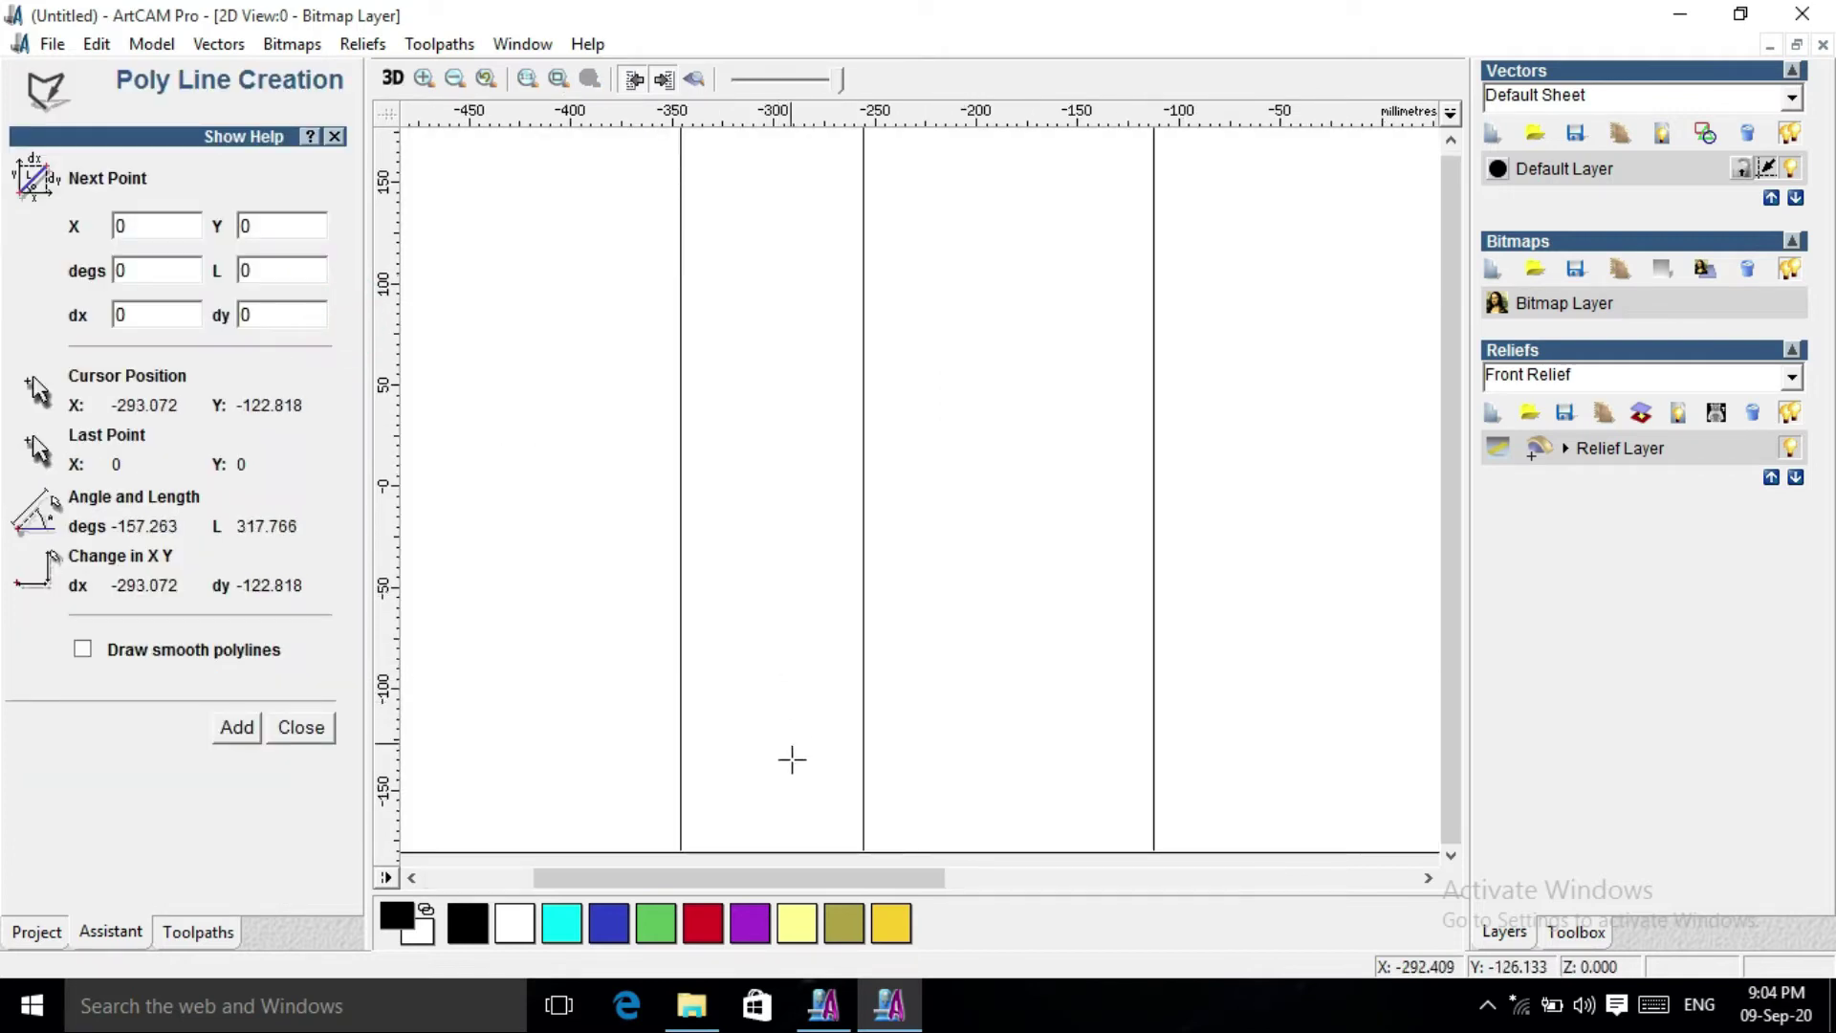
click(780, 801)
click(781, 852)
right_click(780, 852)
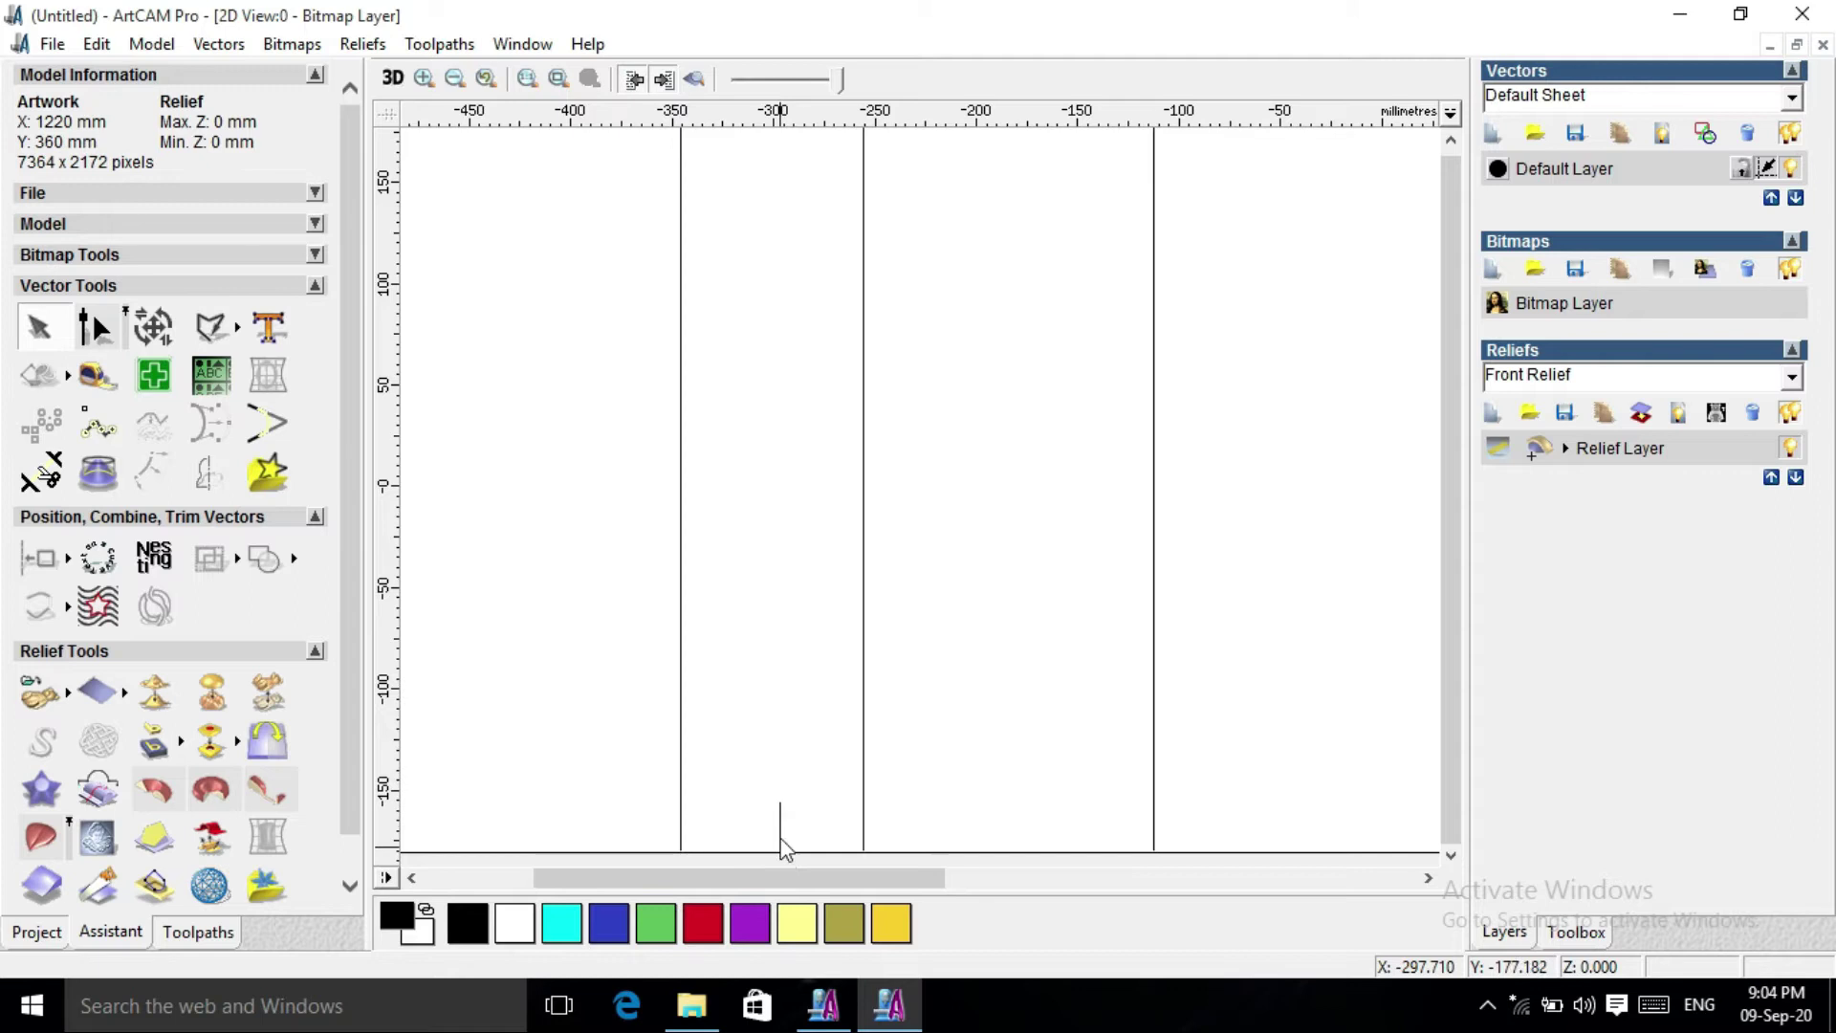
Convert the short line's span to an arc and flatten its bulge to about 6 mm wide.
double_click(781, 829)
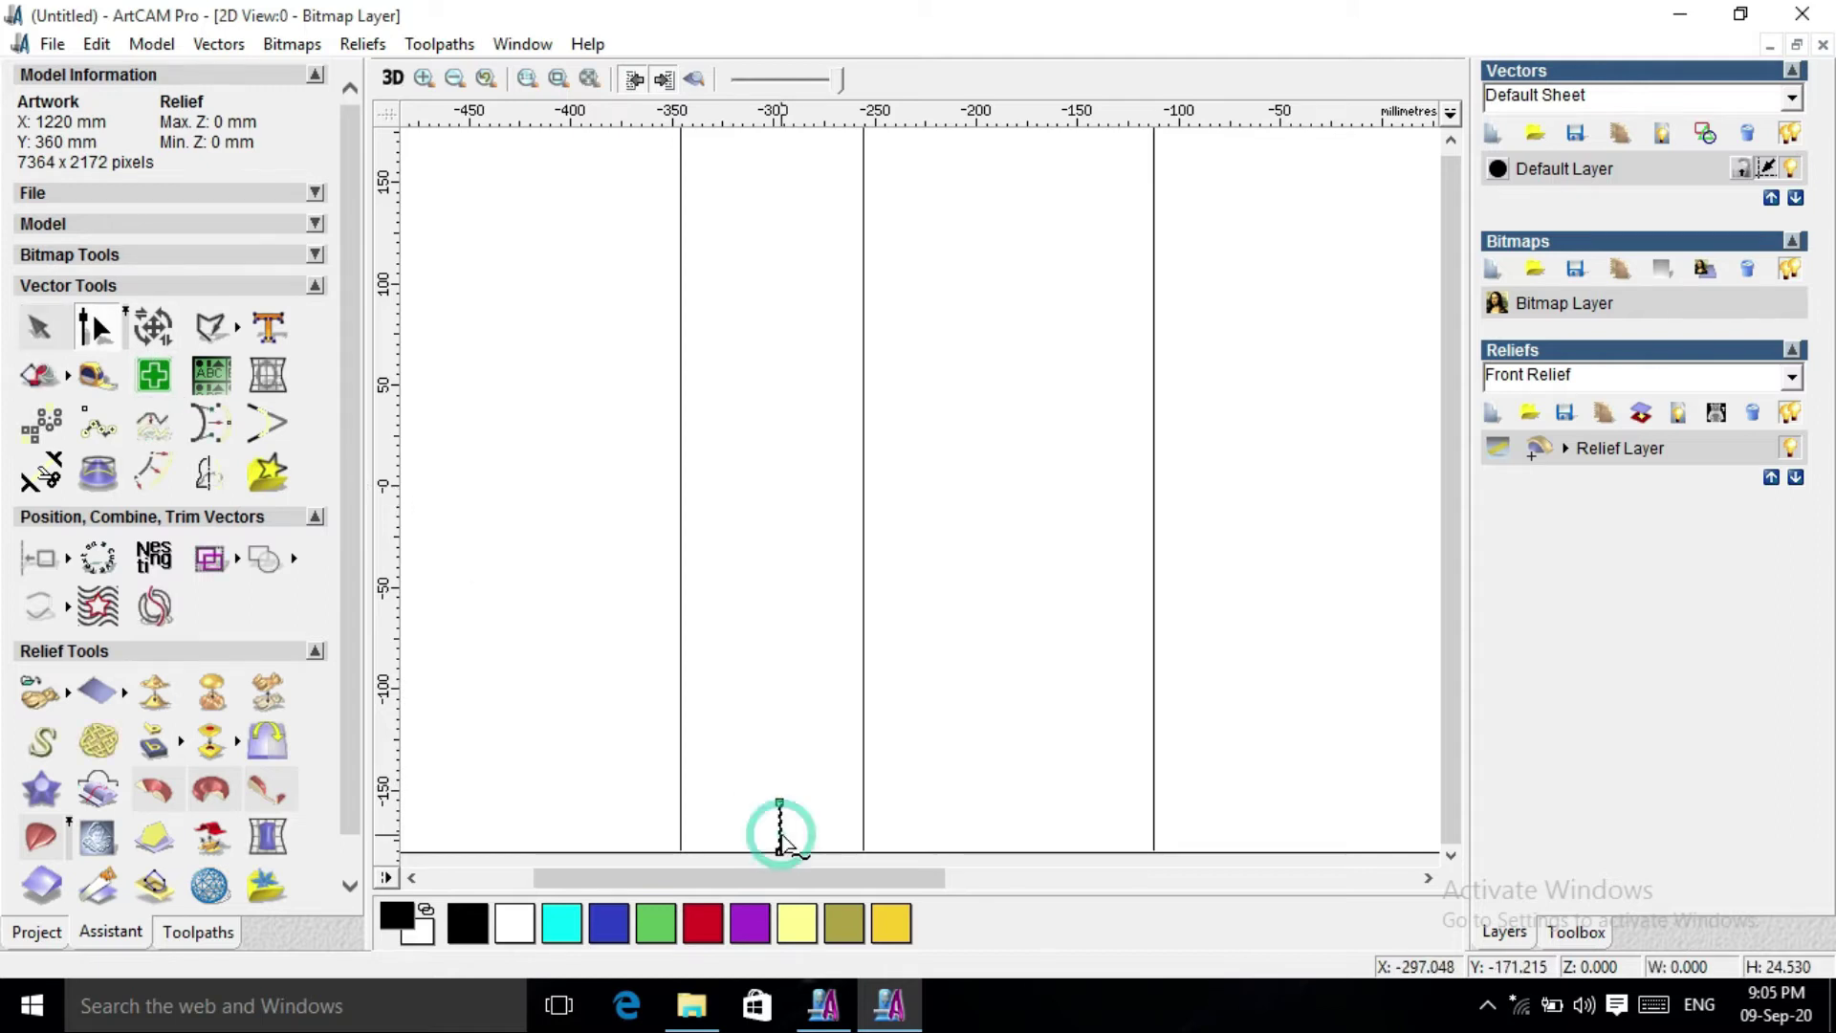
right_click(780, 832)
click(938, 357)
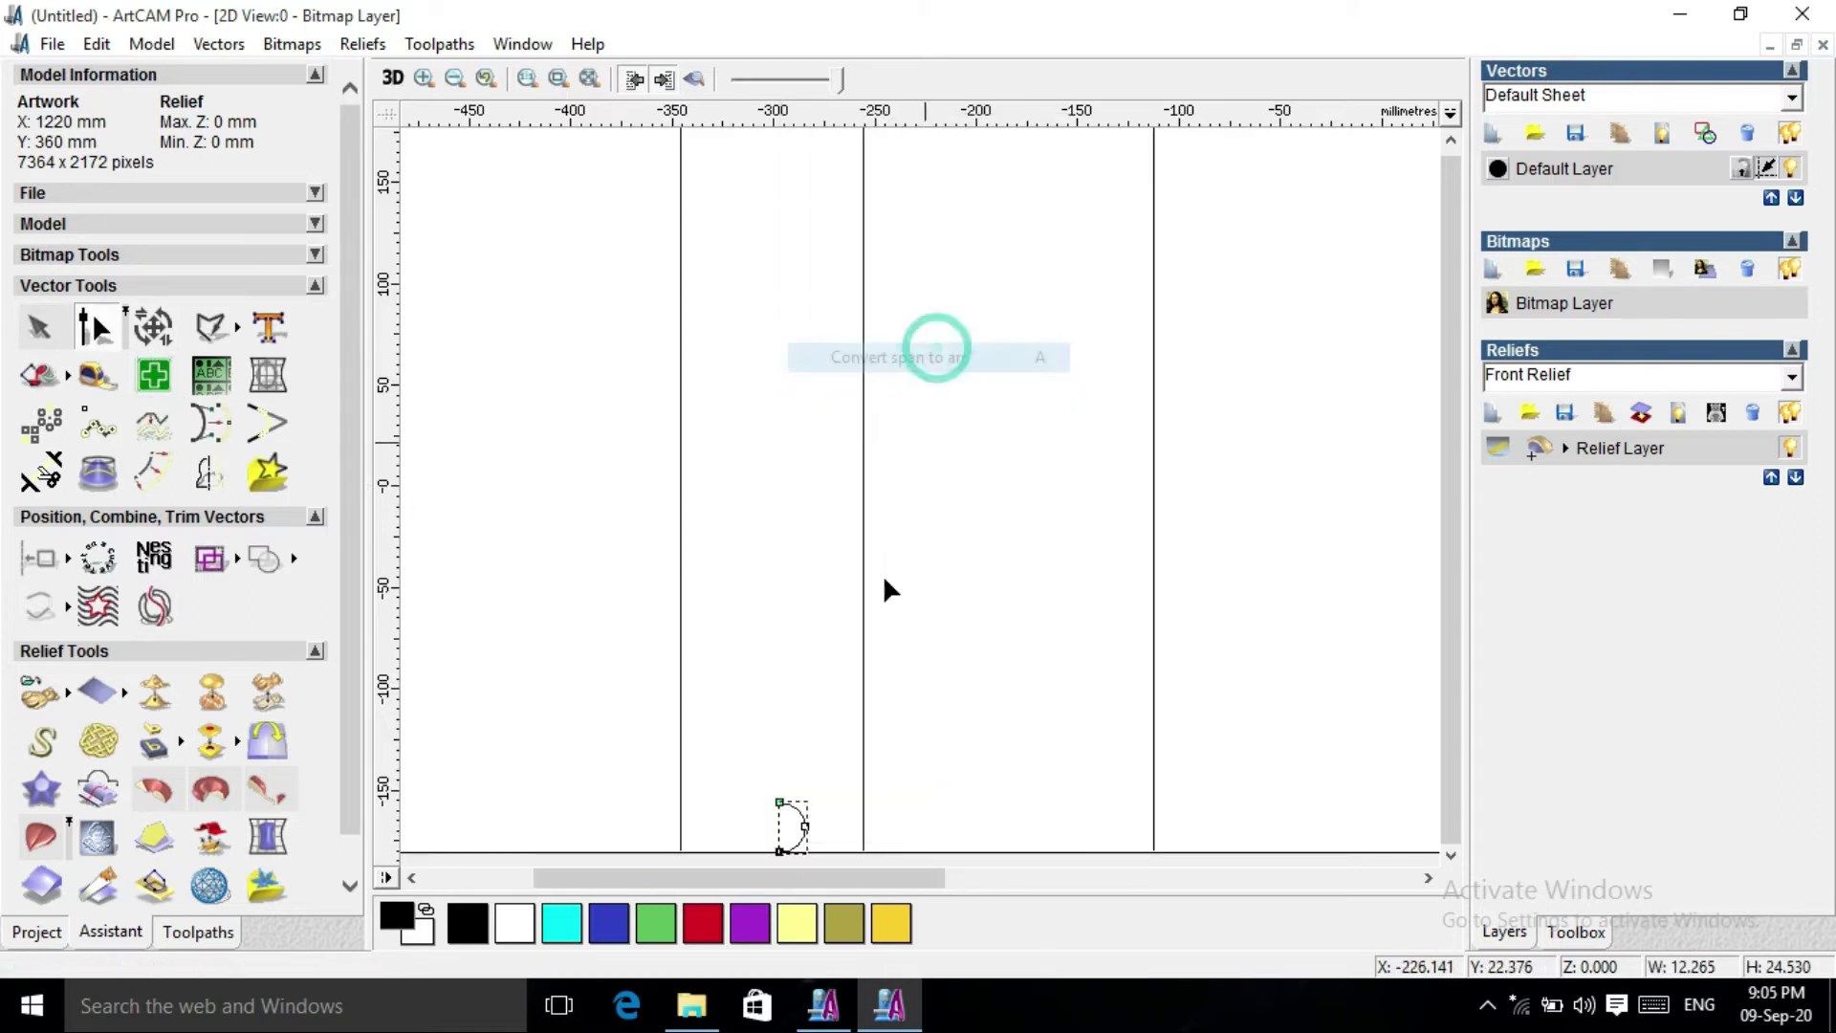
scroll(803, 819, up, 1)
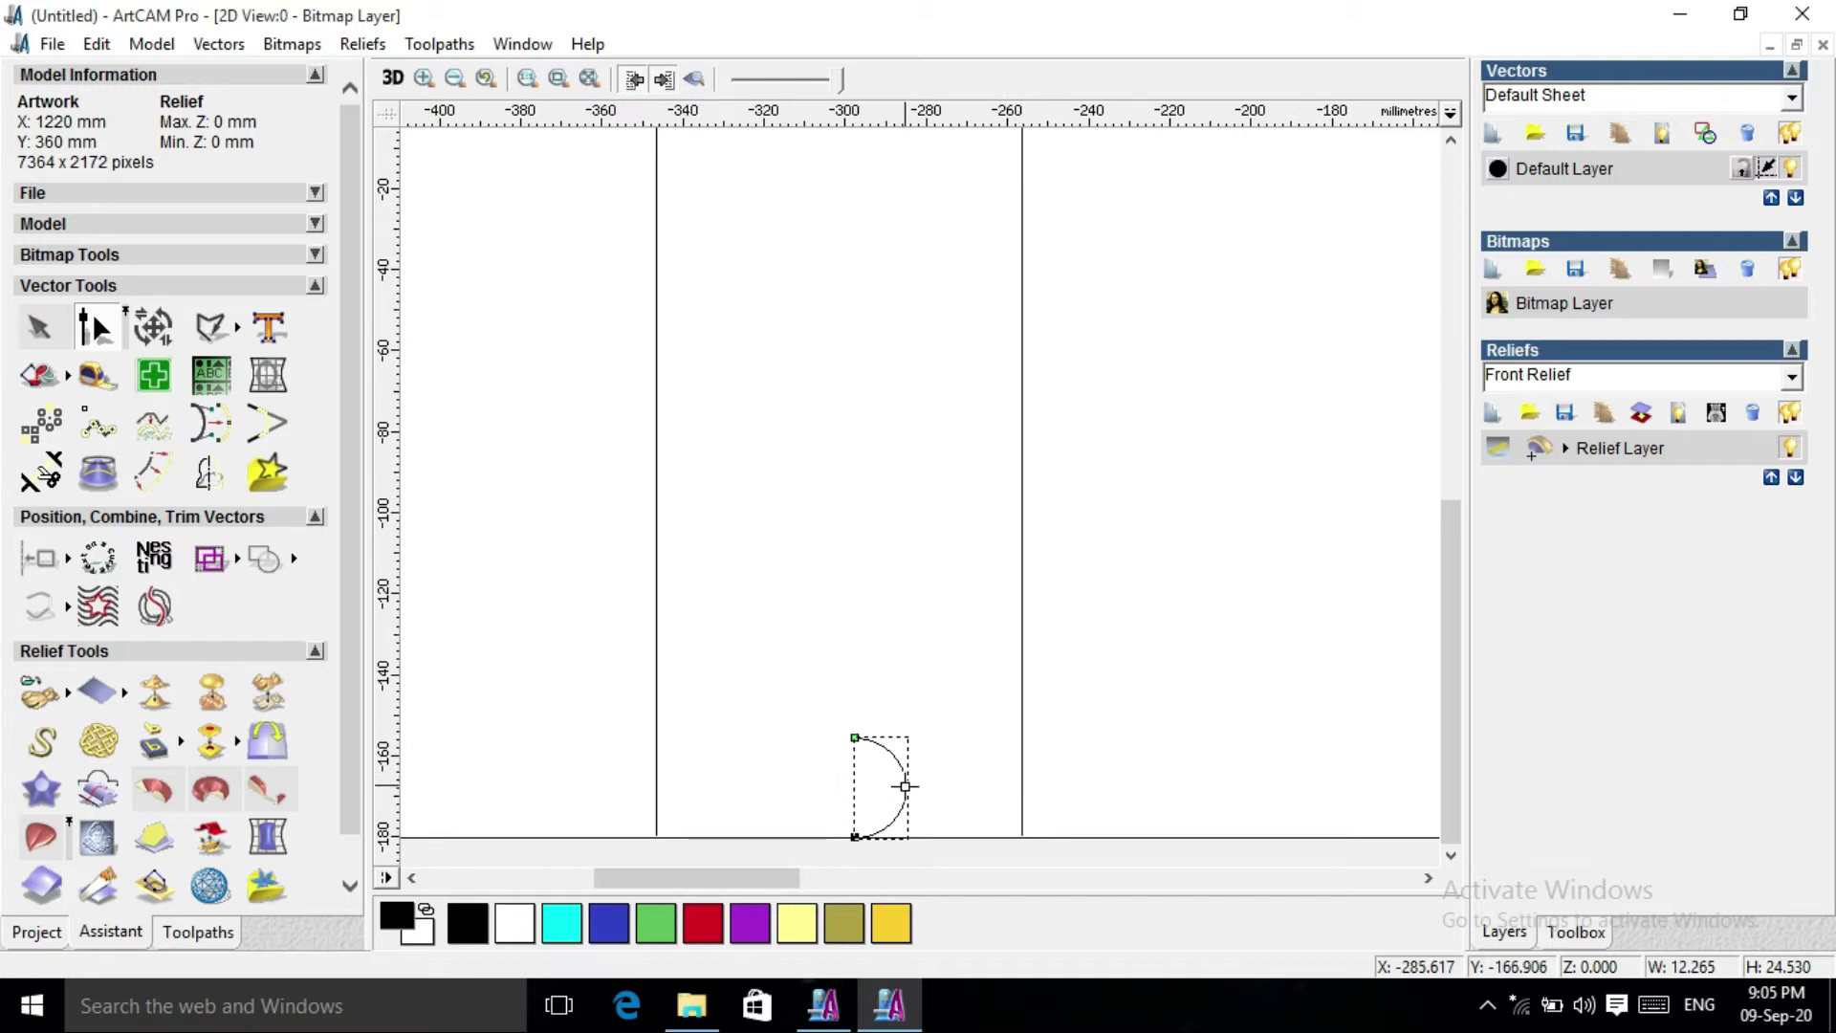
drag(874, 783, 877, 787)
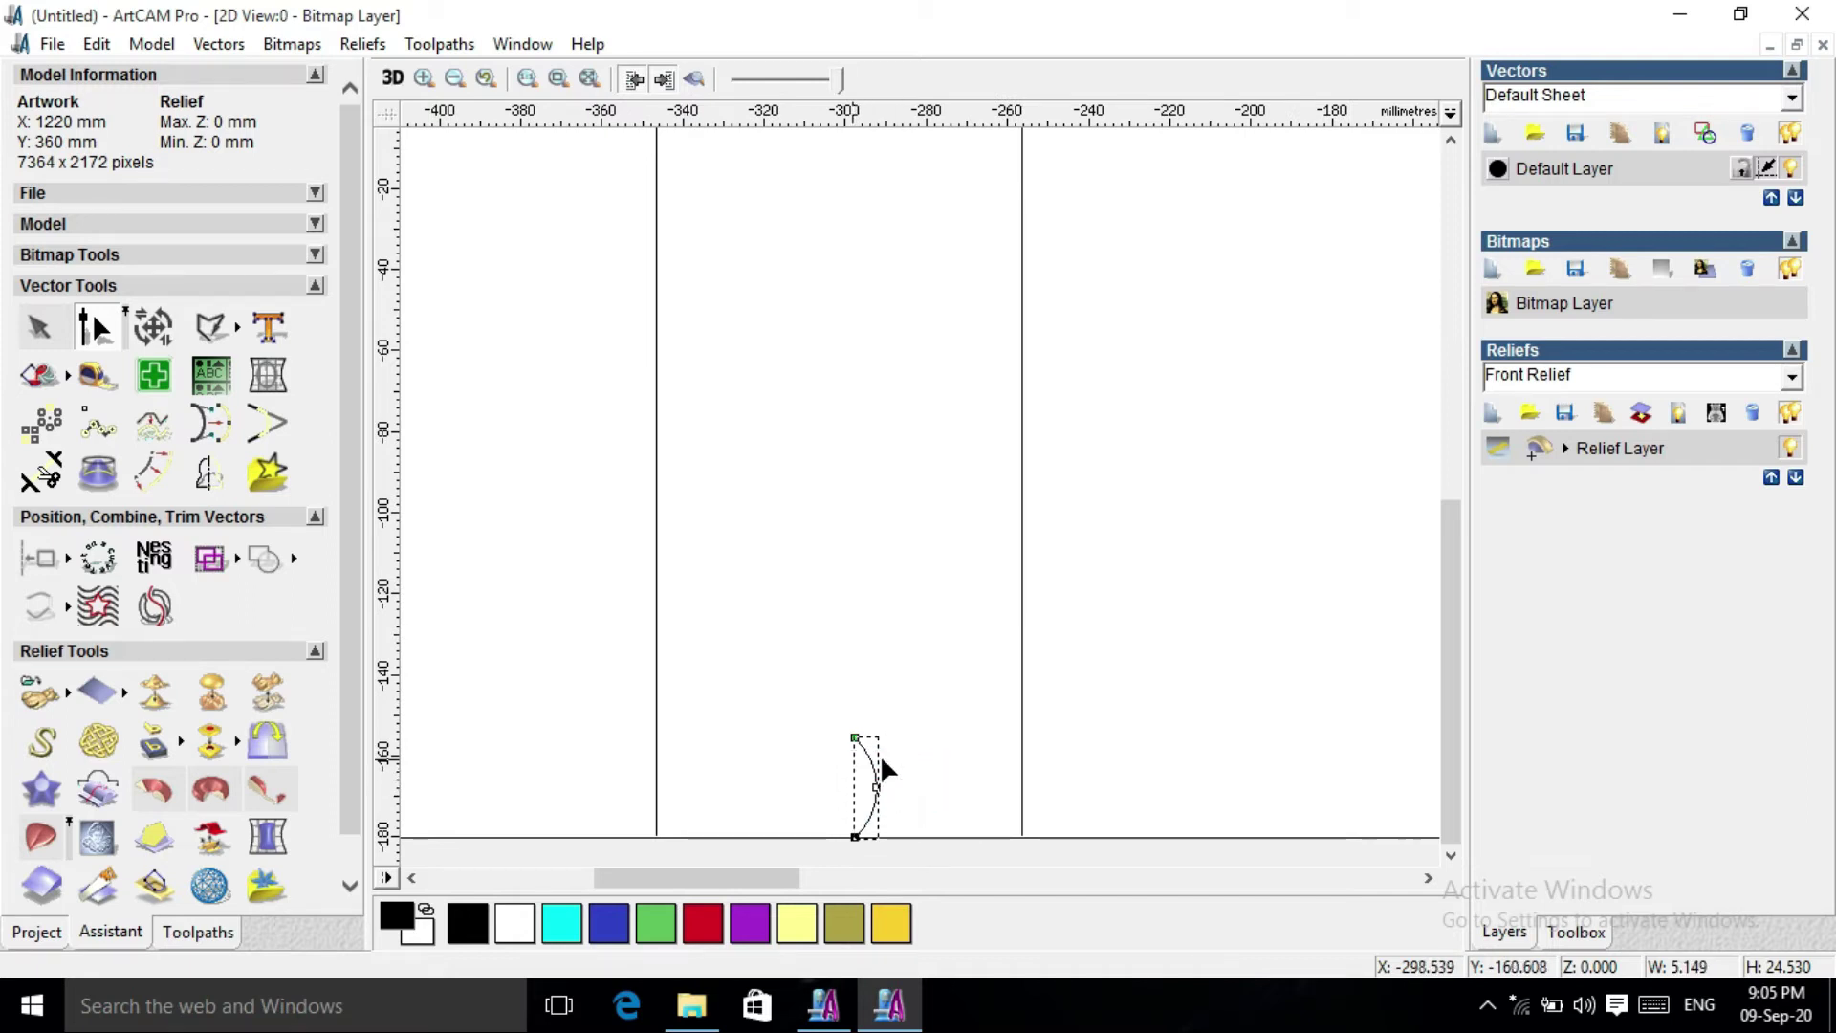
scroll(893, 756, down, 1)
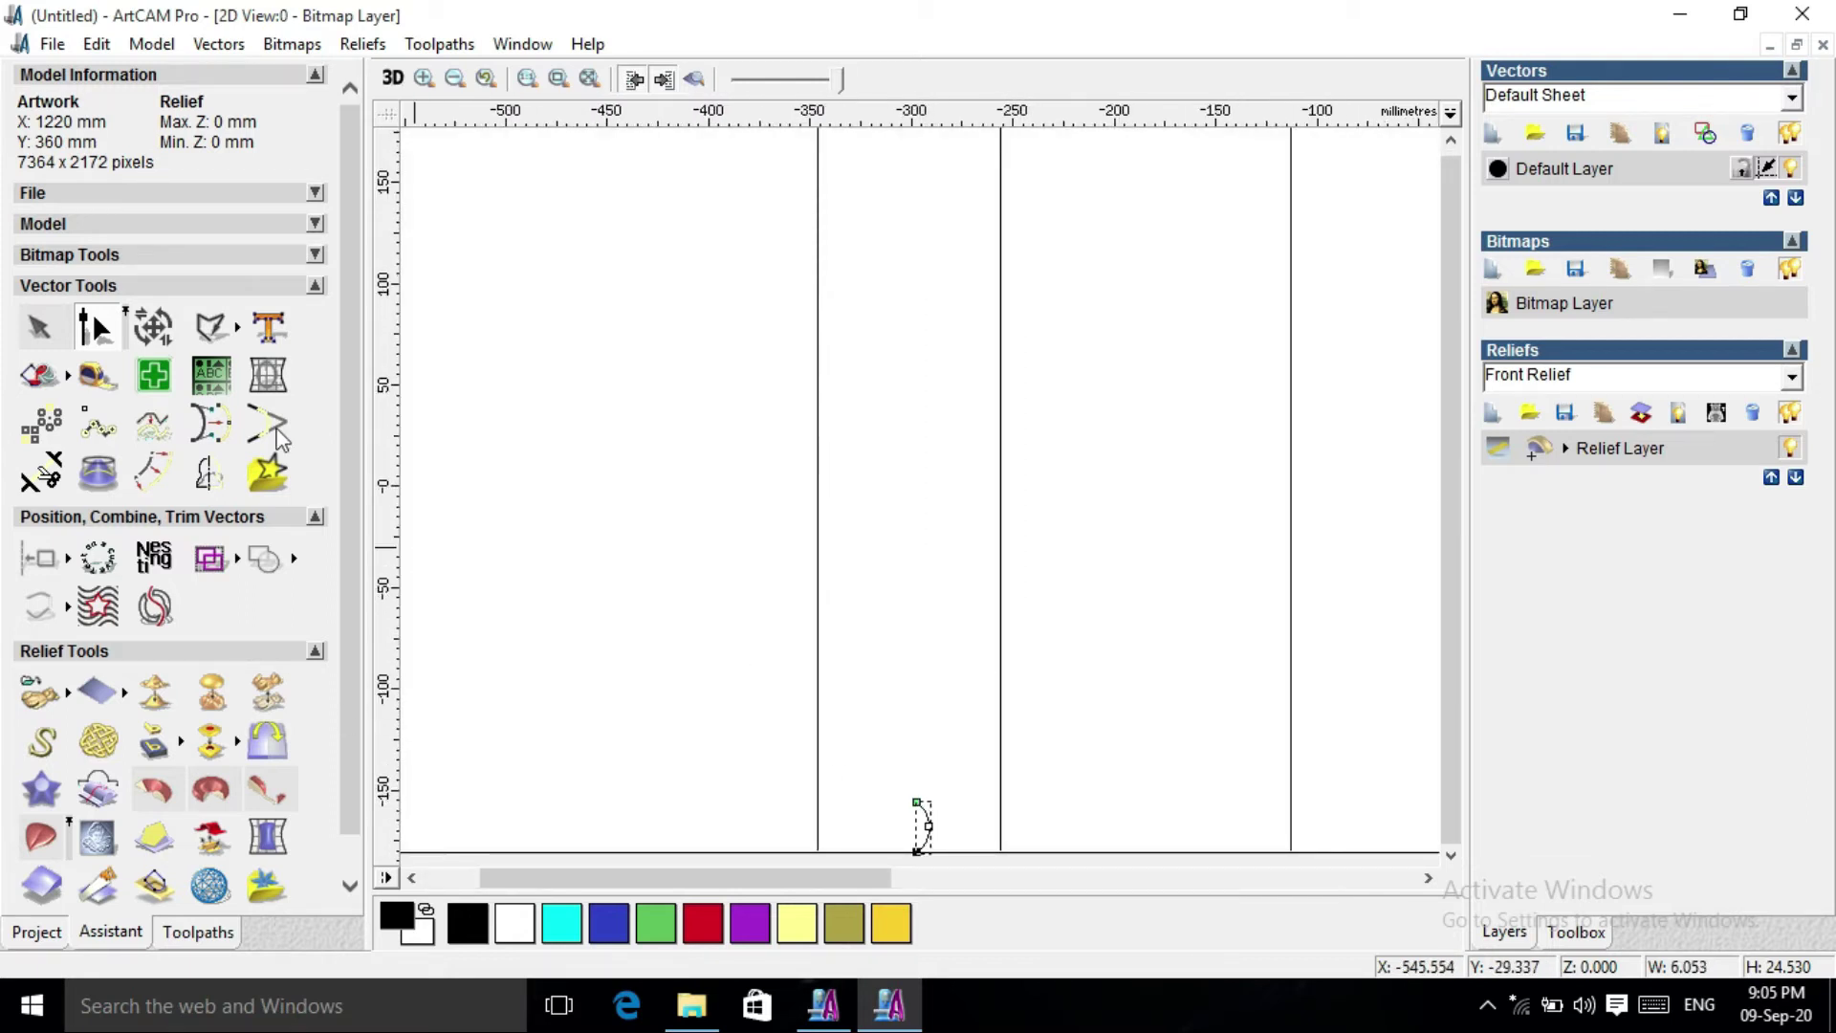
Unlink the arc's width and height and set its height to 20 mm.
click(154, 328)
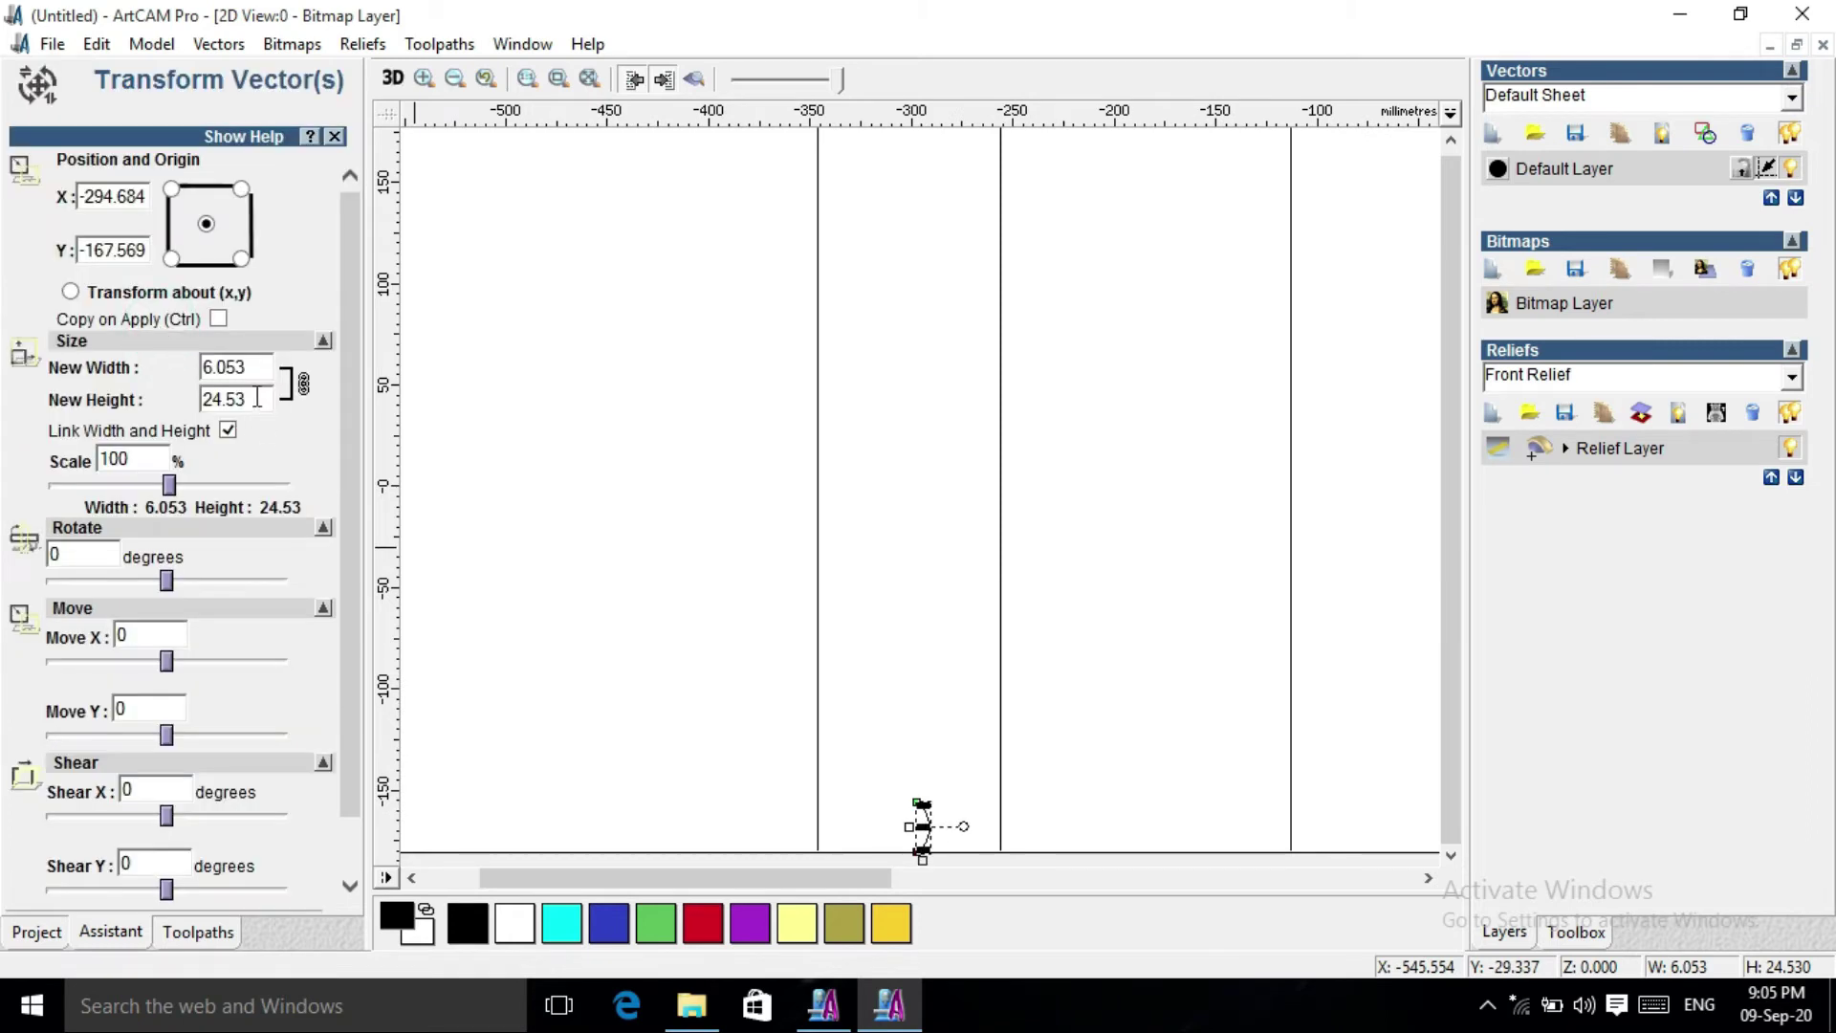
click(237, 426)
drag(307, 401, 218, 405)
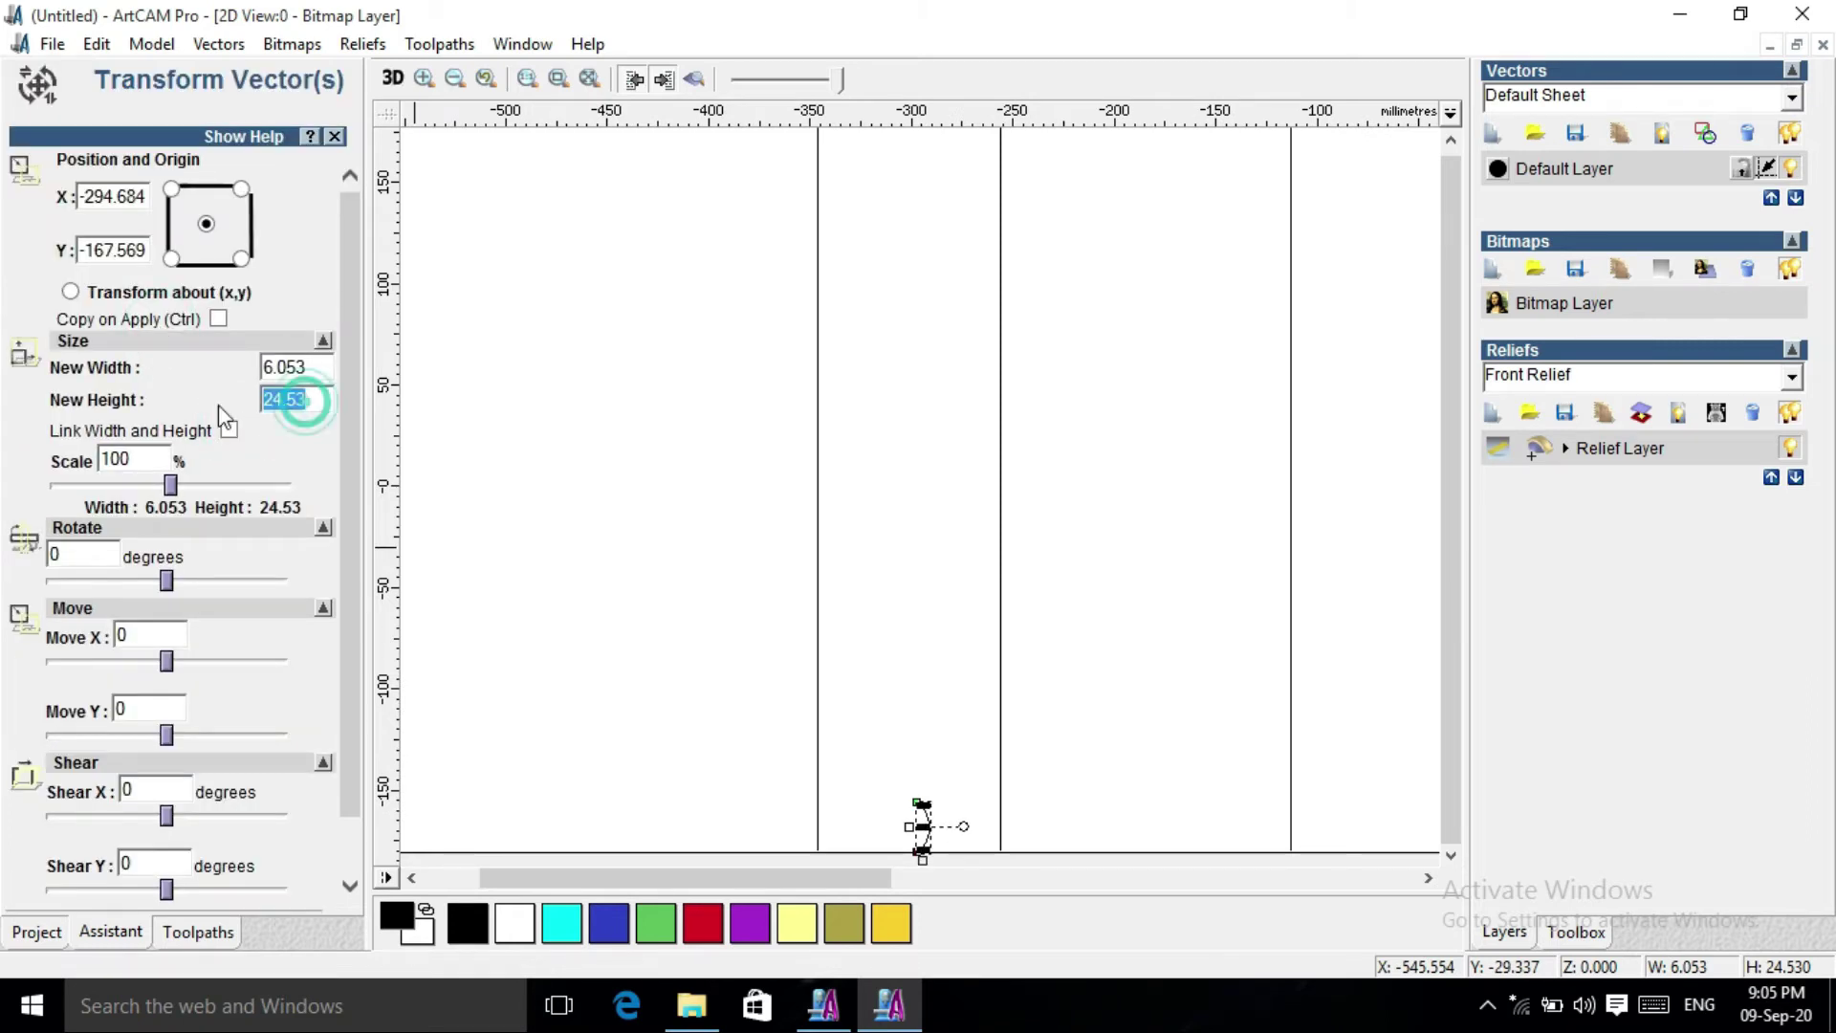
text(20)
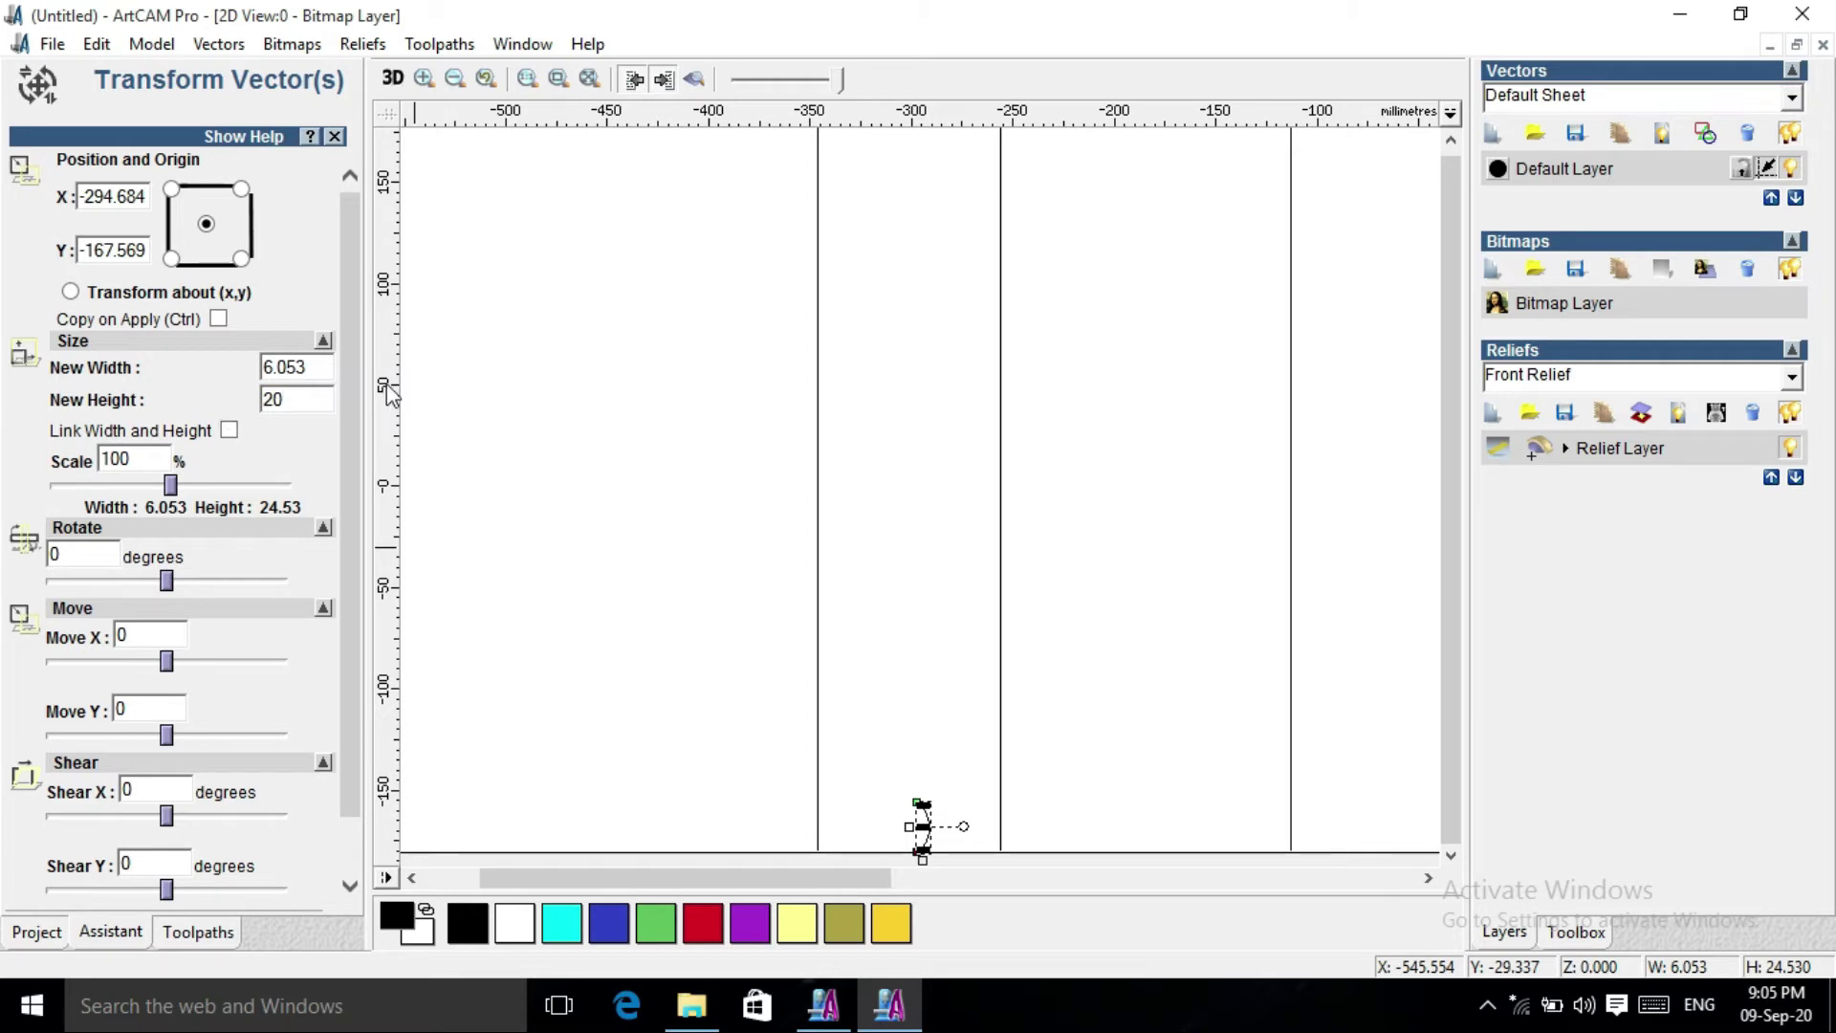
scroll(356, 430, down, 2)
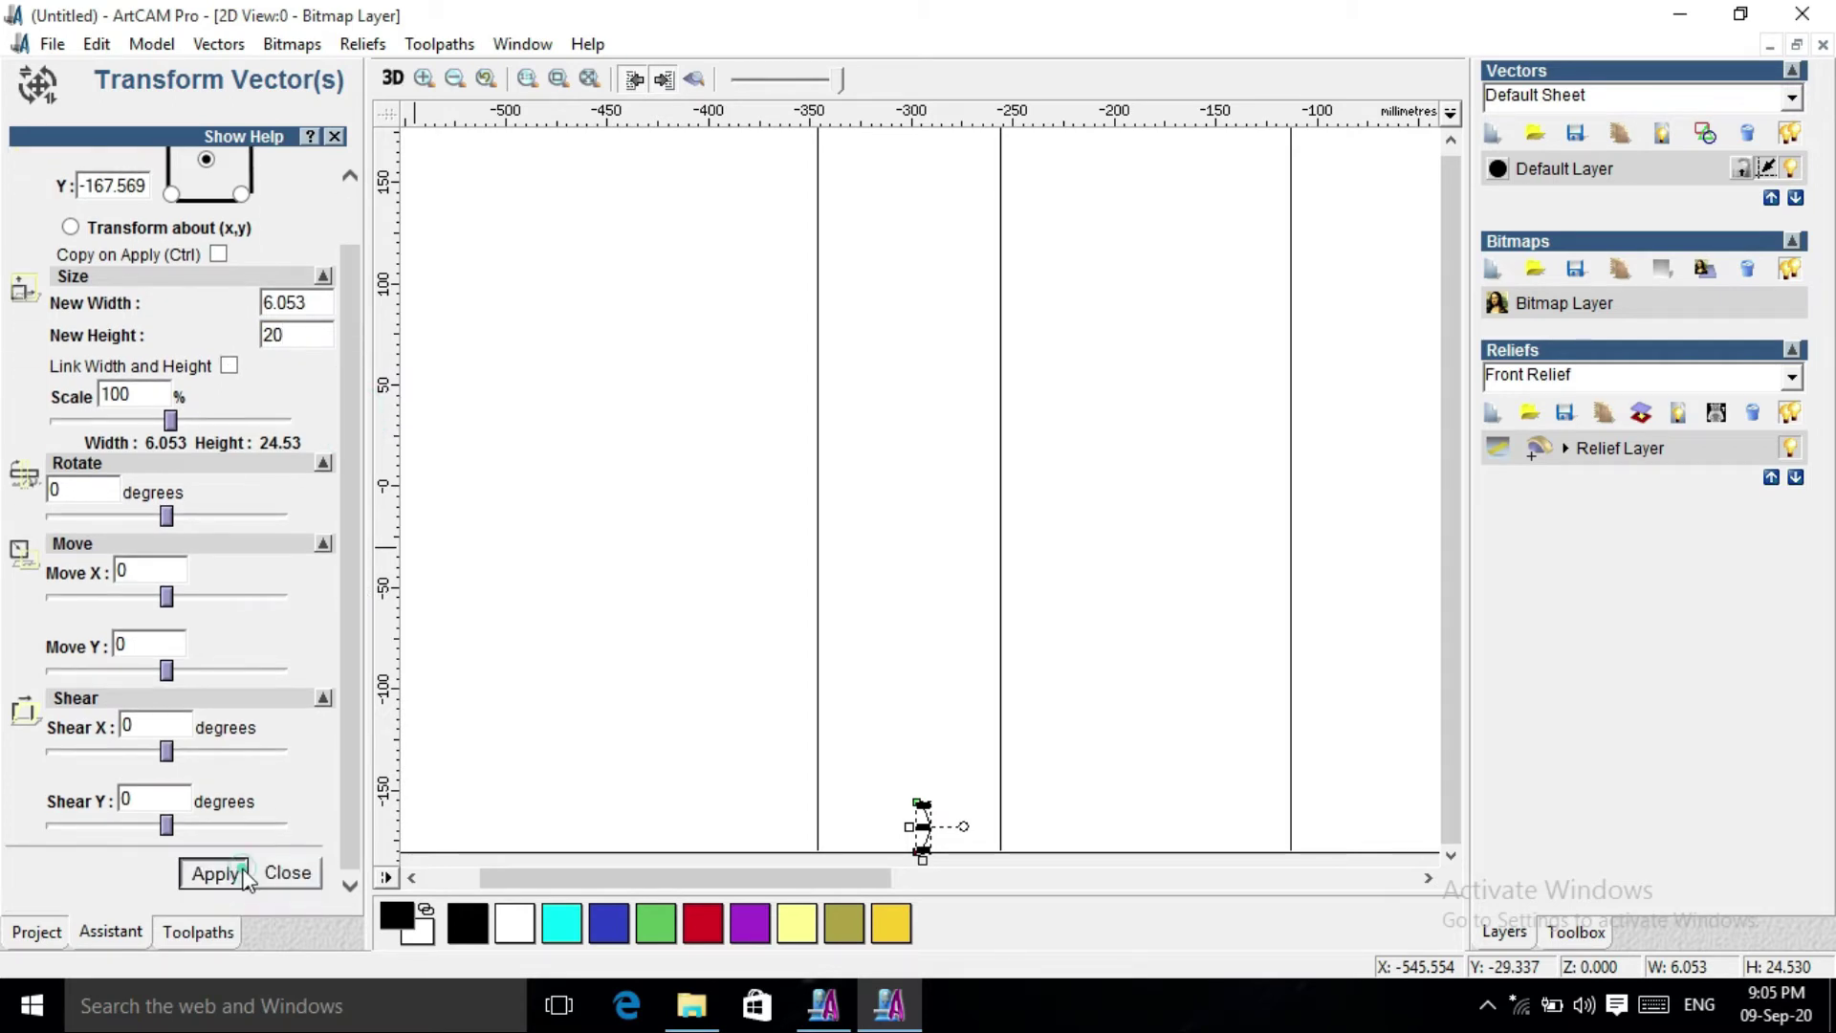
click(216, 873)
click(287, 873)
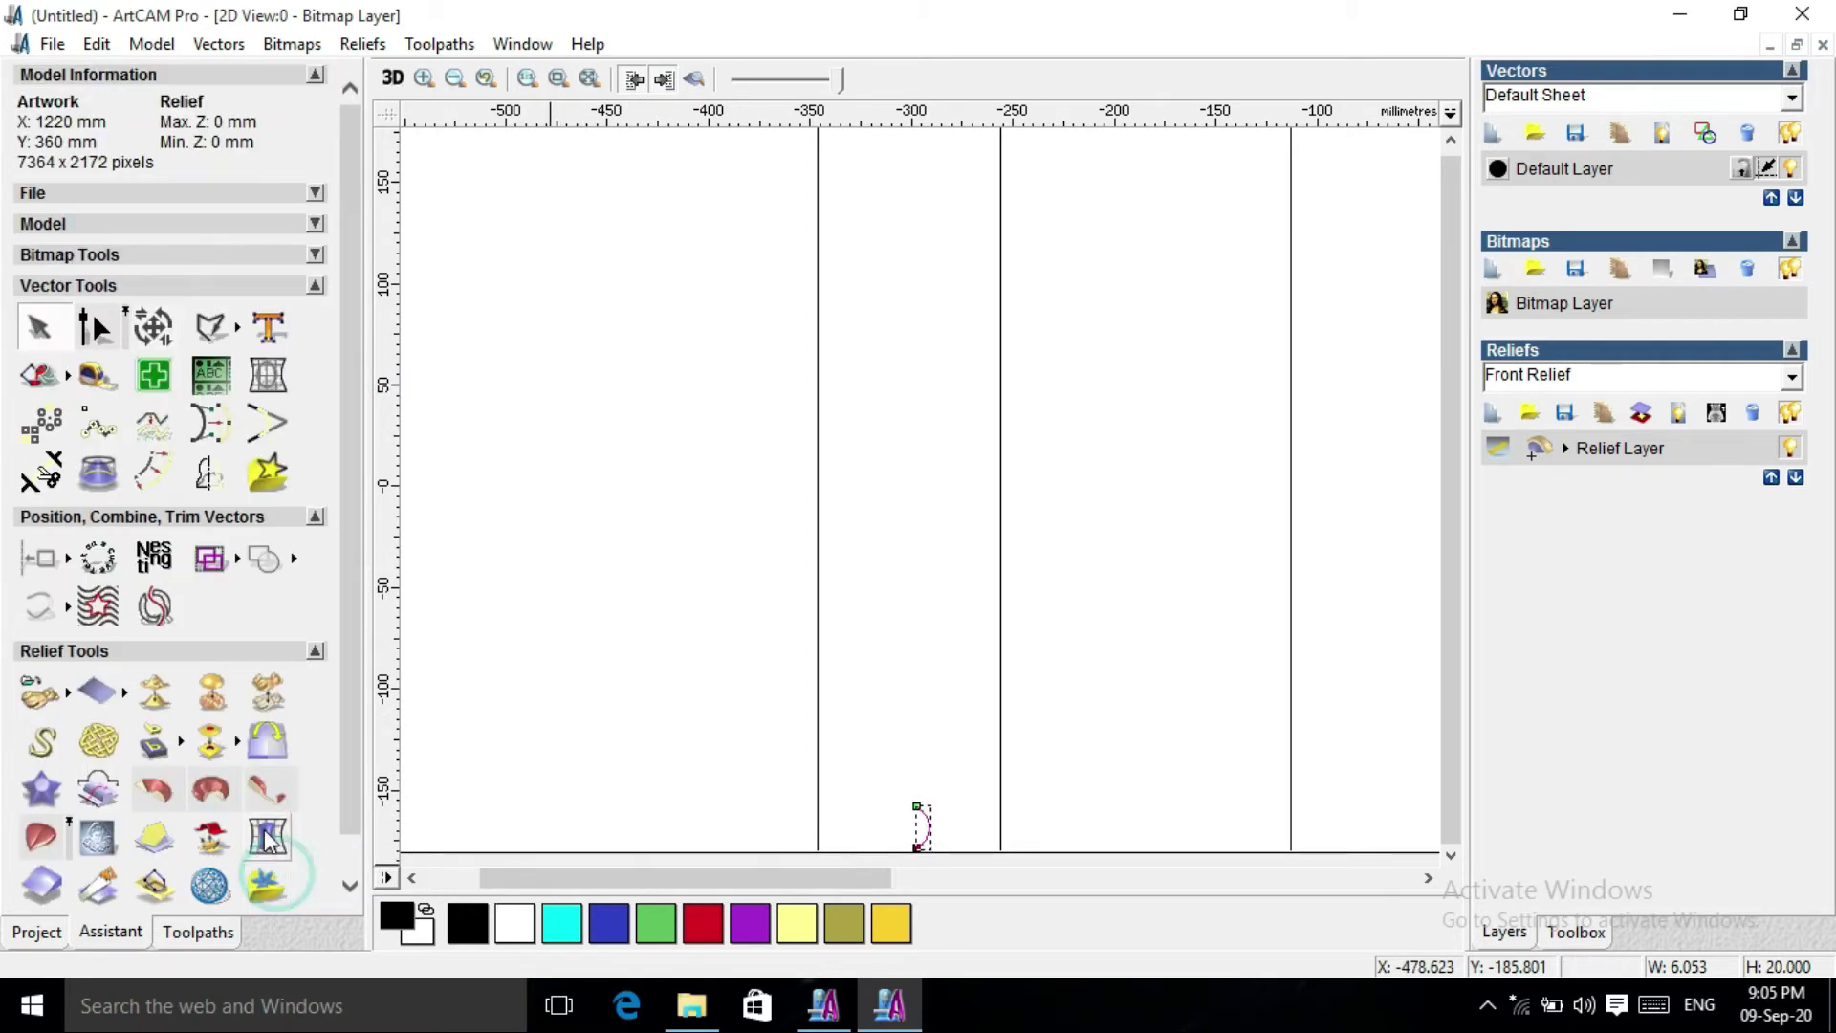
Block copy the arc upwards into 1 column and 20 rows with zero gaps.
click(42, 427)
drag(107, 385, 27, 388)
click(196, 527)
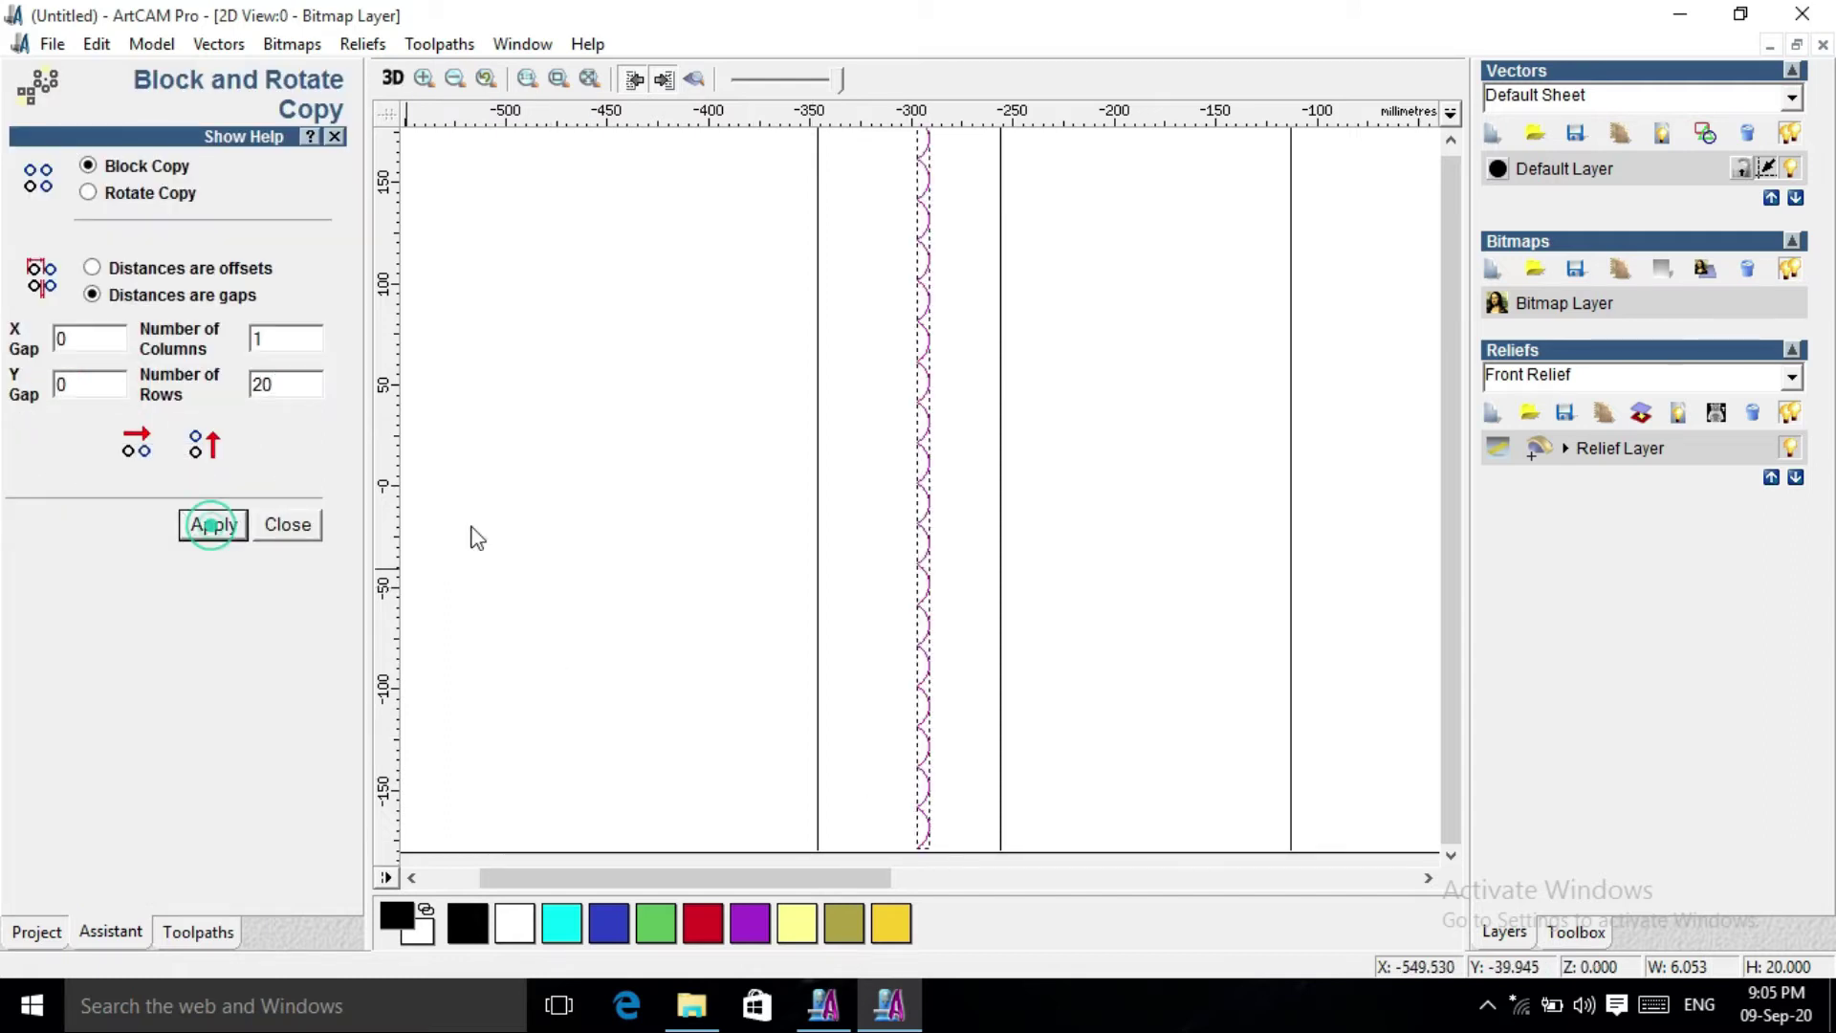
scroll(807, 504, down, 1)
scroll(842, 660, up, 1)
scroll(847, 669, up, 2)
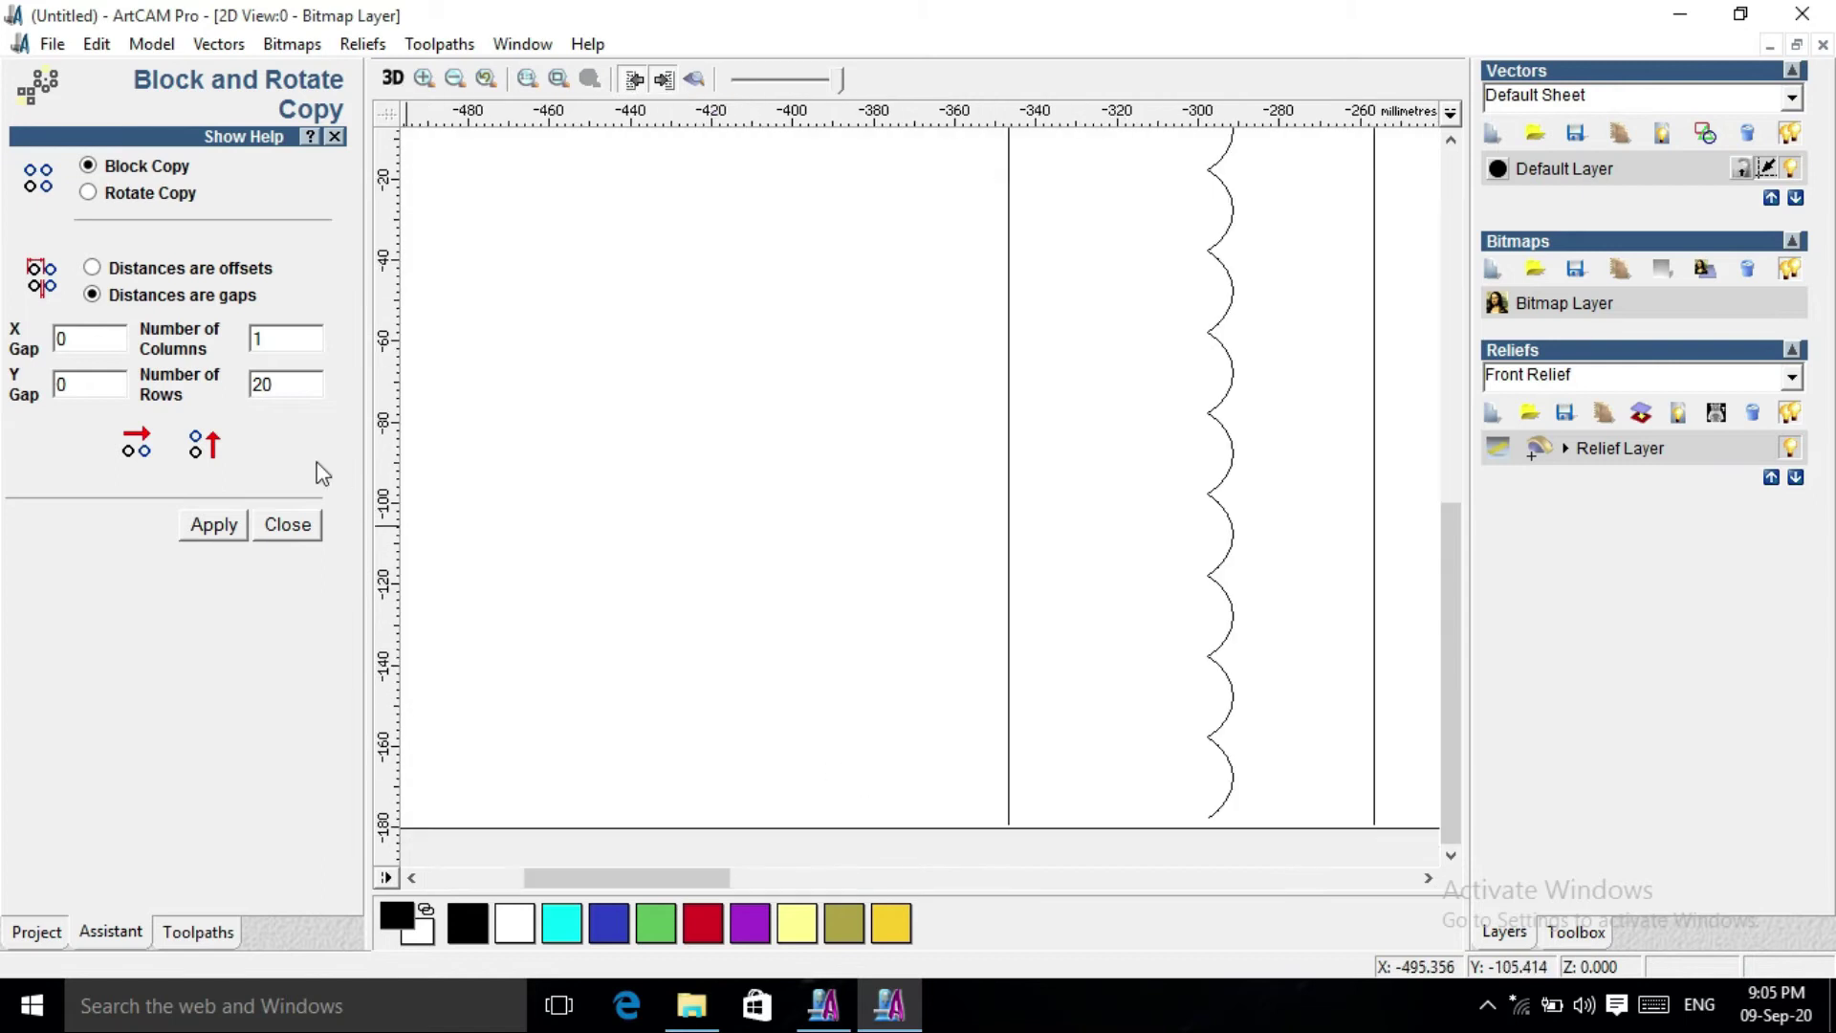
click(286, 524)
Draw a horizontal polyline about 90 mm long joining the lower ends of the first two dividers and select it.
click(213, 341)
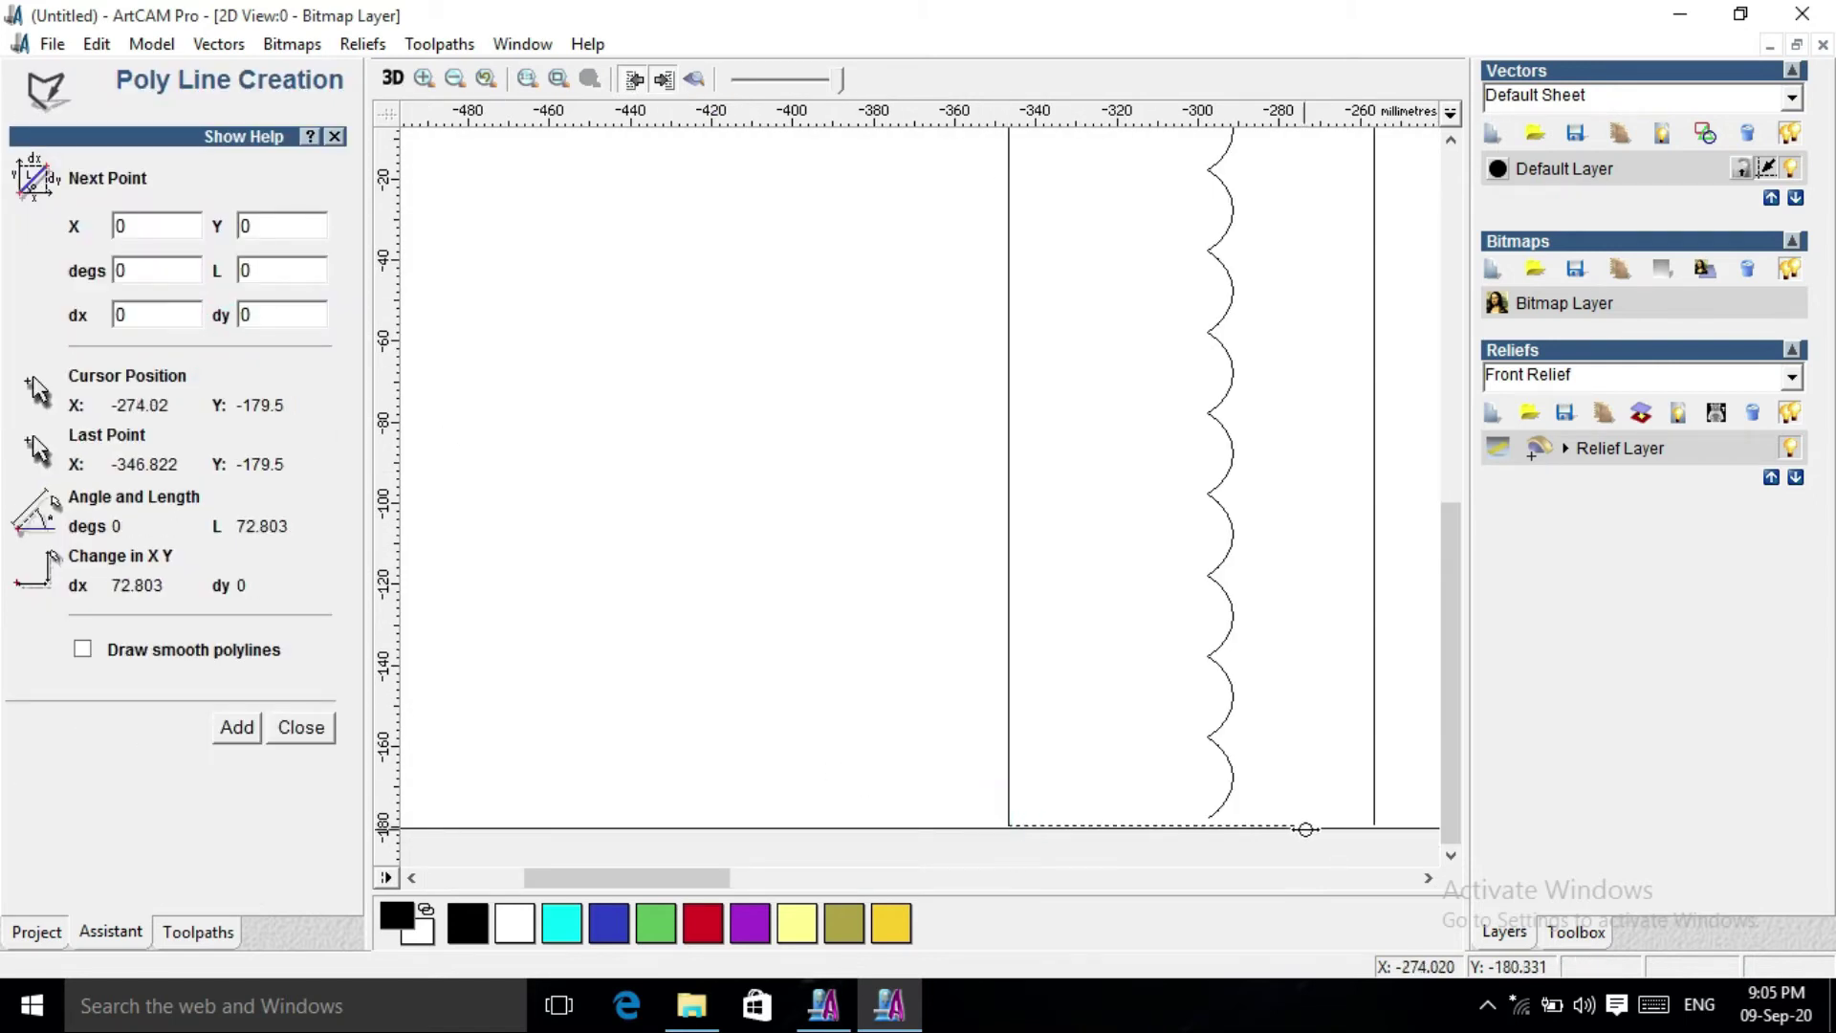
key(Escape)
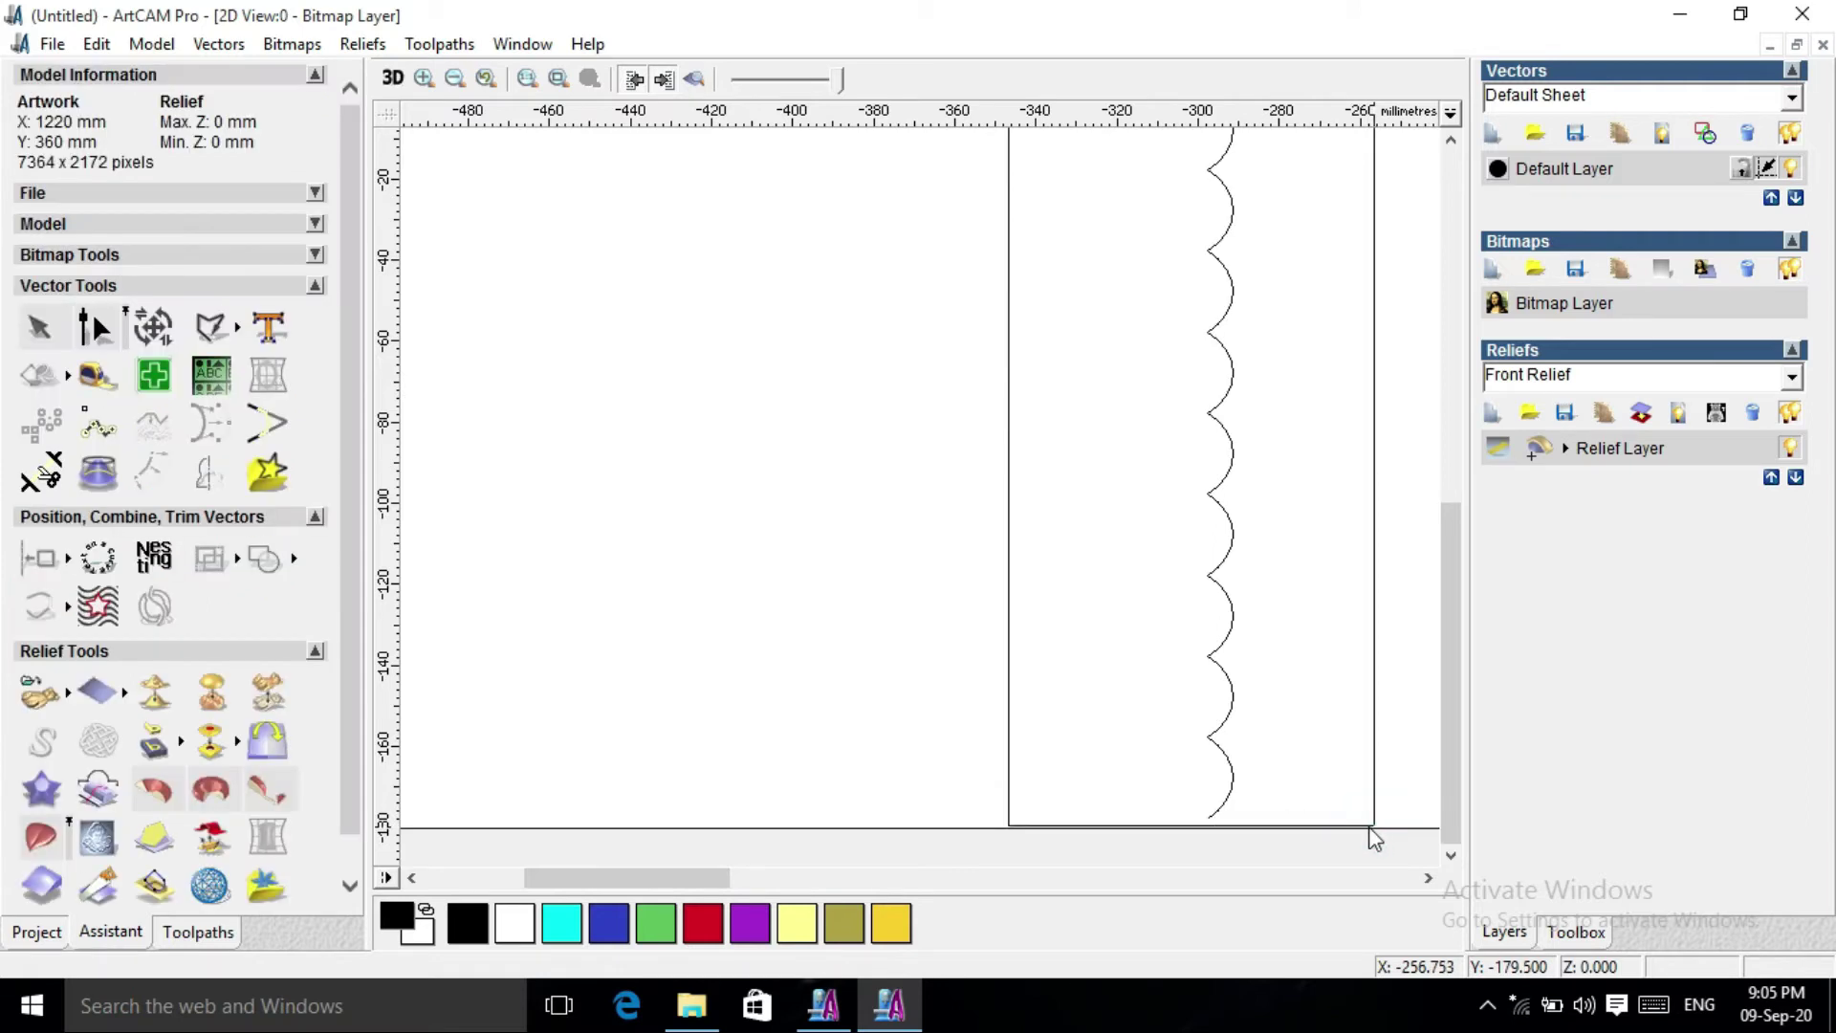
click(1374, 827)
scroll(1209, 786, down, 1)
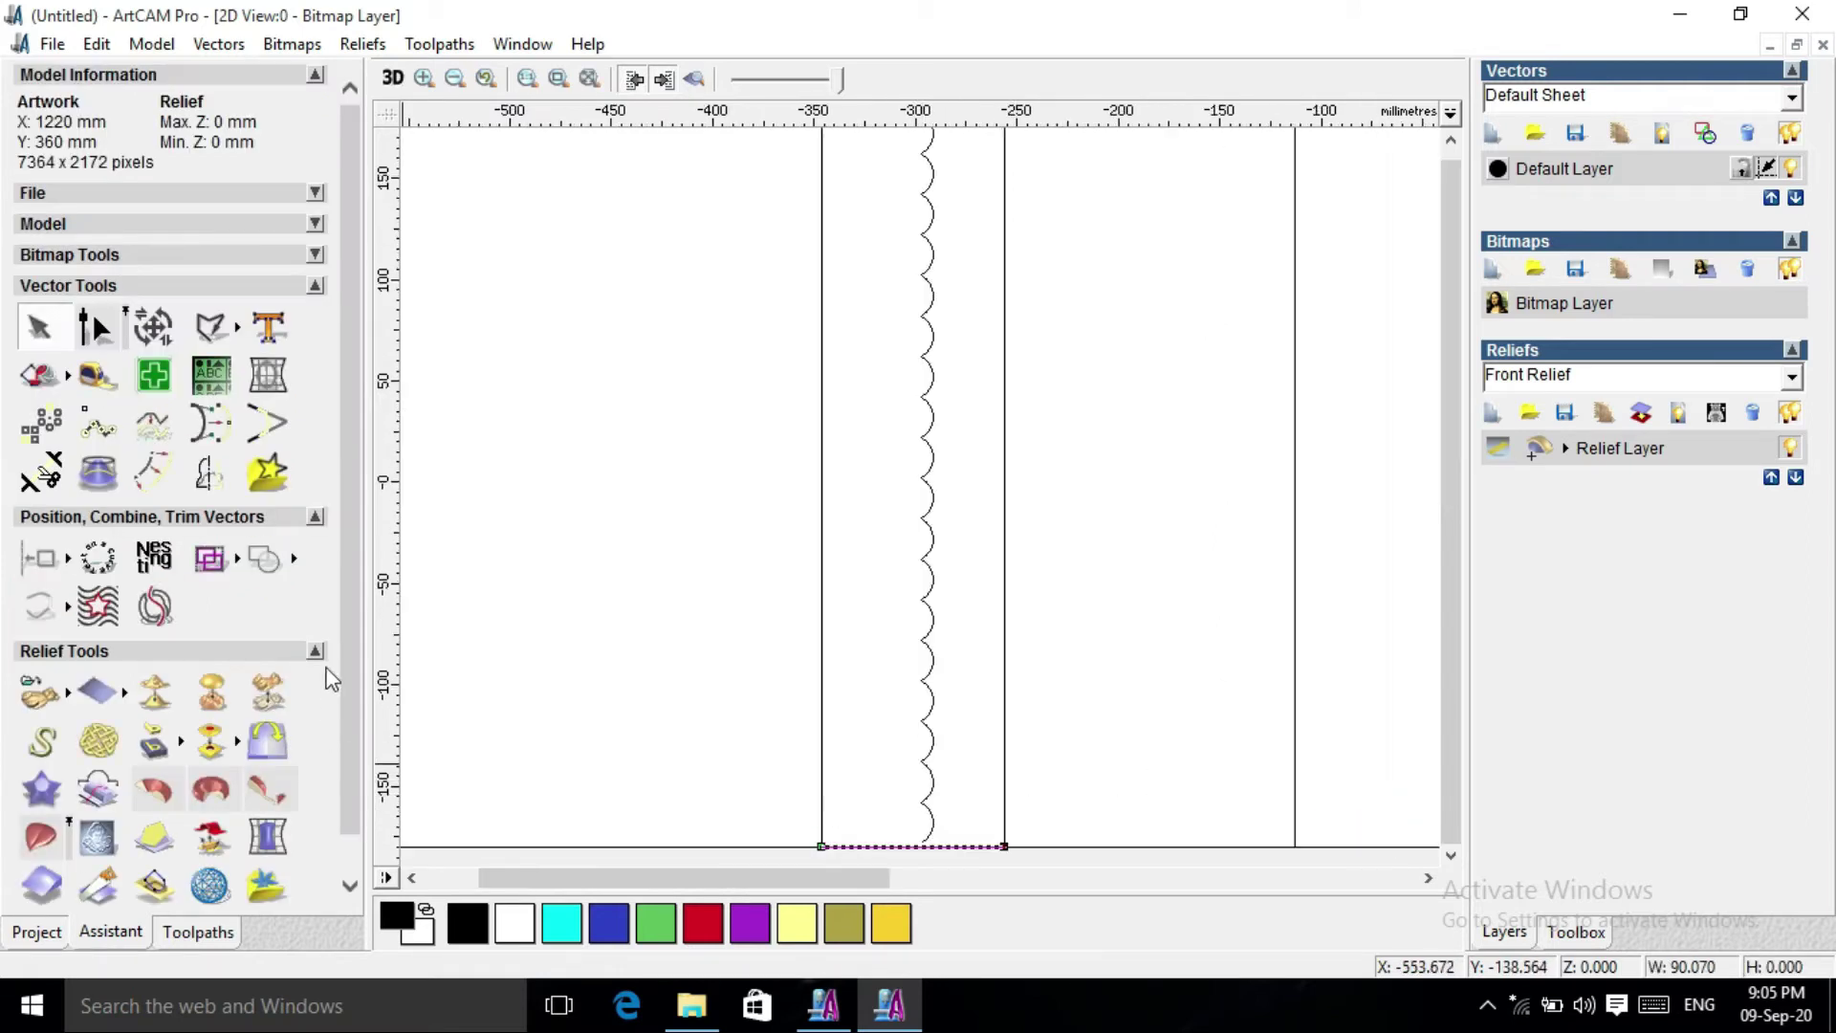
Offset the horizontal line 359 mm inwards/left to the model's upper edge, keeping the original.
click(153, 472)
double_click(167, 167)
text(359)
click(170, 777)
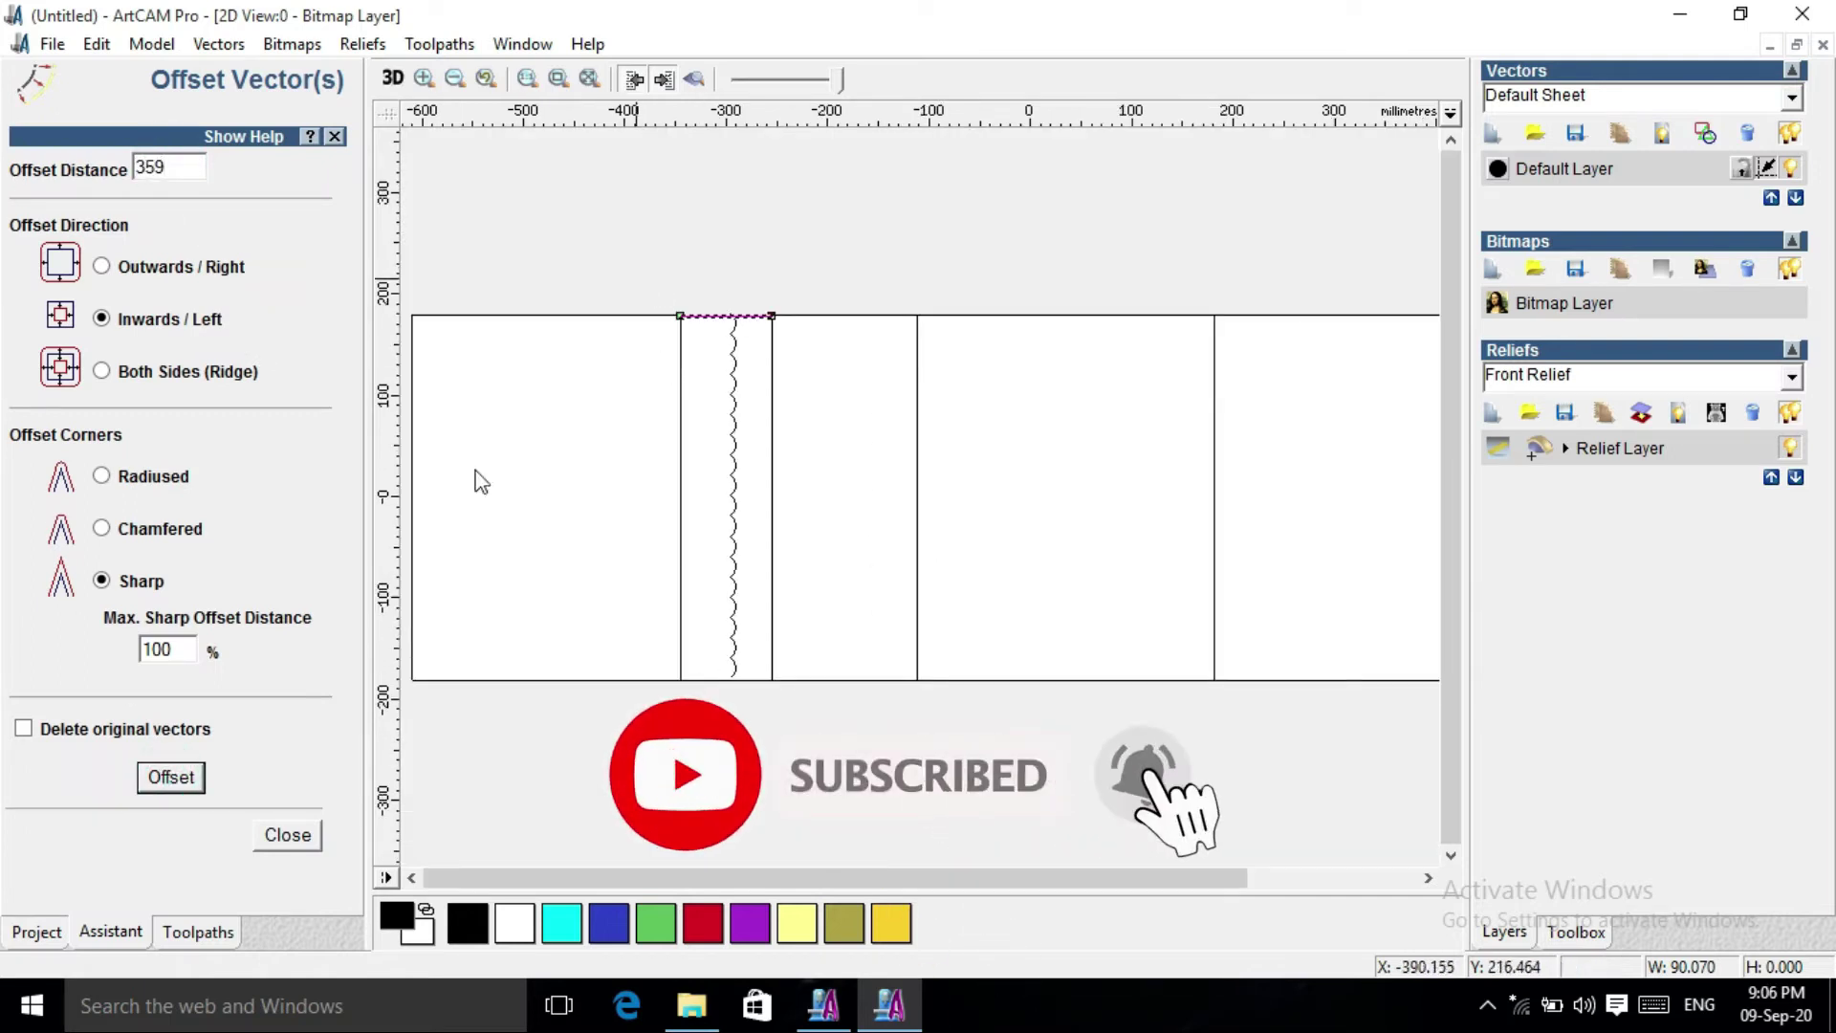
click(302, 836)
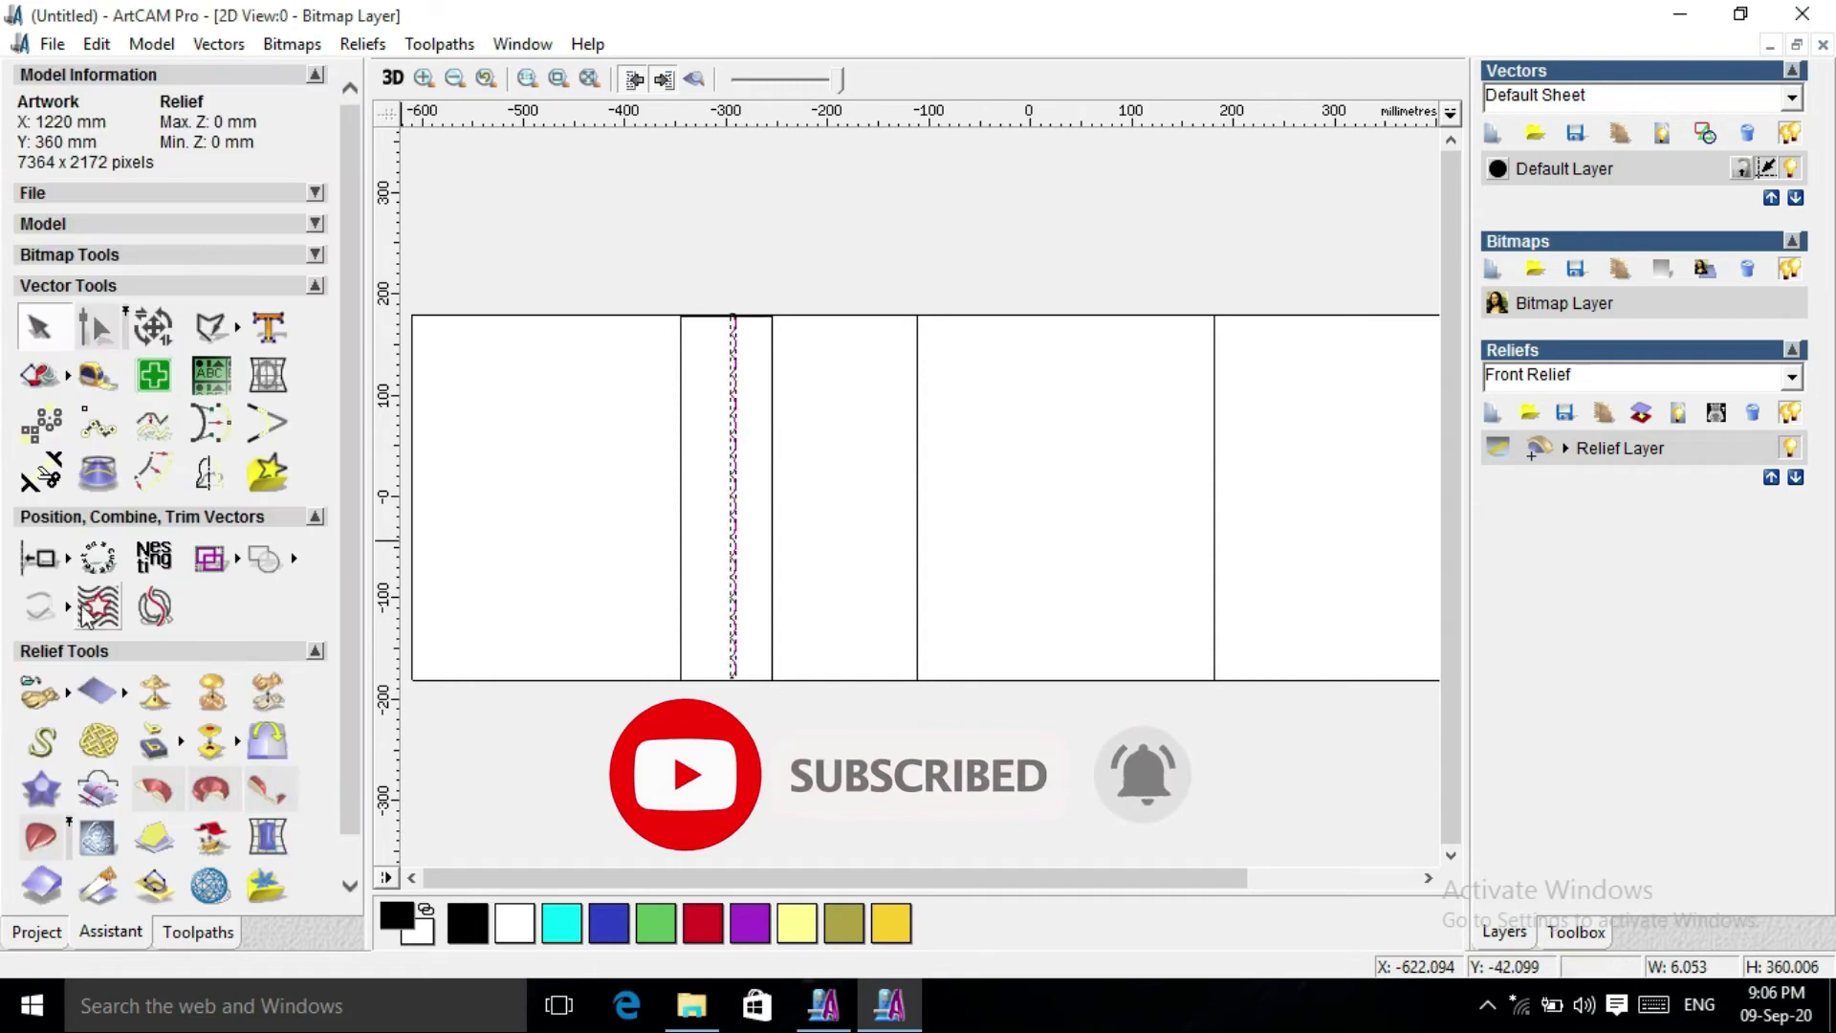
Join the stacked arcs into one scalloped vector with a 0.01 tolerance.
click(66, 606)
click(358, 612)
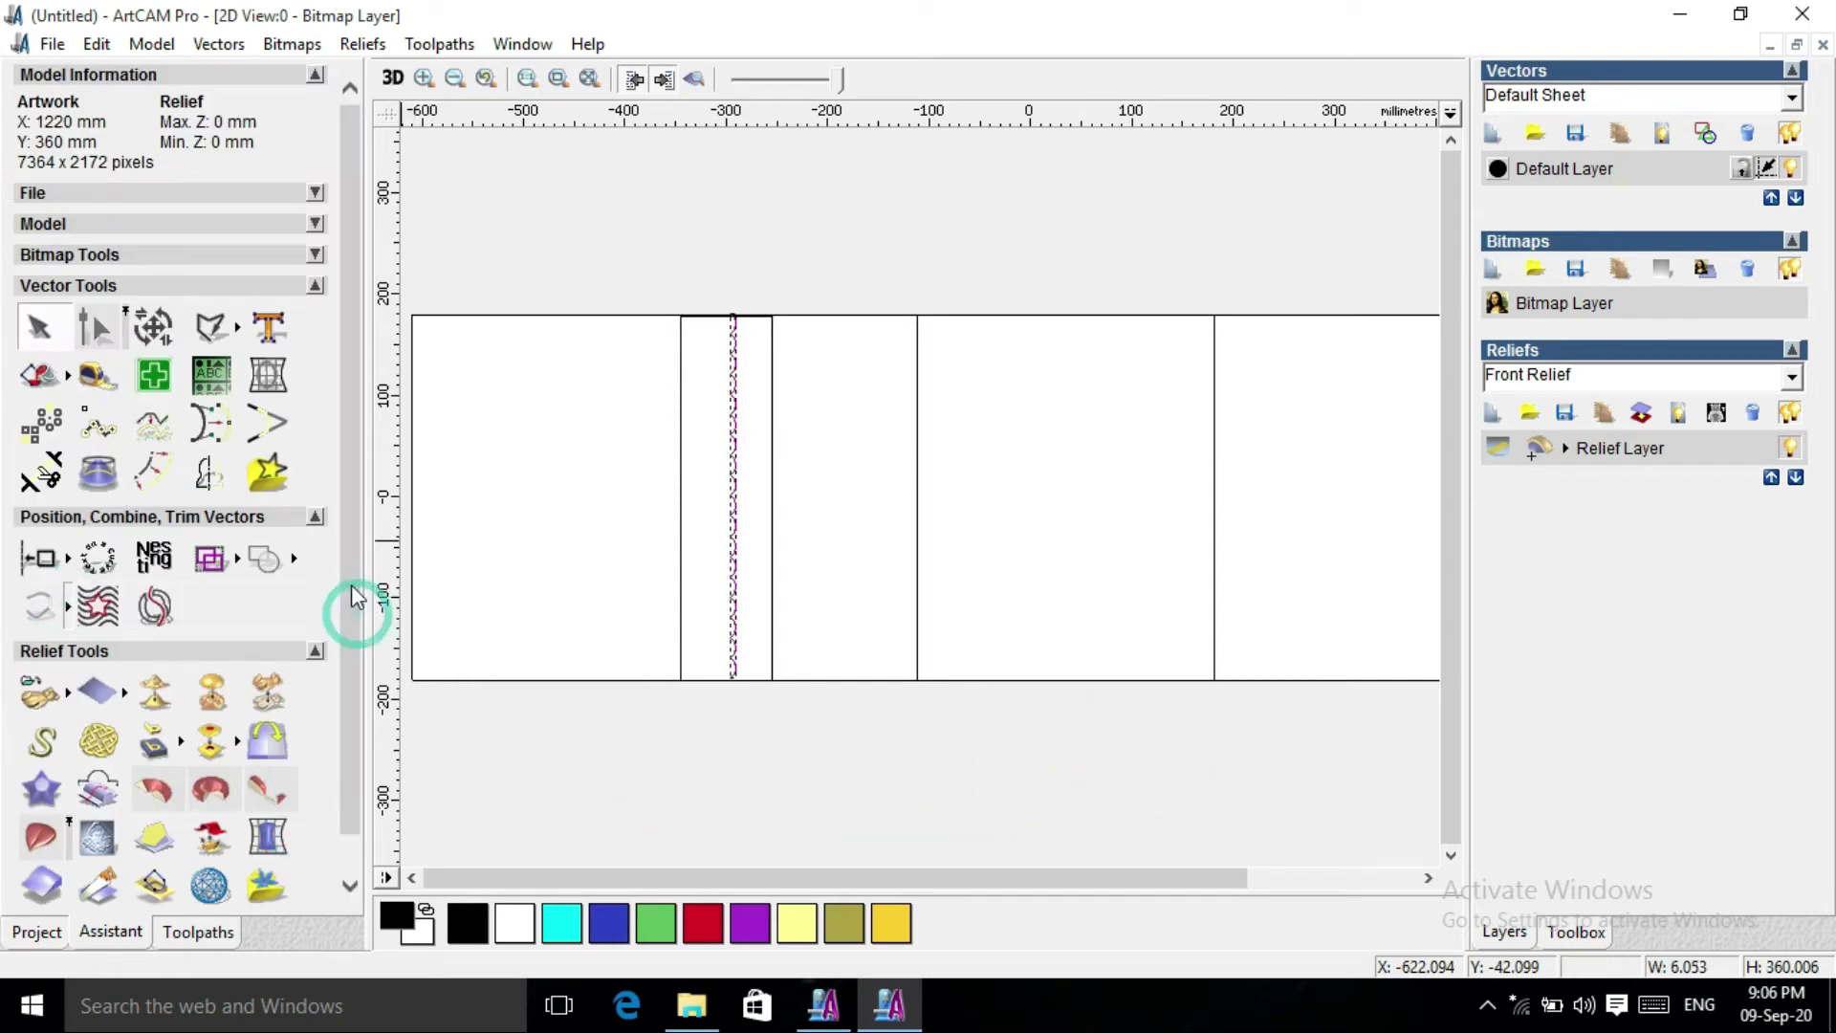
click(309, 409)
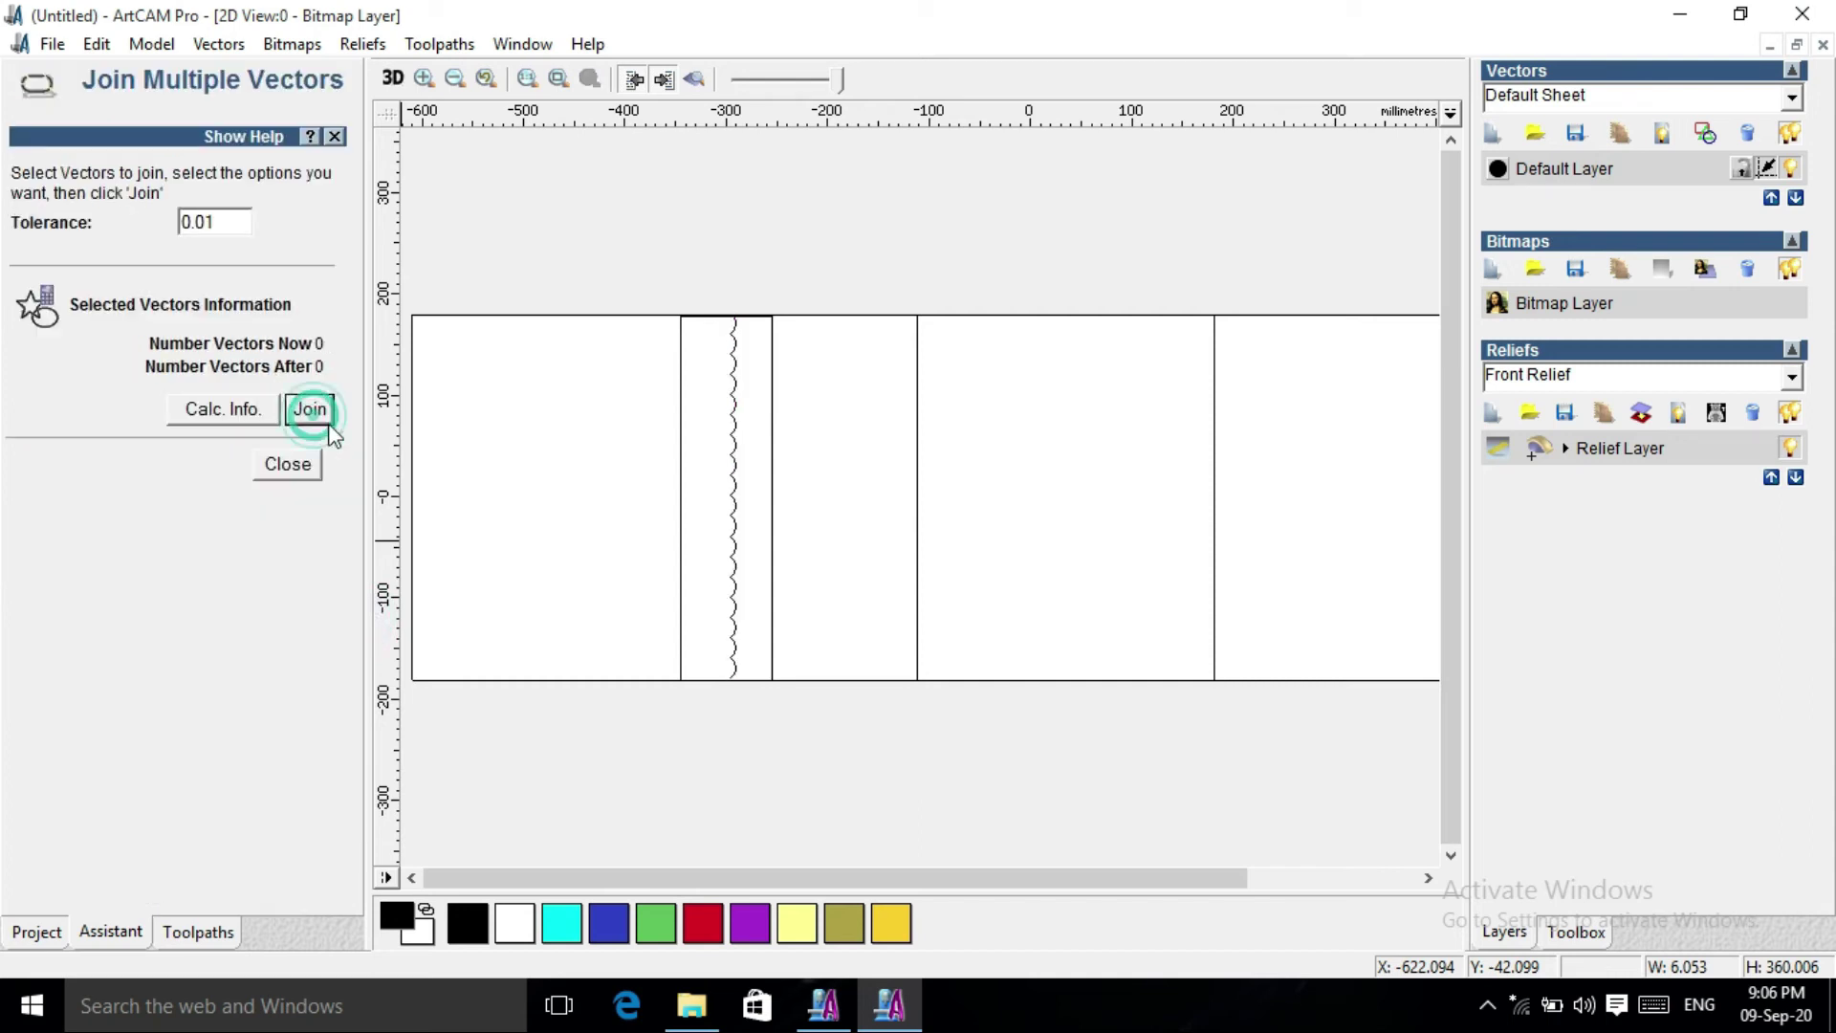
Set up a Two Rail Sweep with the upper horizontal line as top drive rail and the lower one as bottom rail.
click(816, 751)
drag(628, 297, 828, 414)
click(292, 465)
click(55, 843)
click(262, 212)
click(703, 680)
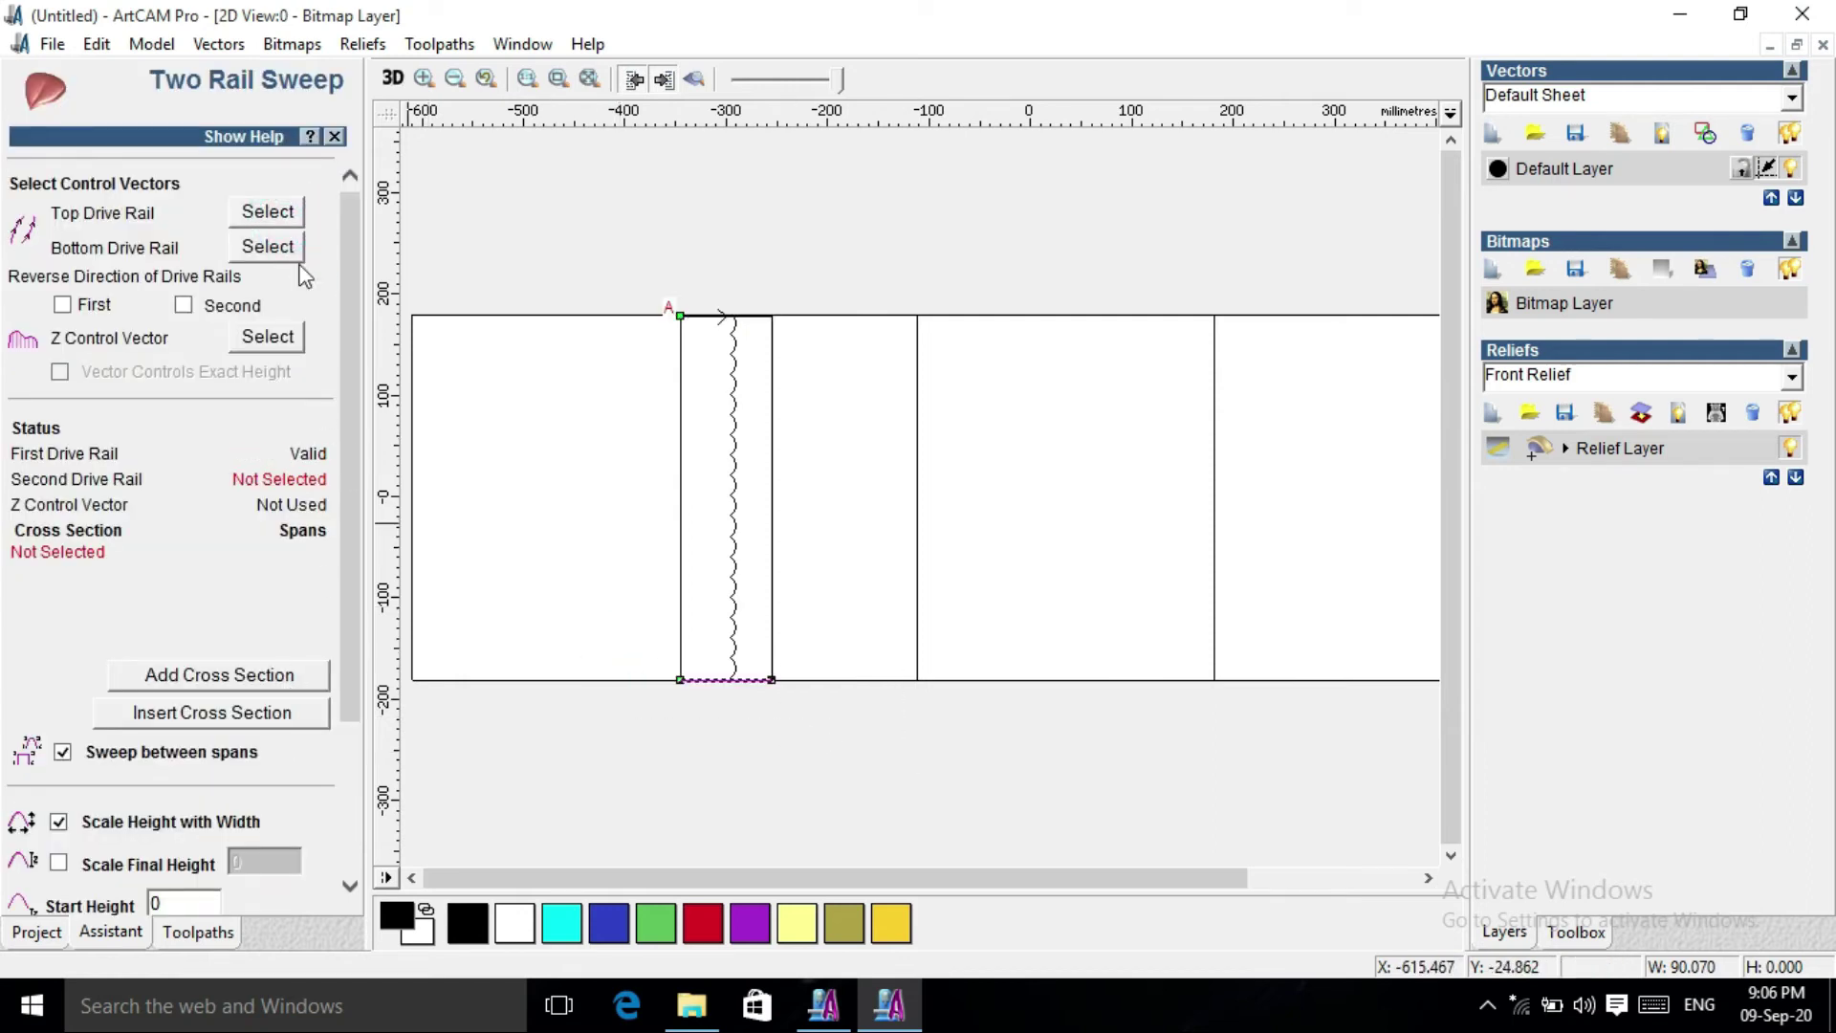
click(267, 247)
Add the scalloped vector as the sweep's cross section and calculate the relief in Add mode.
click(731, 484)
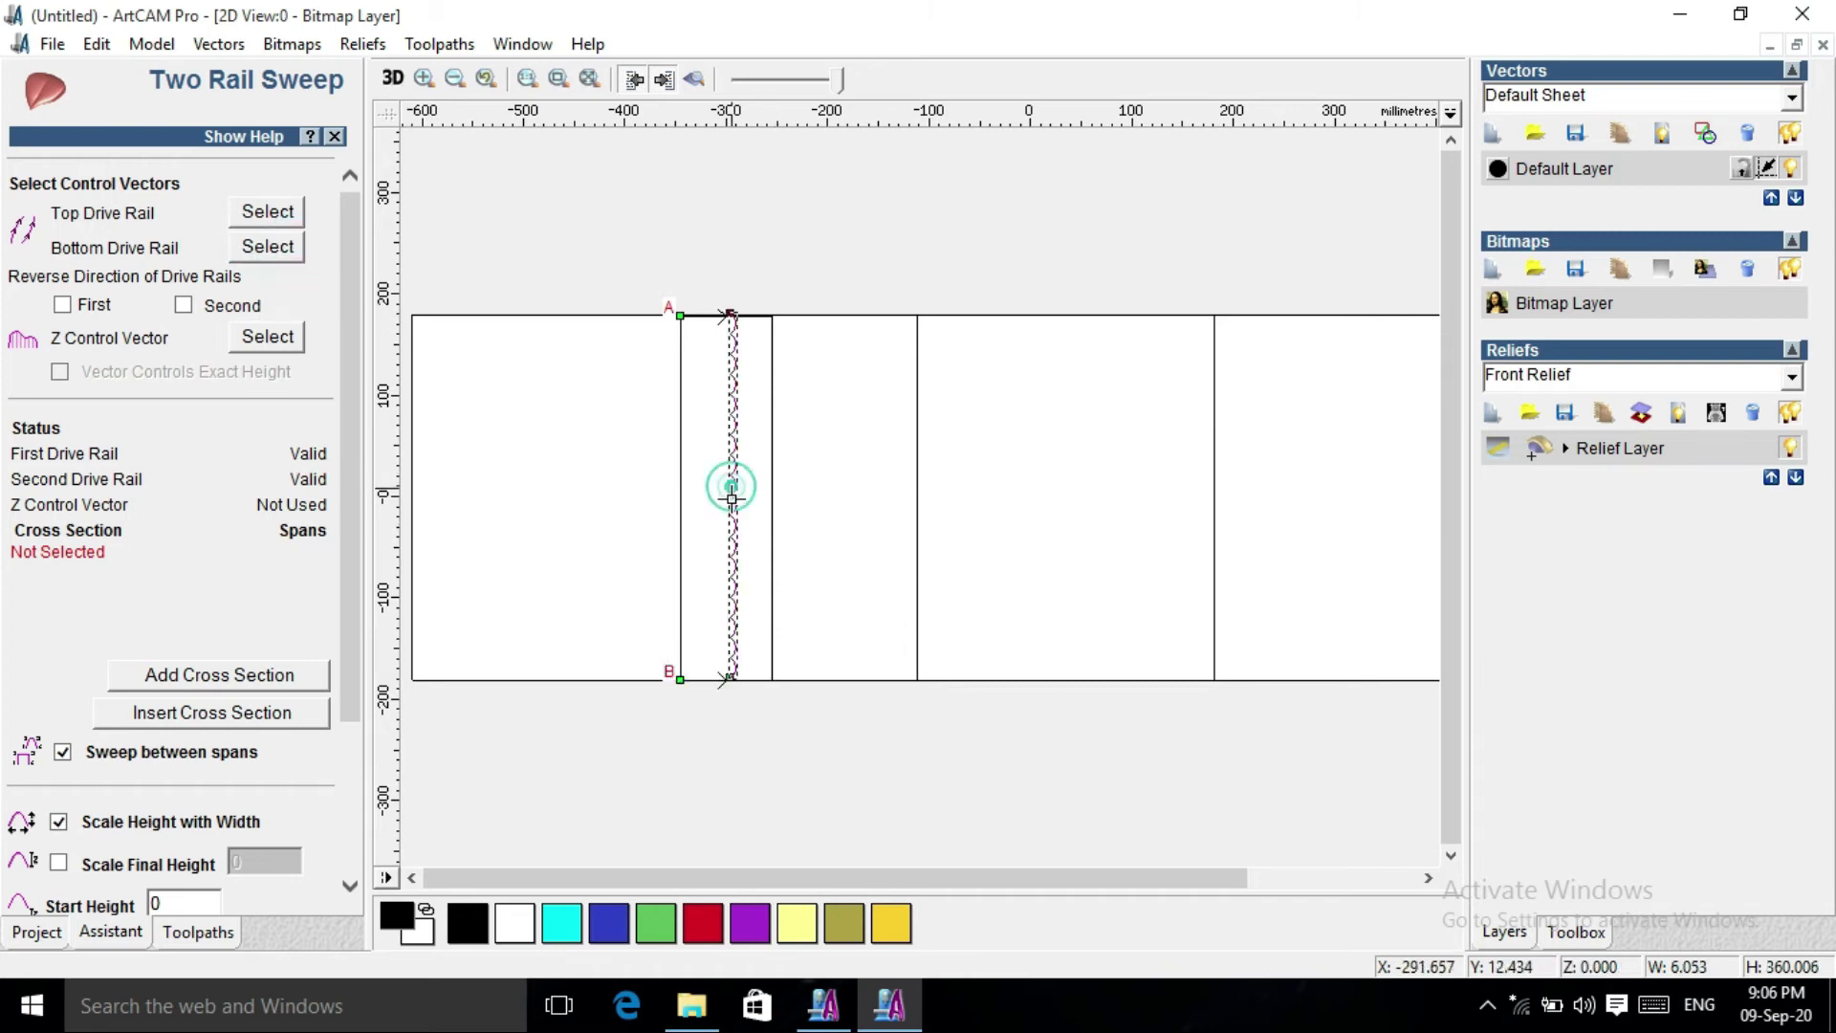
click(255, 672)
scroll(275, 814, down, 4)
click(201, 899)
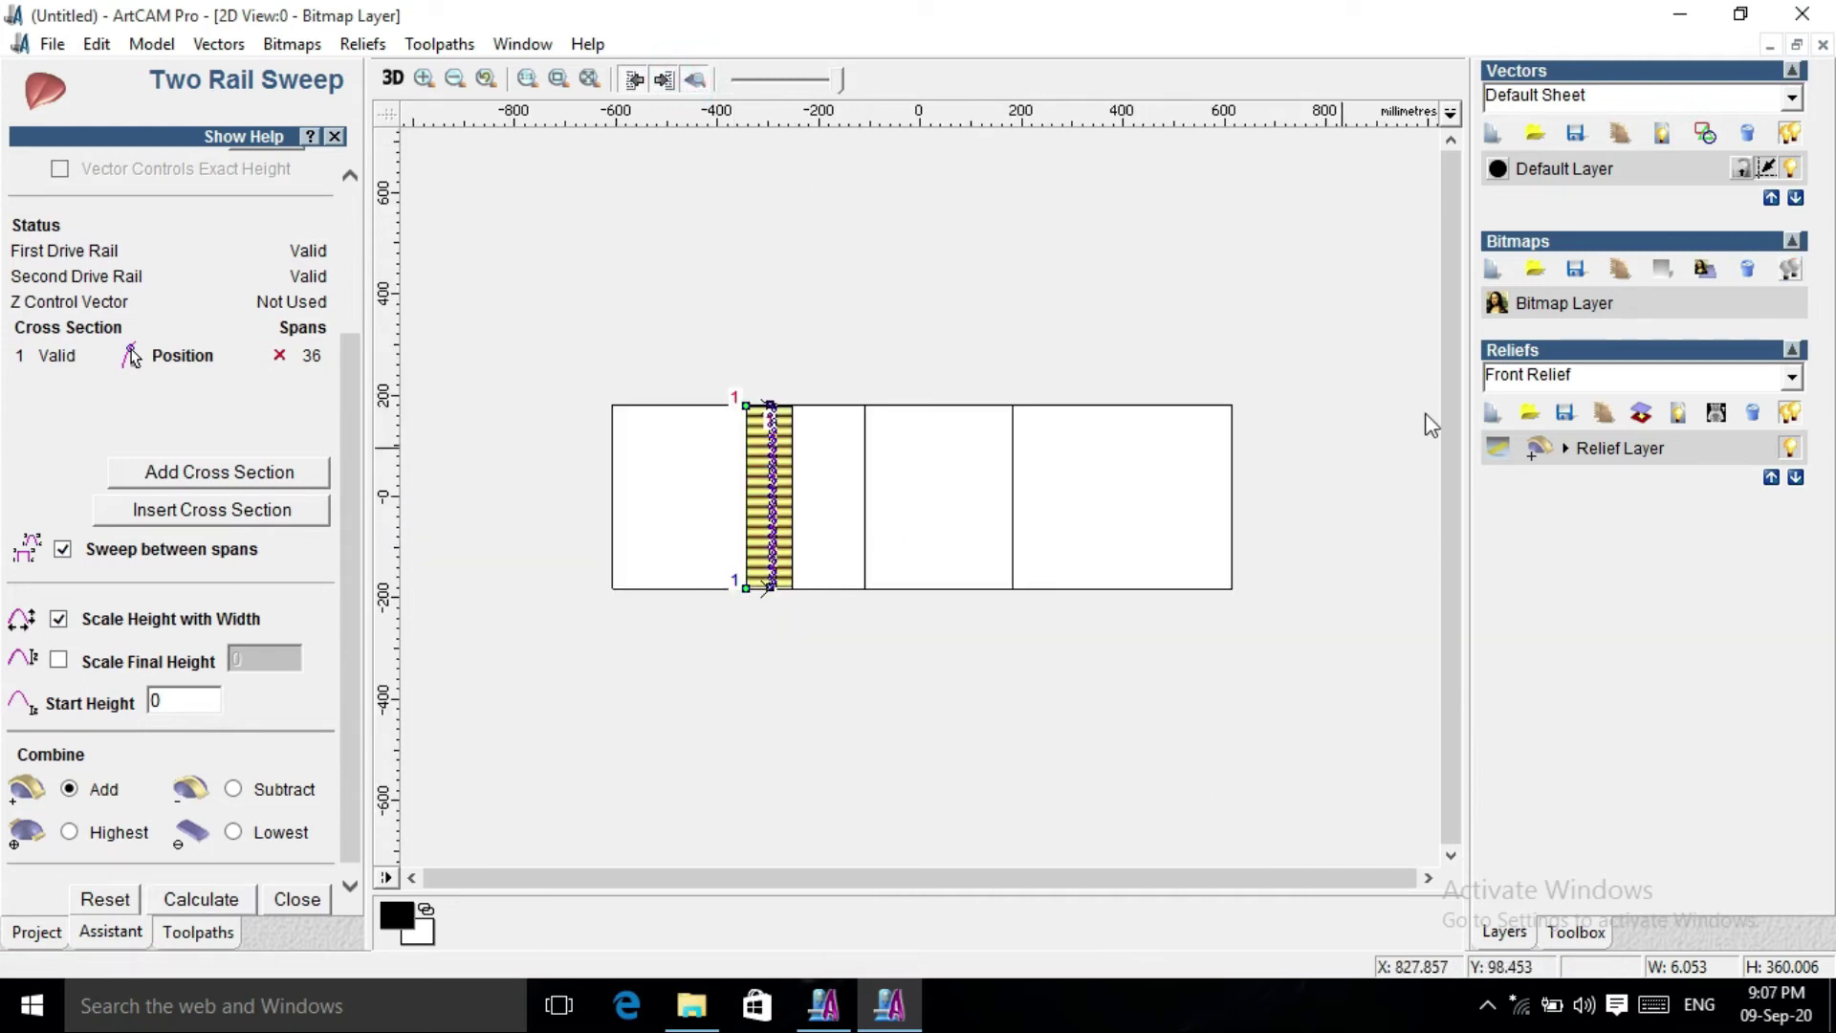
Save the scalloped band's relief layer as 01.rlf in the Master leg folder.
click(1565, 414)
key(ctrl+shift+n)
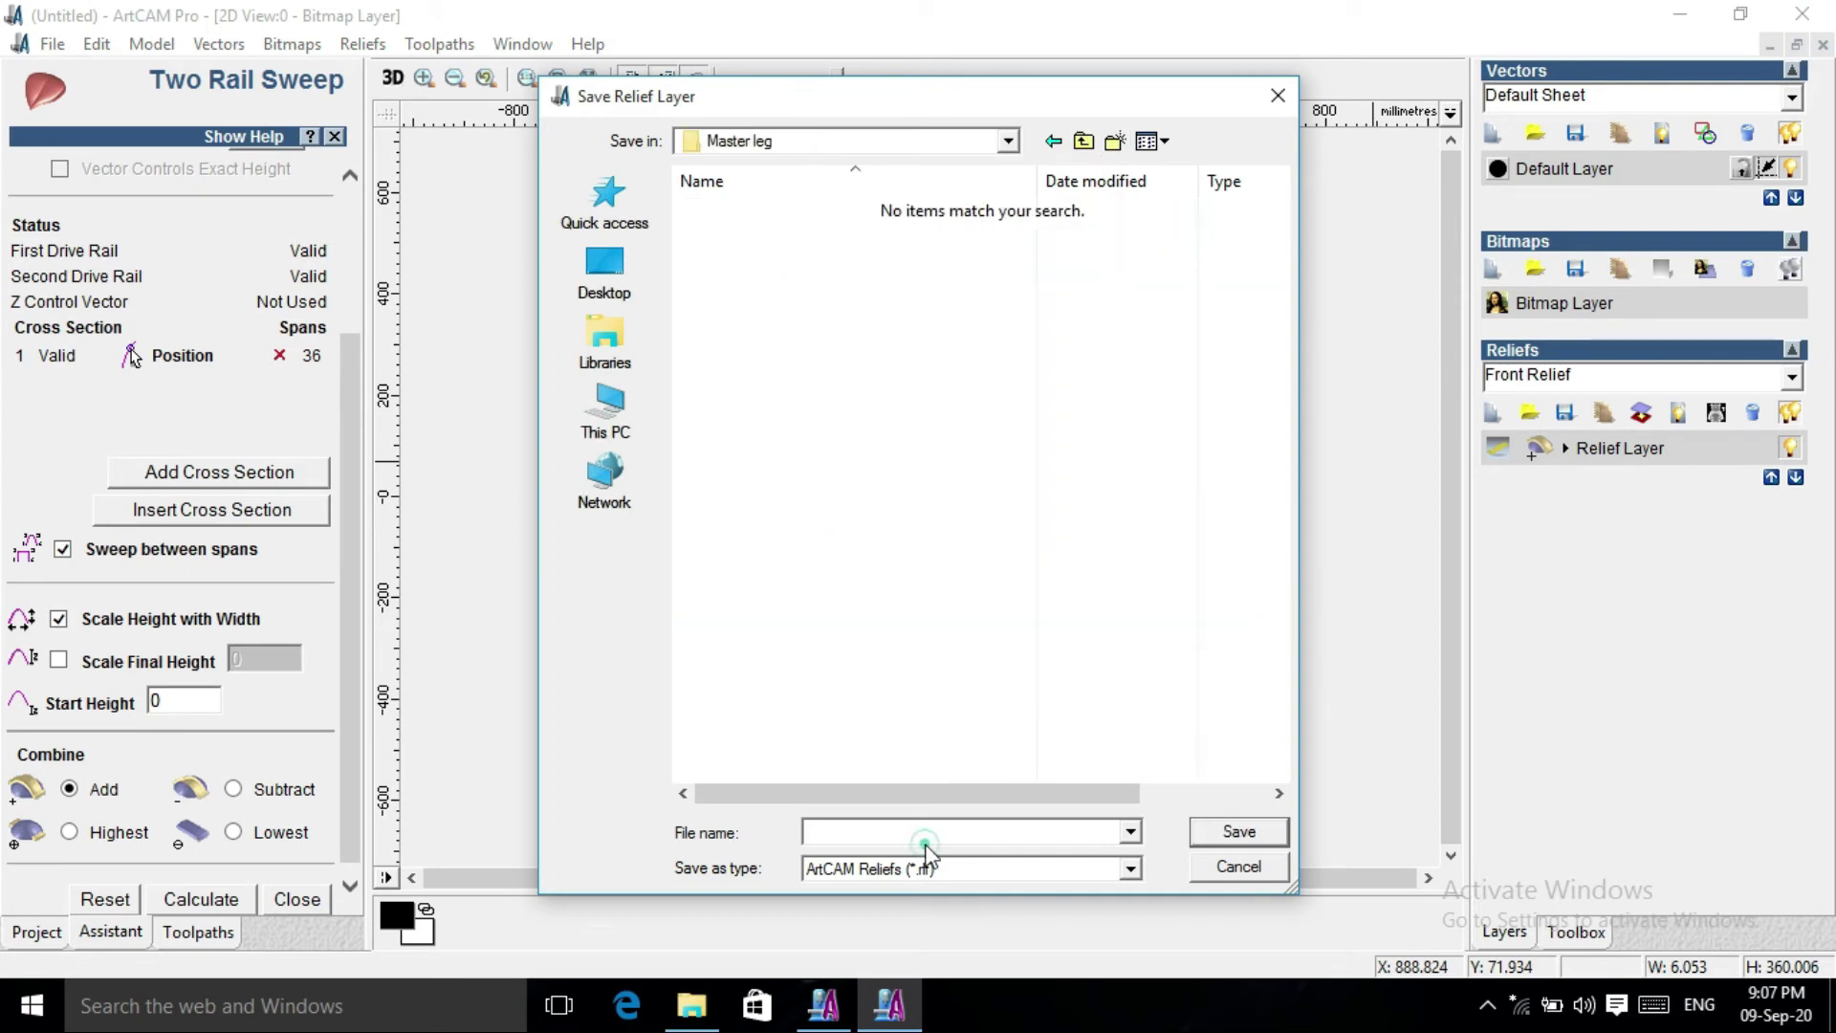
click(1239, 832)
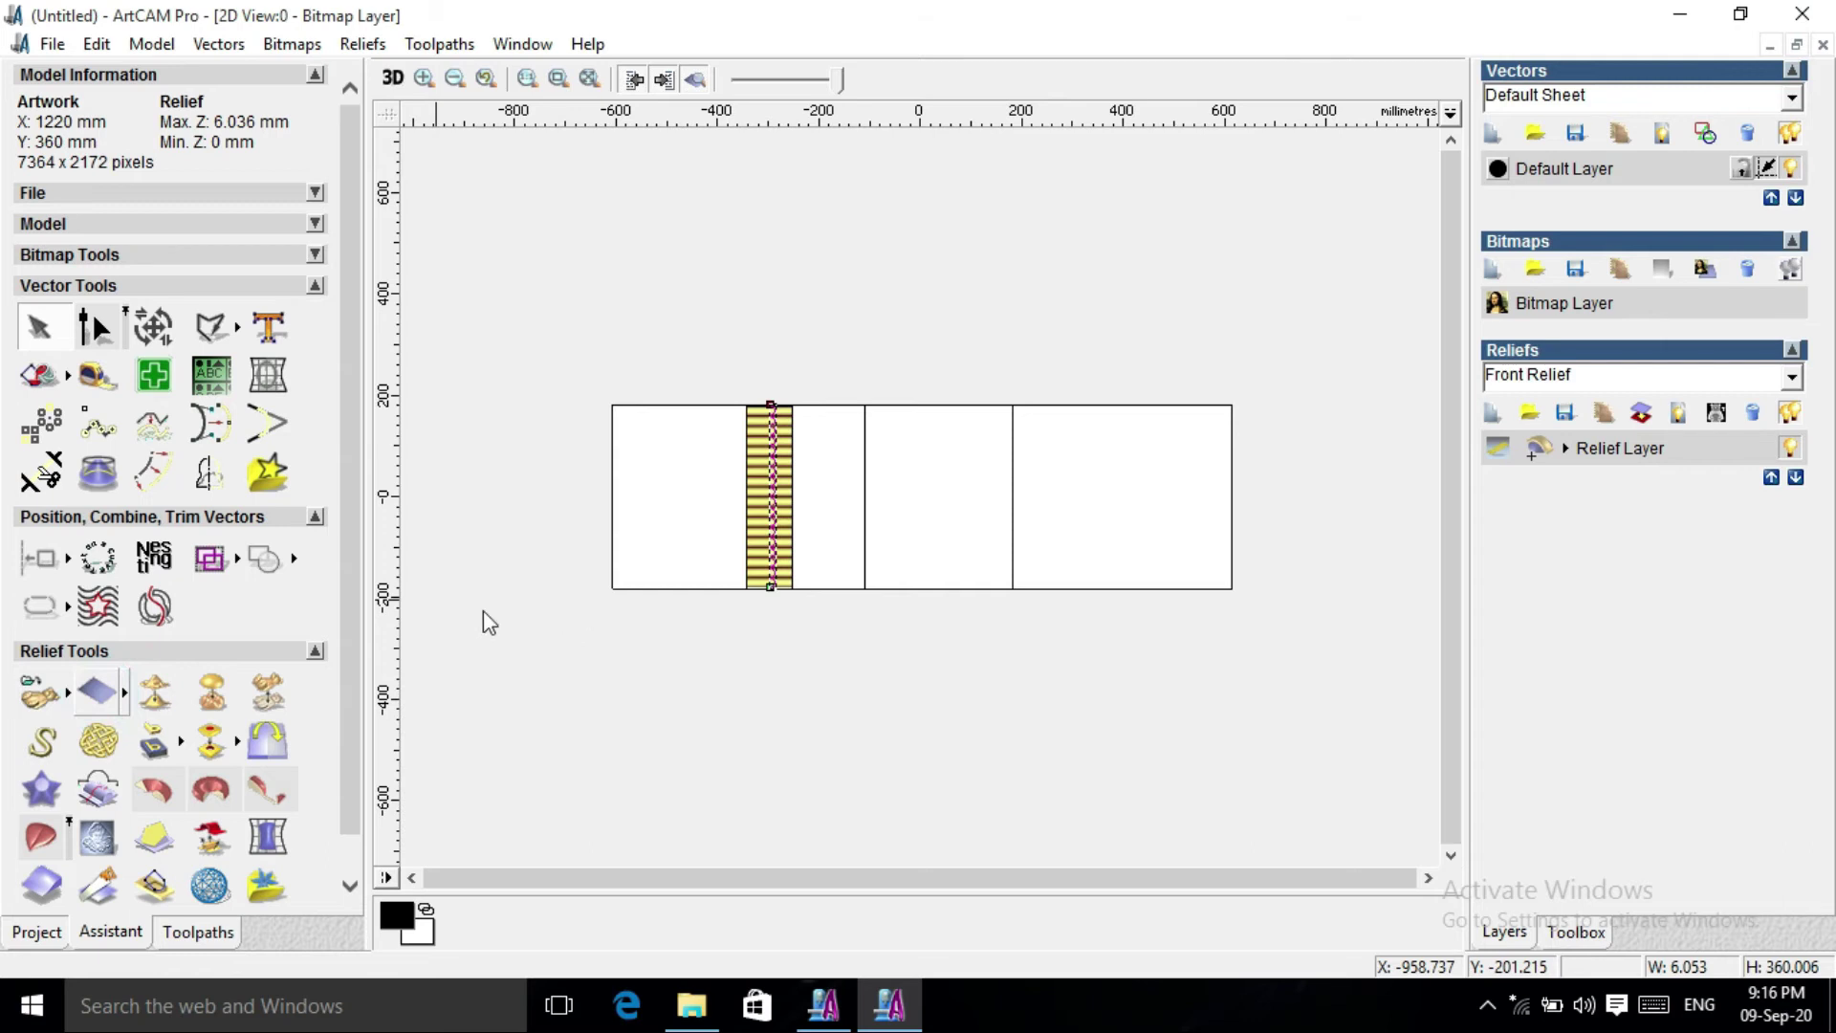
Draw a diagonal polyline from the second vertical line's upper end to the third line's lower end, and copy it to the fourth line.
scroll(1015, 571, up, 2)
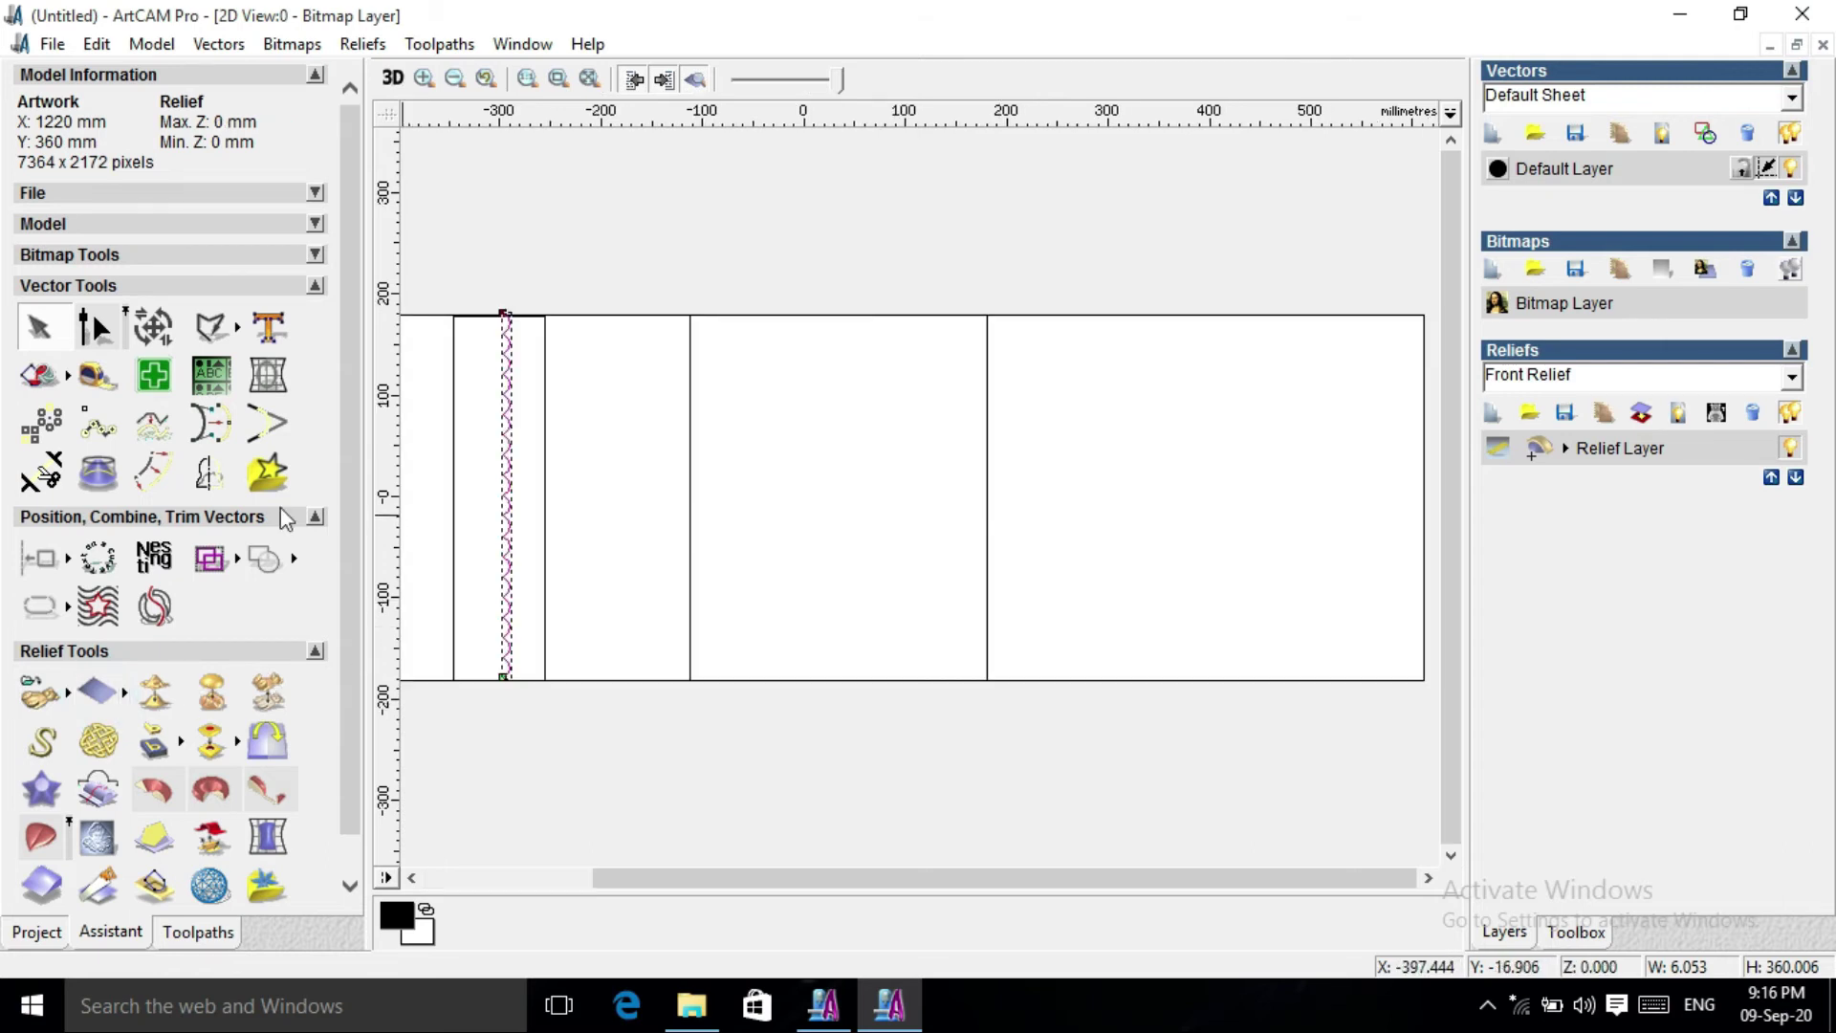
click(216, 335)
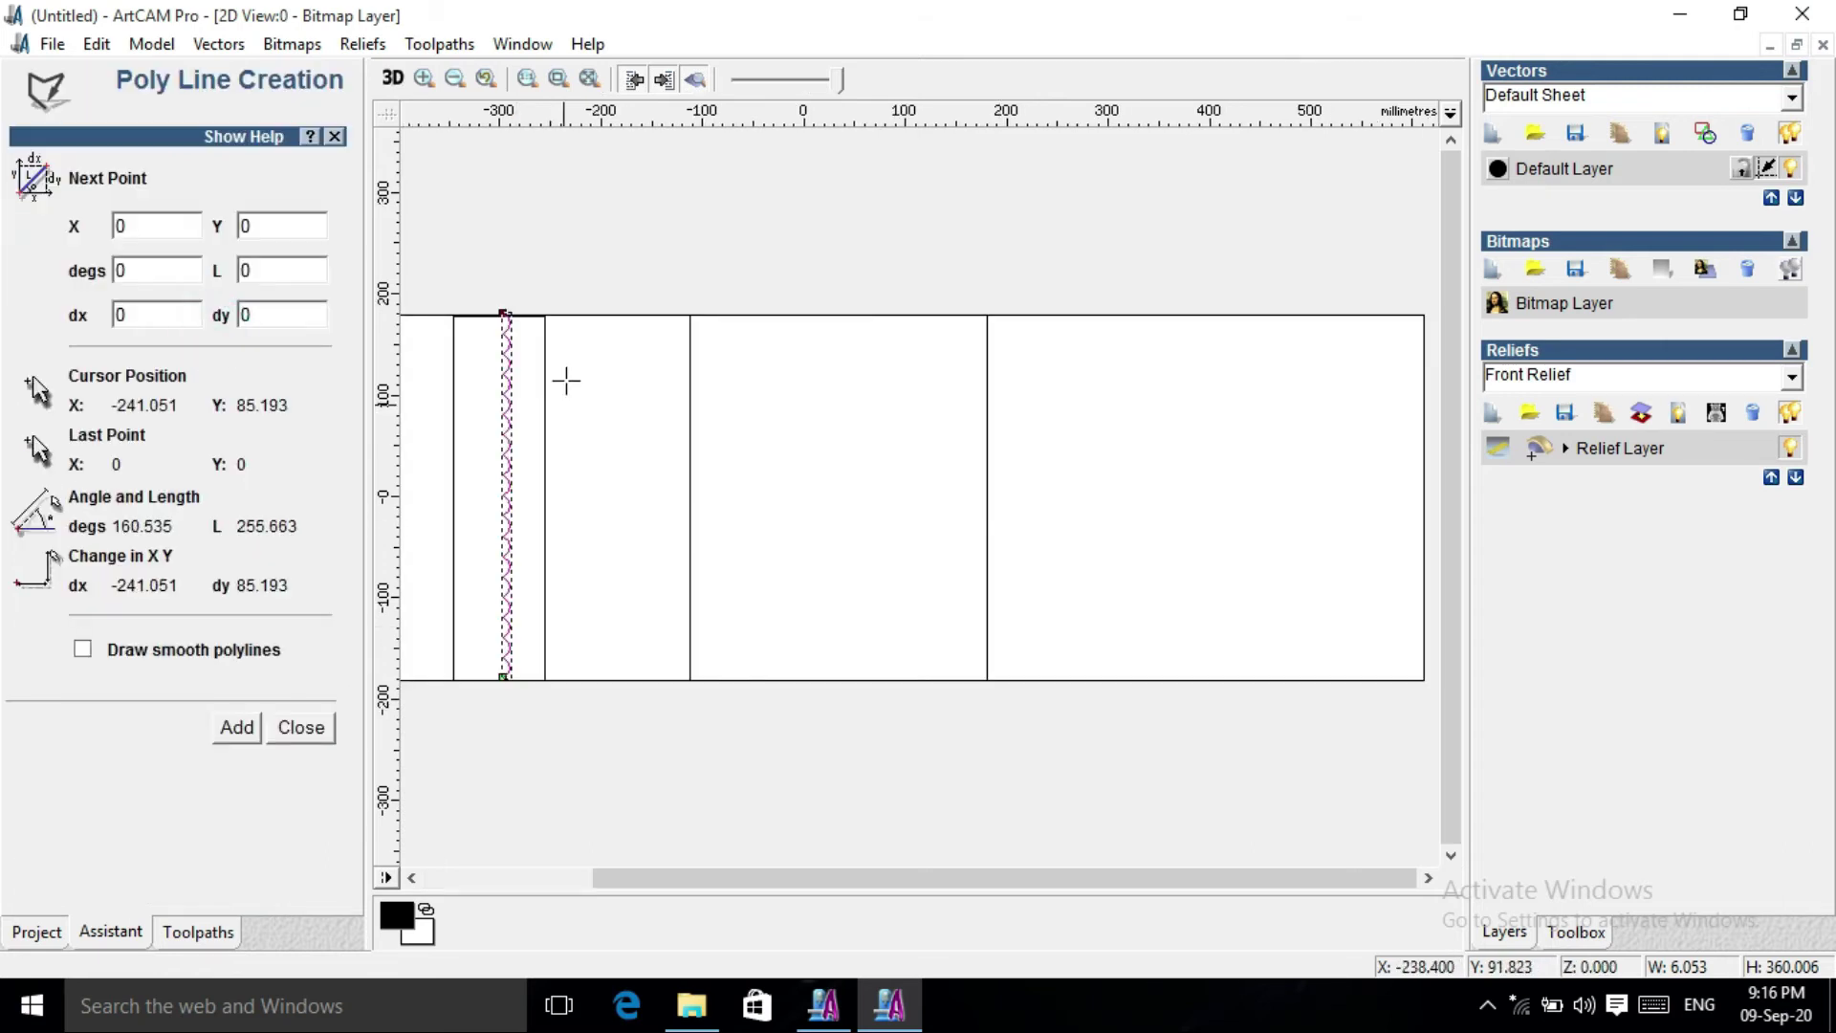
click(543, 315)
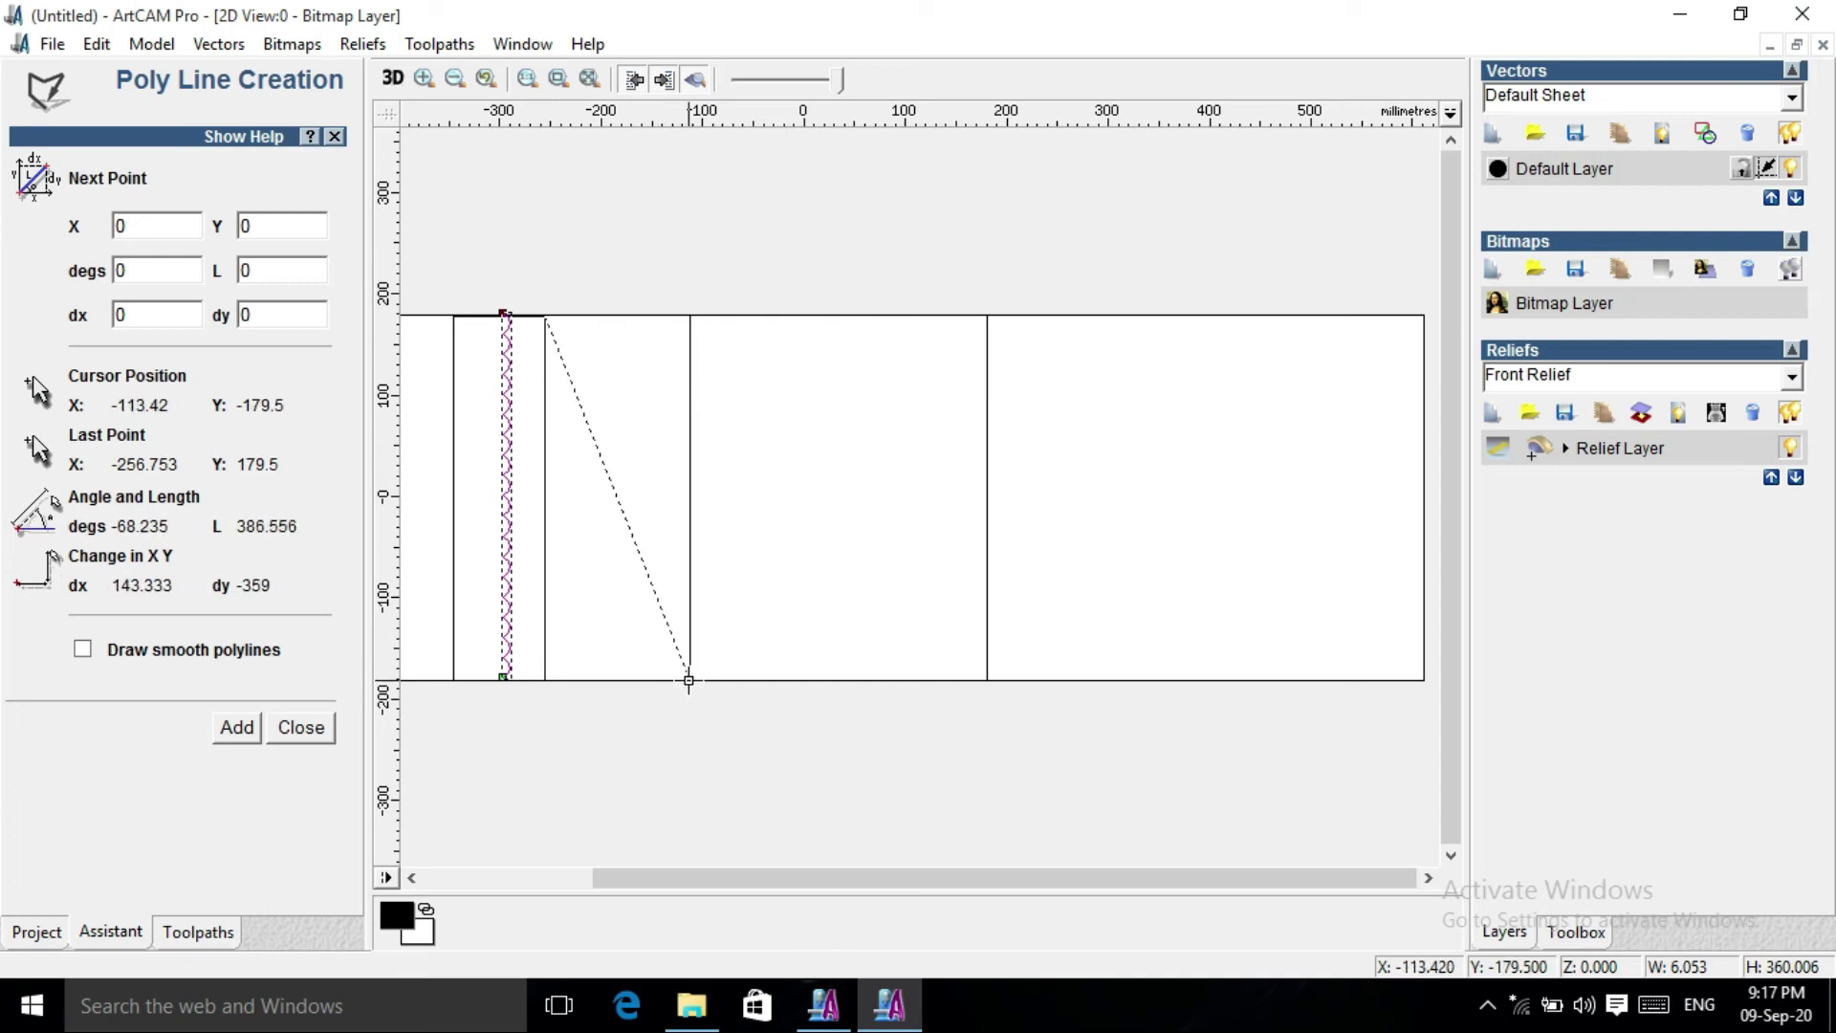
click(689, 680)
key(Escape)
ctrl+drag(681, 662, 1108, 610)
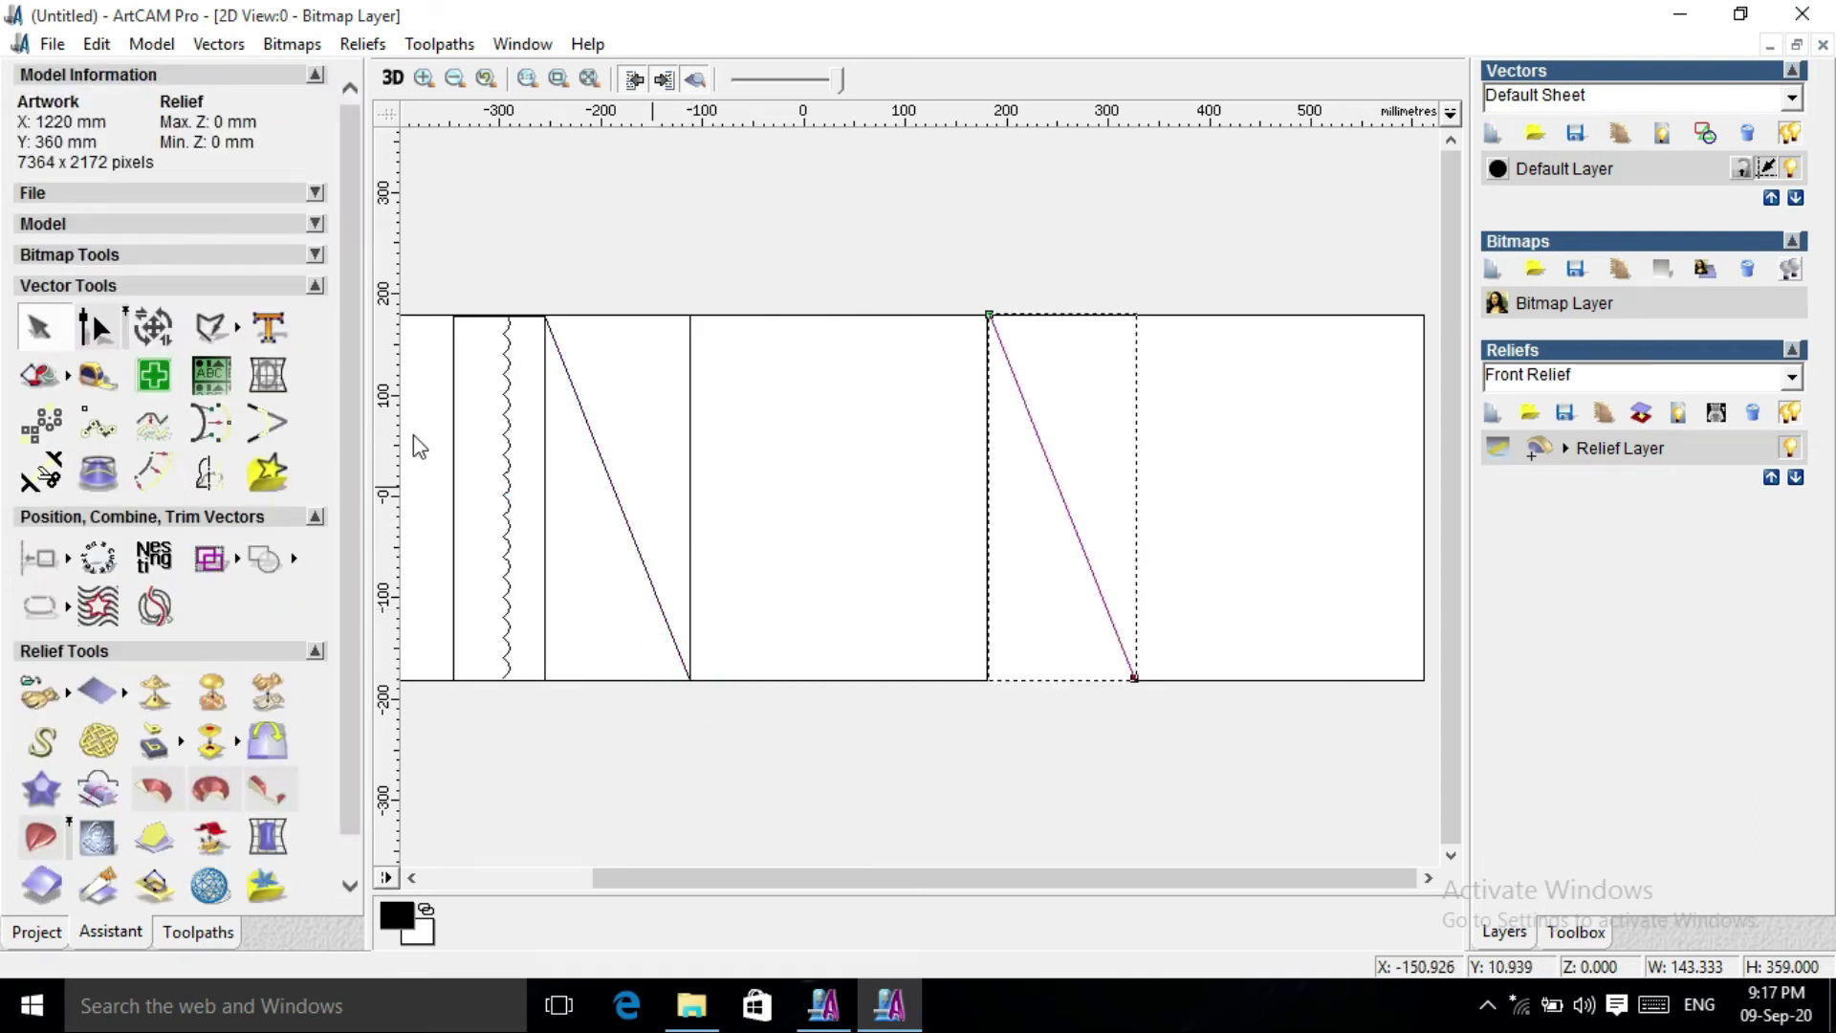
Draw a horizontal line about 57 mm long on the model's upper edge, starting at the first diagonal's upper end.
click(226, 327)
click(773, 316)
click(830, 315)
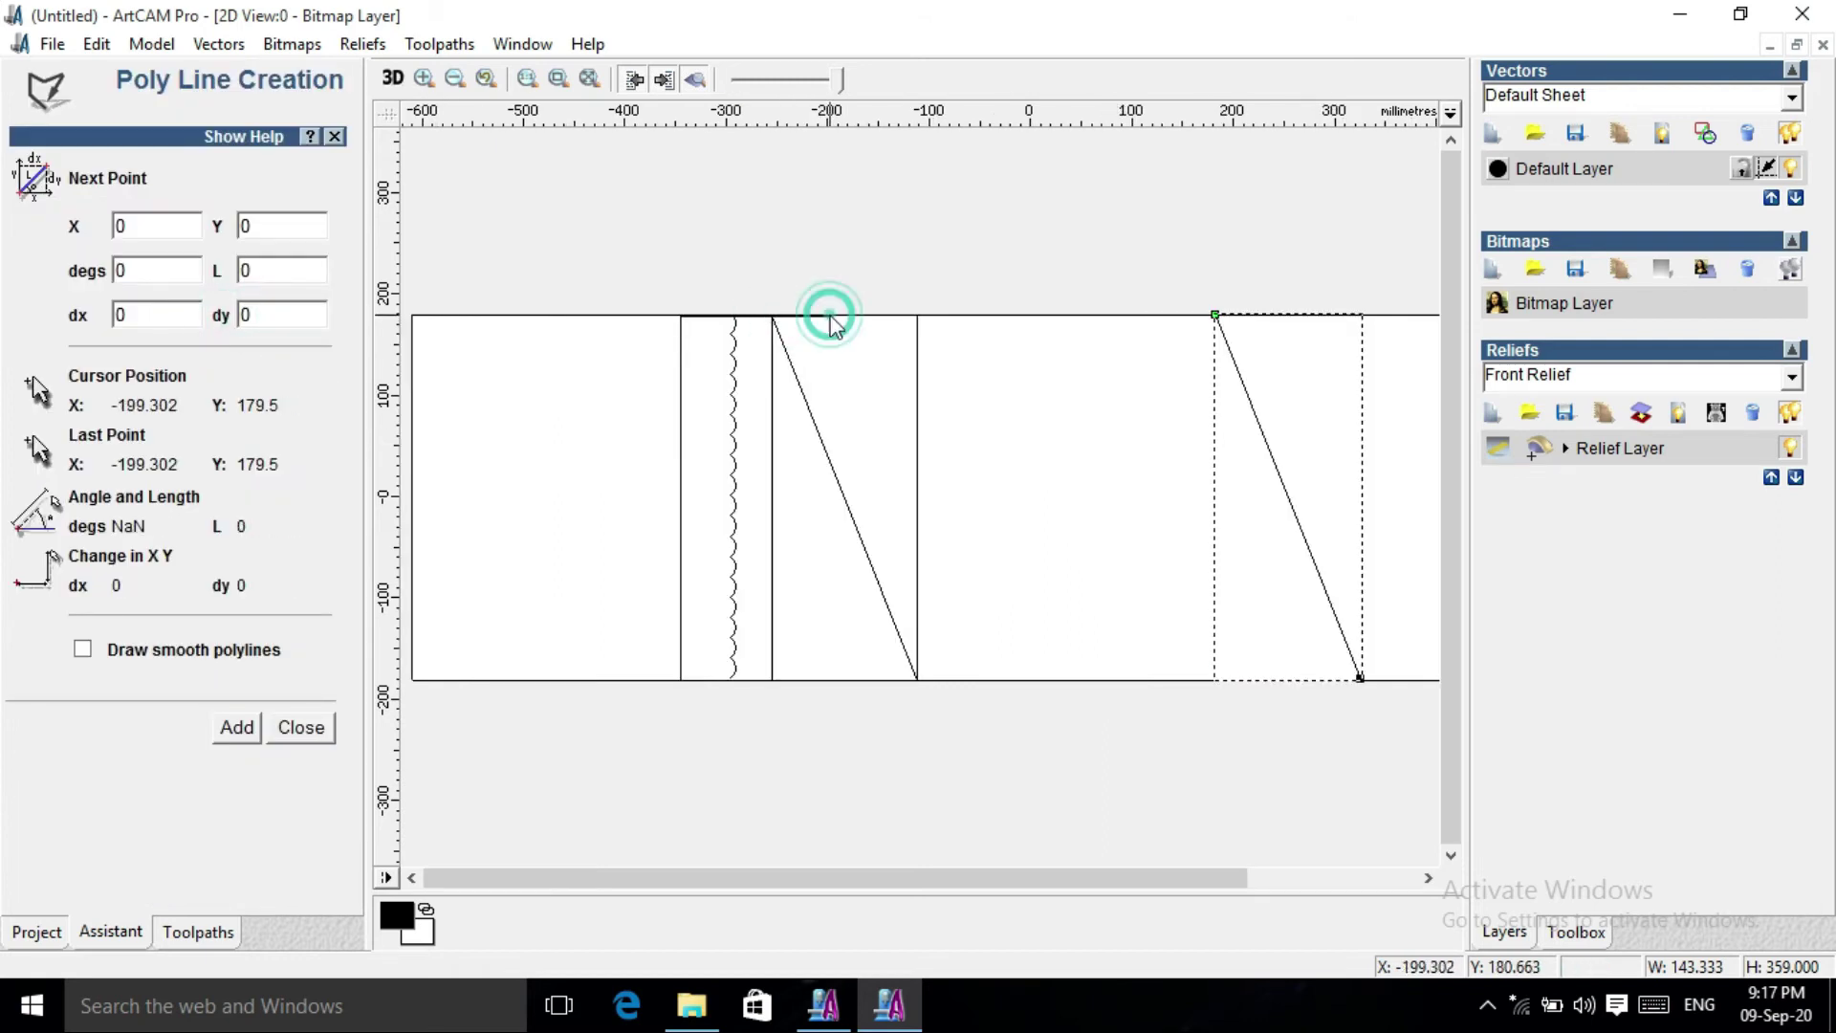
key(Escape)
Convert the short line's span to an arc and reshape it to about 49.5 mm wide and 15.4 mm high.
click(117, 335)
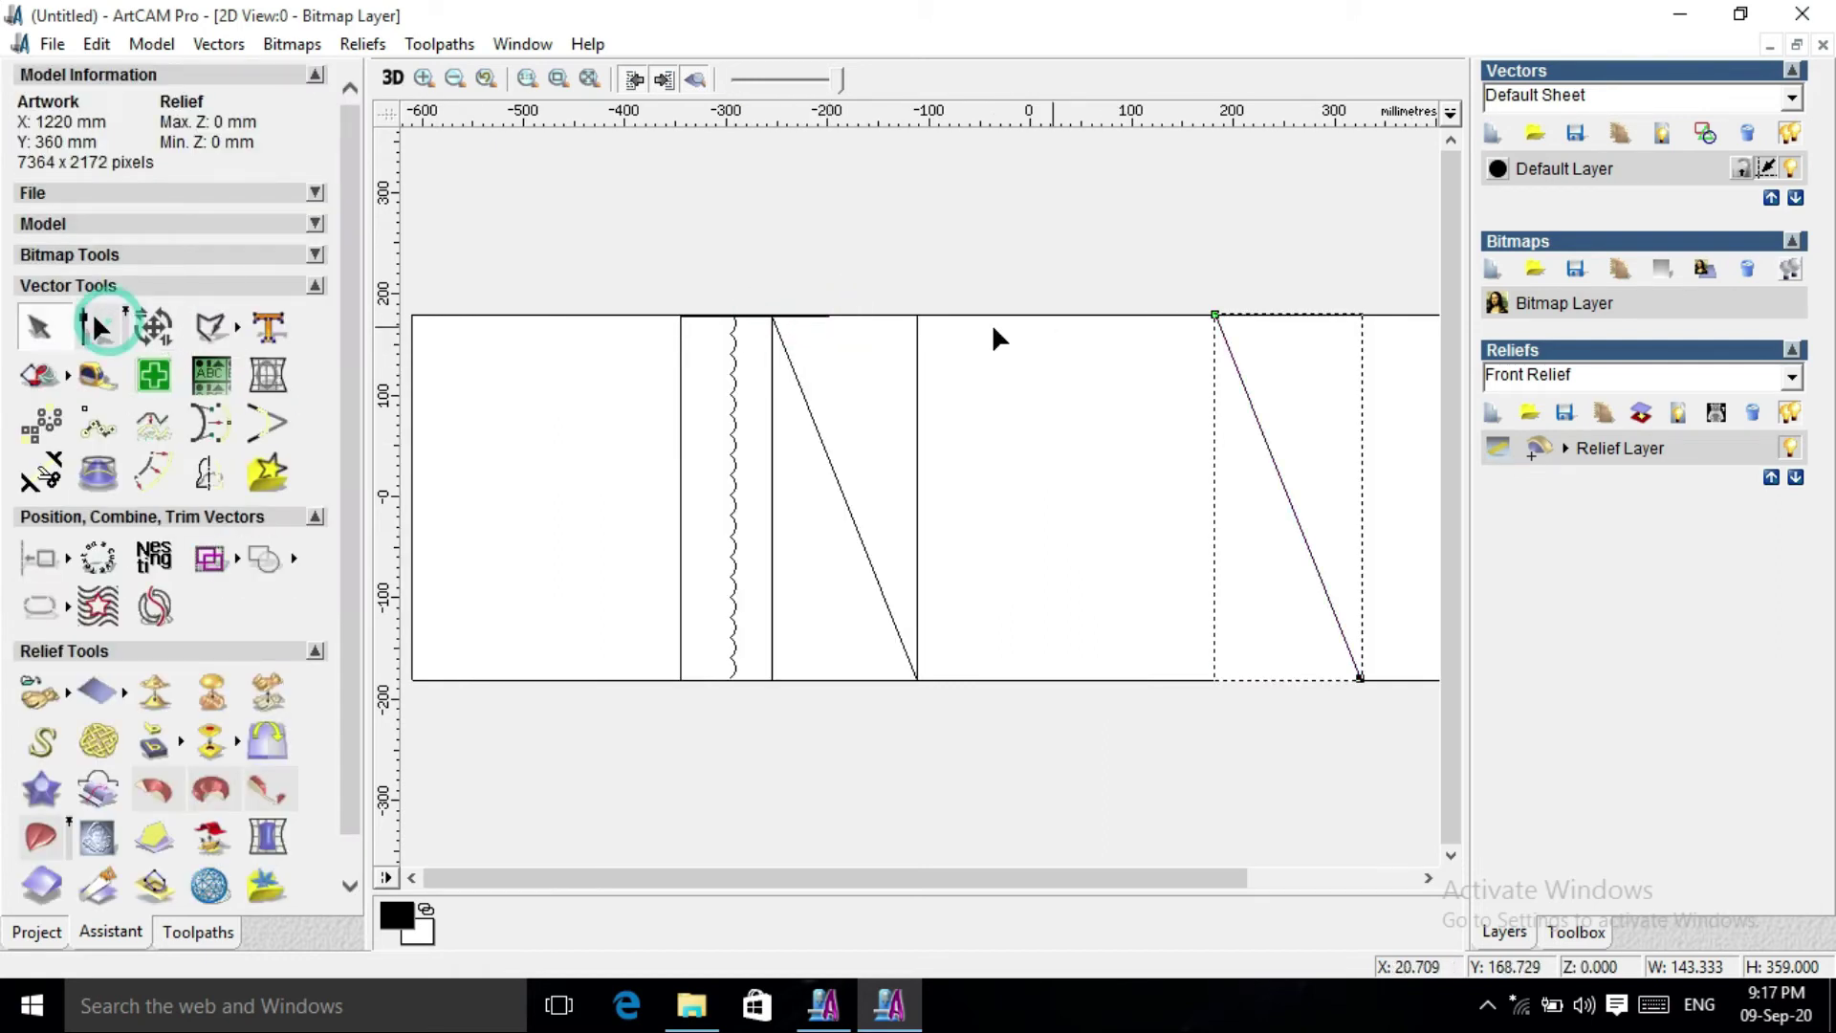
click(803, 317)
right_click(801, 315)
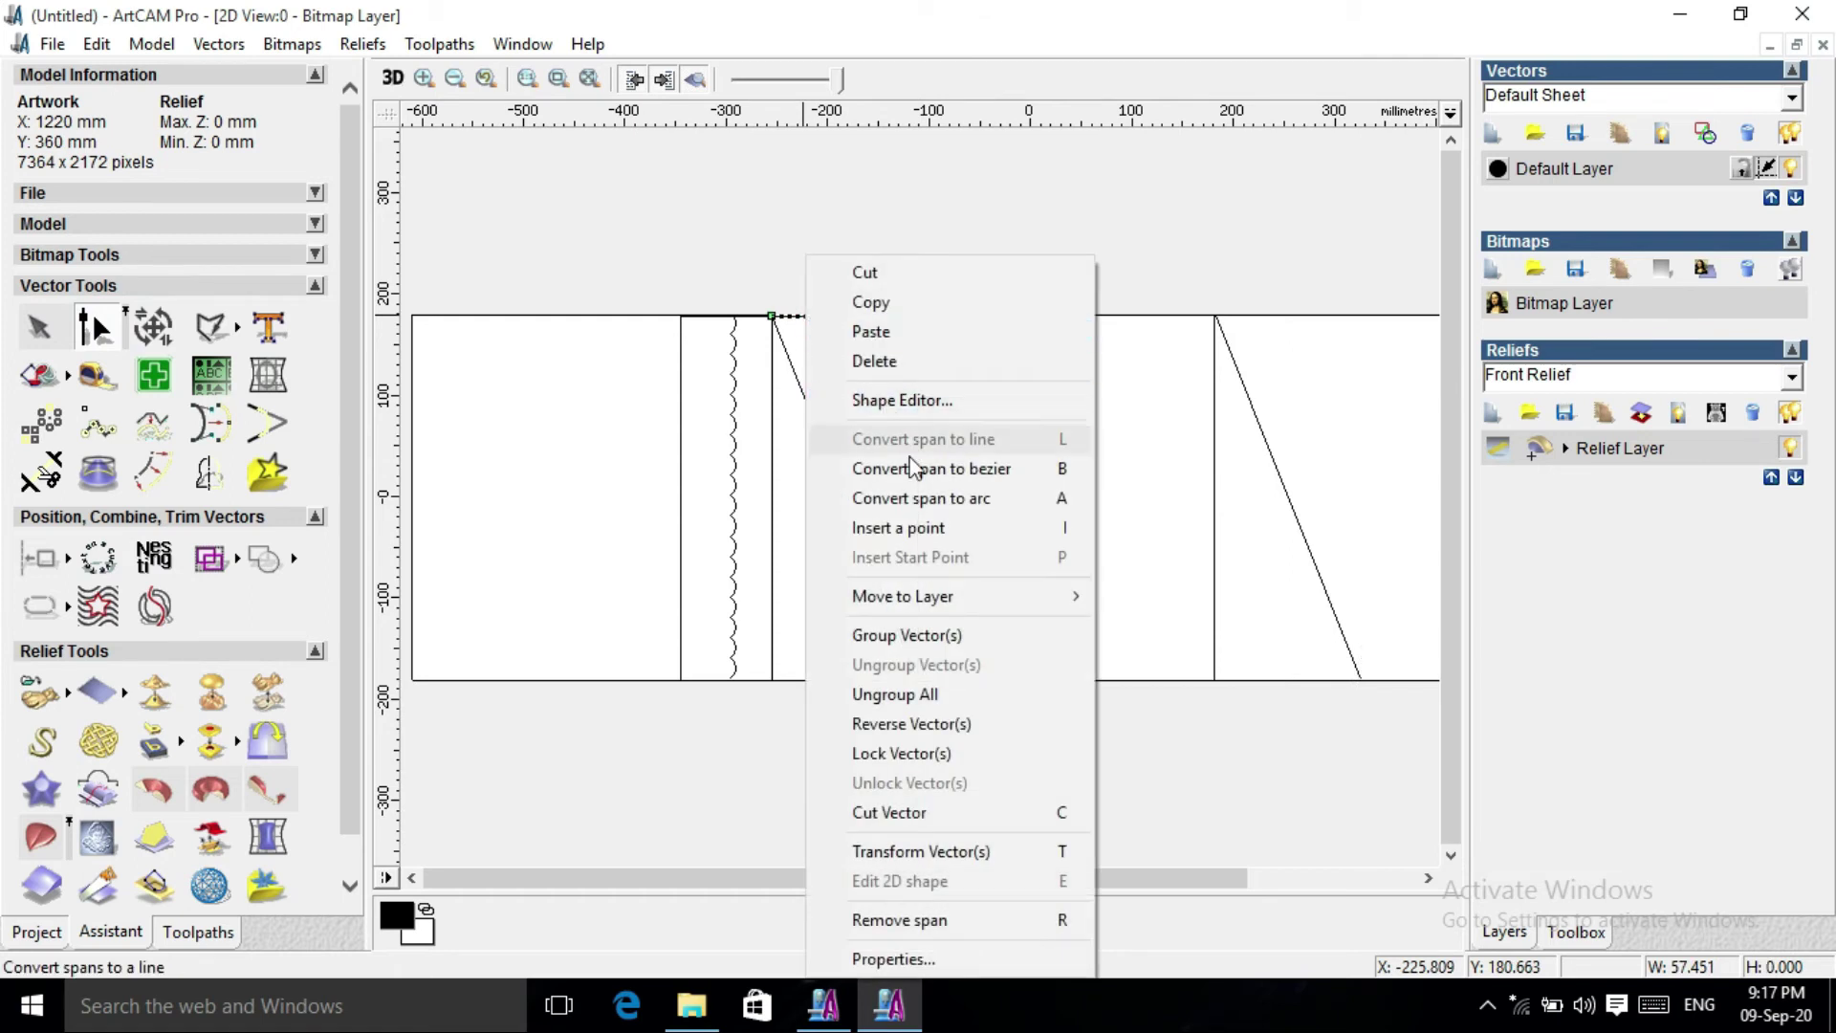
click(929, 495)
scroll(830, 352, up, 2)
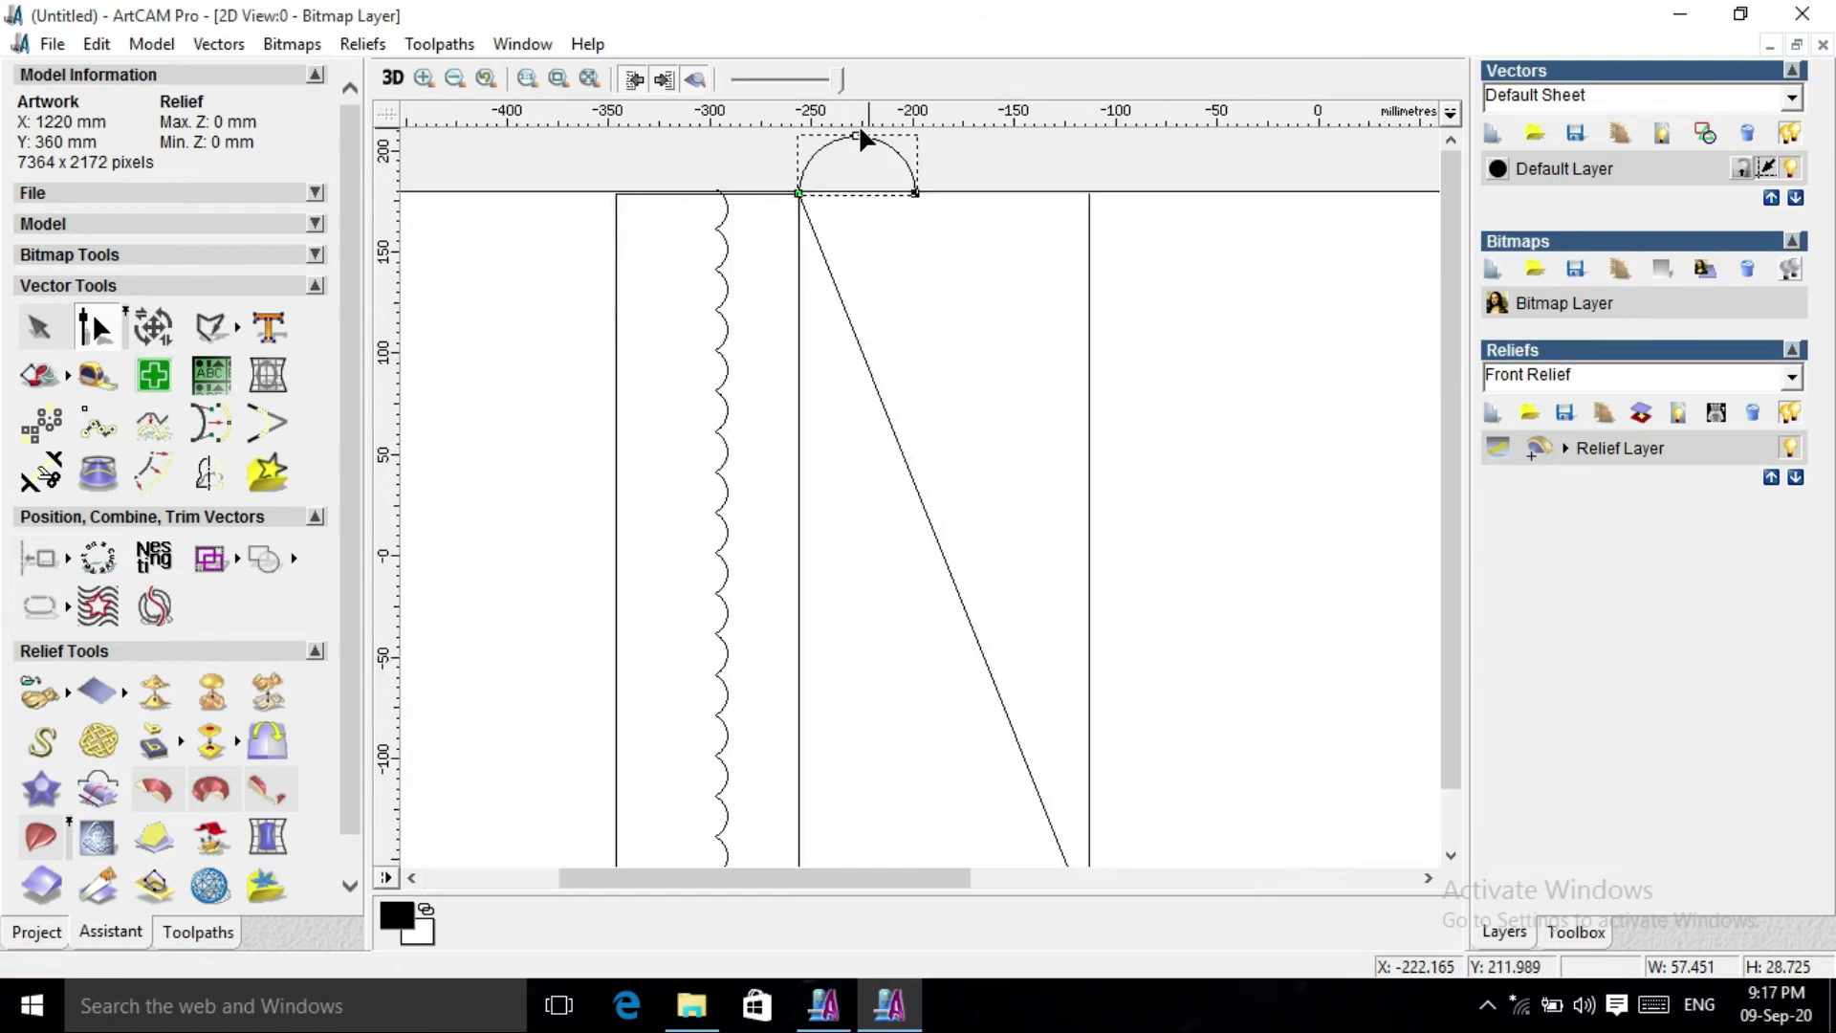
scroll(756, 296, down, 2)
drag(827, 326, 822, 322)
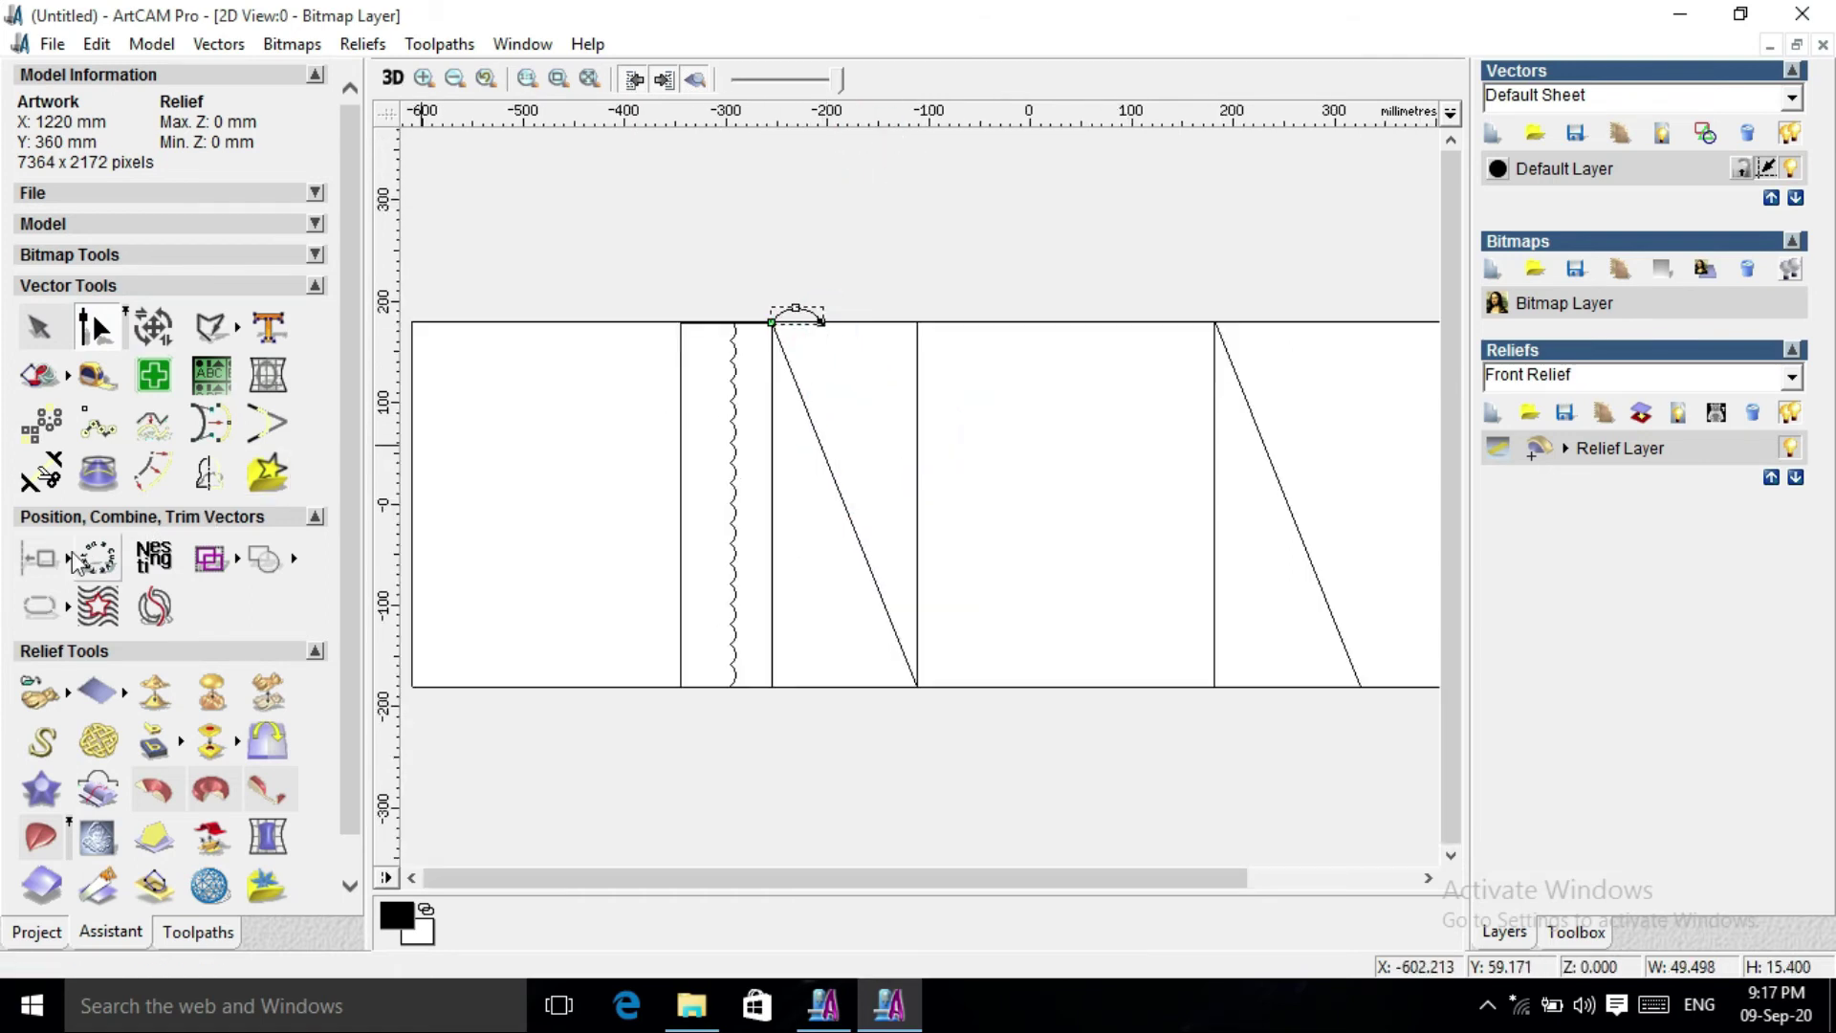
Block copy the arc into 10 columns and 1 row with zero X and Y gaps.
click(48, 422)
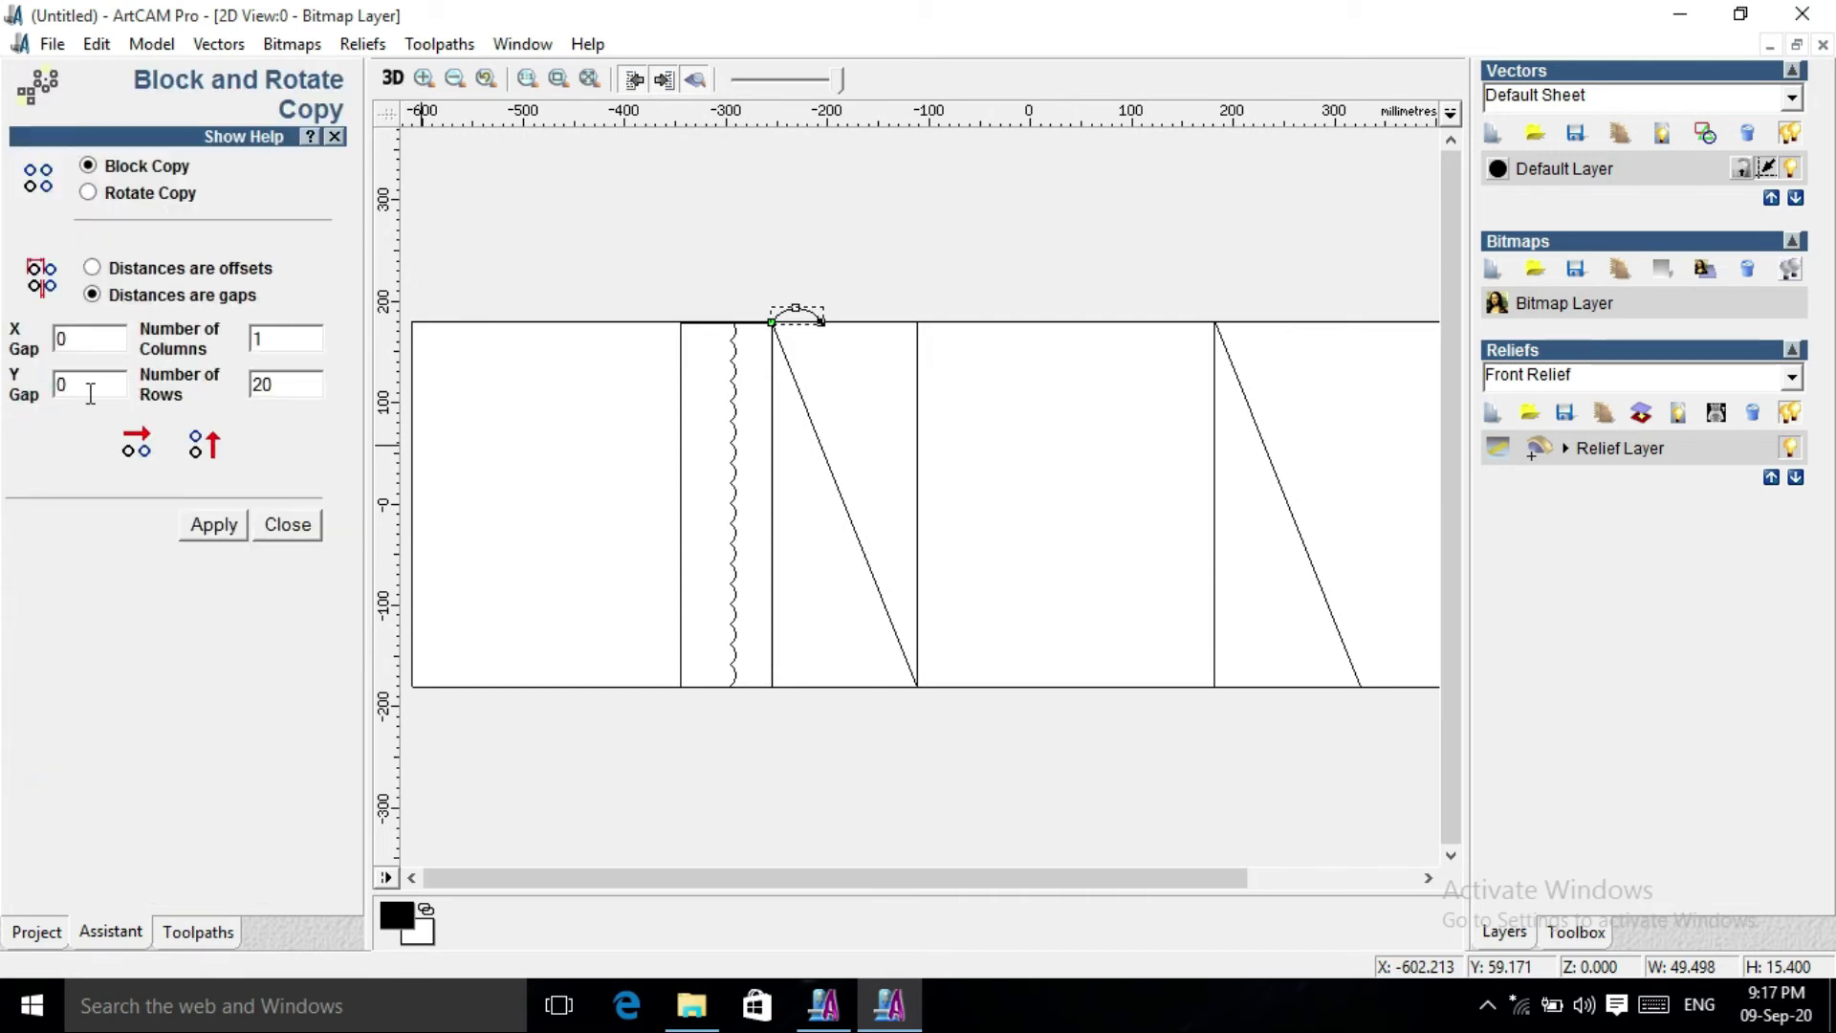
key(Tab)
text(1)
click(213, 524)
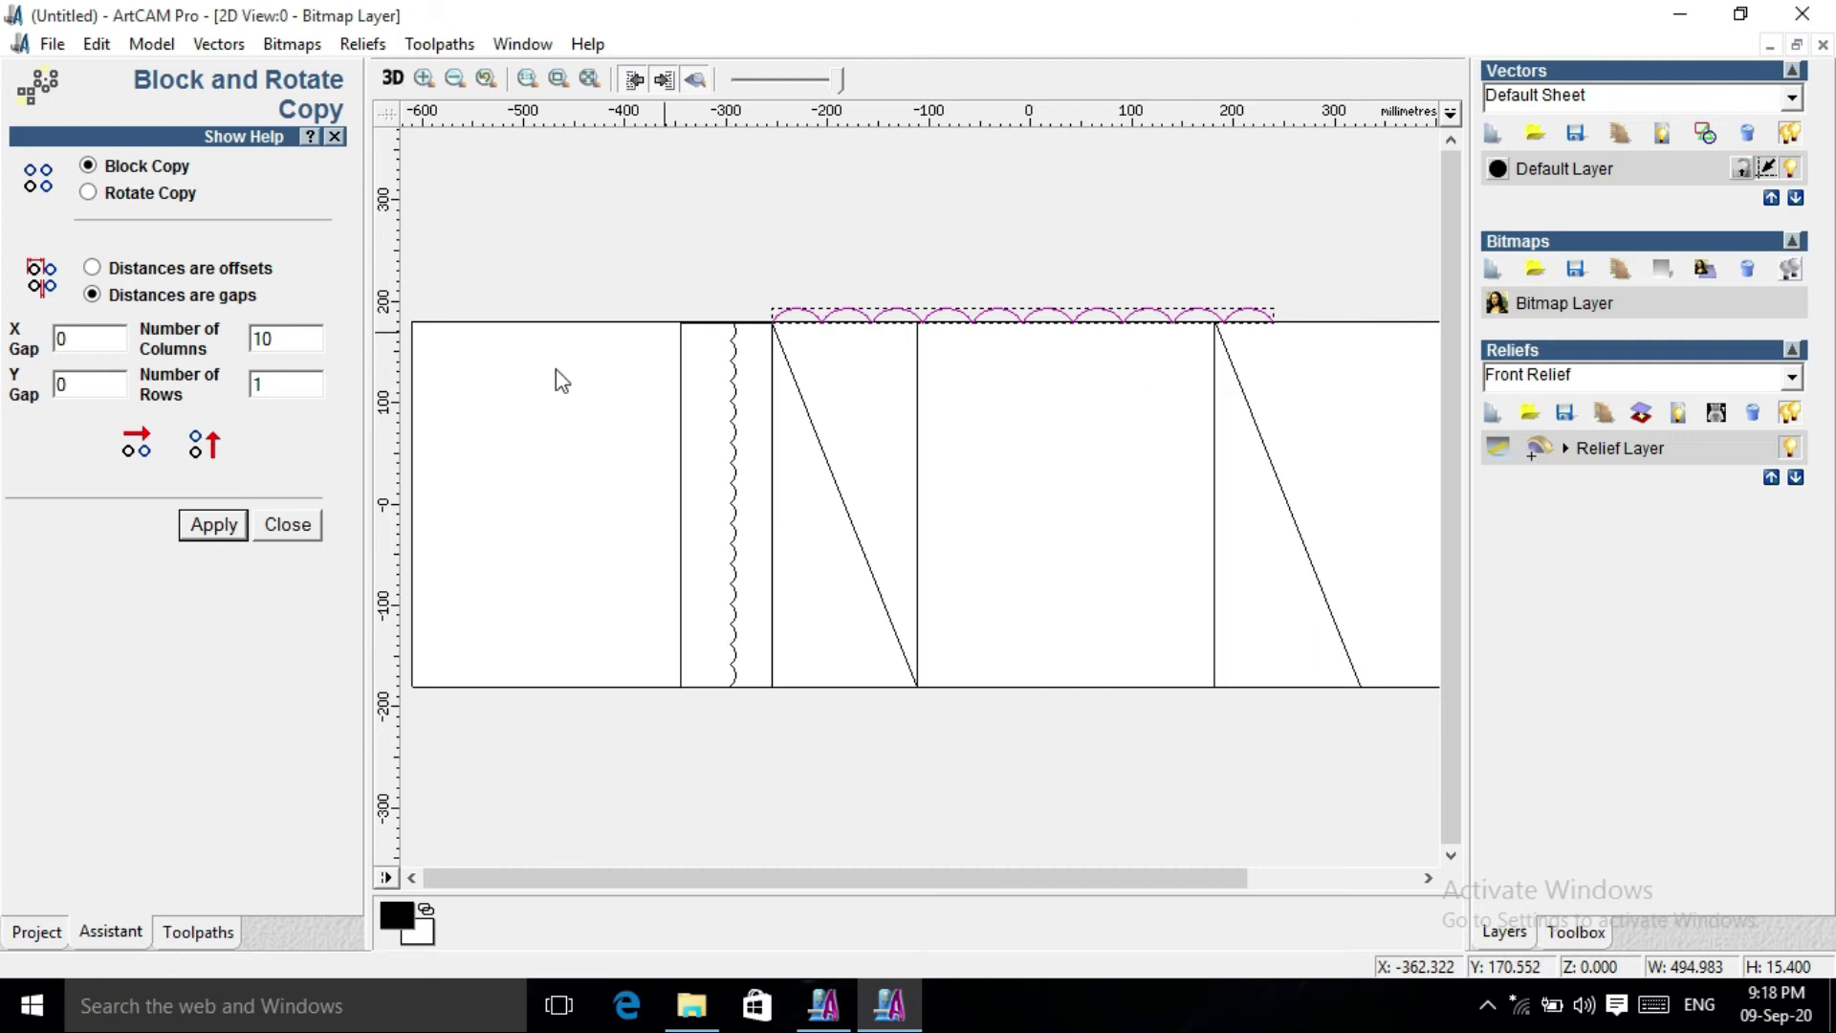
click(287, 525)
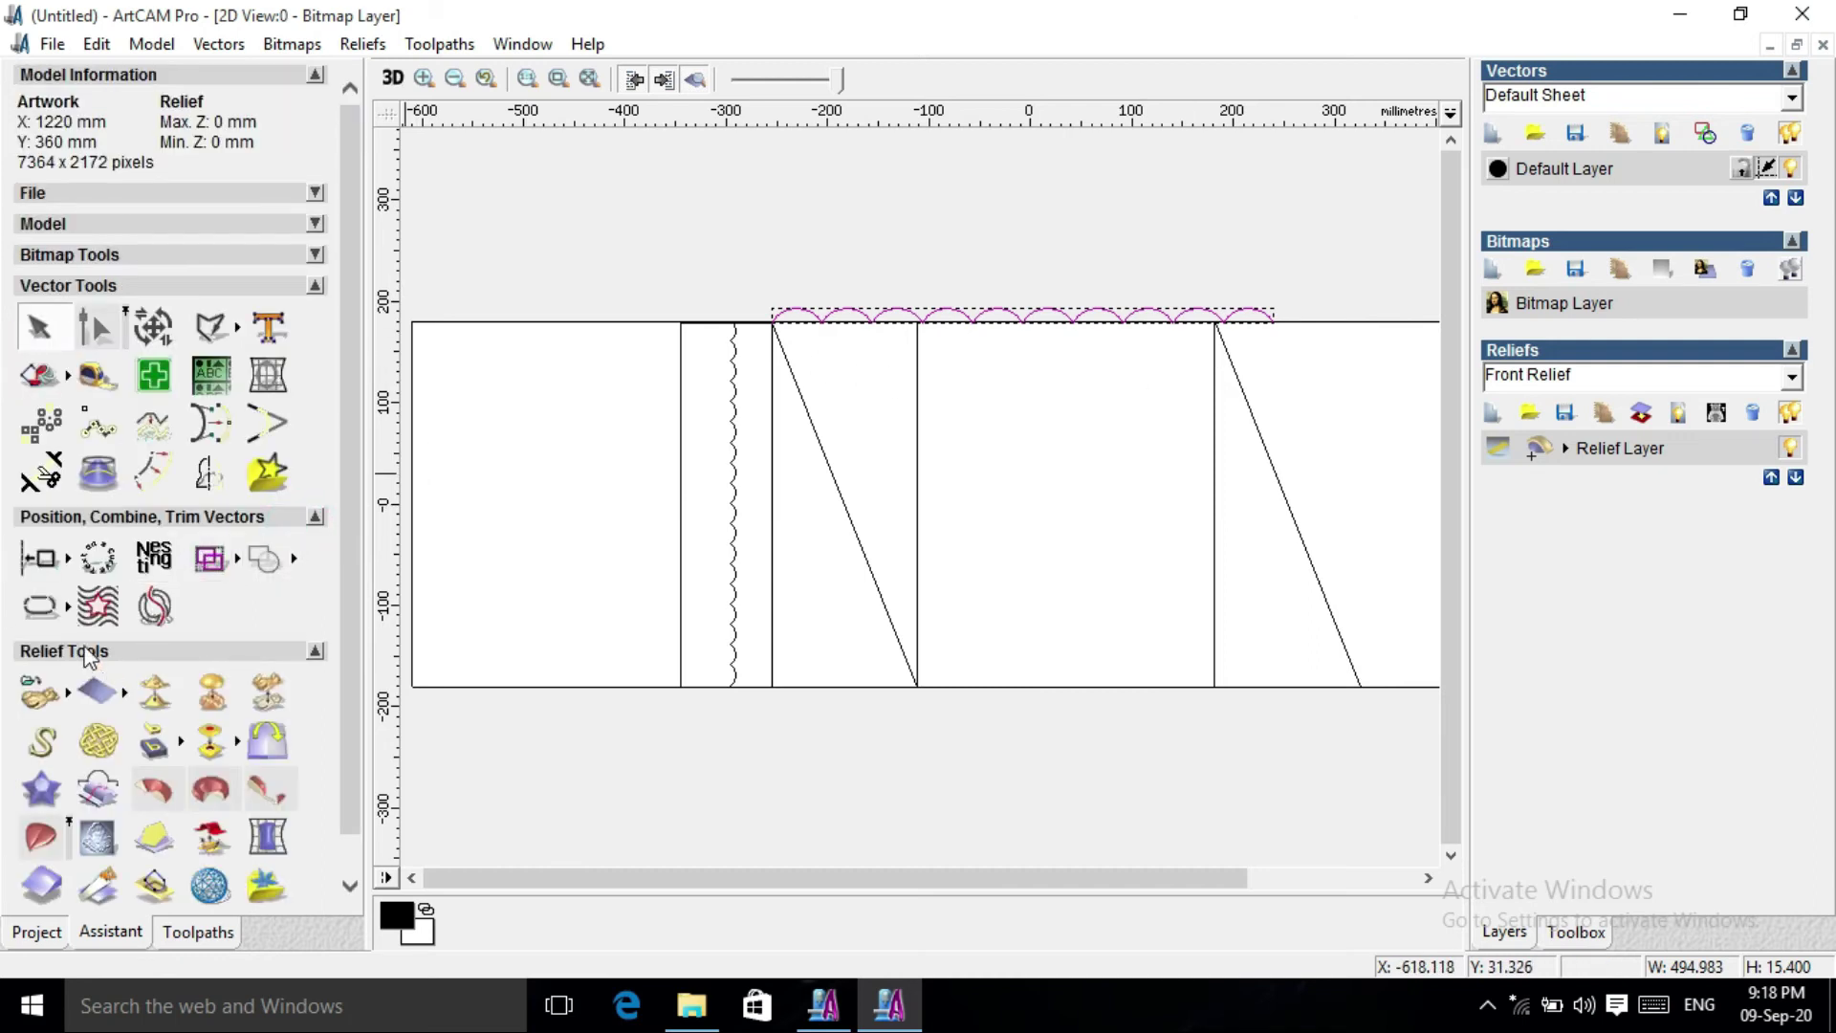
Join the row of ten arcs into one vector with a 0.01 tolerance.
click(40, 607)
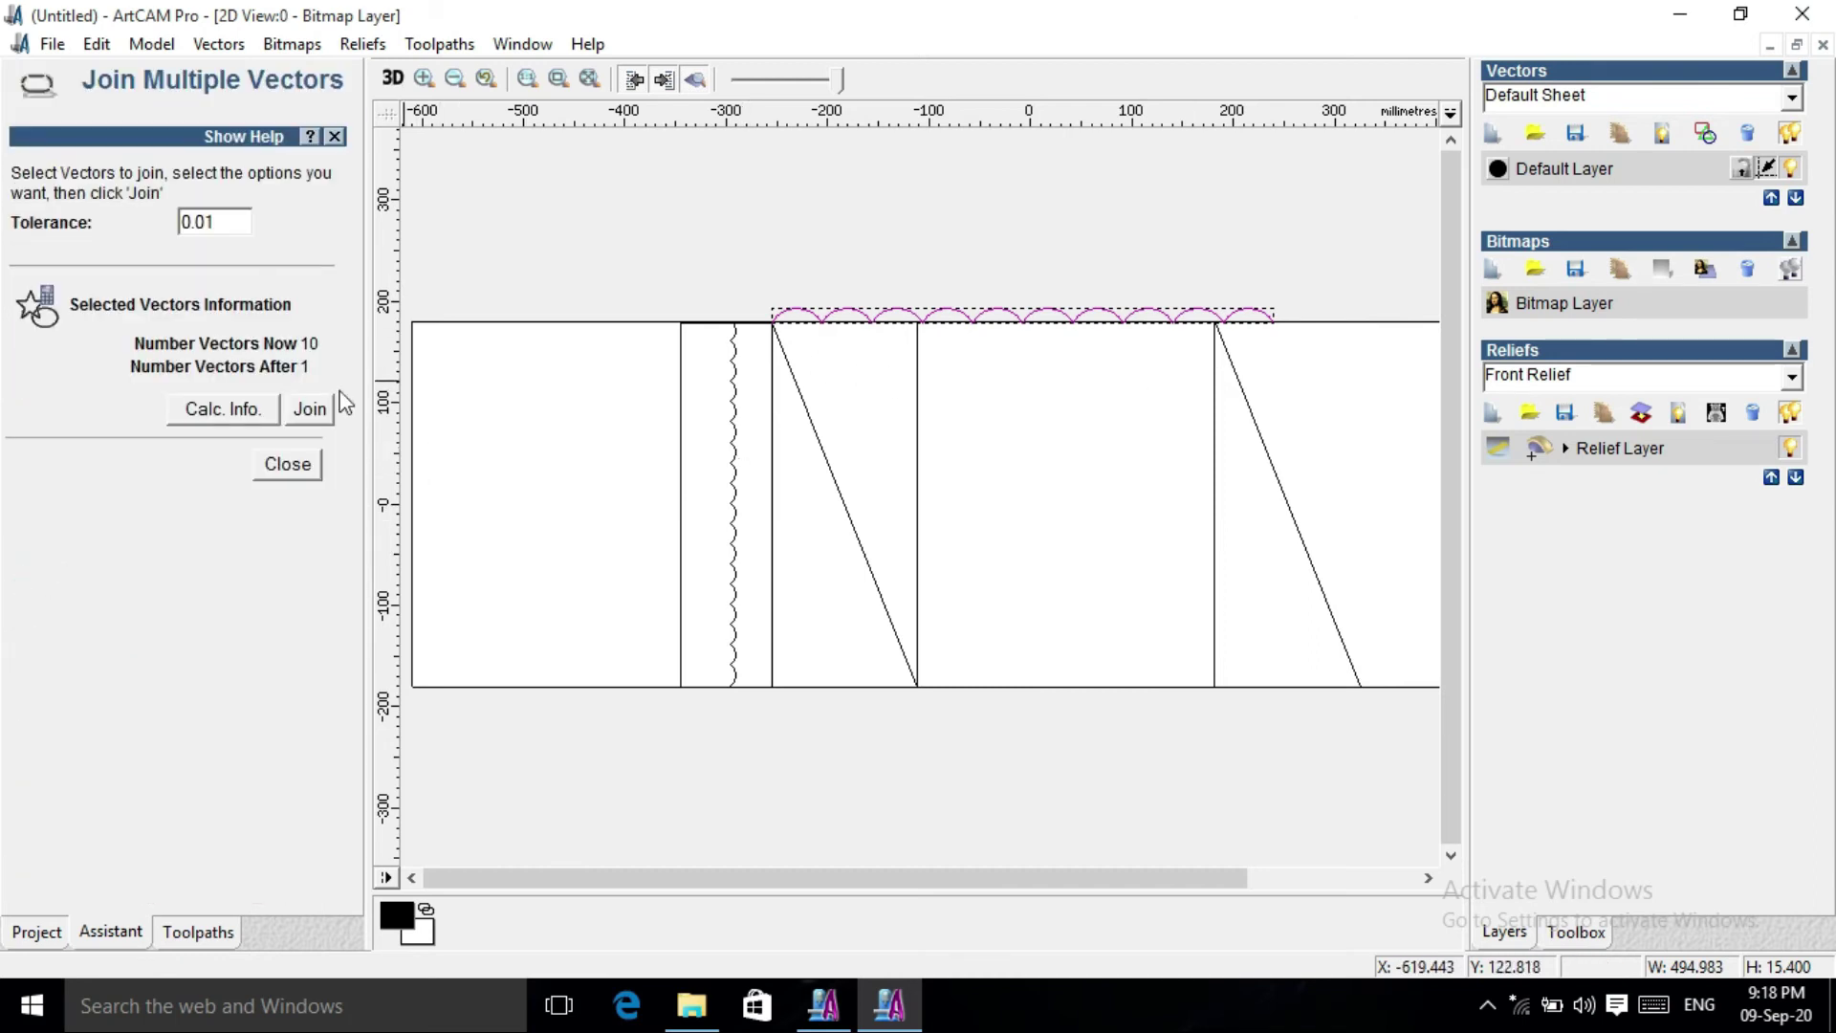
click(310, 409)
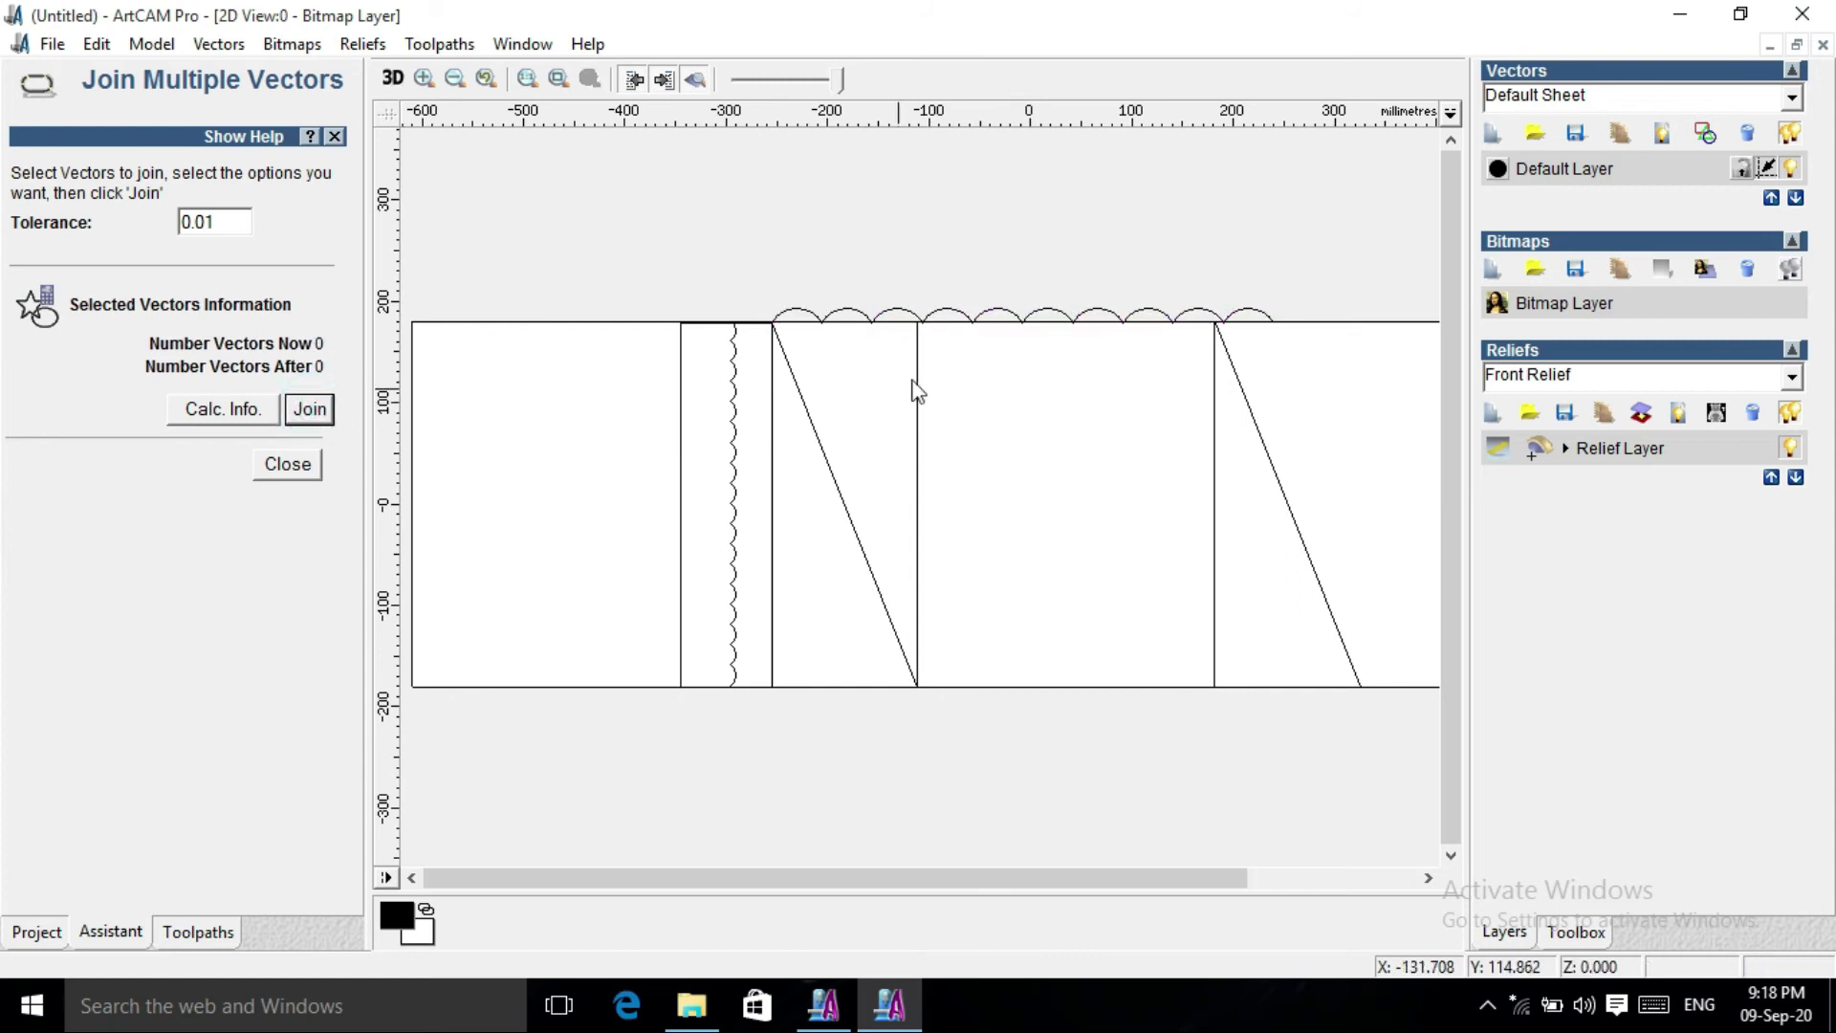
click(268, 475)
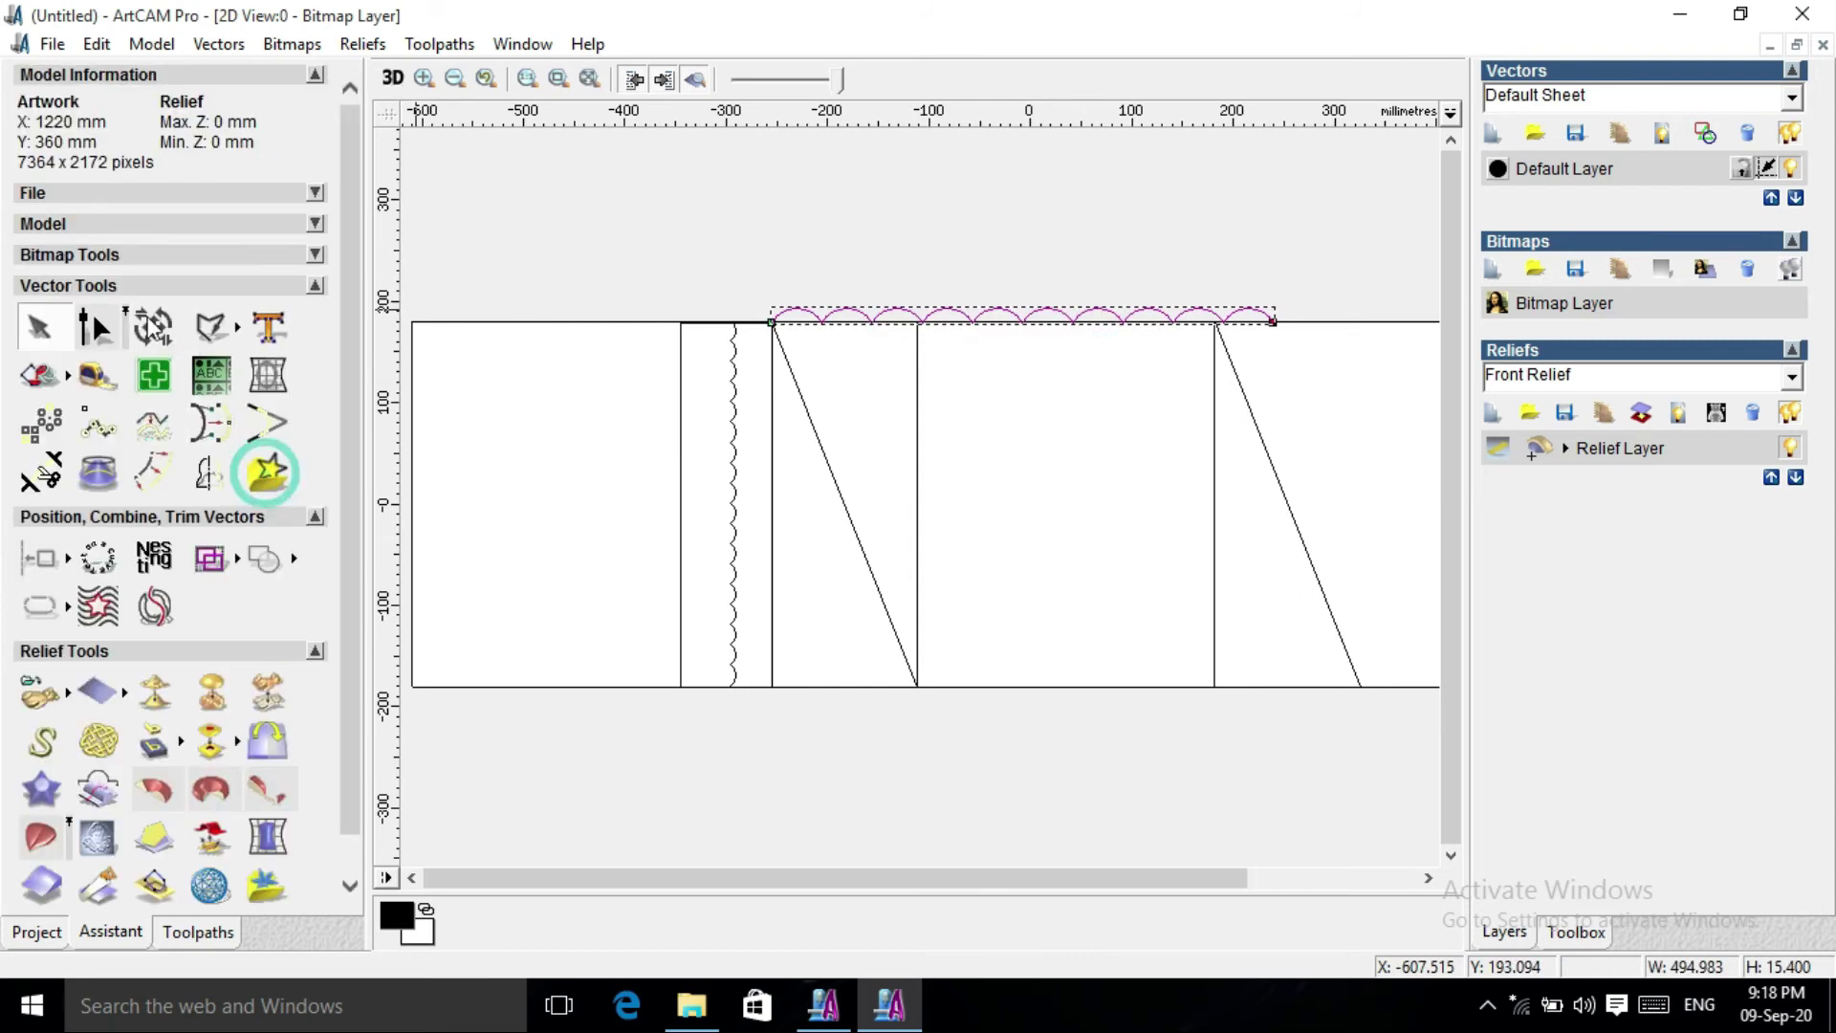
Move the joined scallop vector so its right end meets the second diagonal's upper end, adjusting its width to about 479 mm.
click(1102, 322)
drag(1270, 318, 1220, 323)
scroll(550, 376, up, 2)
drag(1230, 148, 1287, 148)
scroll(522, 372, down, 2)
Set up a Two Rail Sweep with the first diagonal as top drive rail and the second diagonal as bottom drive rail.
click(770, 373)
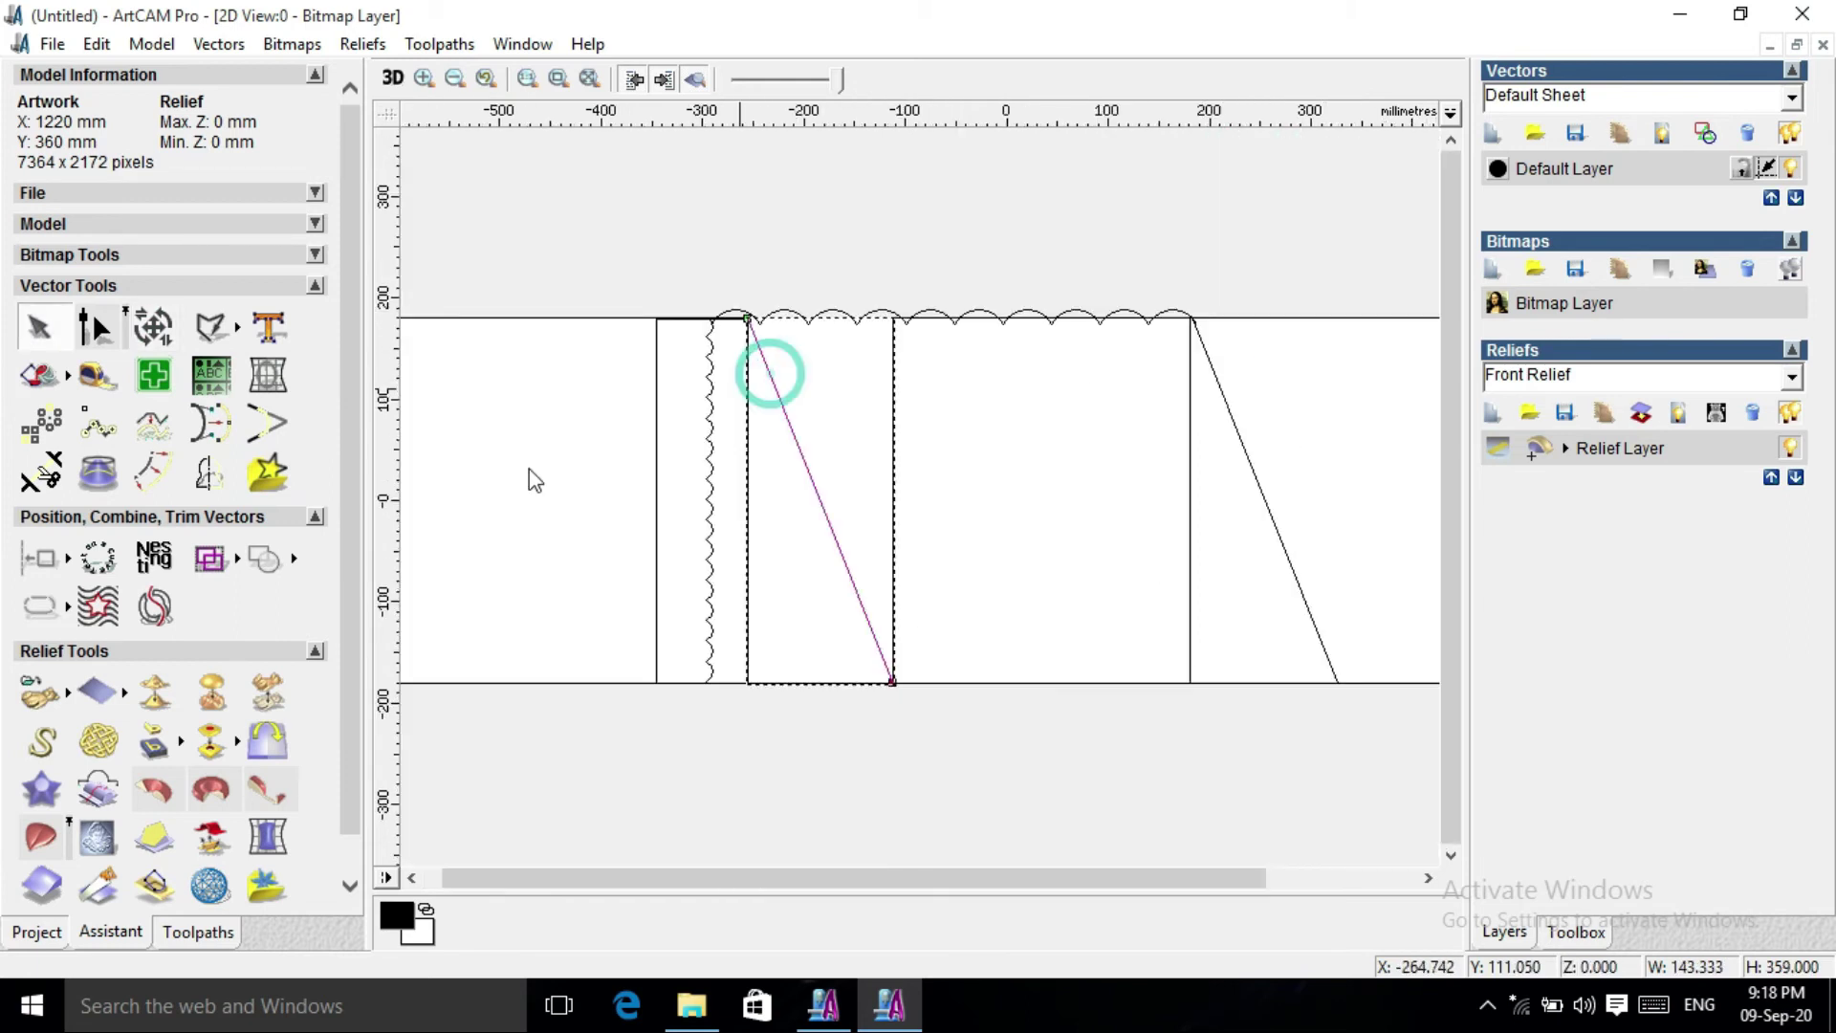
click(43, 829)
click(283, 220)
click(1240, 448)
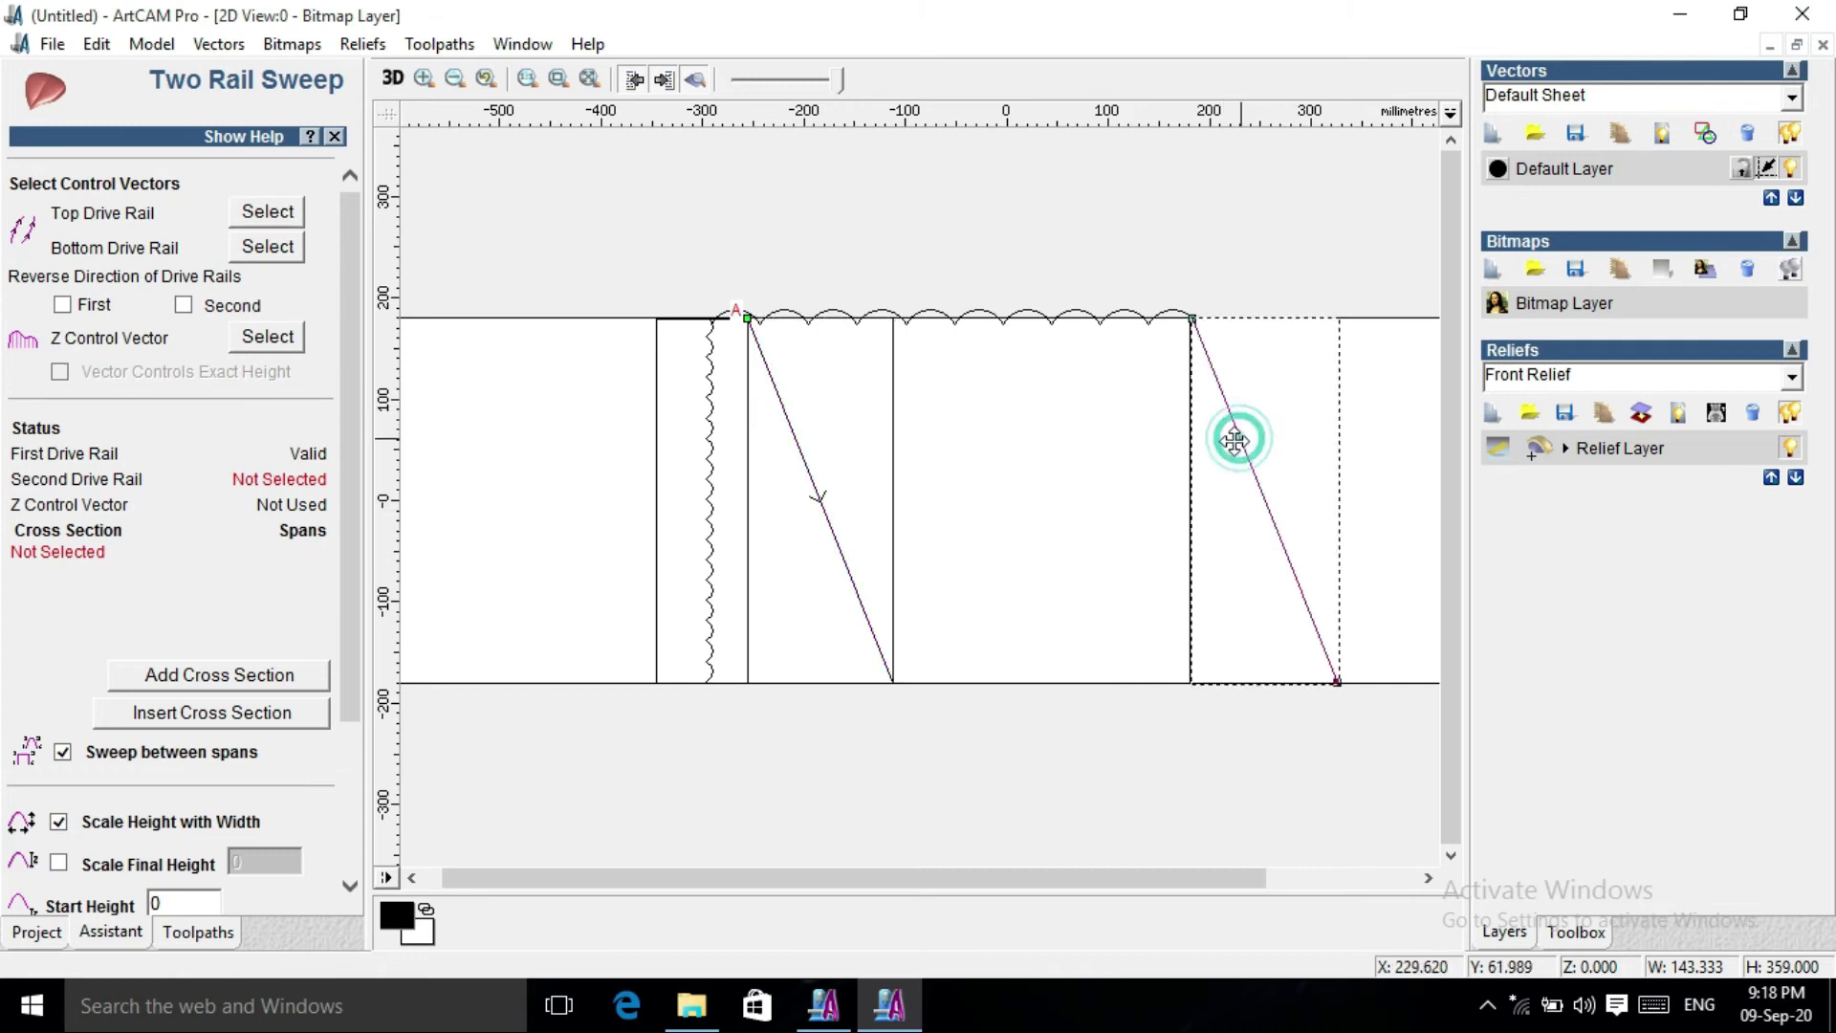
click(277, 248)
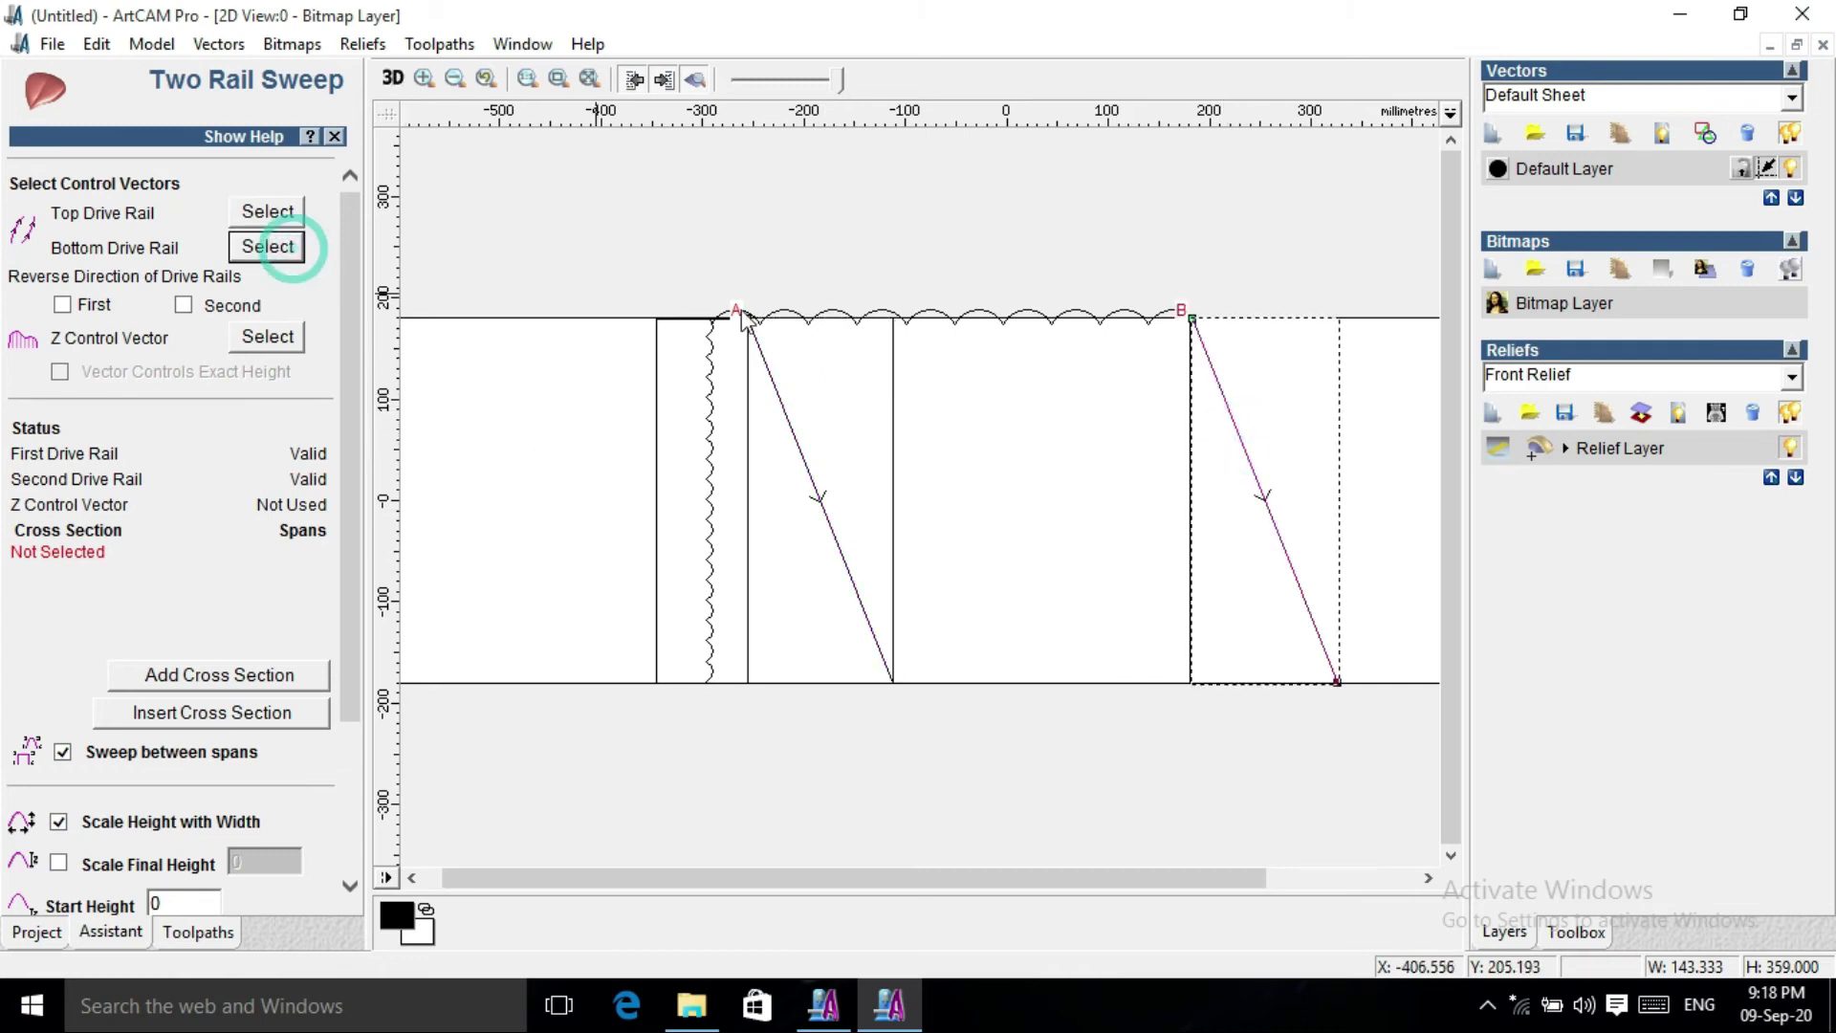
Add the horizontal scallop vector as the sweep's cross section and calculate the slanted flute relief in Add mode.
click(800, 320)
click(266, 669)
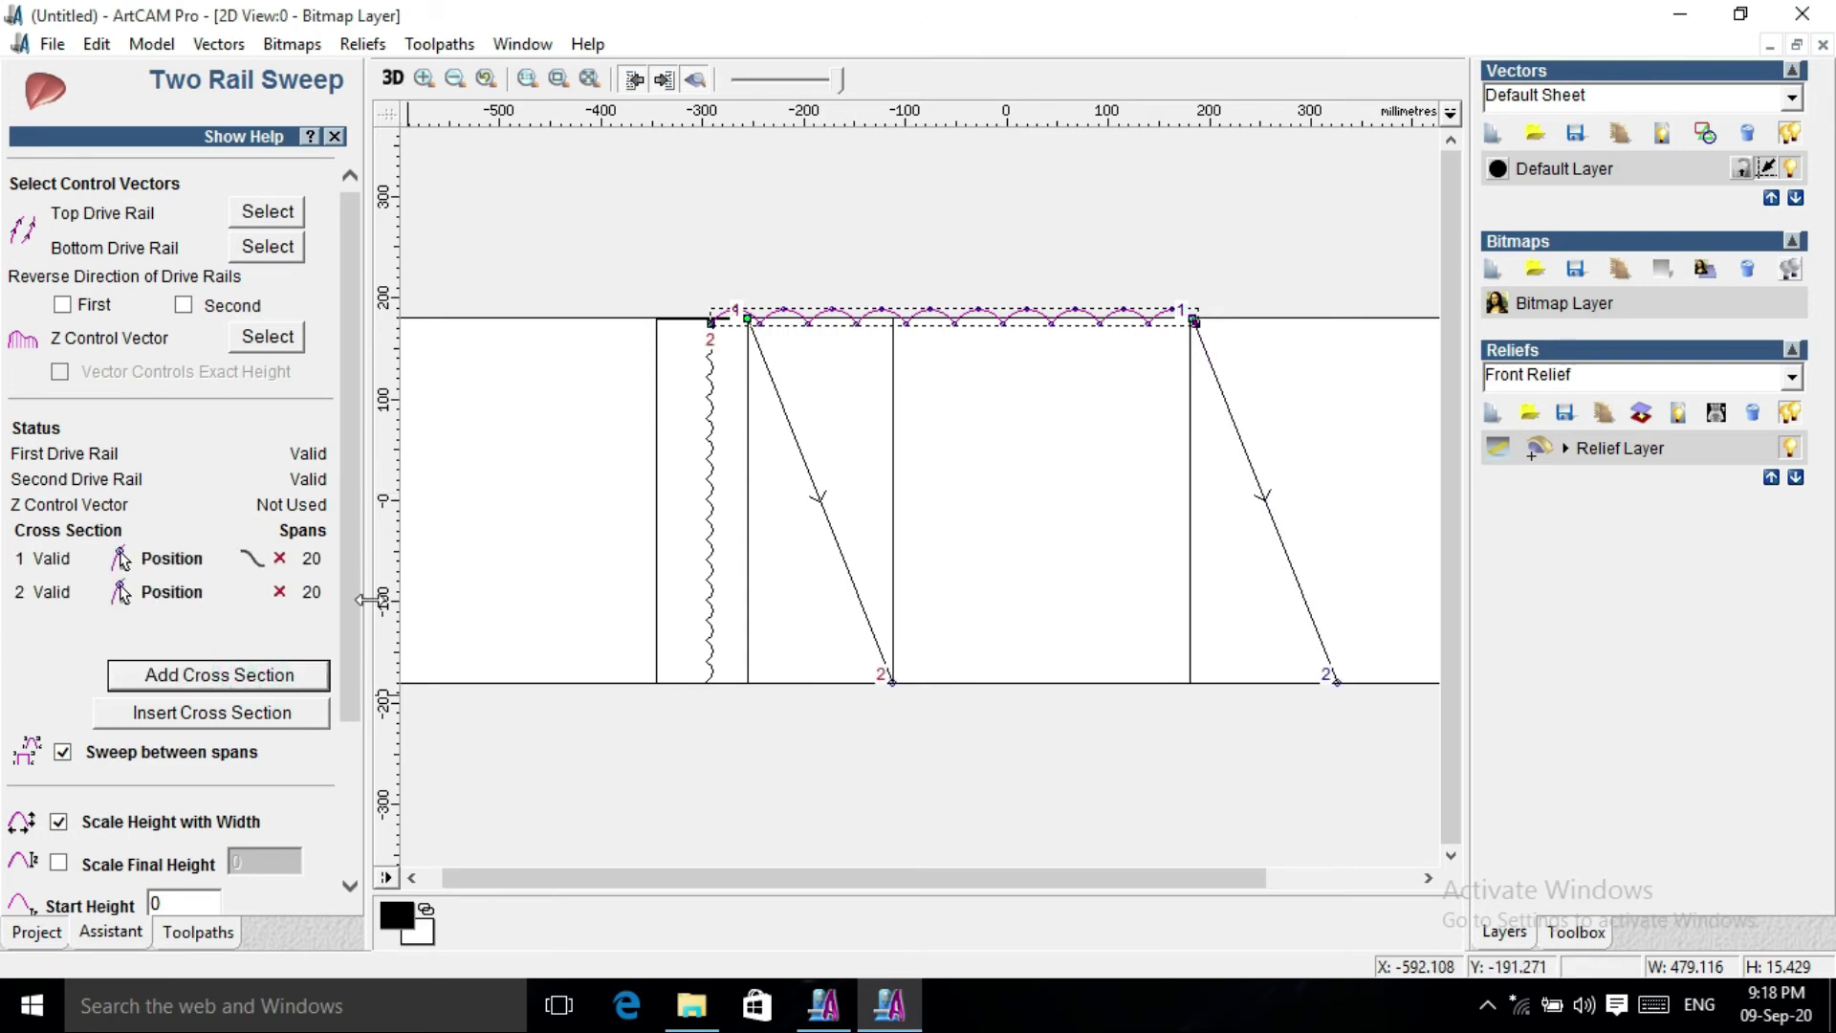
scroll(350, 619, down, 3)
click(201, 890)
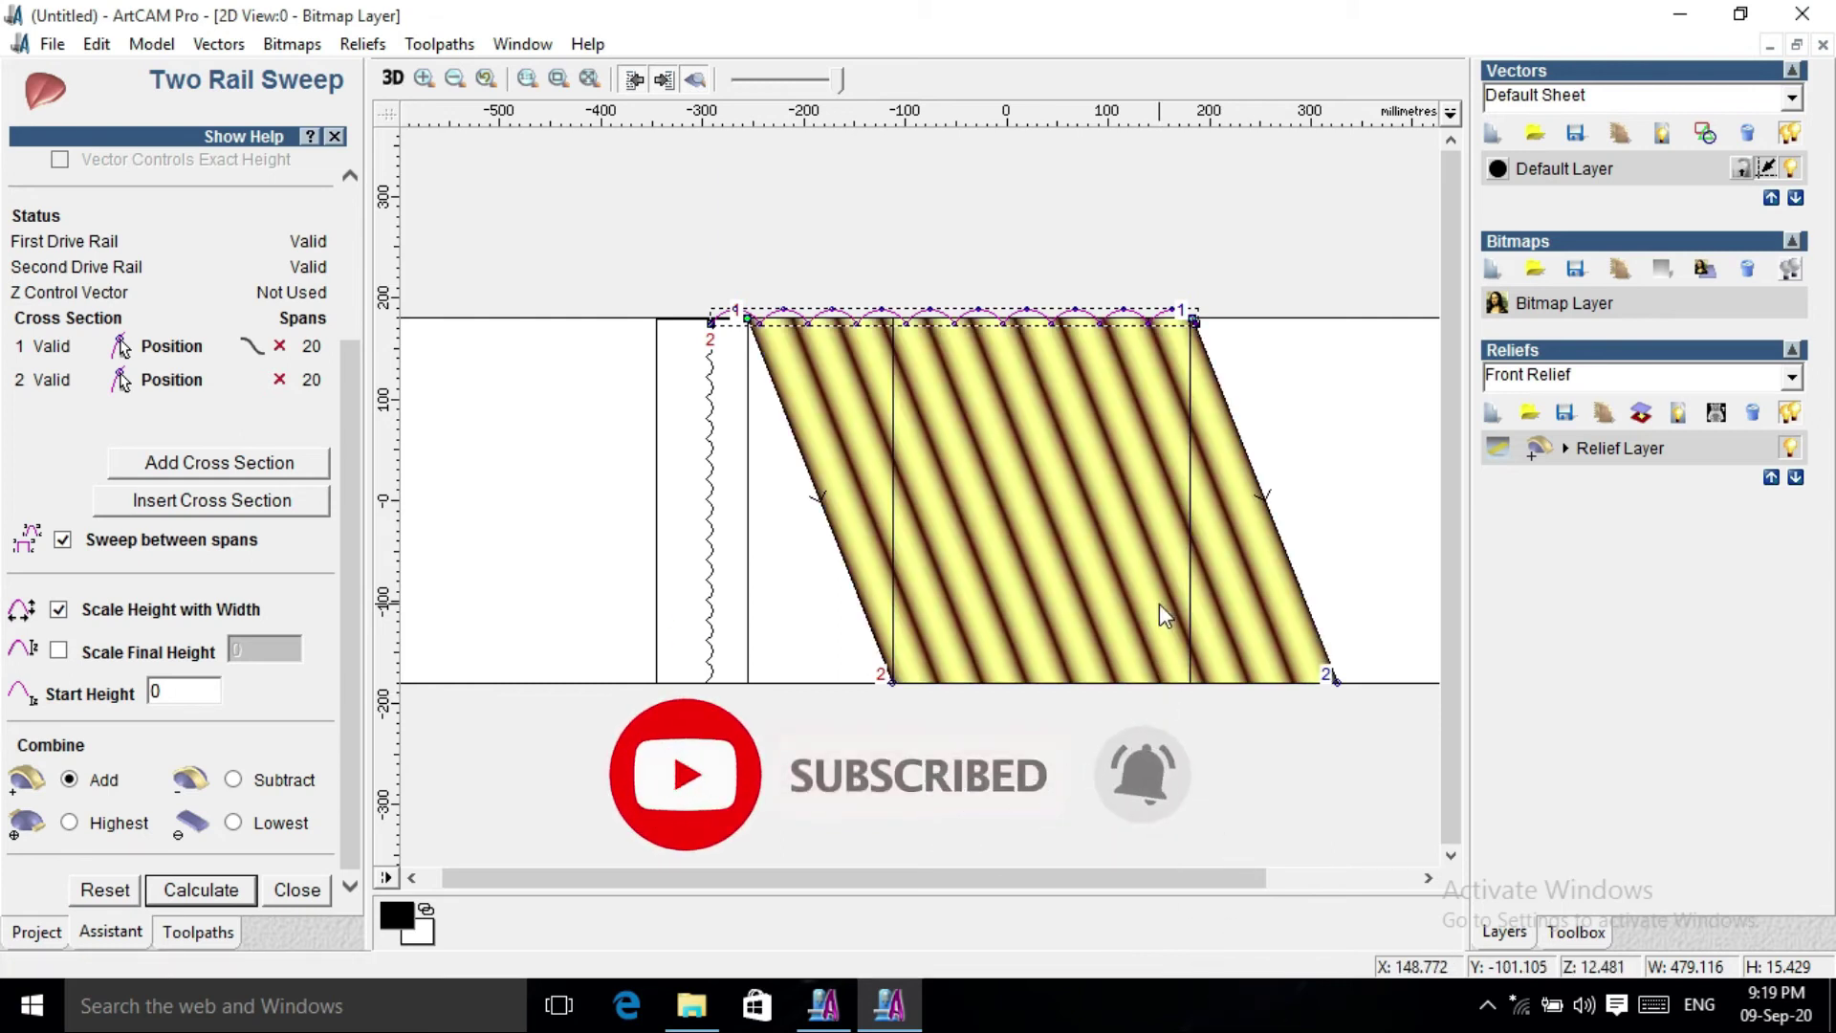
click(295, 891)
Draw a rectangle about 293 × 398 mm between the third and fourth vertical lines, extending past both model edges.
click(236, 329)
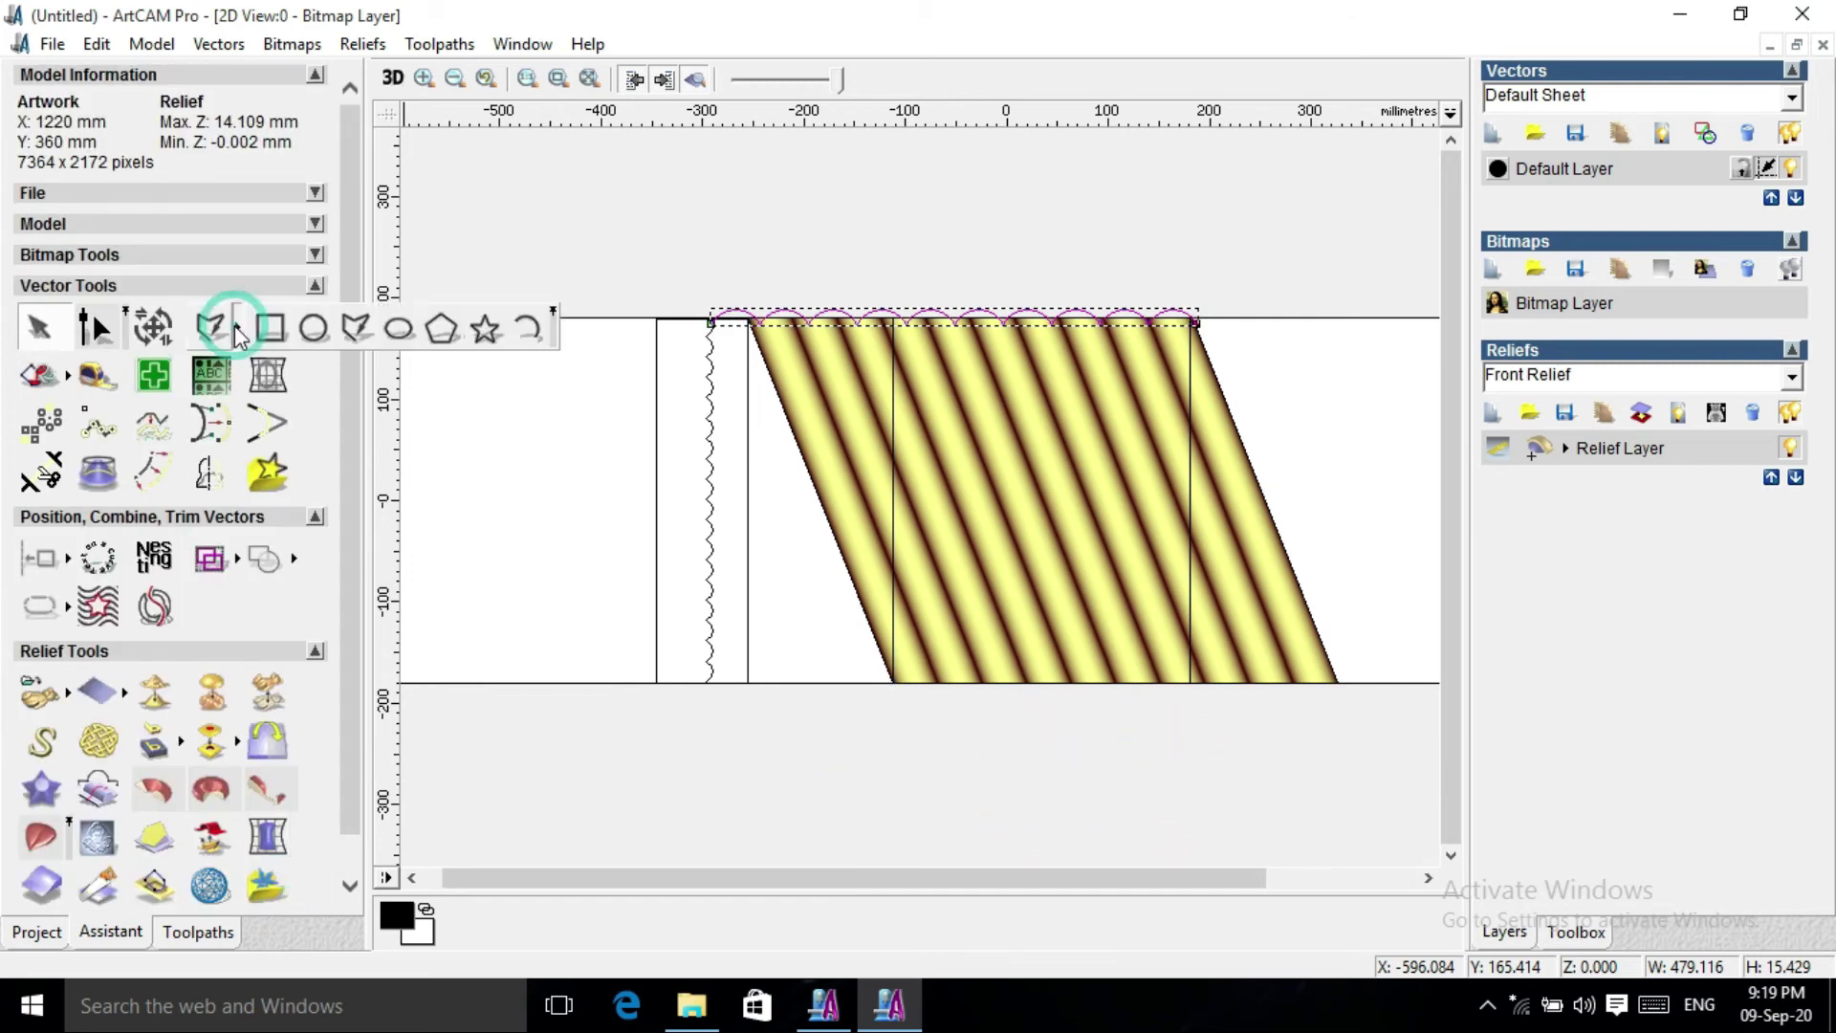
click(269, 330)
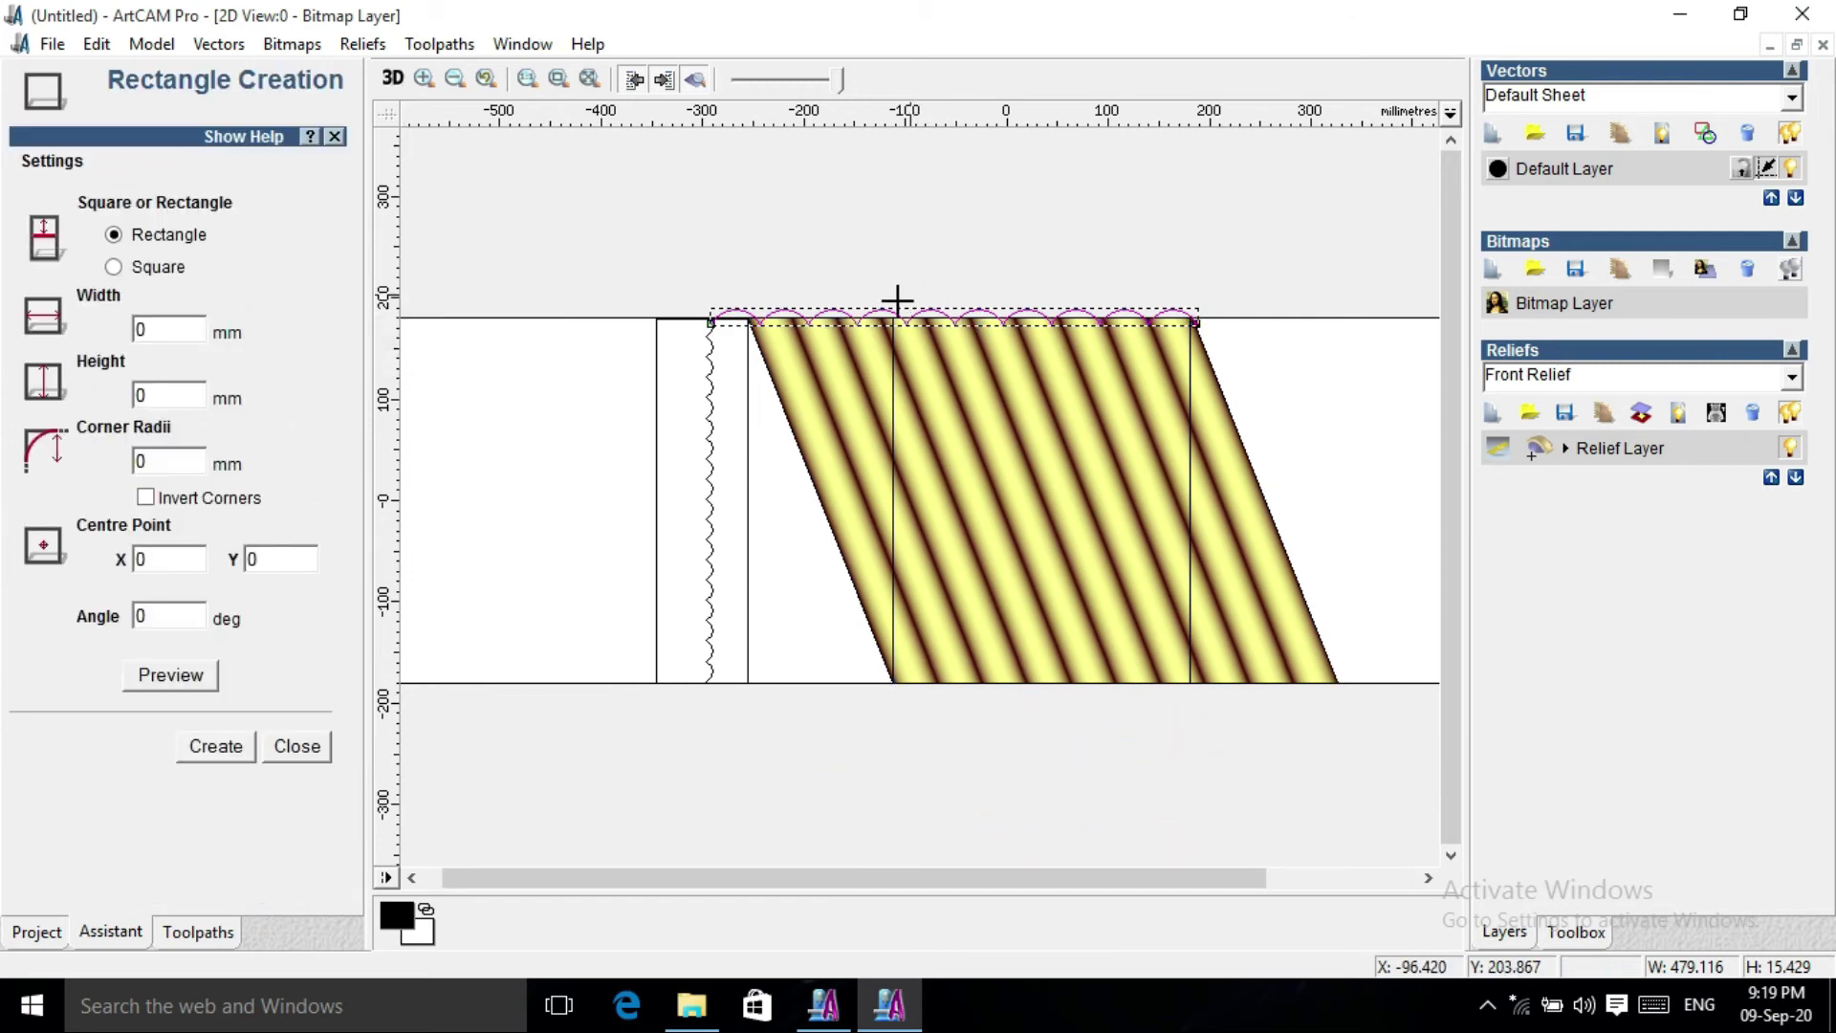
drag(891, 304, 1191, 707)
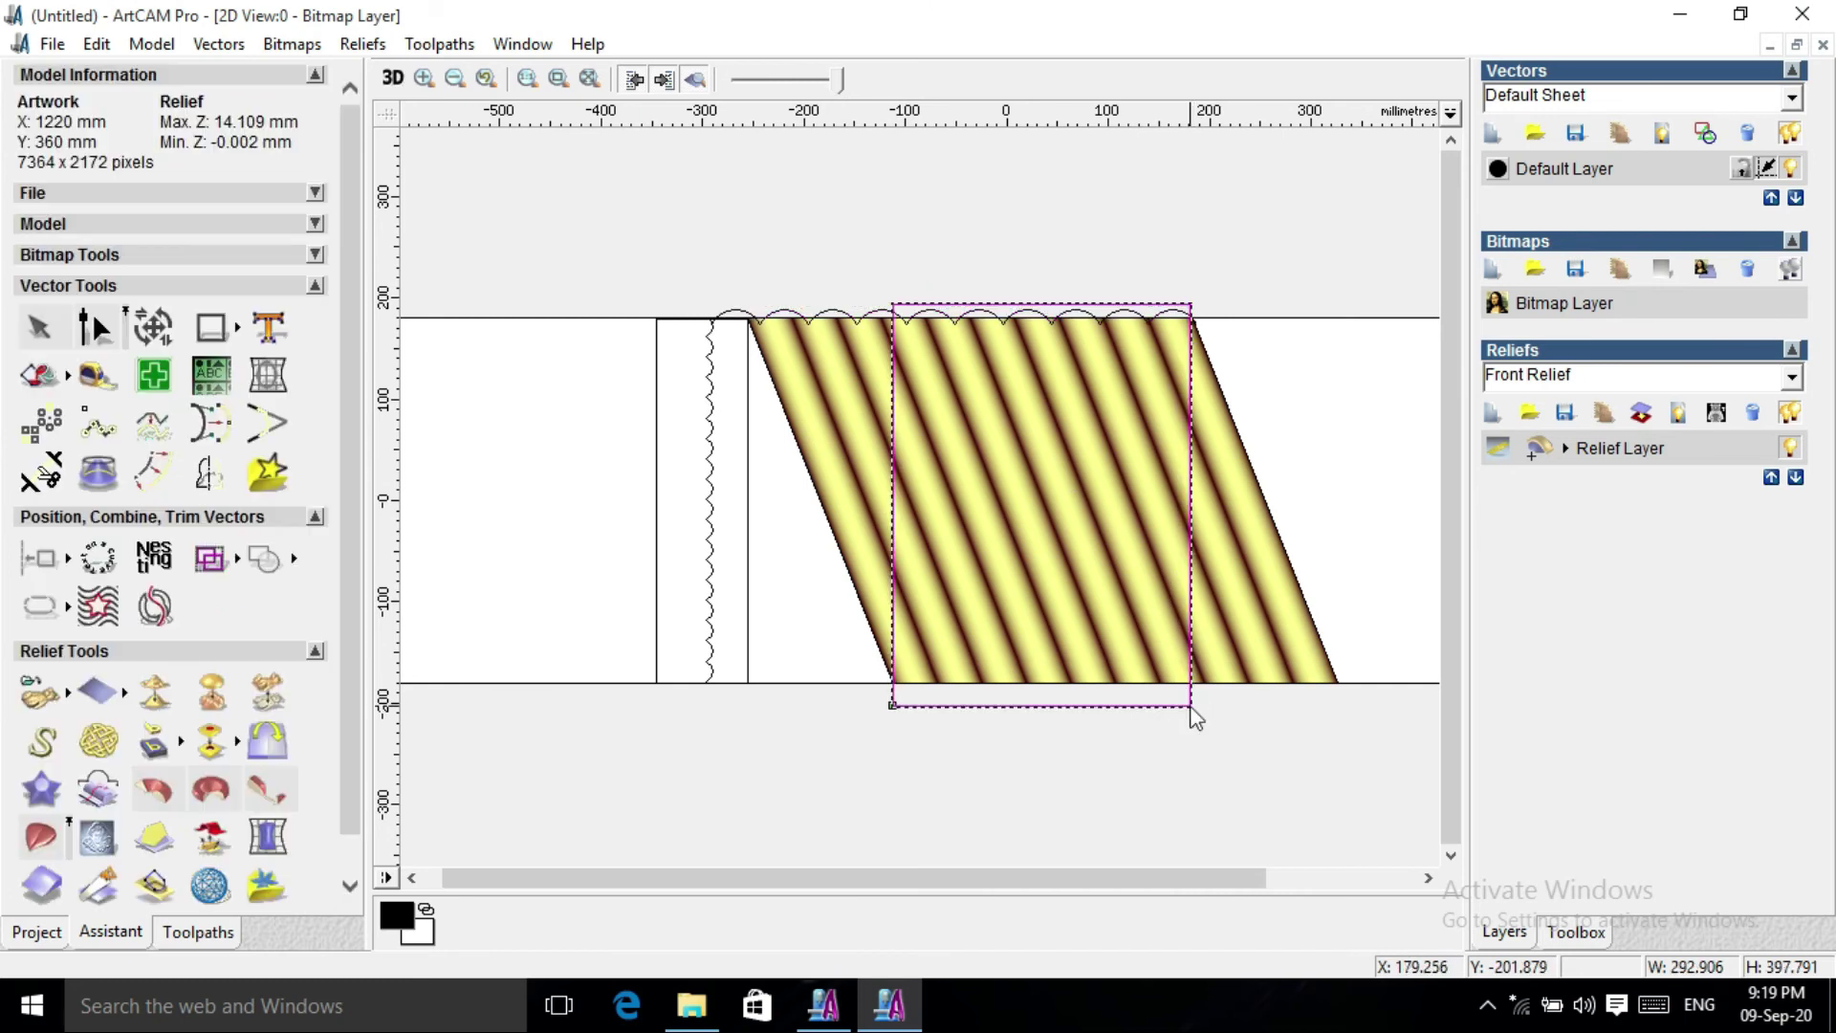
Zero the relief outside the rectangle with the Shape Editor's Zero Rest option.
key(F12)
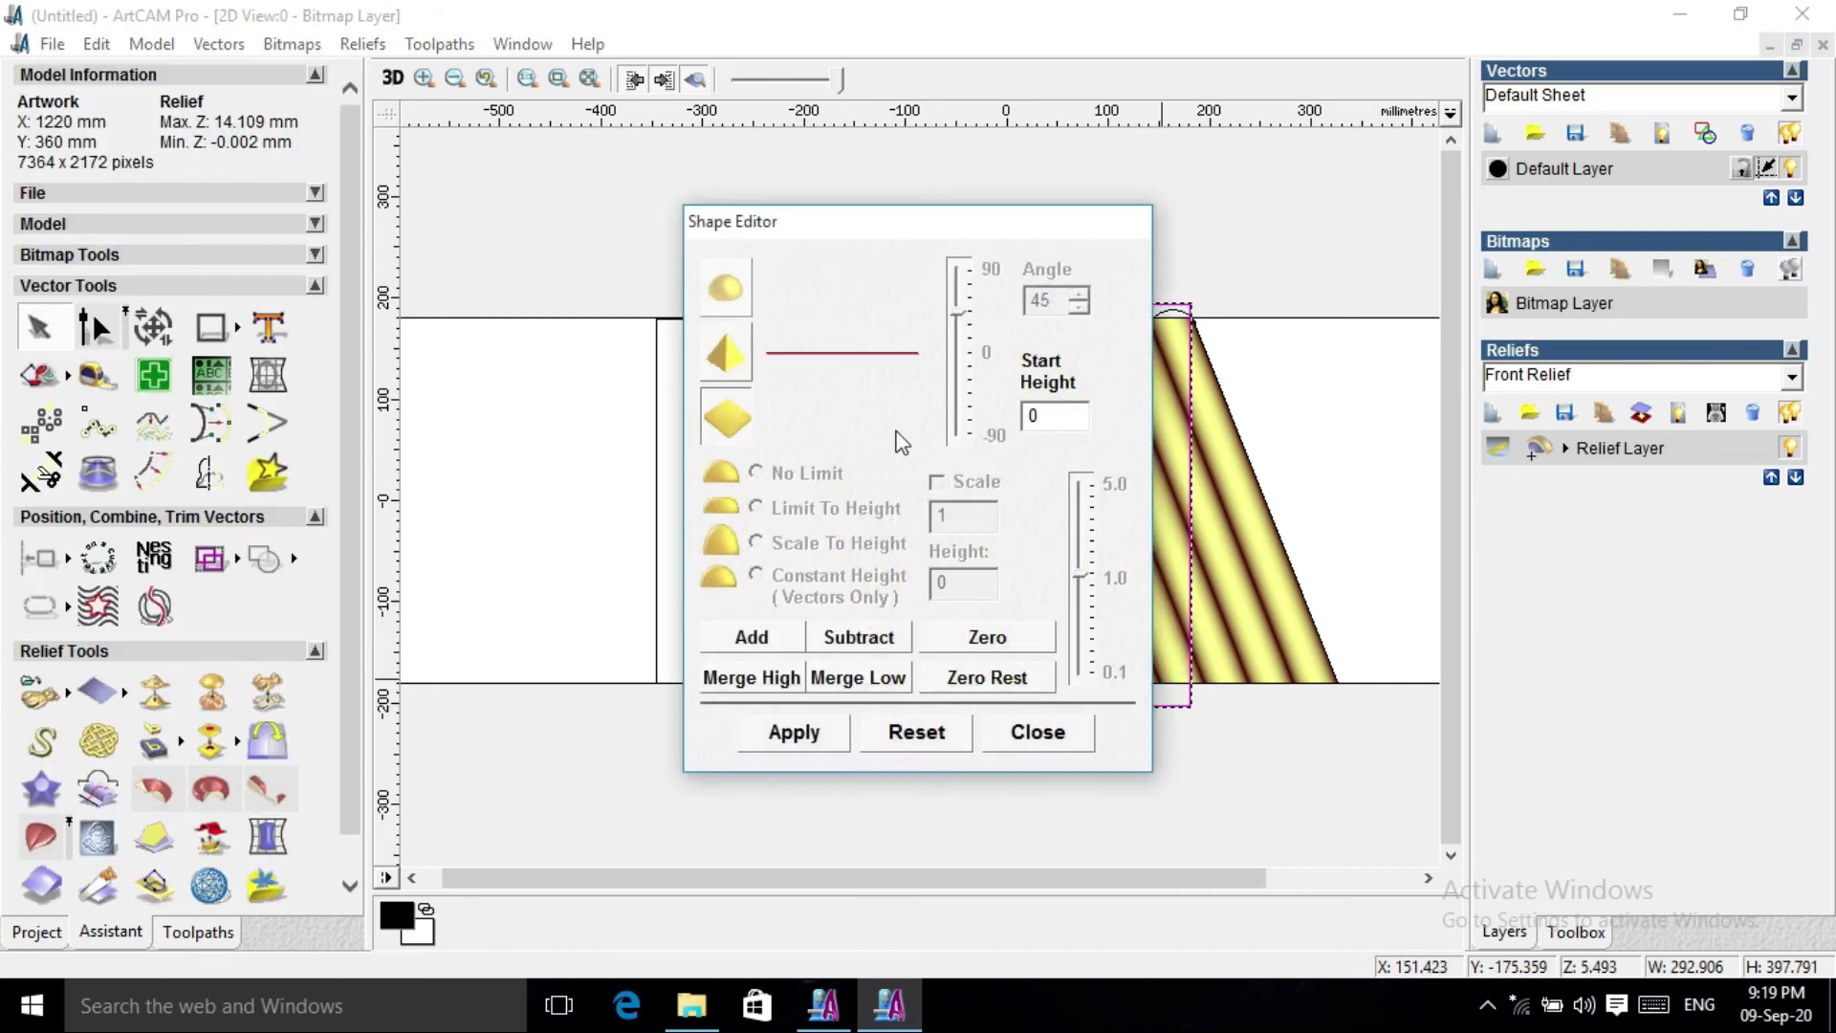
click(961, 681)
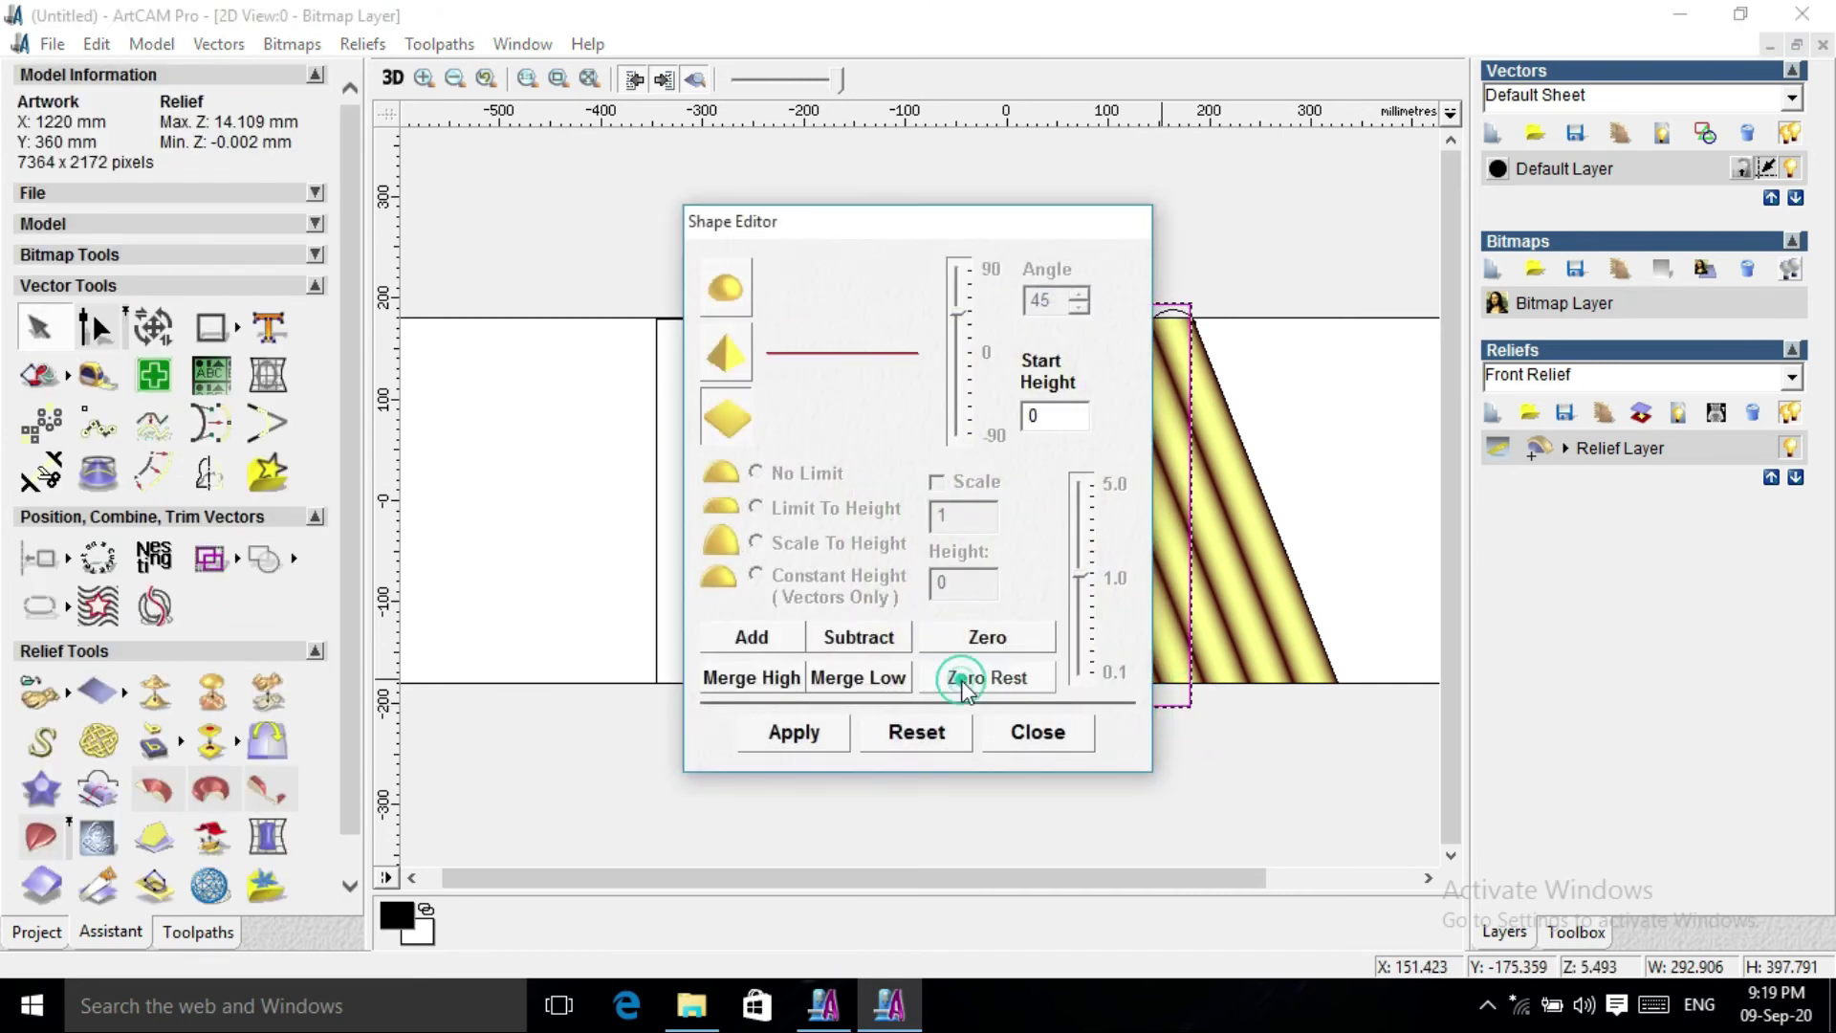
click(795, 733)
click(990, 729)
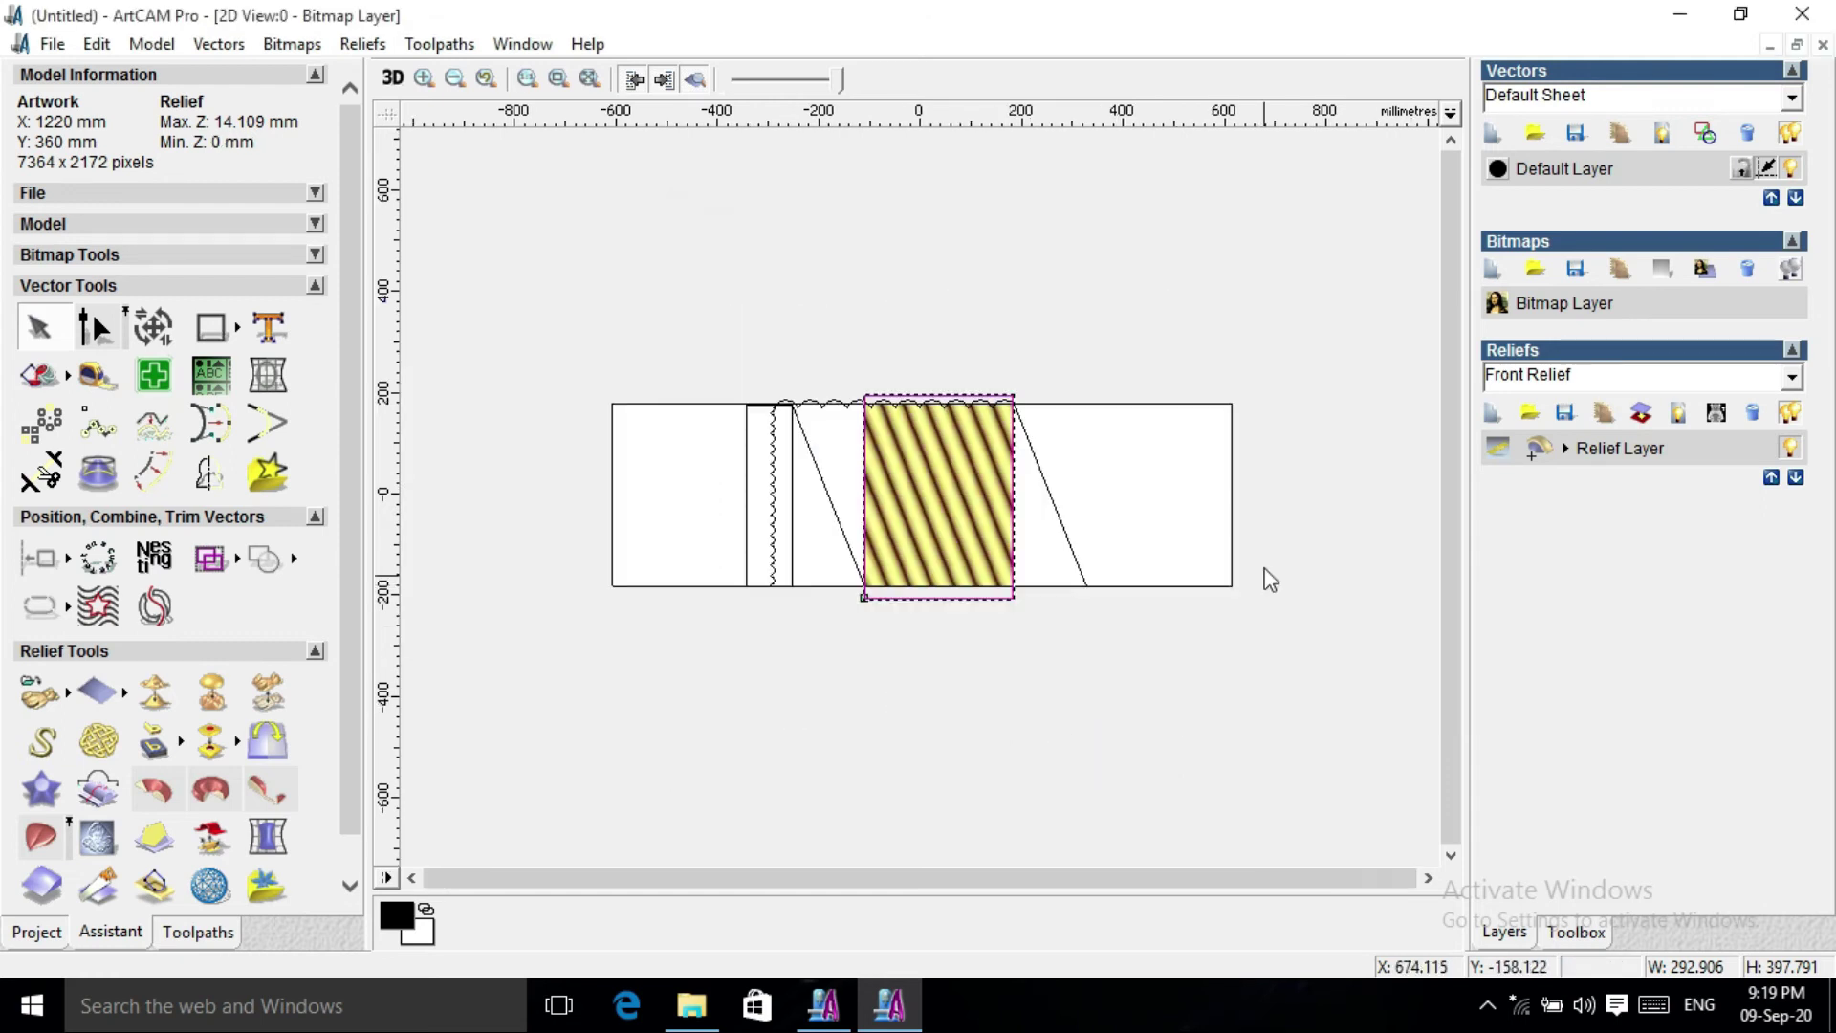
Save the trimmed slanted flute relief layer as 02.rlf in the Master leg folder.
click(1565, 412)
text(02)
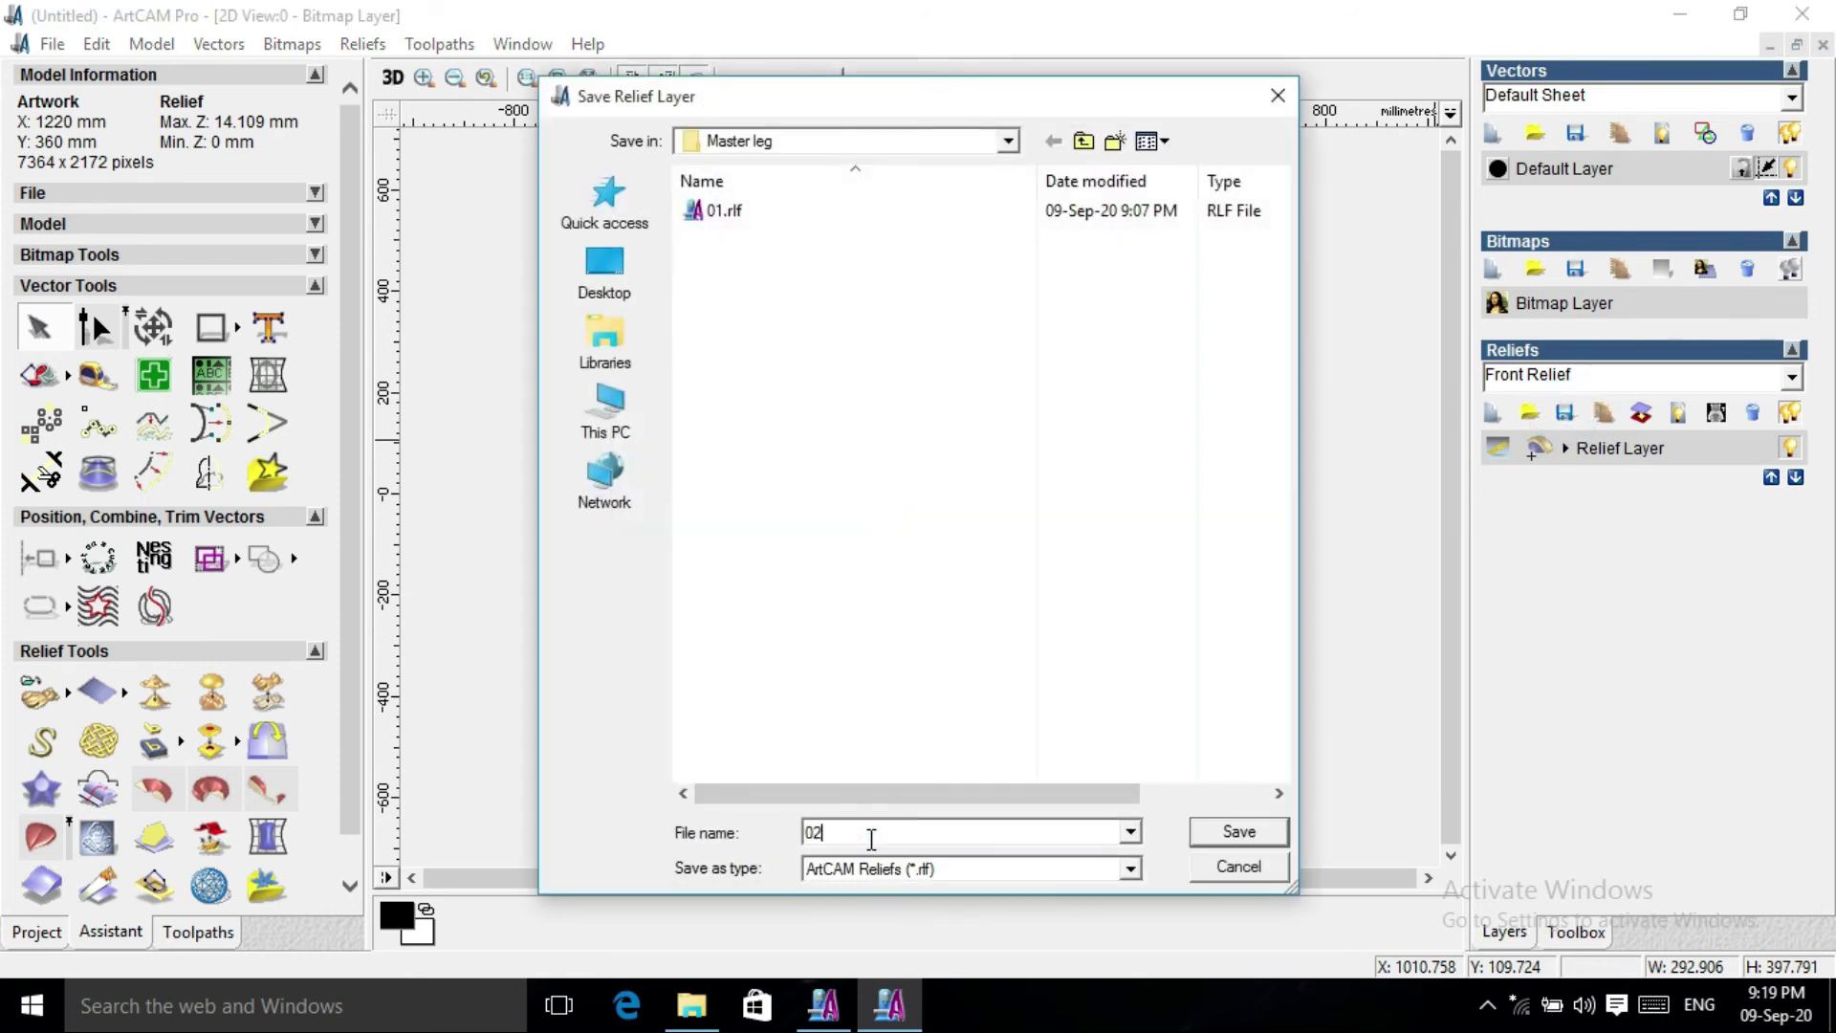
click(1233, 841)
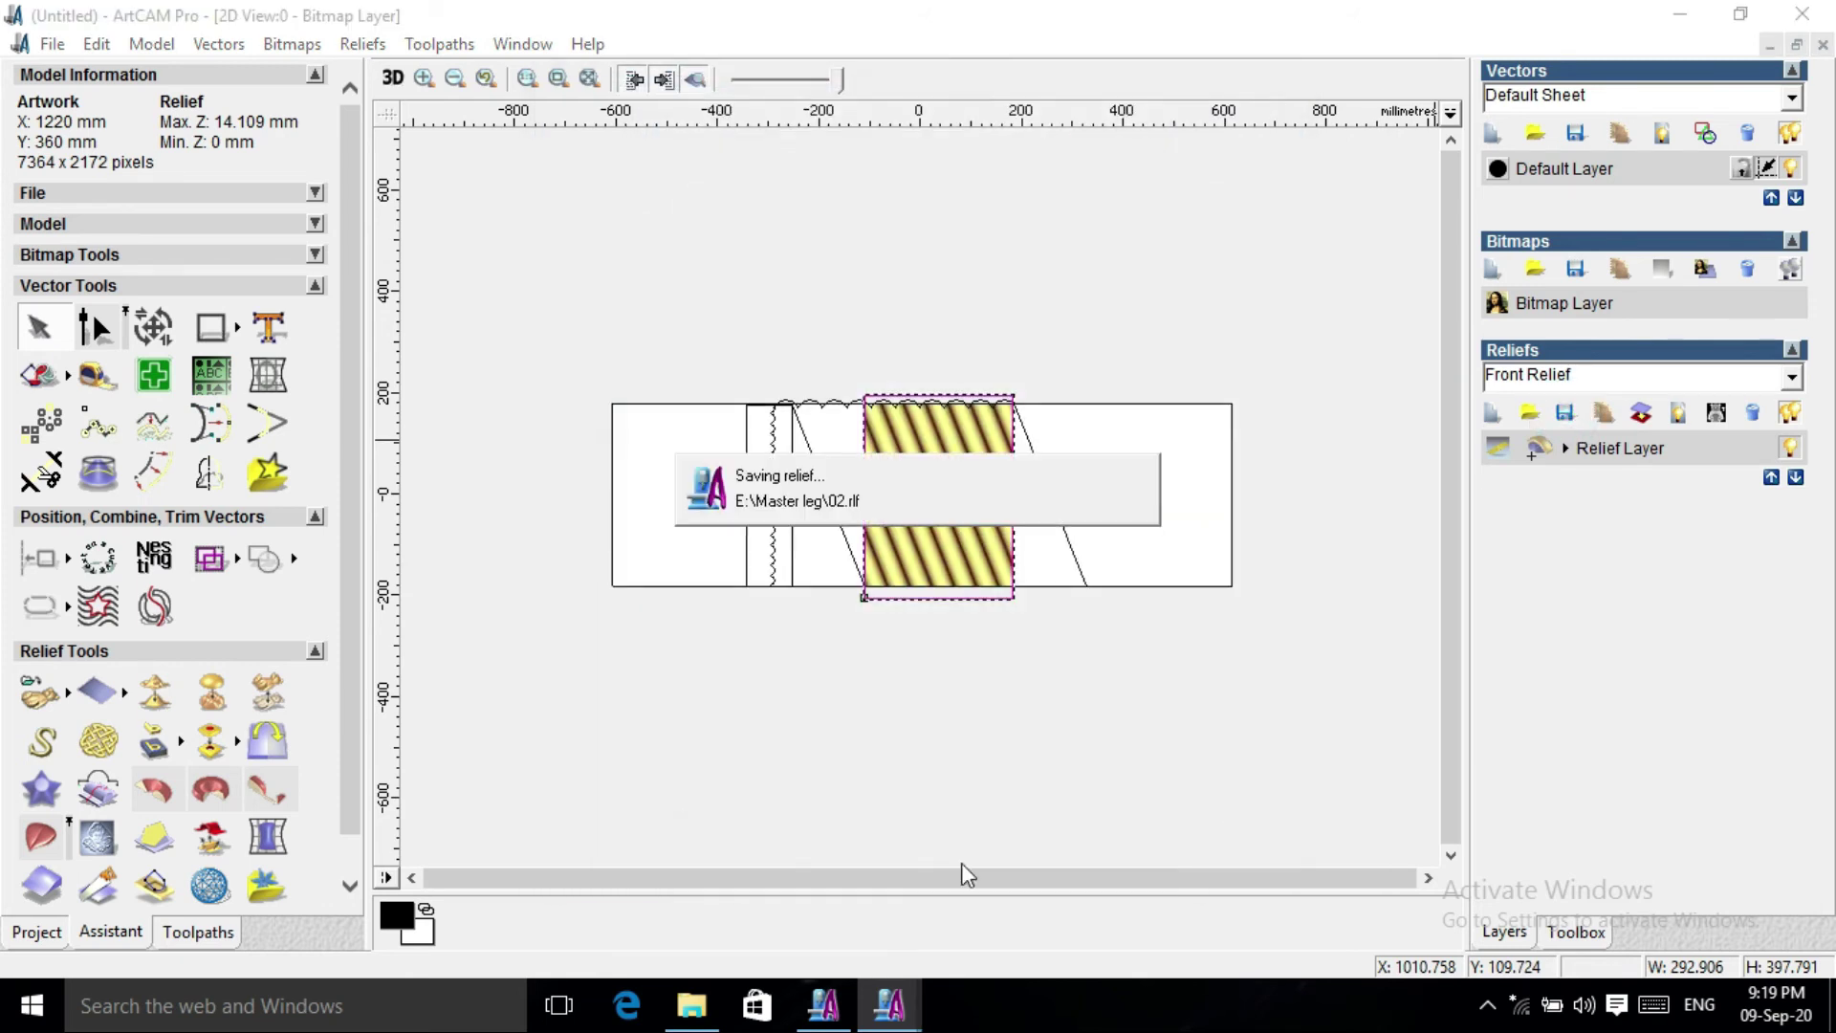
Switch to the turned-column model, show its relief preview and close the vector offset settings.
click(824, 1020)
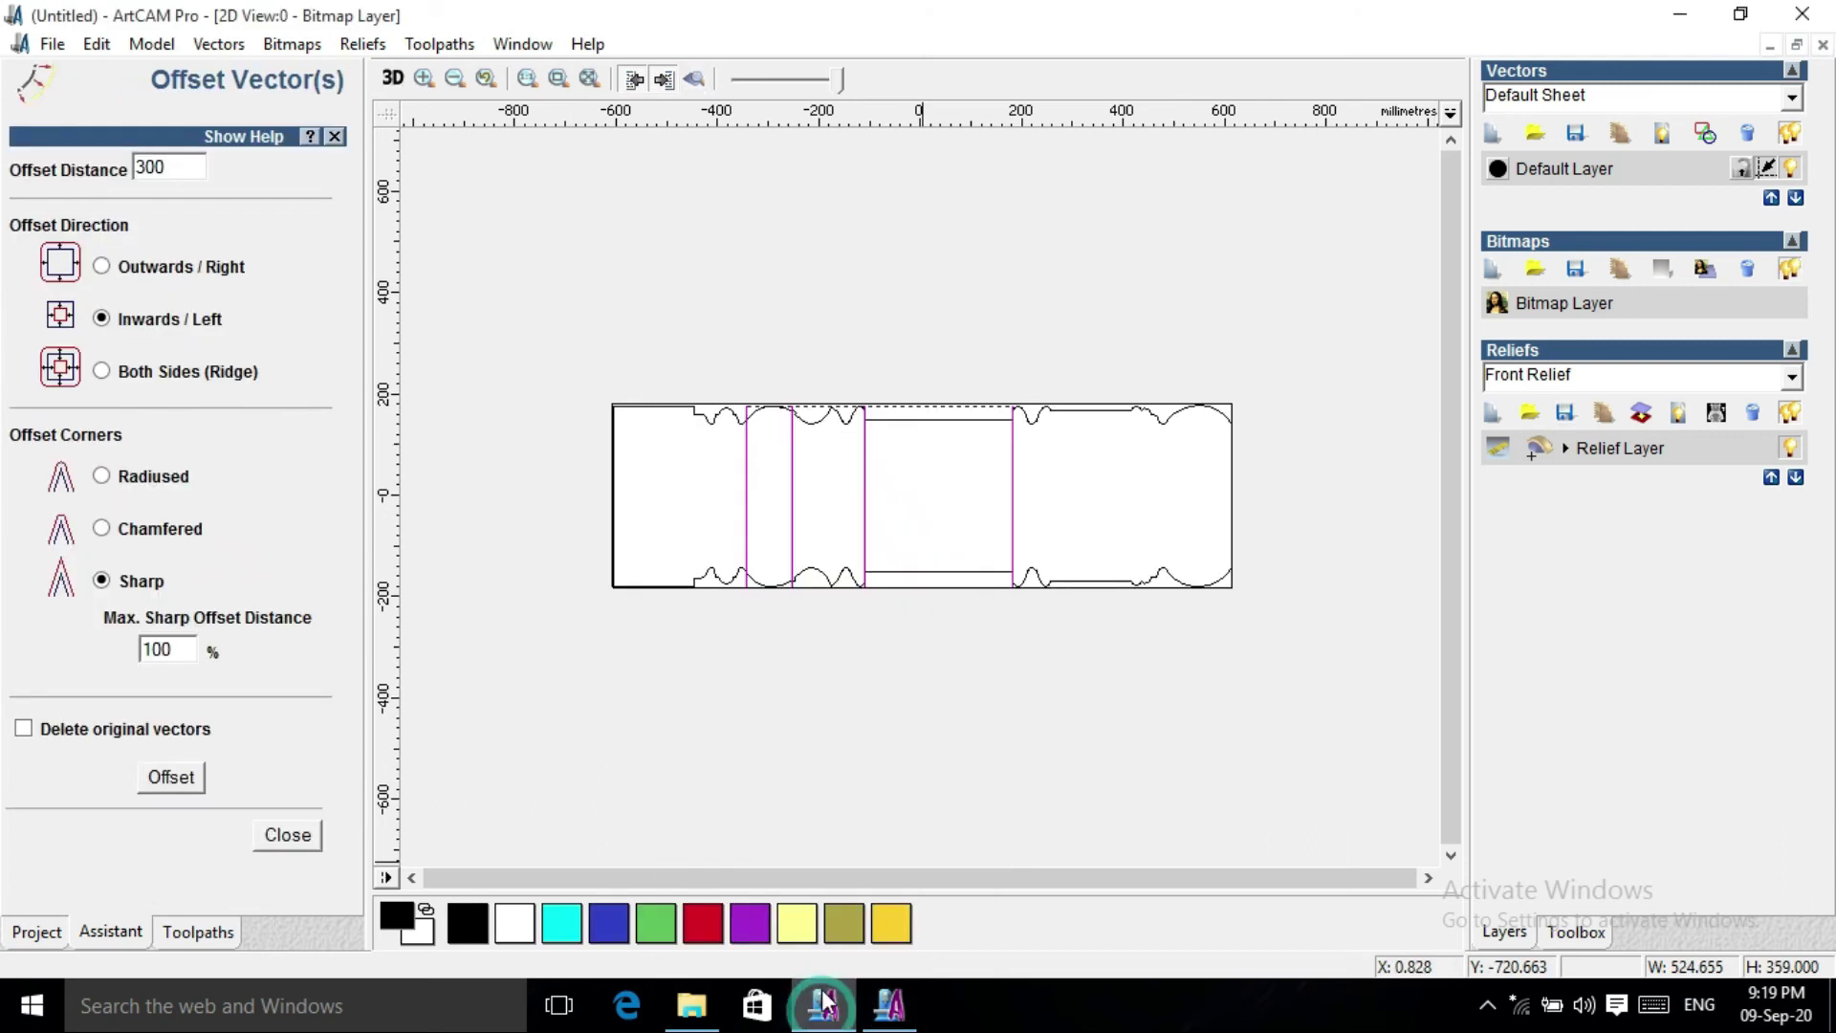
click(695, 78)
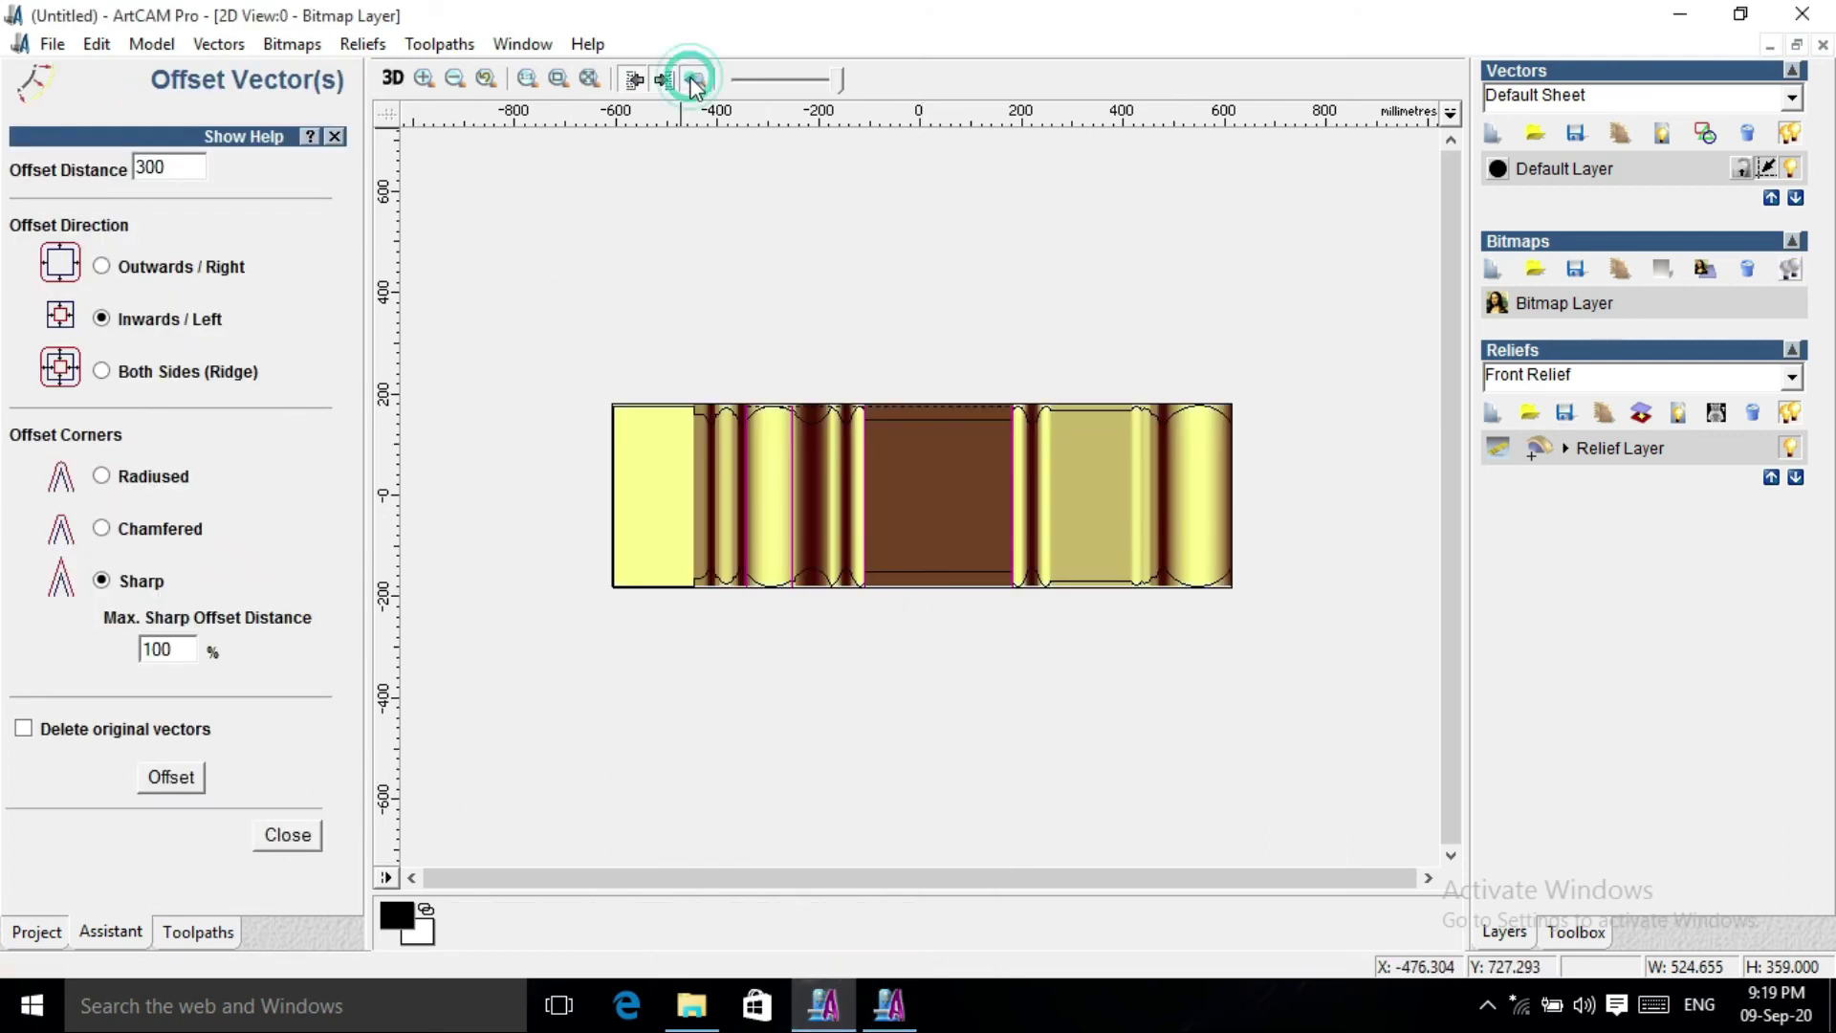
click(298, 842)
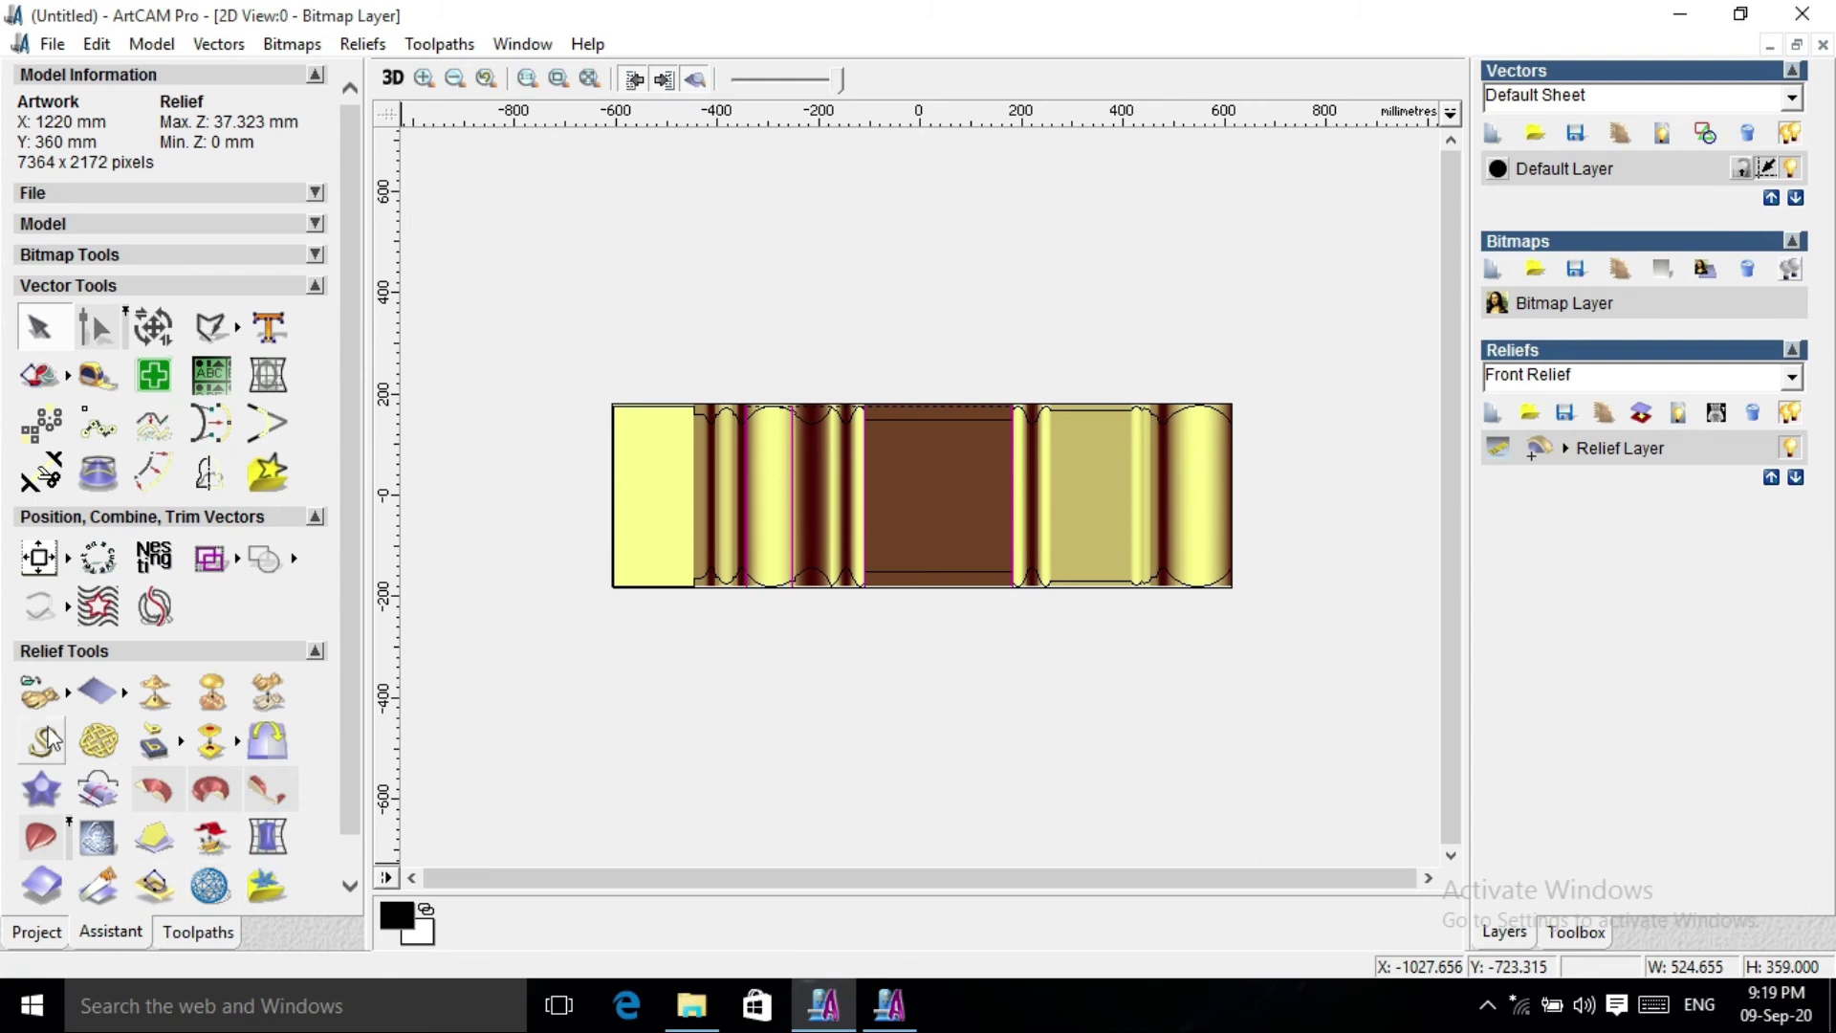
Paste the relief 01.rlf from the Master leg folder onto the turned-column relief in Add mode.
click(38, 690)
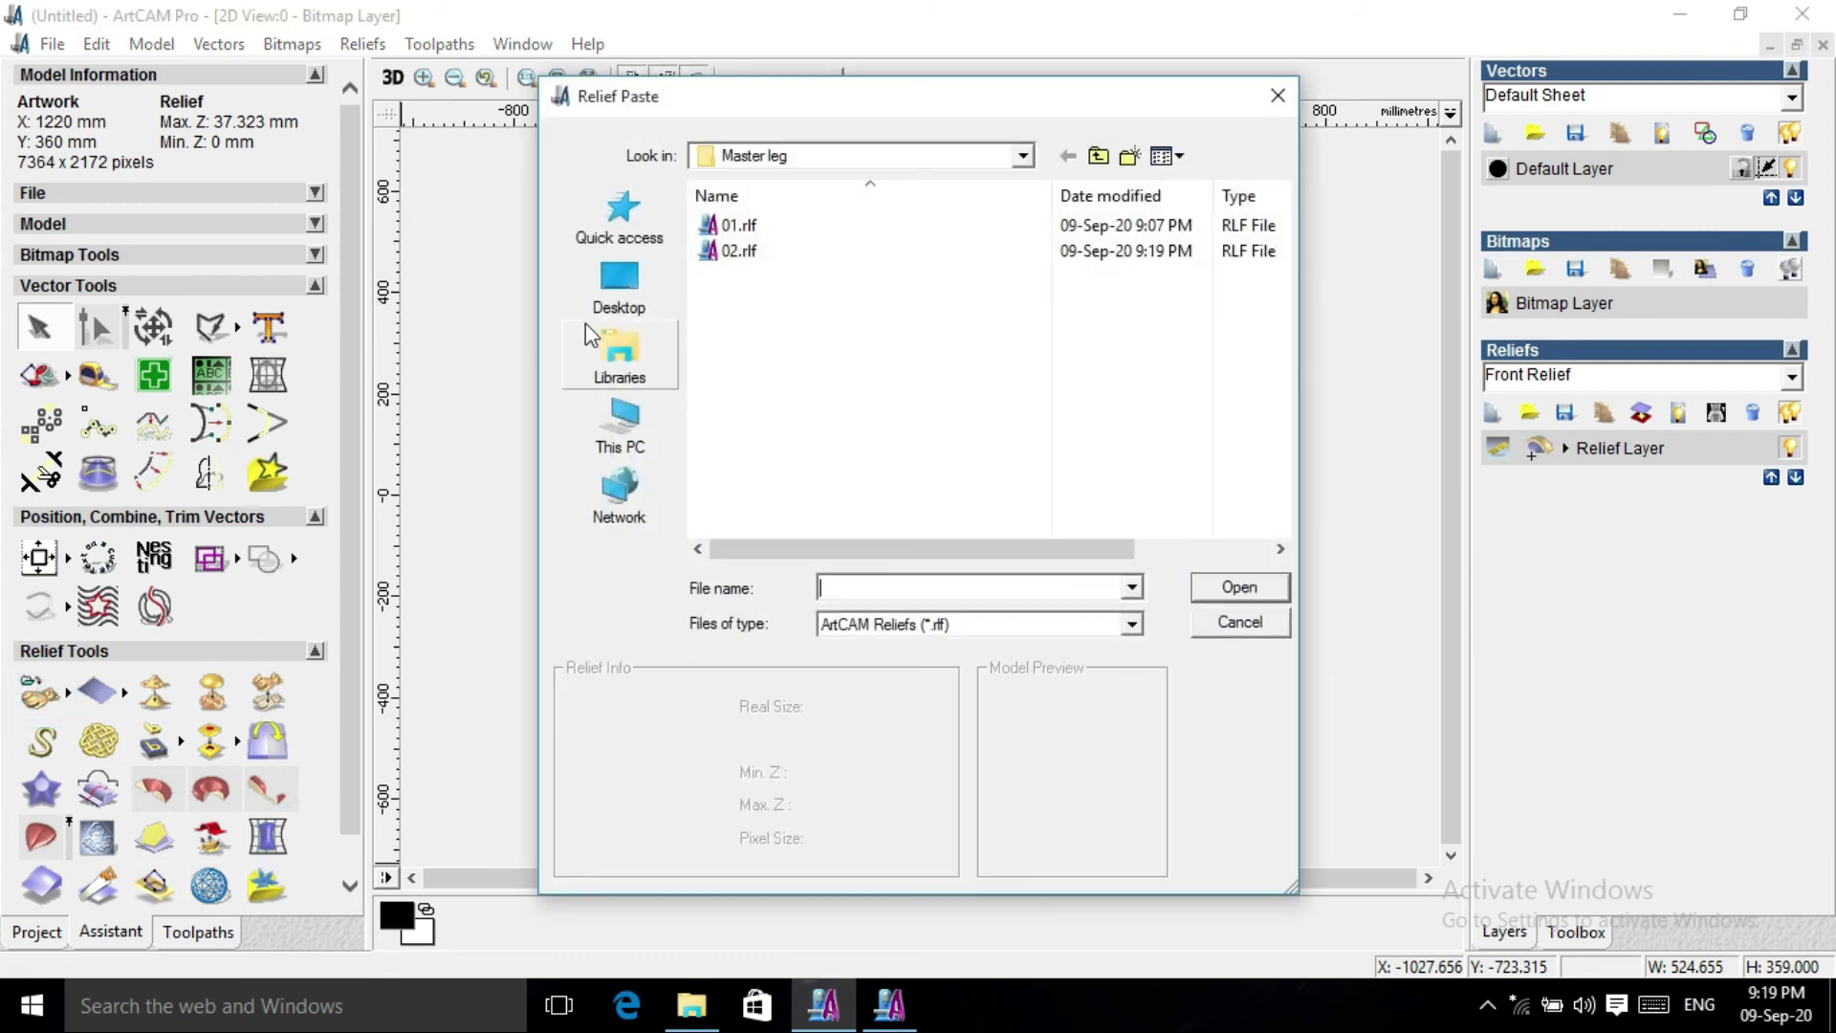
click(757, 227)
click(1237, 587)
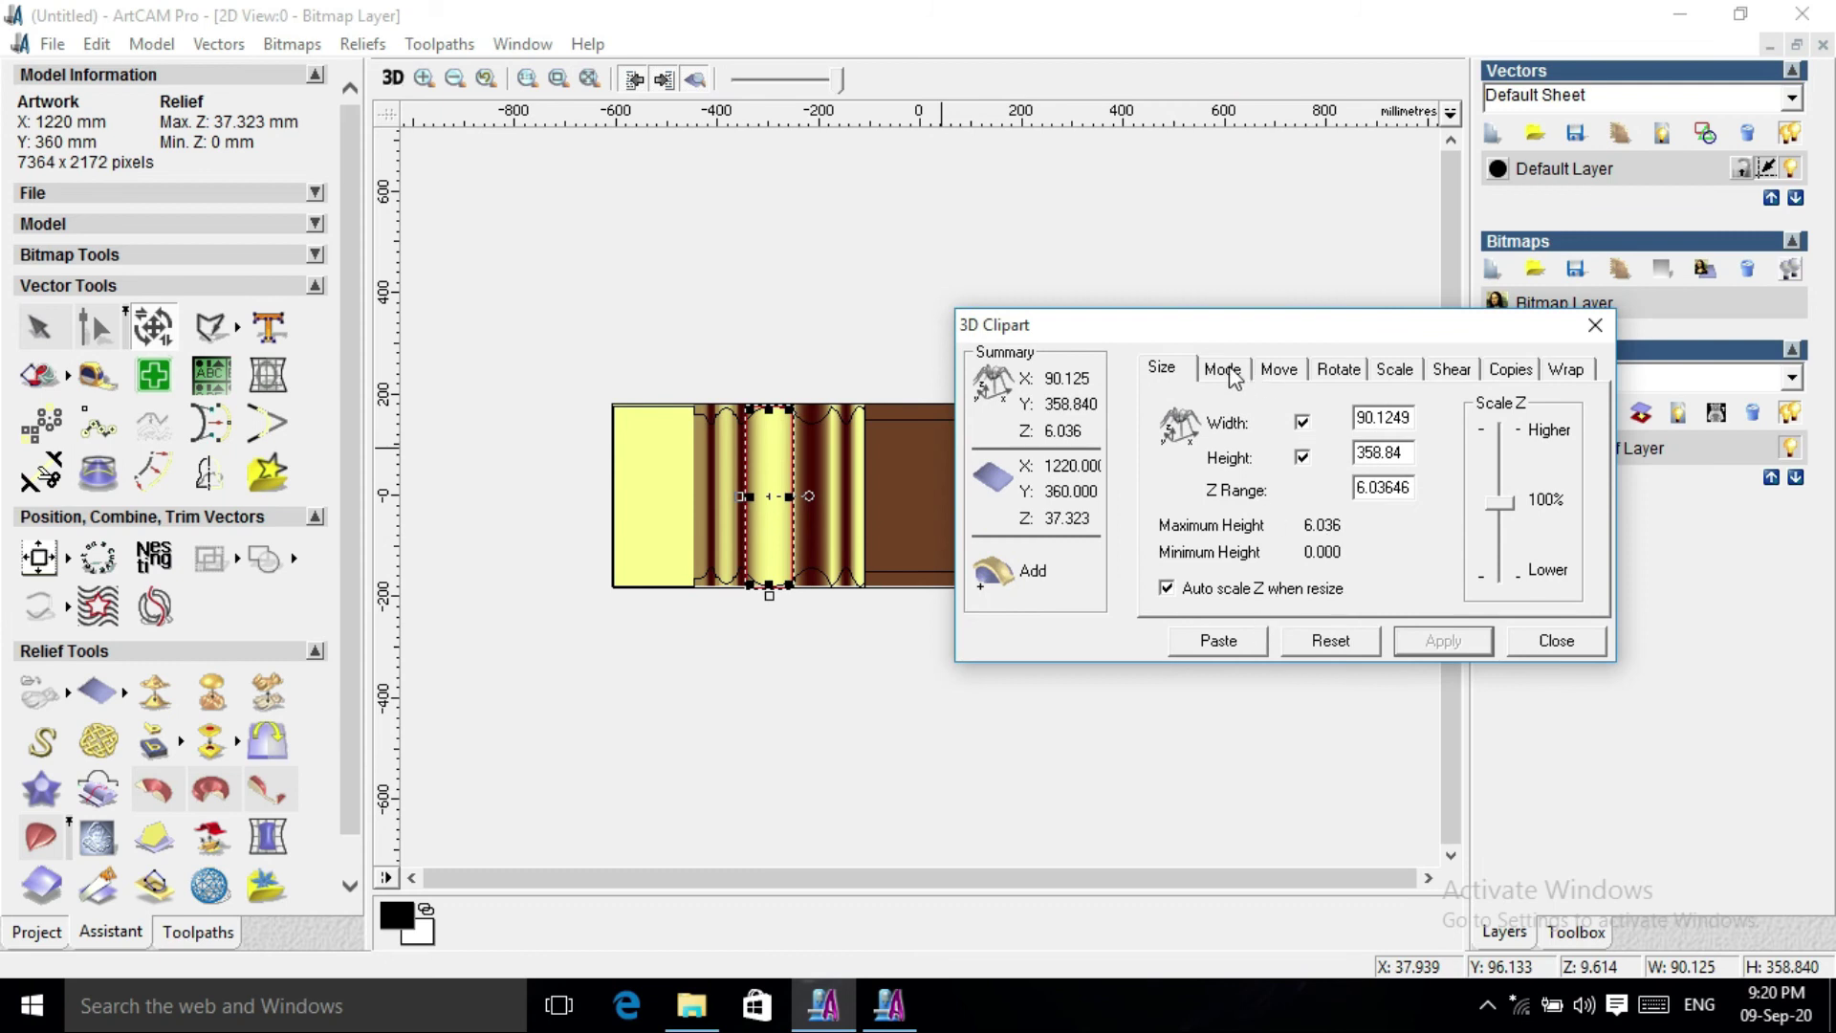
click(1226, 371)
click(1207, 639)
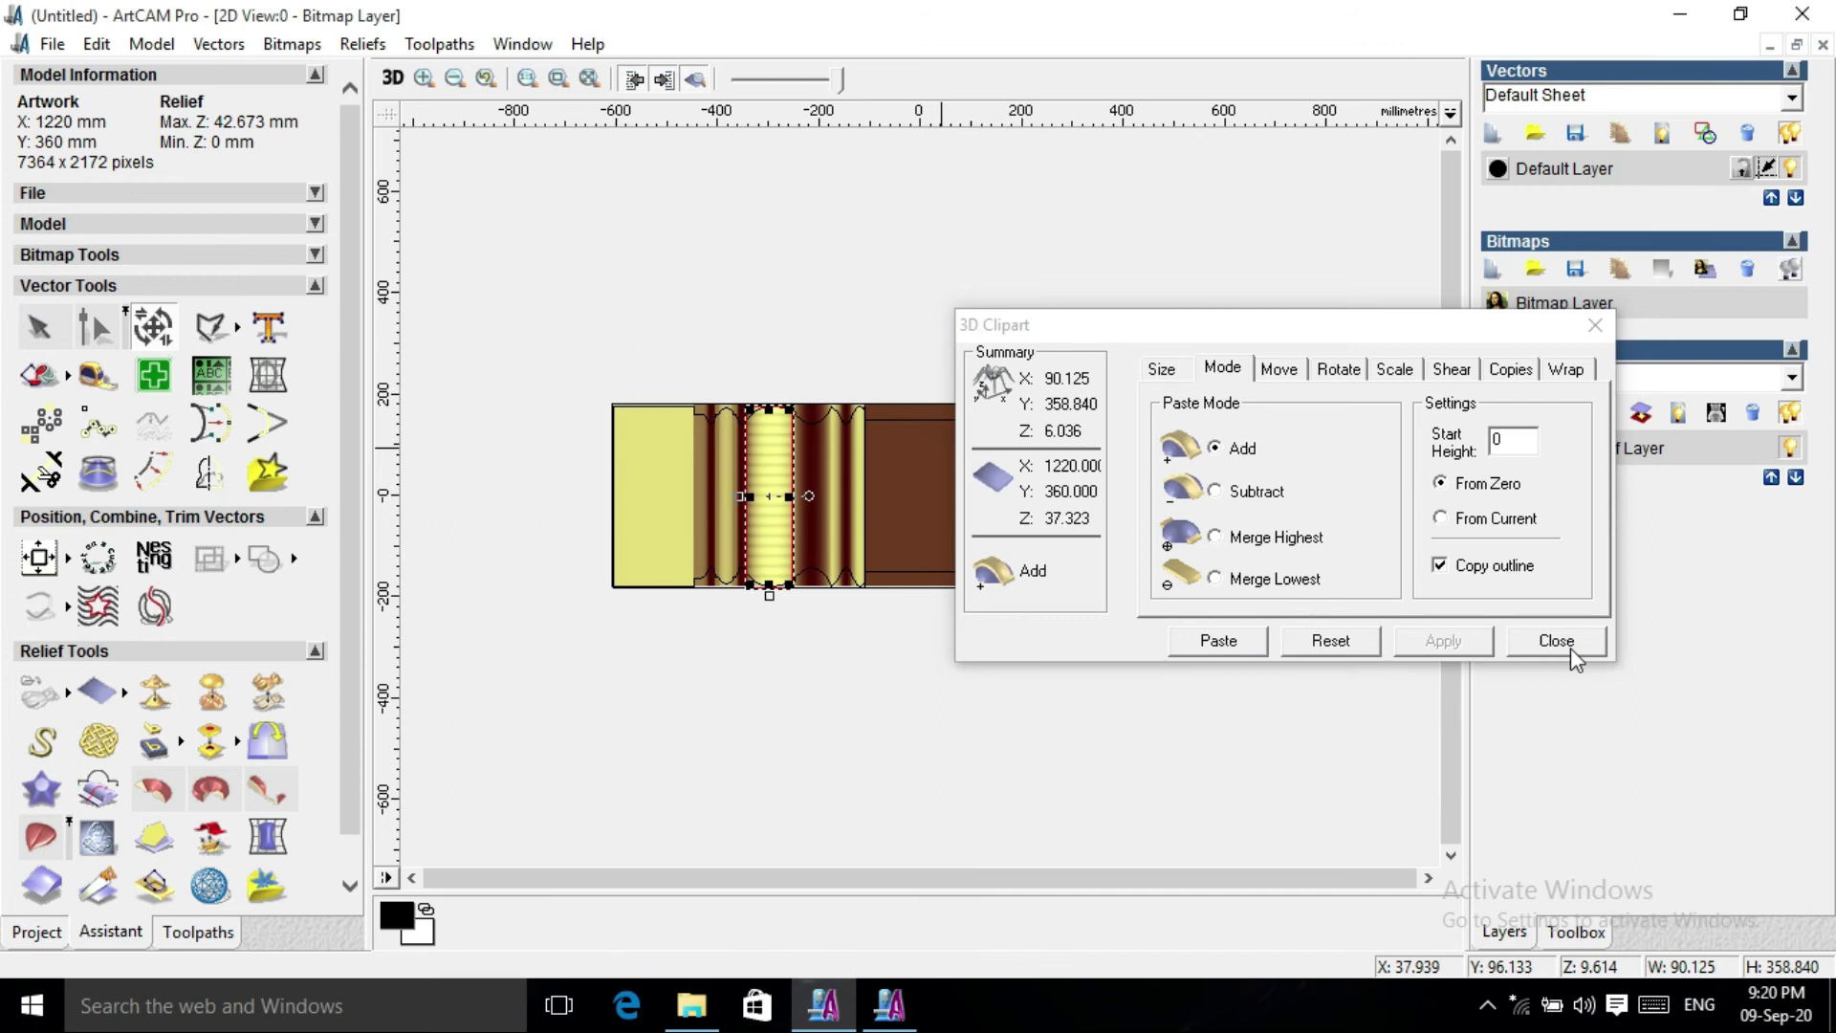
click(1570, 648)
Paste the slanted flute relief 02.rlf from the Master leg folder onto the column relief in Add mode.
click(32, 704)
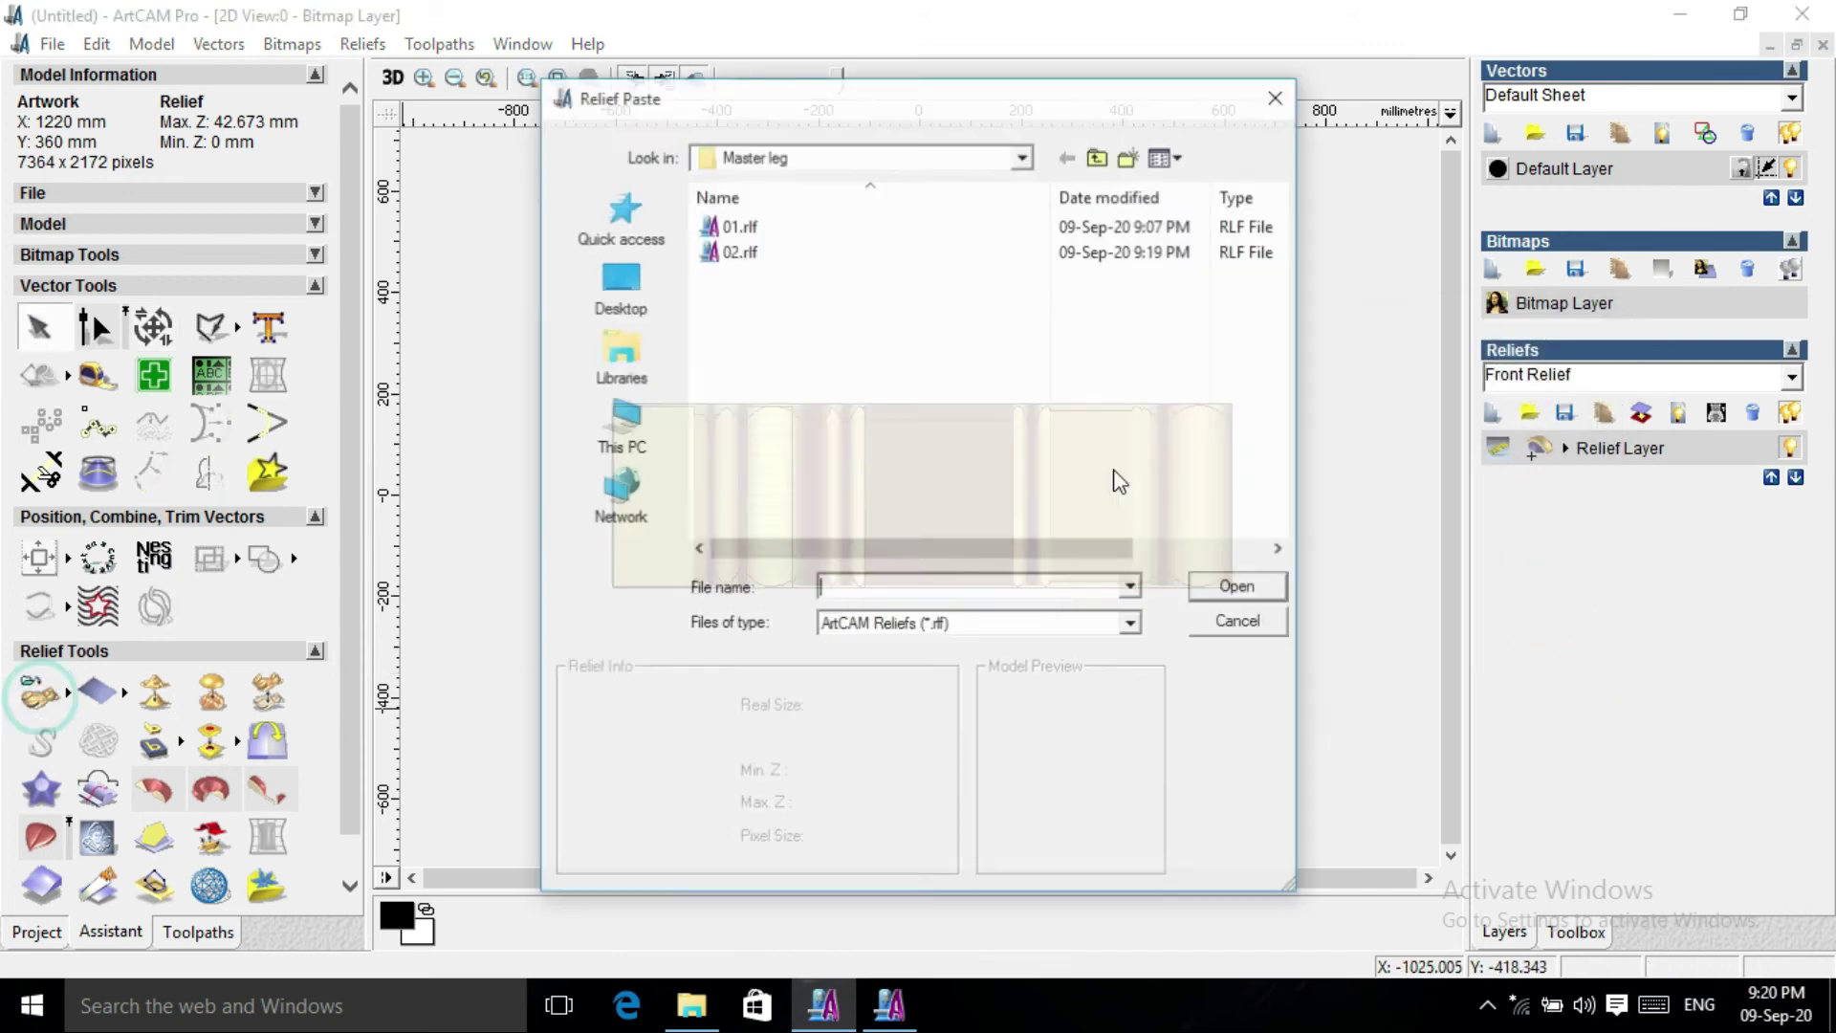
click(741, 251)
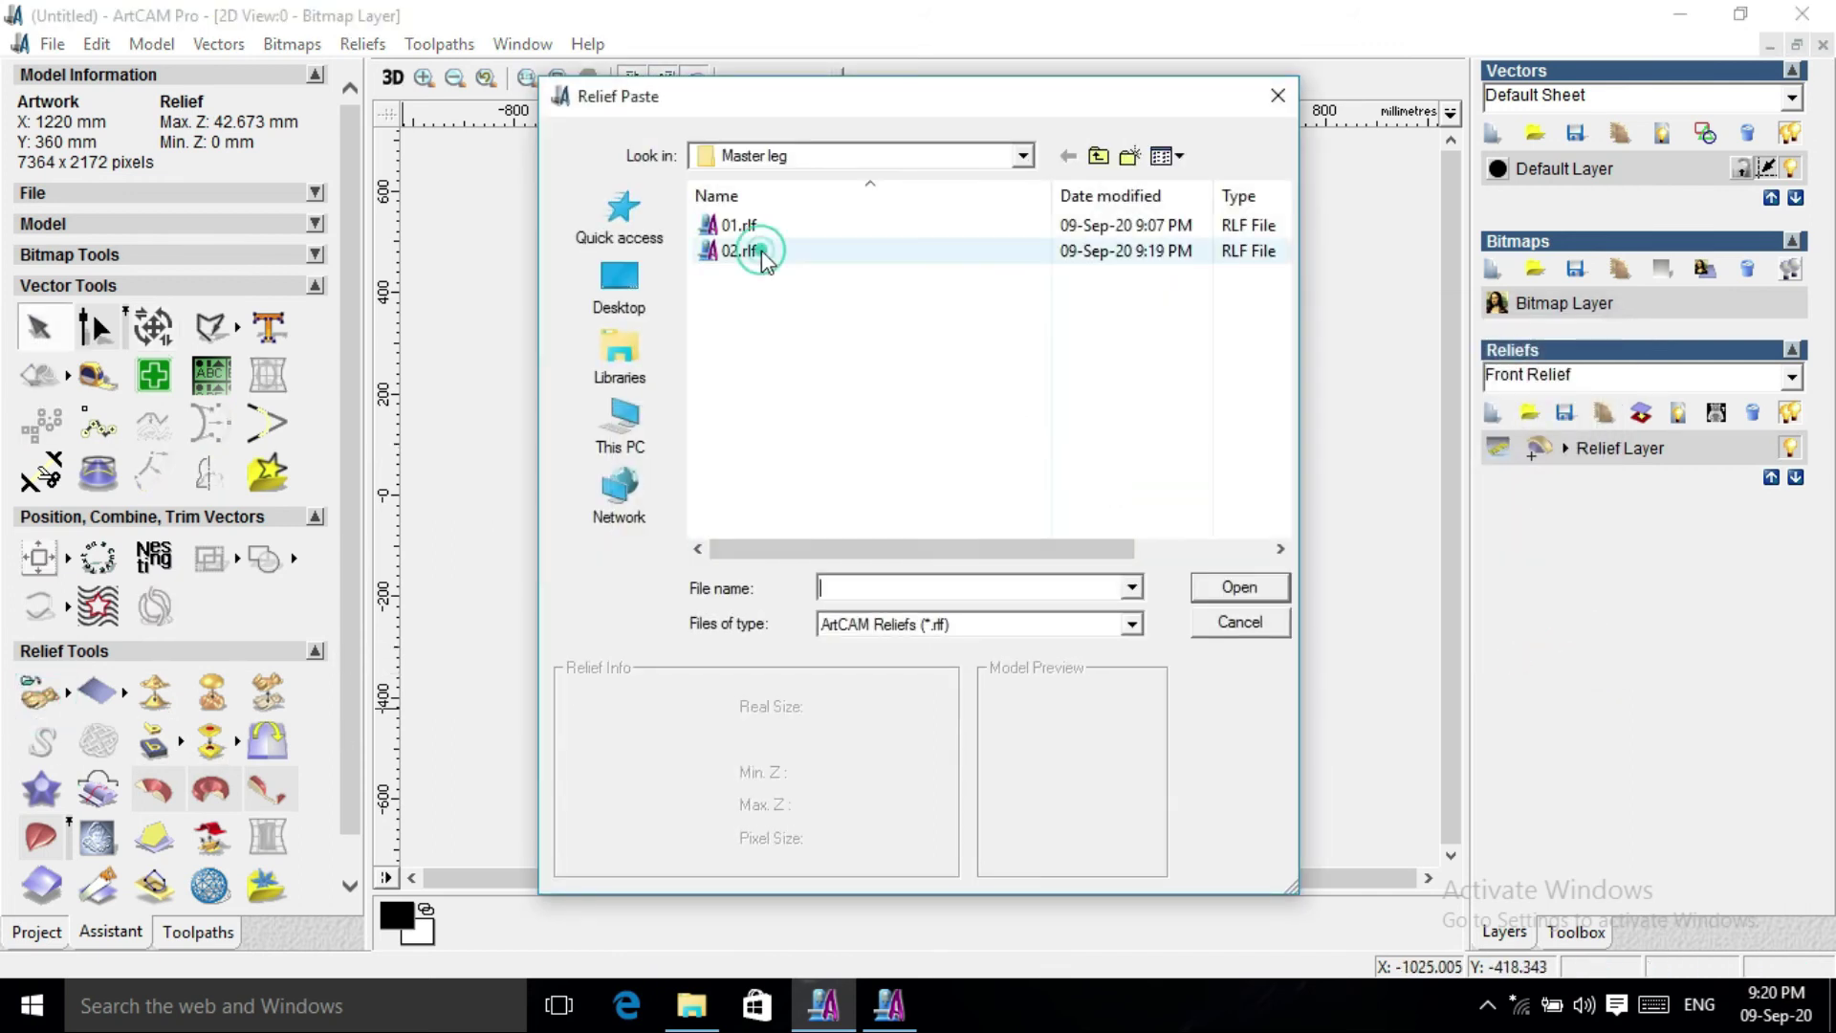
click(1243, 590)
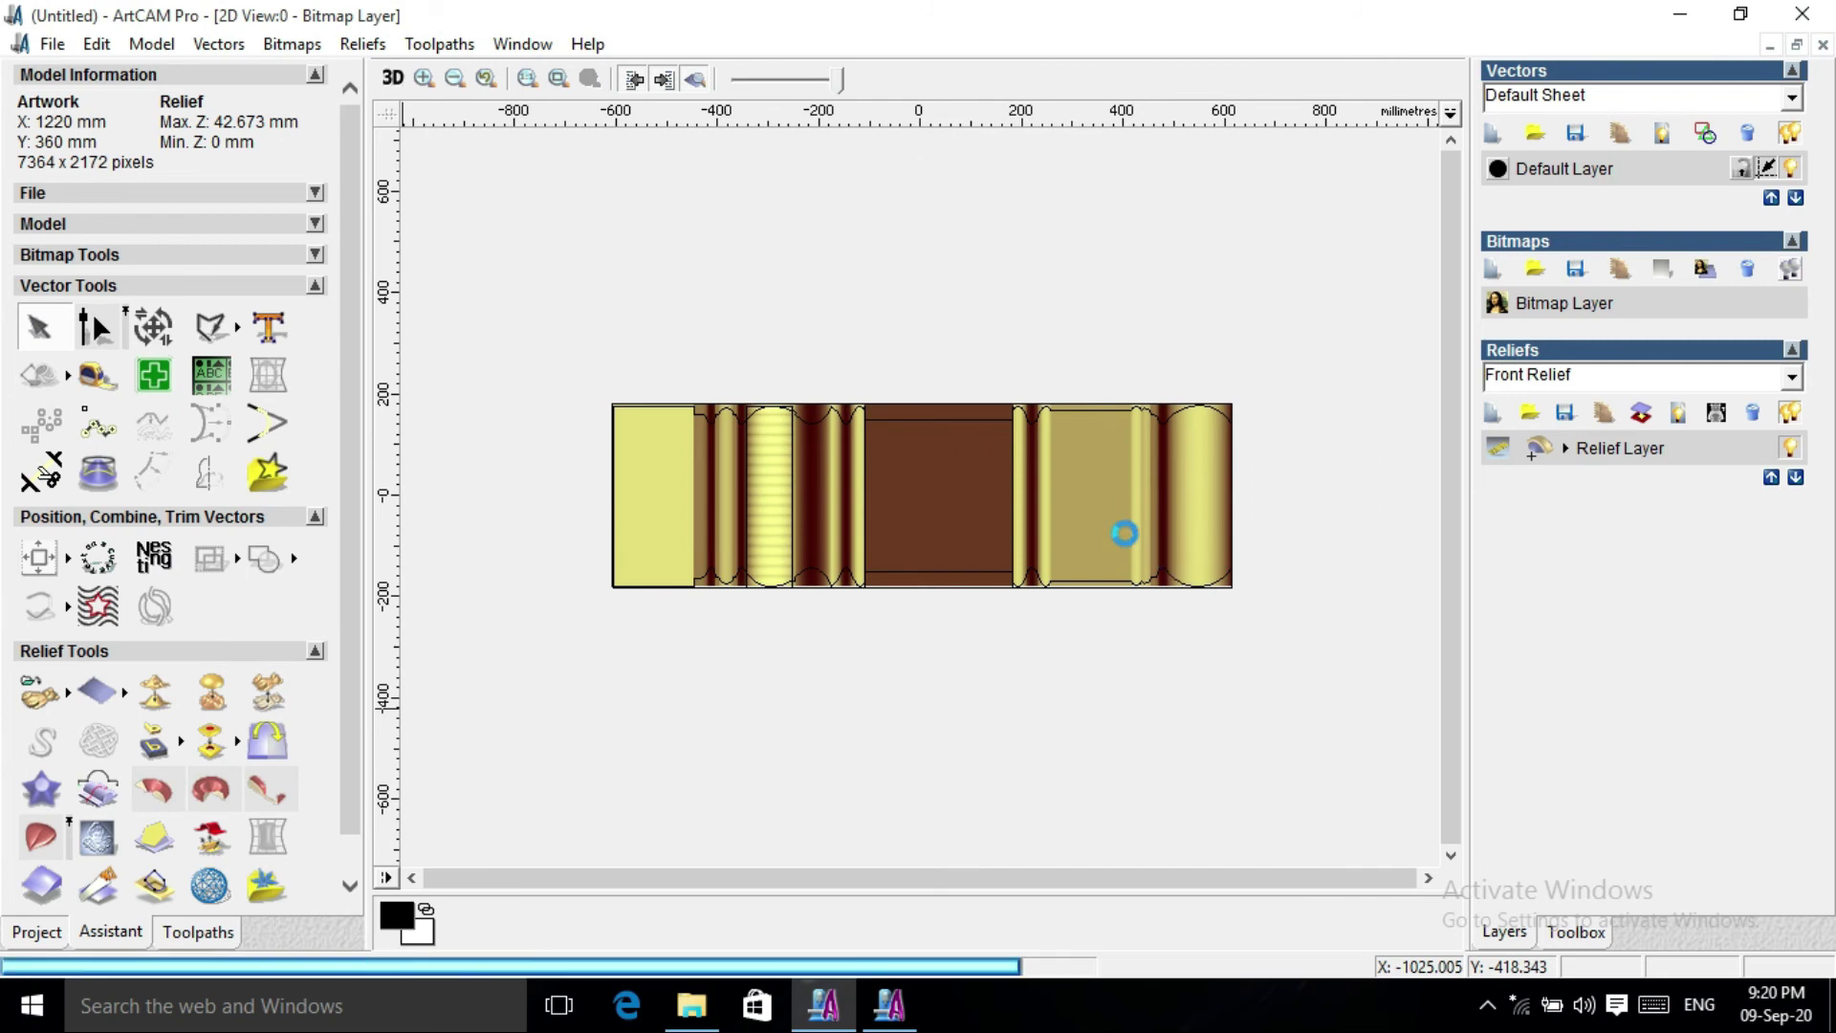
click(1230, 373)
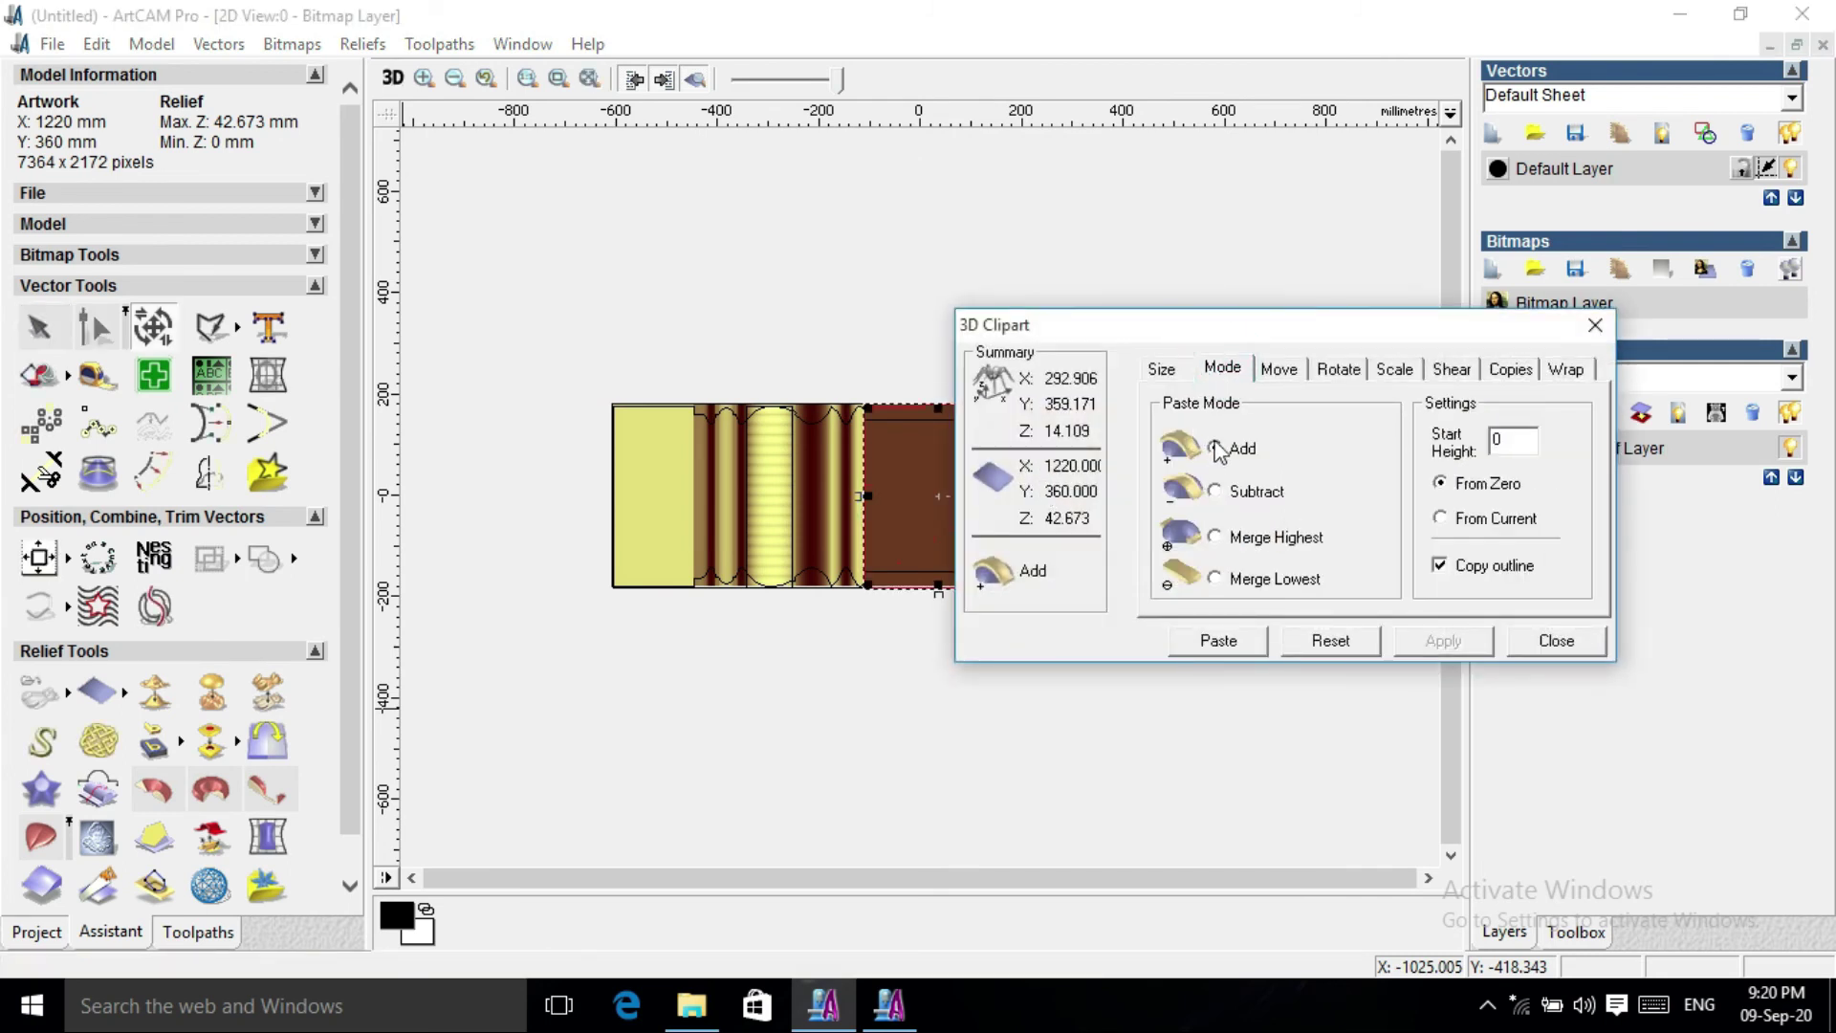
click(1162, 370)
click(1241, 643)
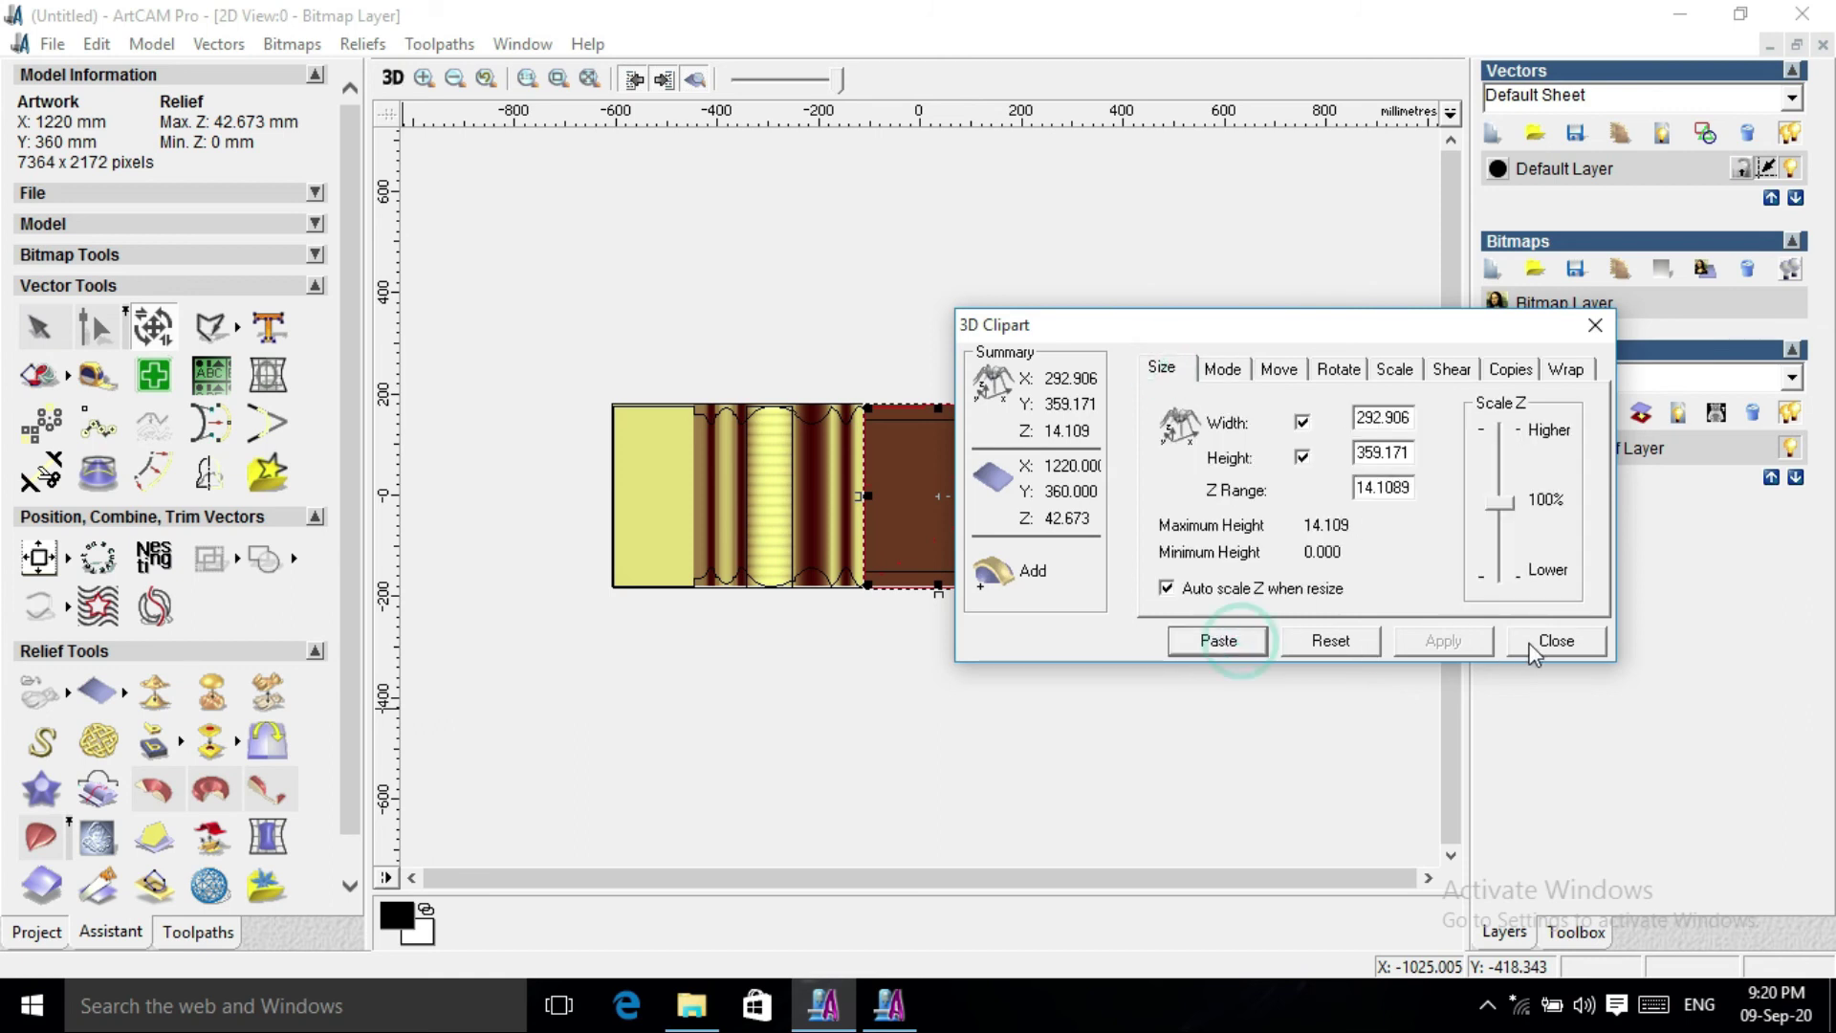
click(1555, 639)
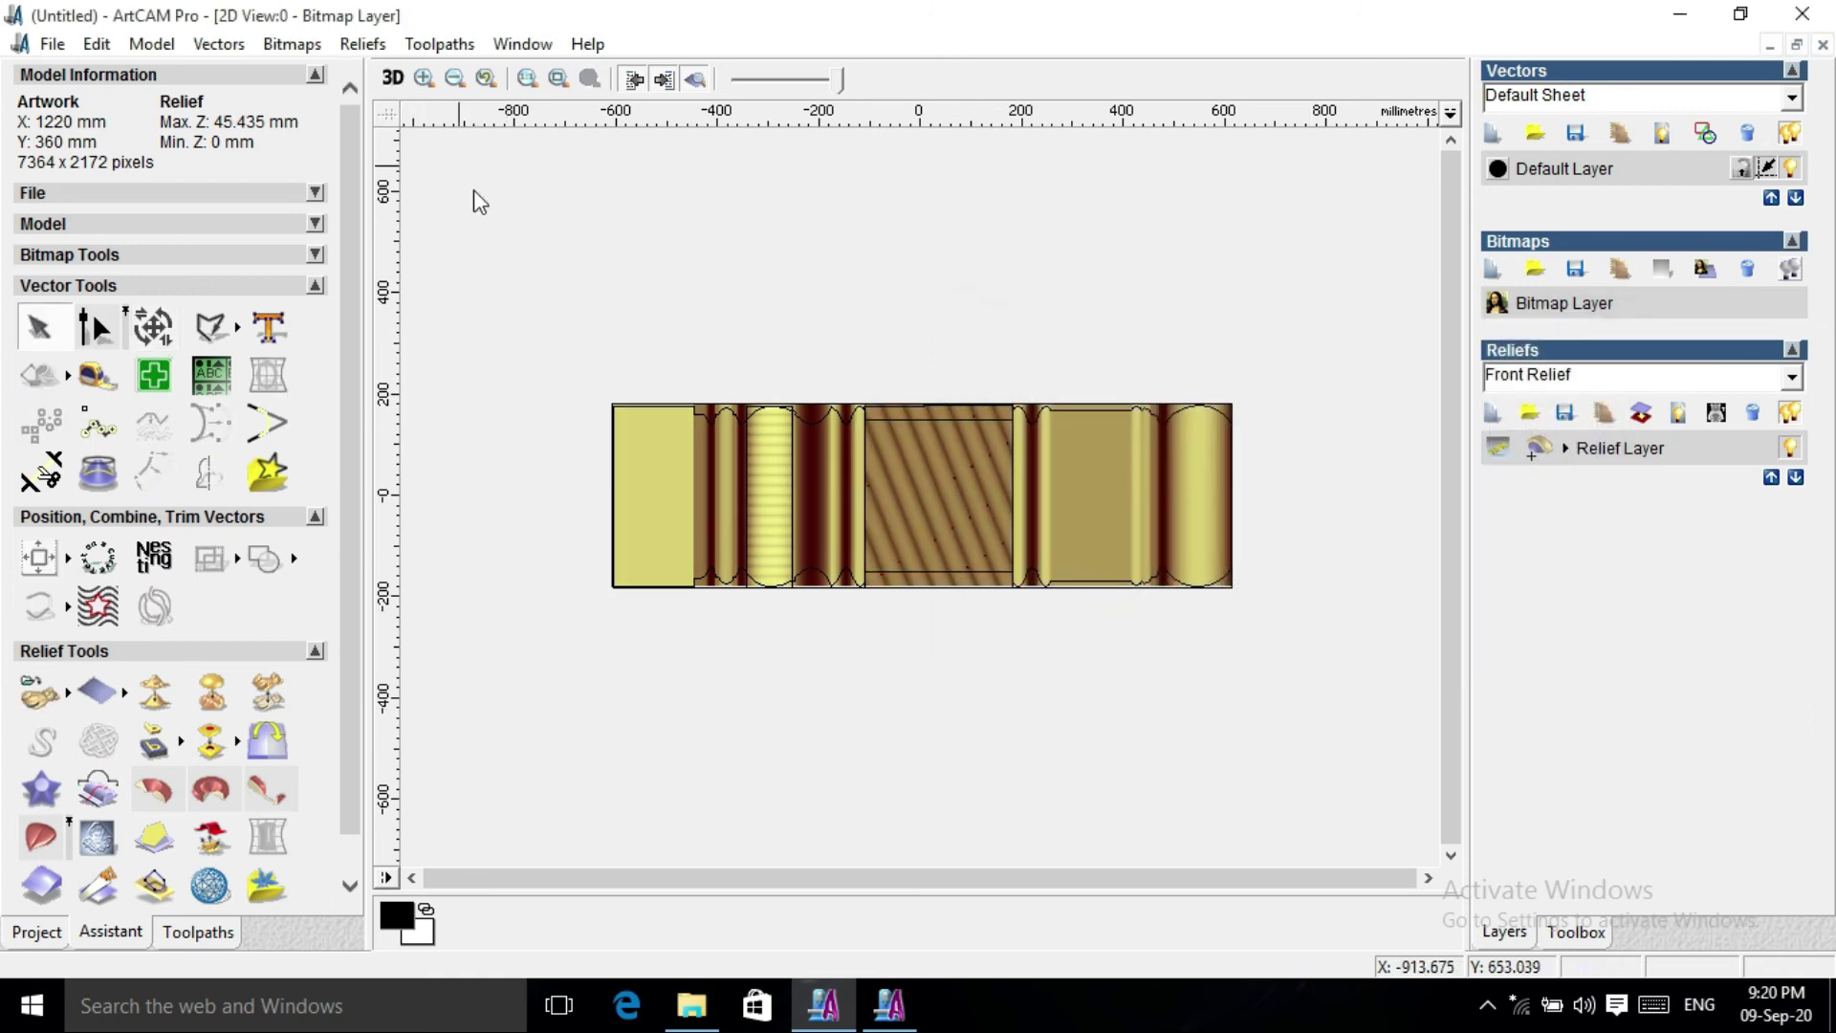
Wrap the combined relief into a round column using Create Ring with Wrap Y, and inspect its flutes in 3D.
click(371, 48)
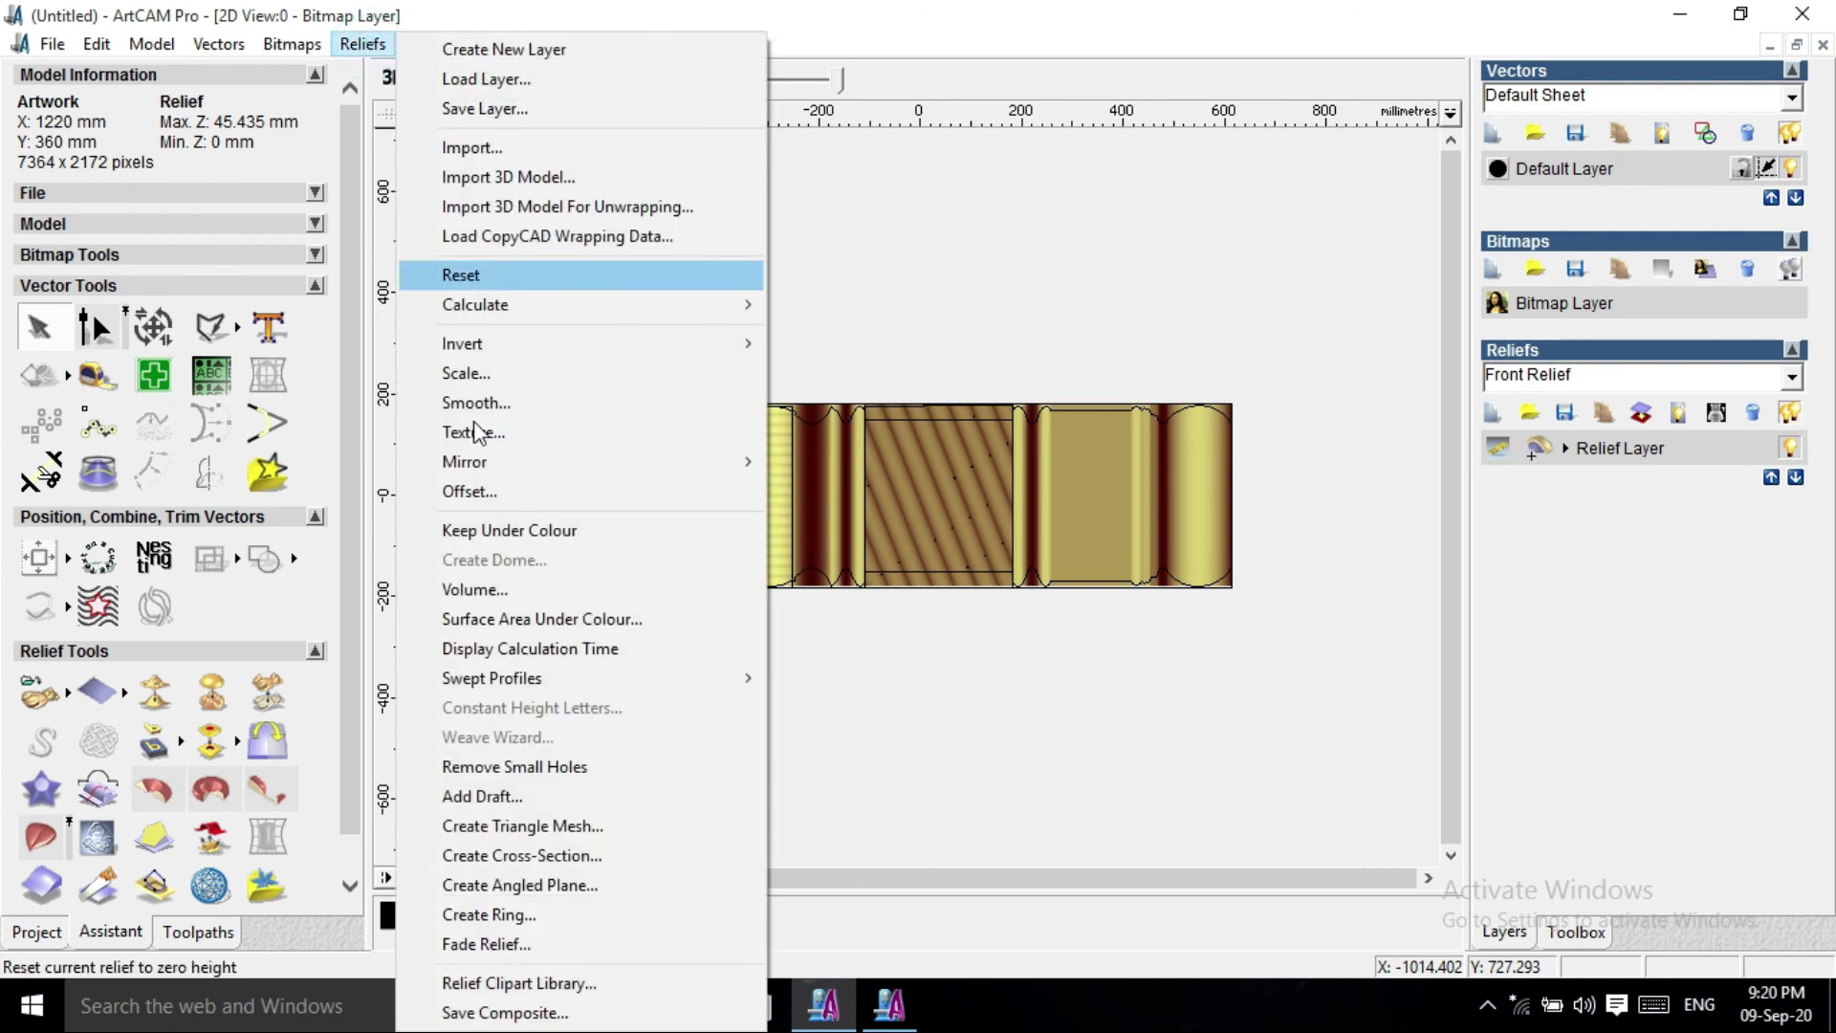
click(532, 914)
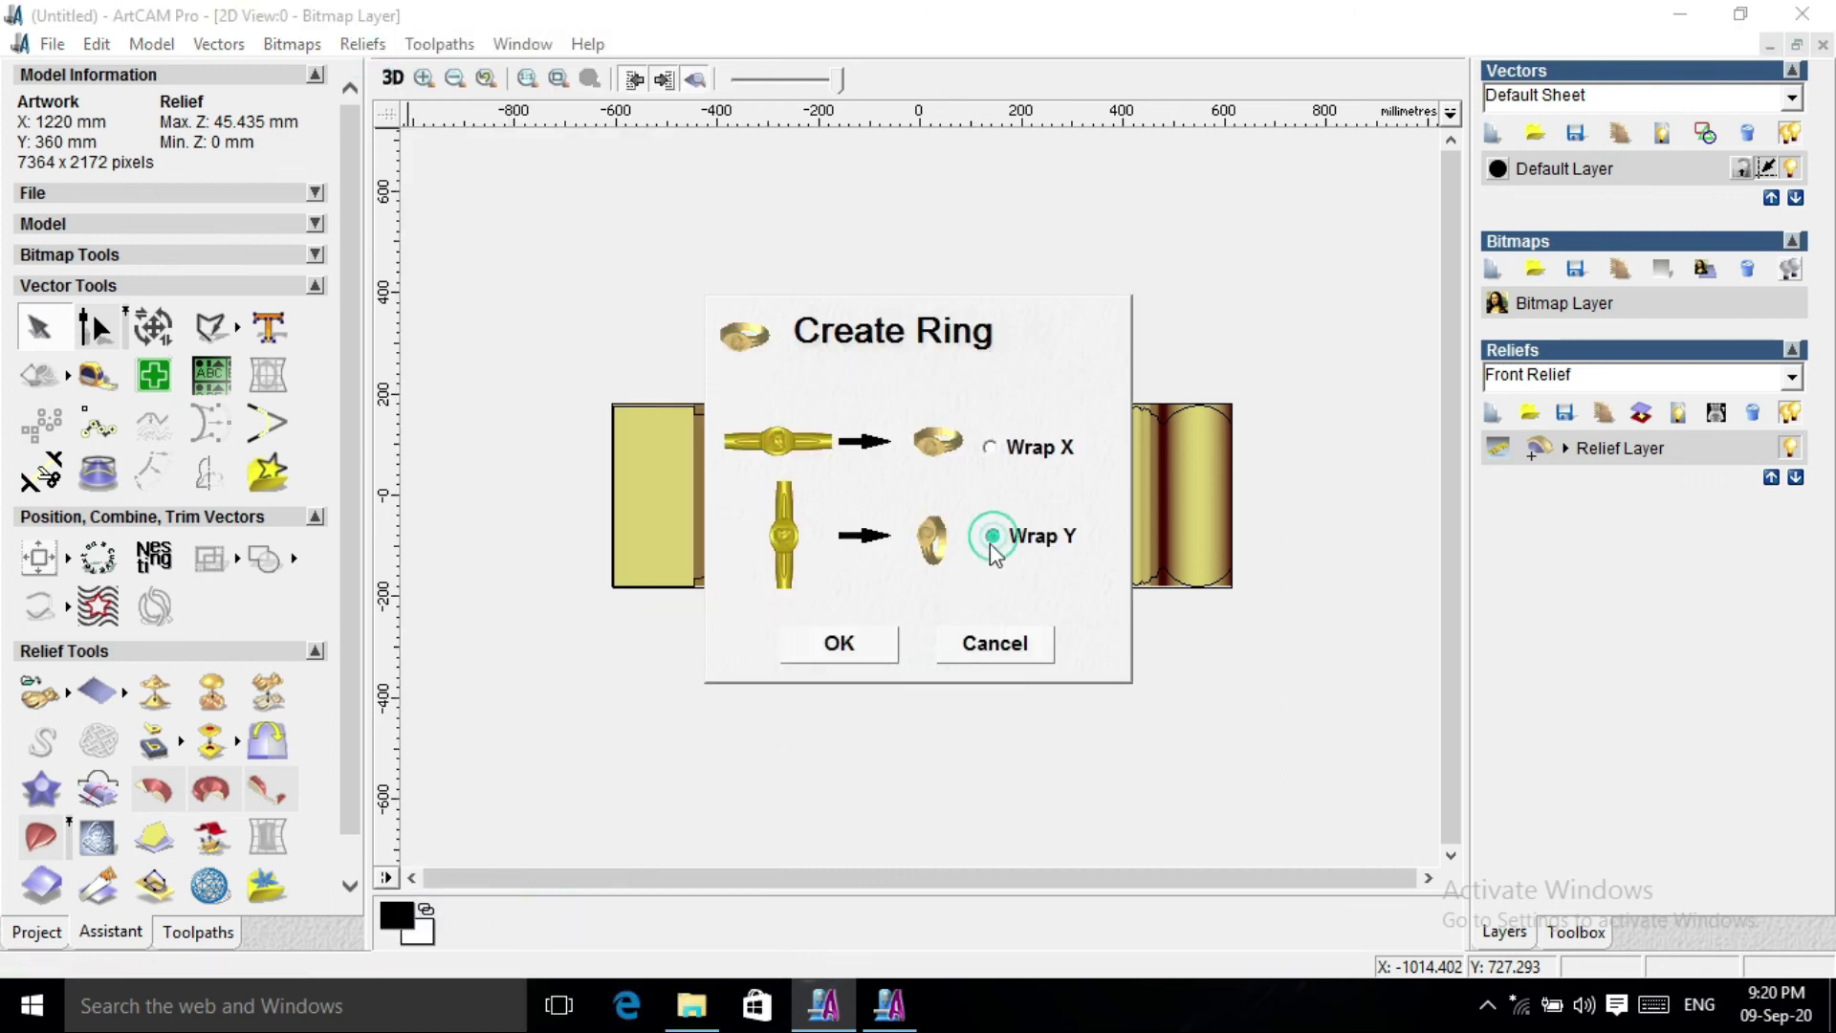
click(840, 644)
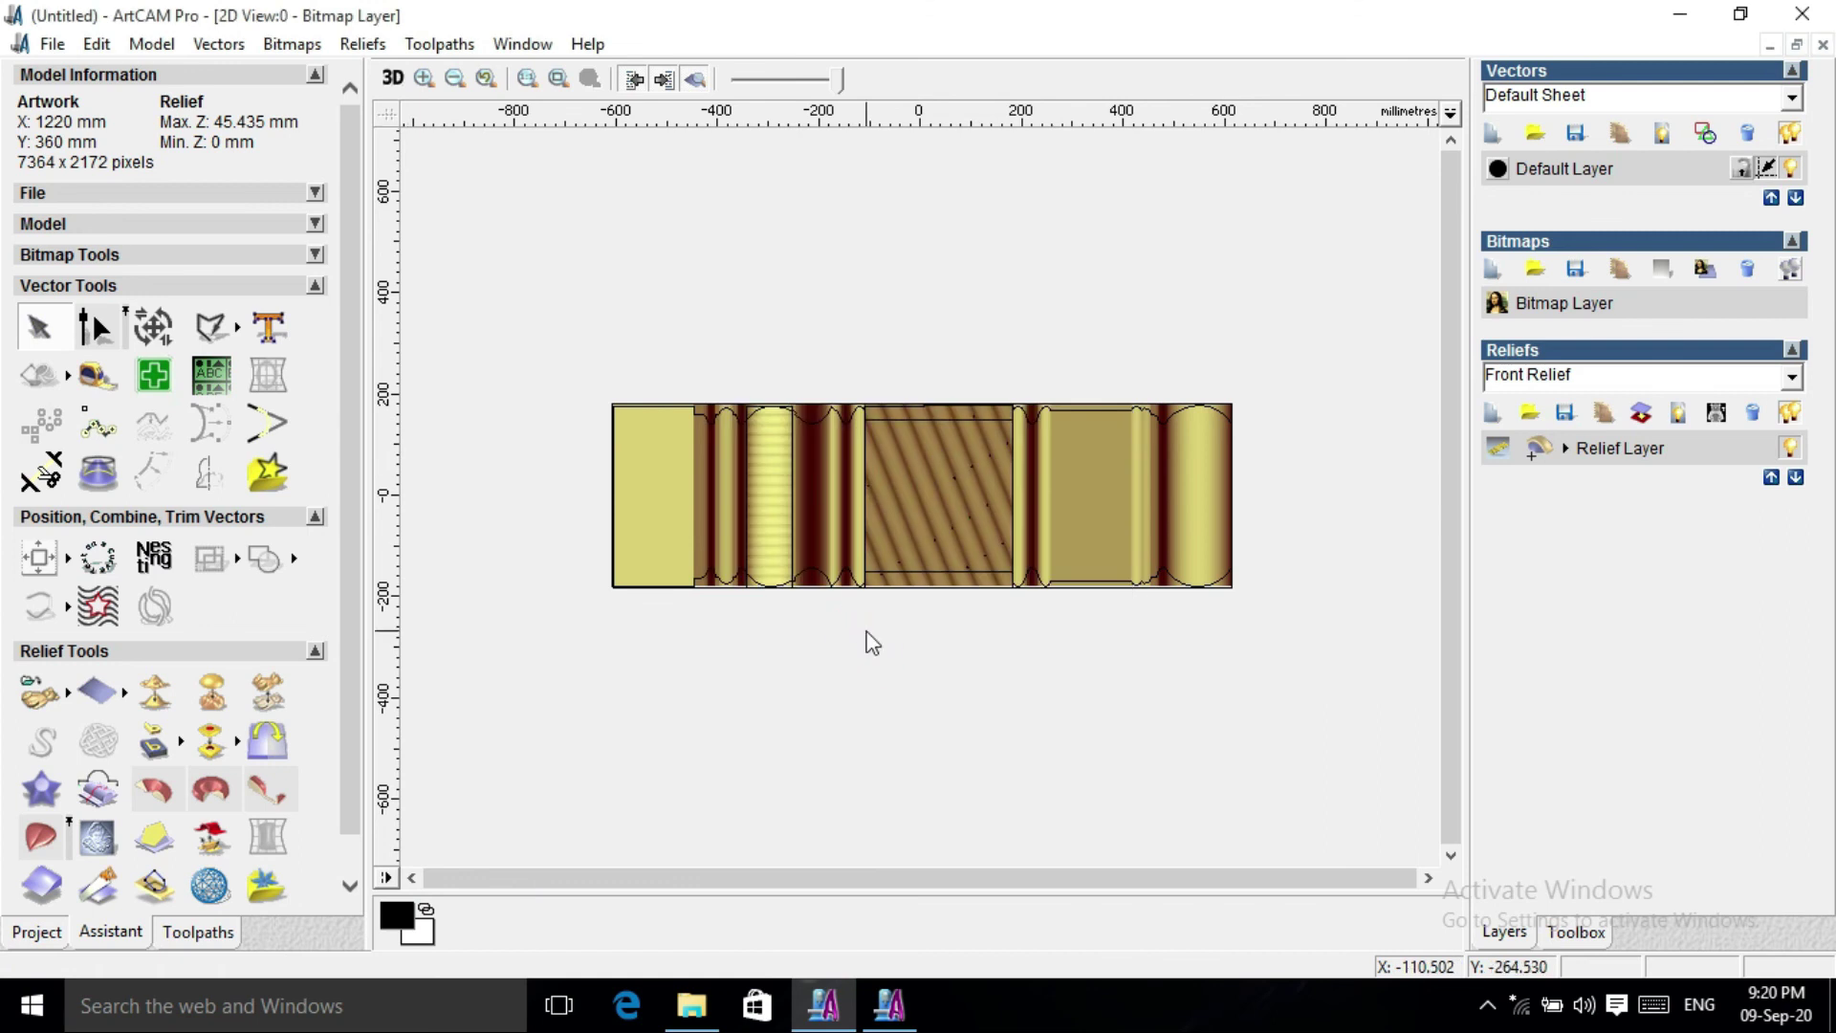
click(392, 78)
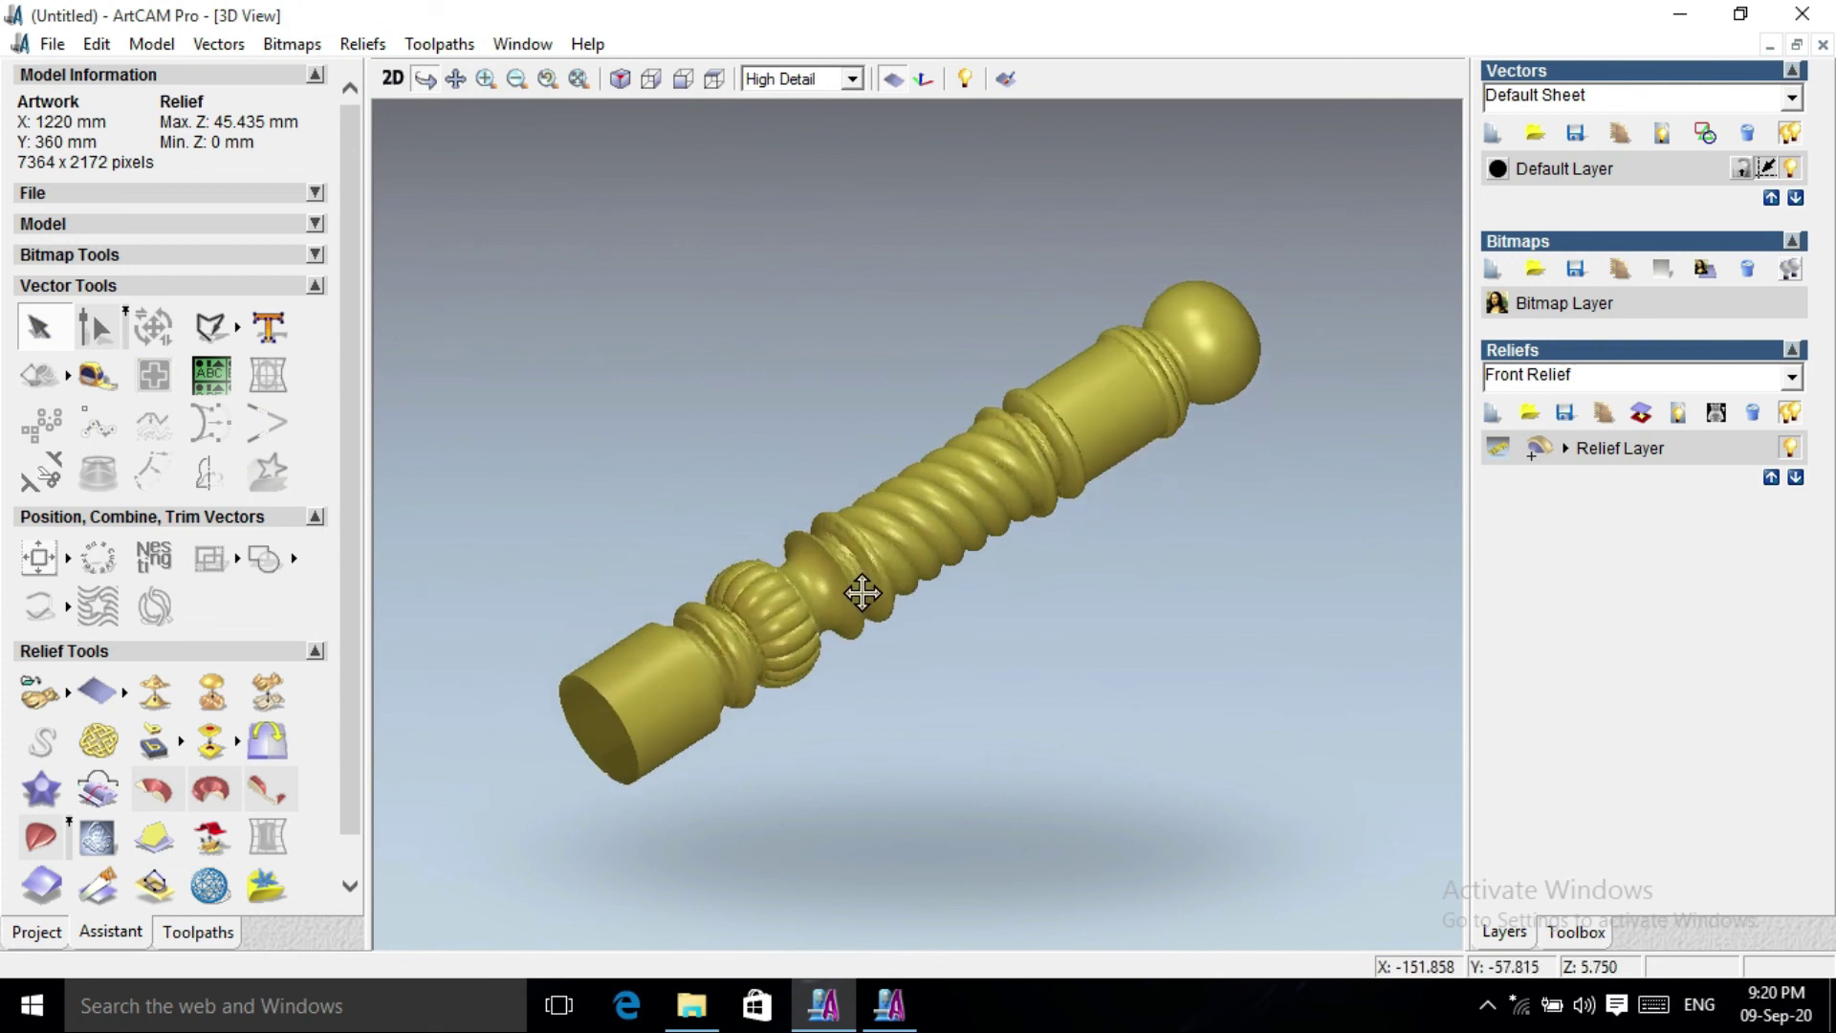
drag(923, 498, 903, 565)
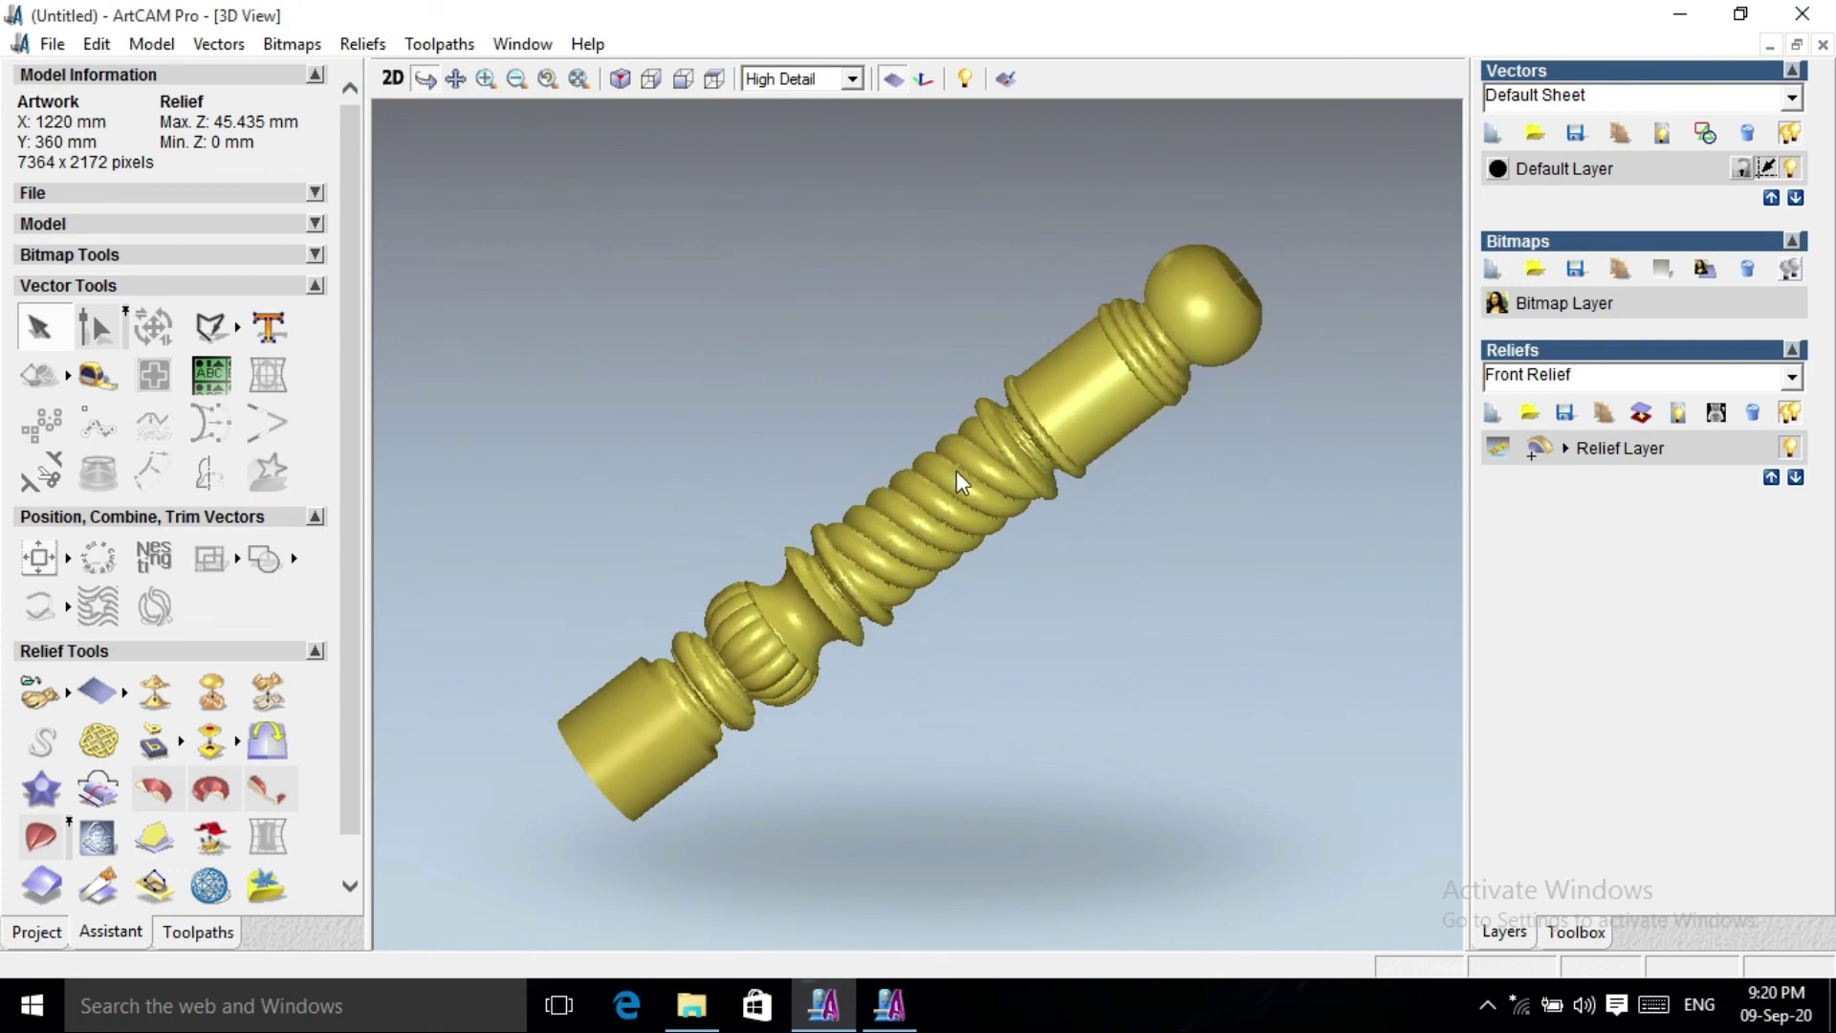
drag(957, 473, 974, 442)
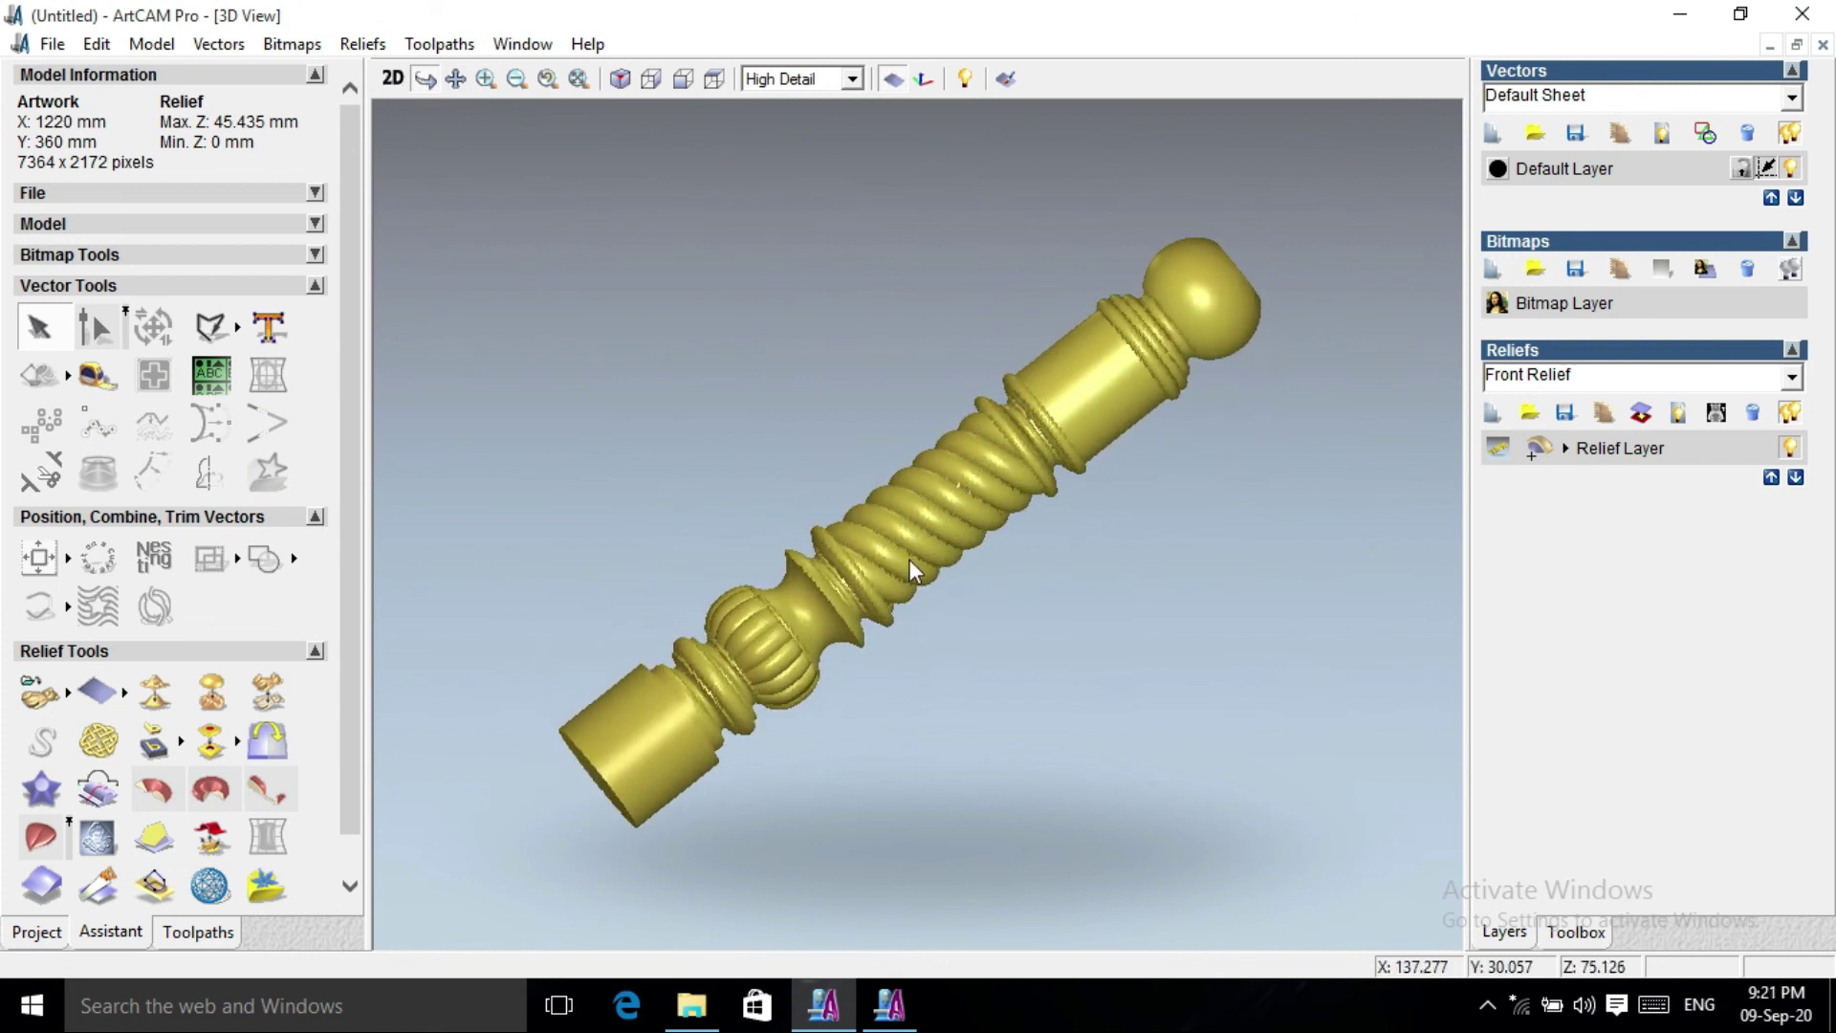
scroll(1024, 457, up, 3)
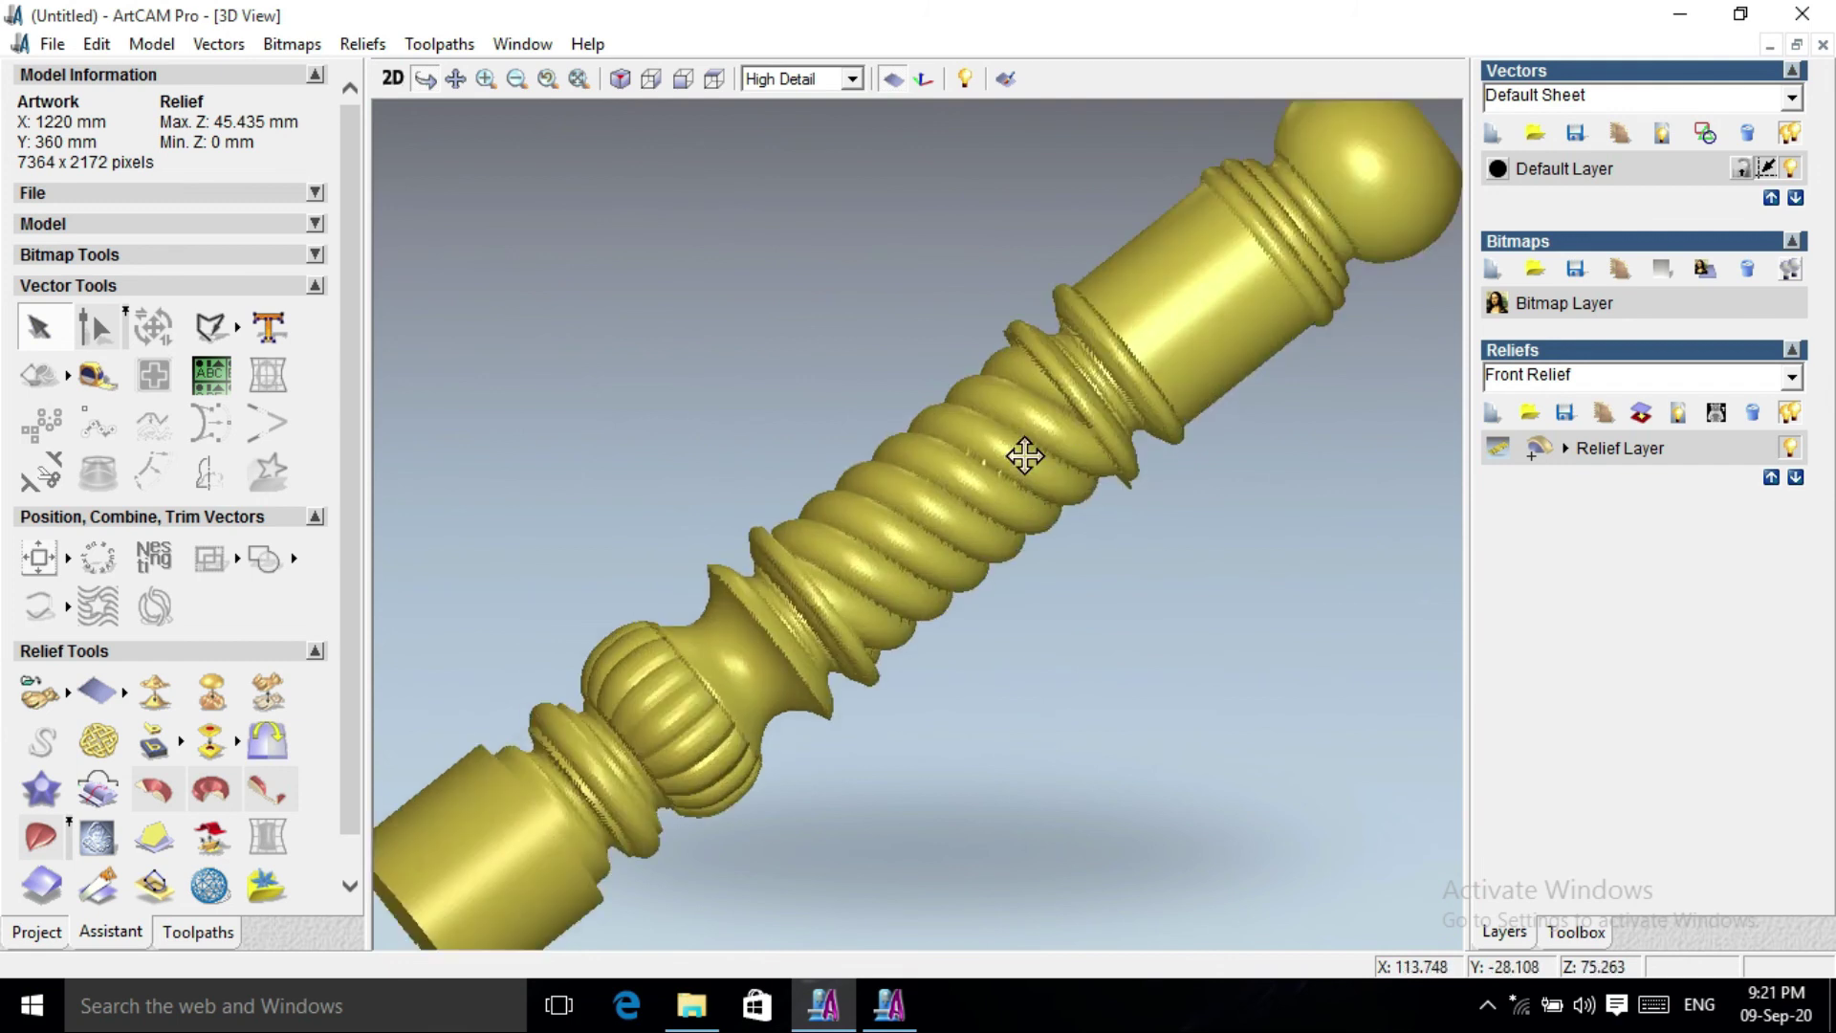